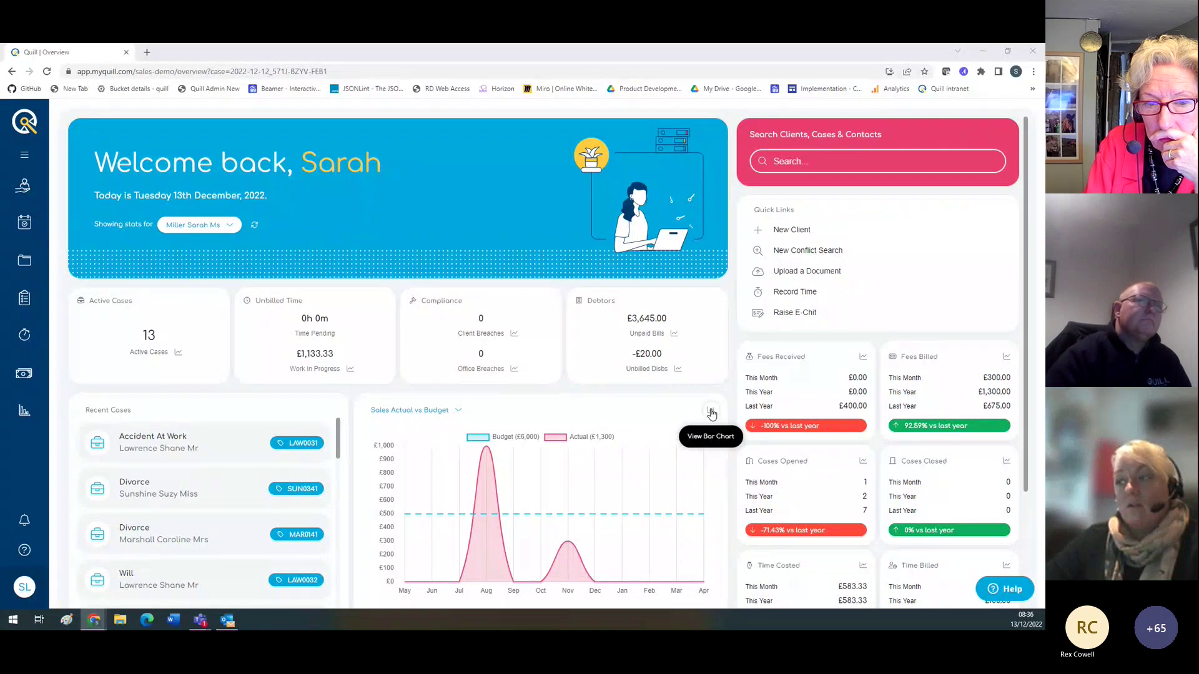
Step: Show Sales Actual vs Budget as bars (£1,300 actual vs £6,000 budget) after trying the line view
{"action": "left_click", "coordinate": [711, 414]}
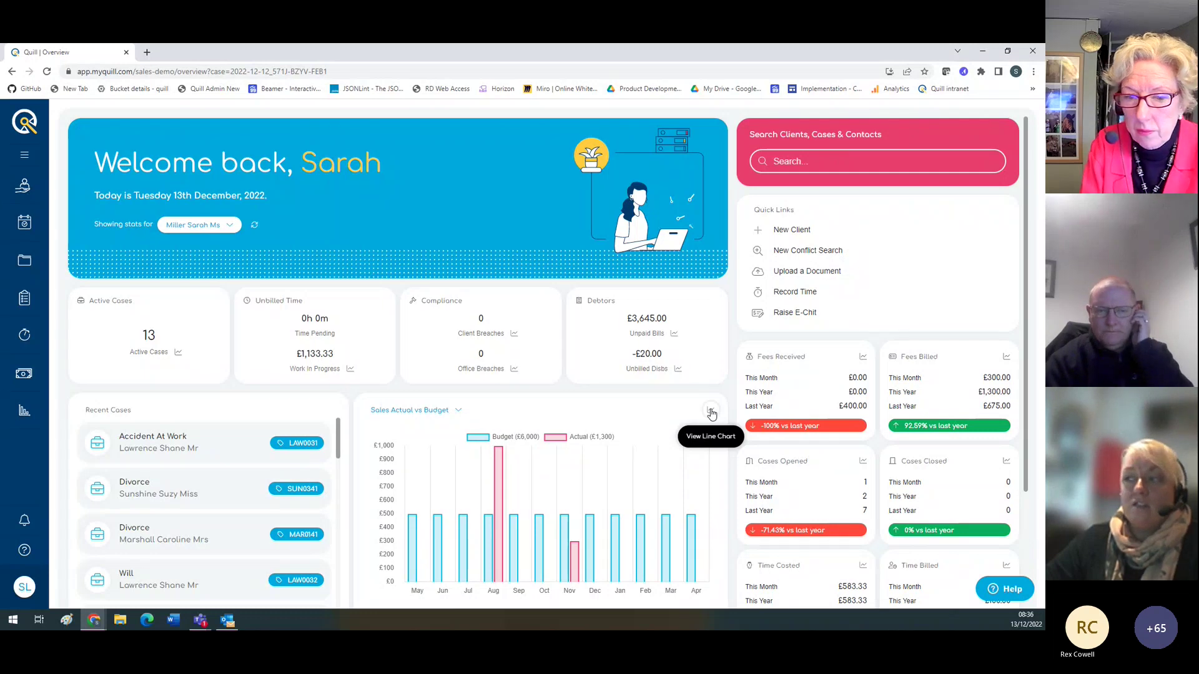
{"action": "left_click", "coordinate": [711, 414]}
{"action": "left_click", "coordinate": [711, 414]}
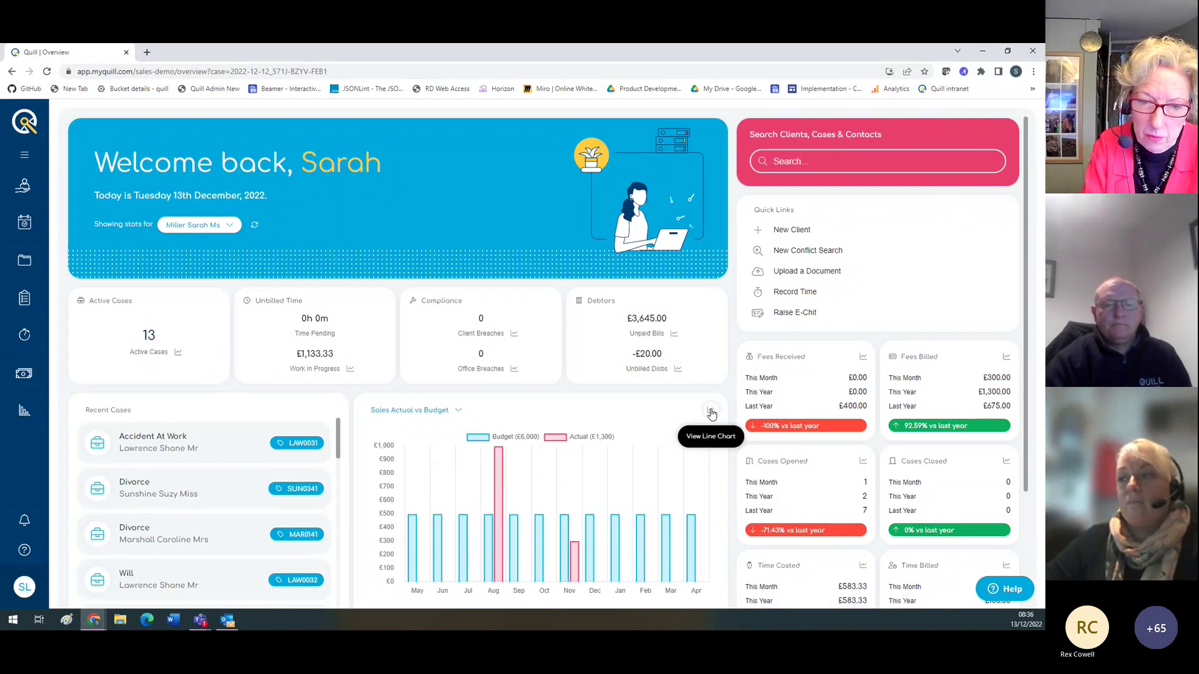
{"action": "left_click", "coordinate": [465, 411]}
{"action": "left_click", "coordinate": [462, 411]}
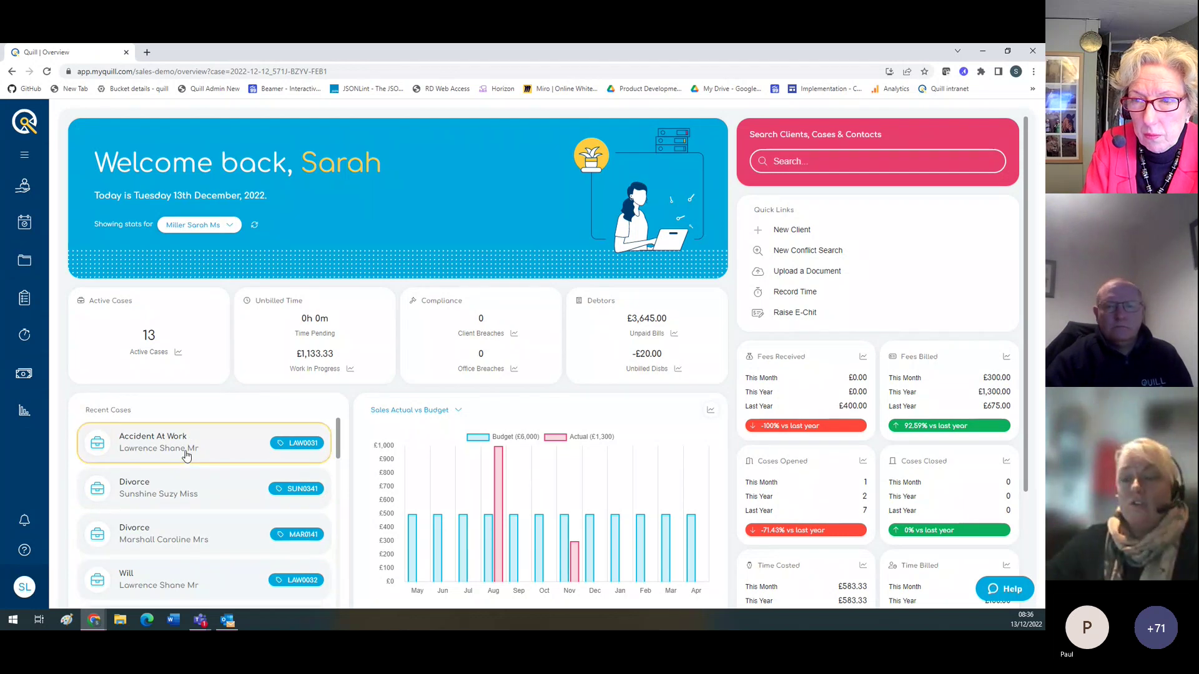
Step: Open the lower Divorce case from Recent Cases, then go back to the Overview dashboard
{"action": "scroll", "coordinate": [176, 497], "scroll_direction": "down", "scroll_amount": 3}
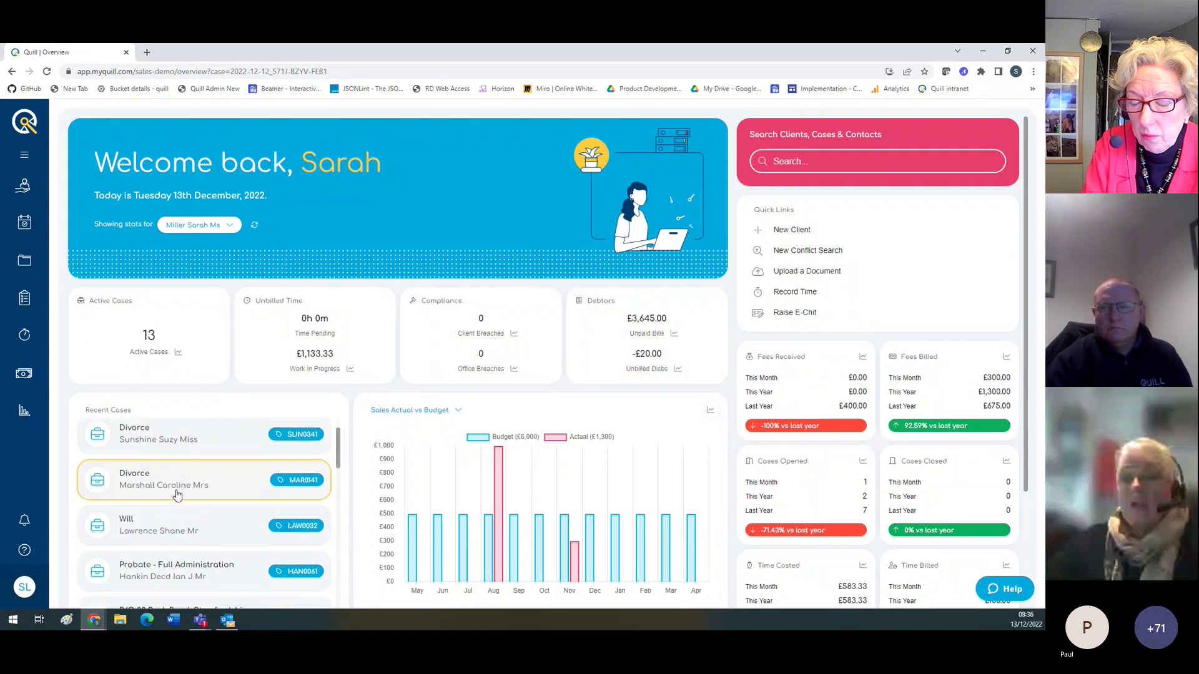
{"action": "scroll", "coordinate": [177, 496], "scroll_direction": "up", "scroll_amount": 3}
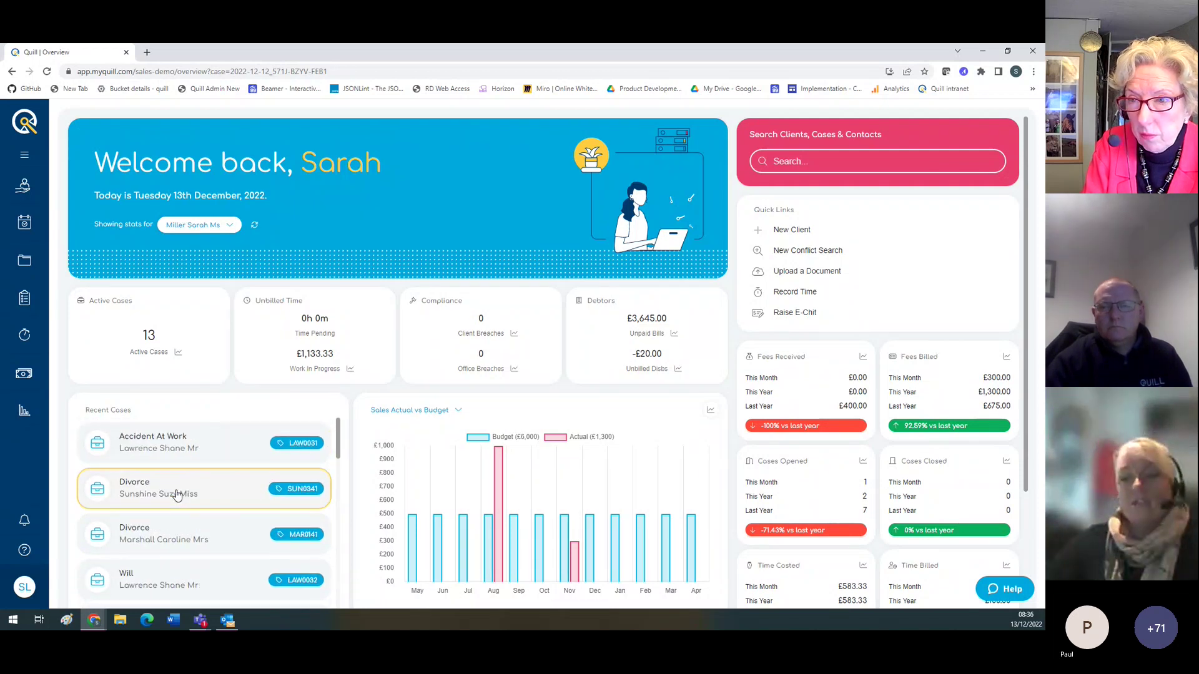
{"action": "left_click", "coordinate": [162, 491]}
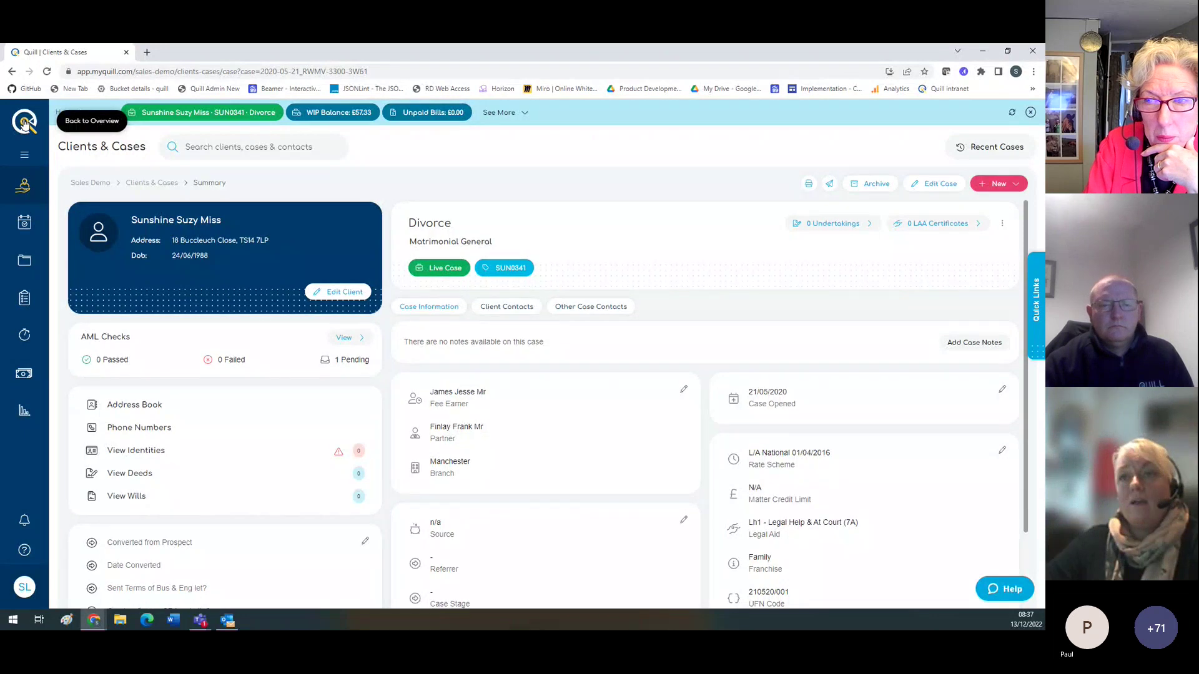
{"action": "left_click", "coordinate": [23, 122]}
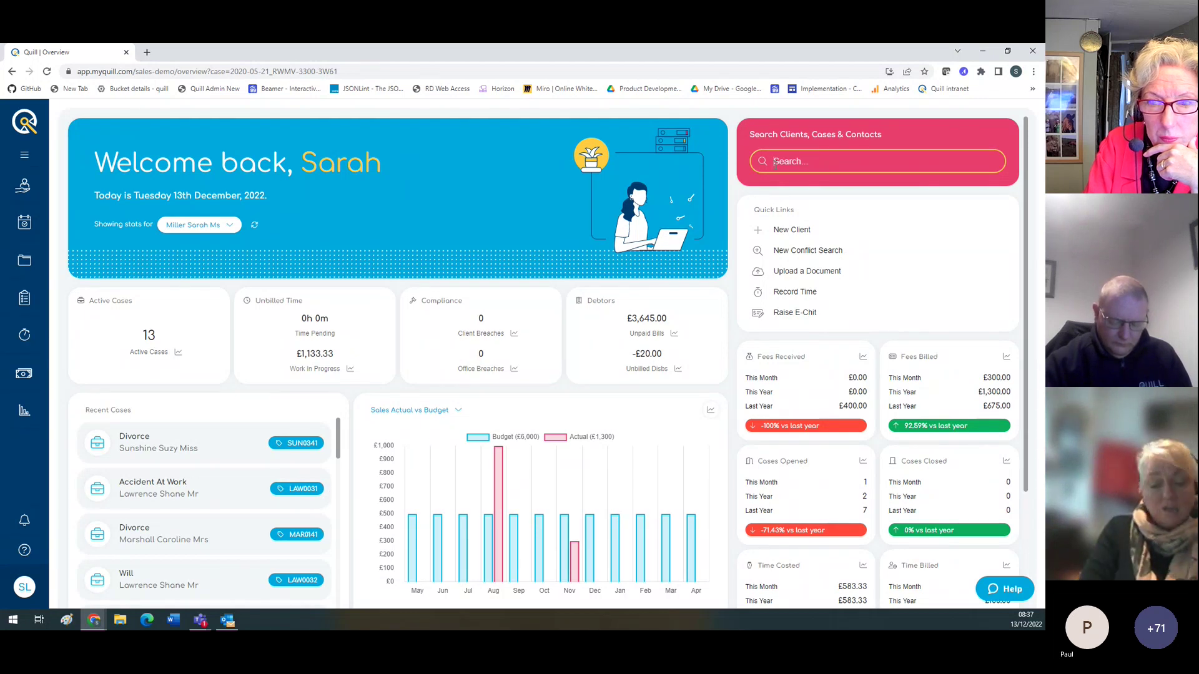
Step: Search for the client's full name, listing 38 live cases with Include Archived left unticked
{"action": "left_click", "coordinate": [775, 162]}
{"action": "type", "text": "Sunshine"}
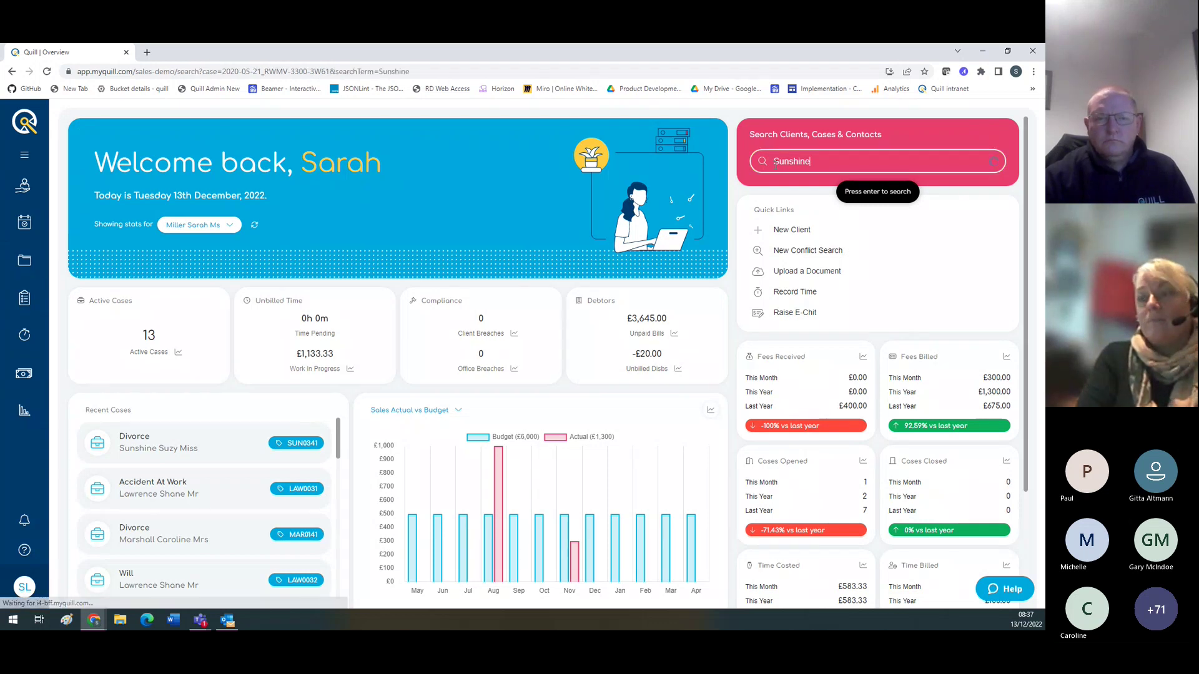
{"action": "key", "text": "Return"}
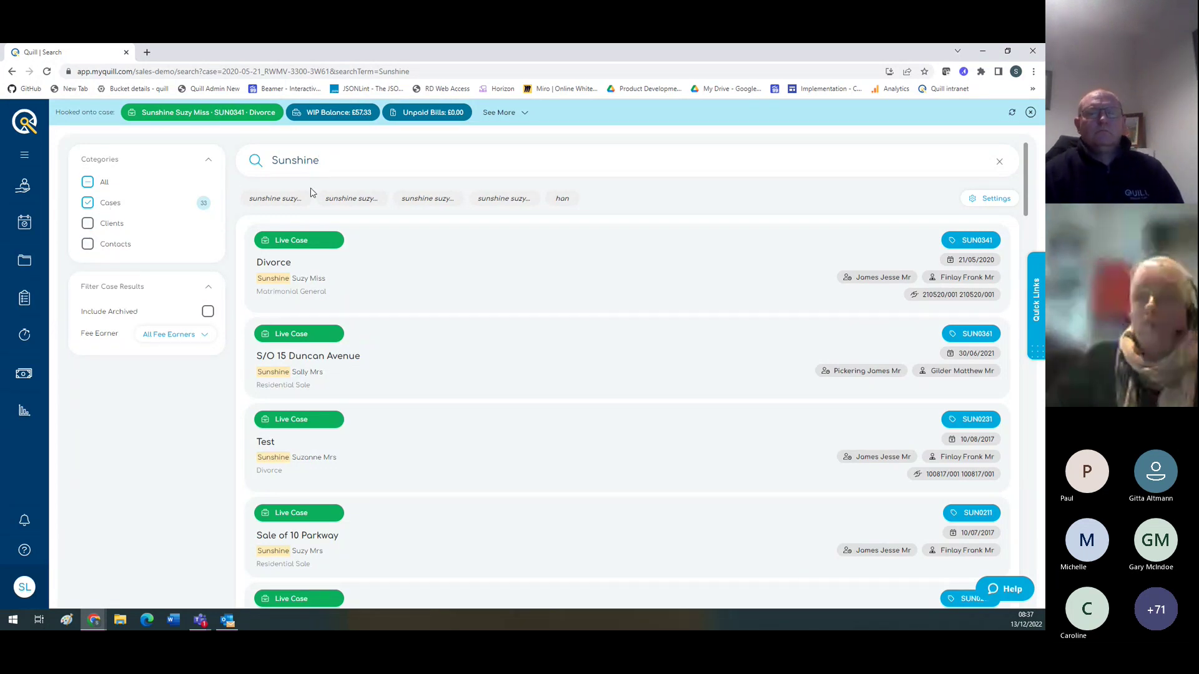
{"action": "left_click", "coordinate": [354, 162]}
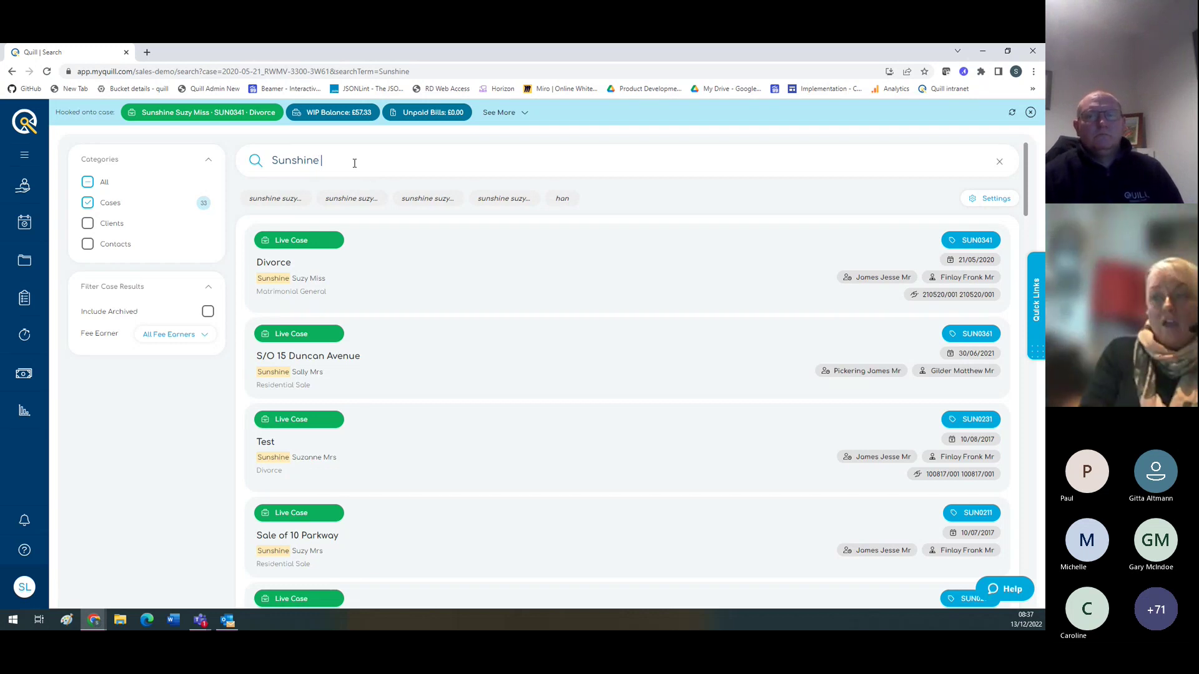
{"action": "type", "text": "suxzy"}
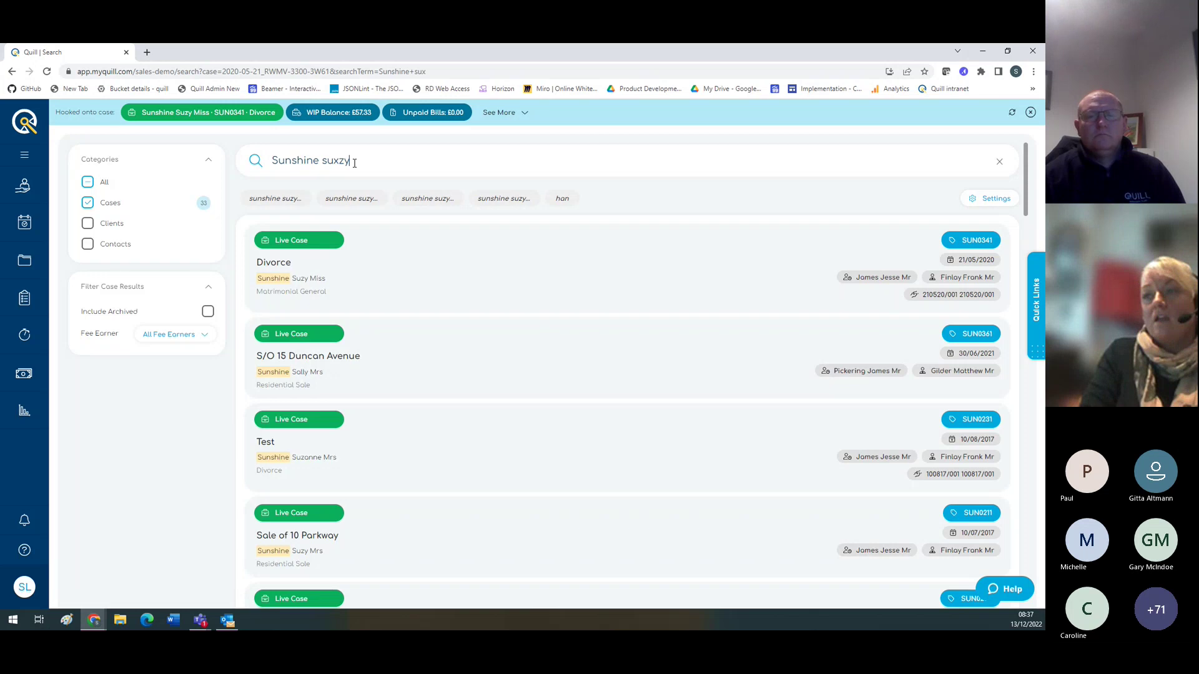
{"action": "key", "text": "BackSpace"}
{"action": "key", "text": "BackSpace"}
{"action": "key", "text": "BackSpace"}
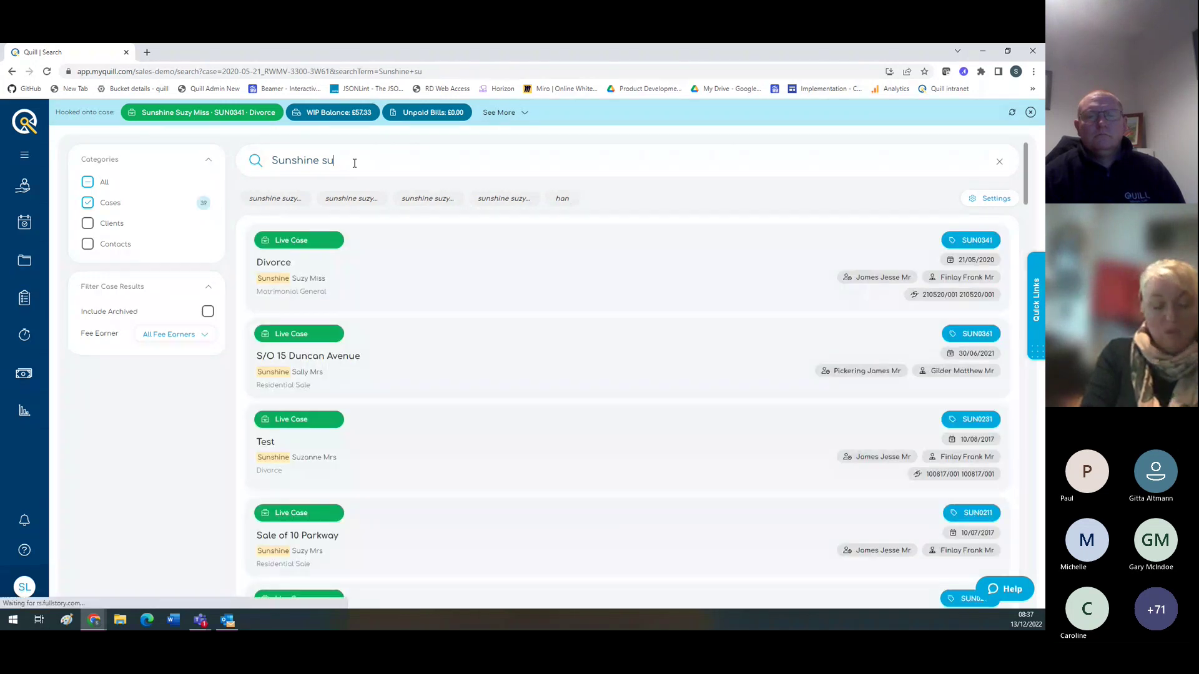
{"action": "type", "text": "zy"}
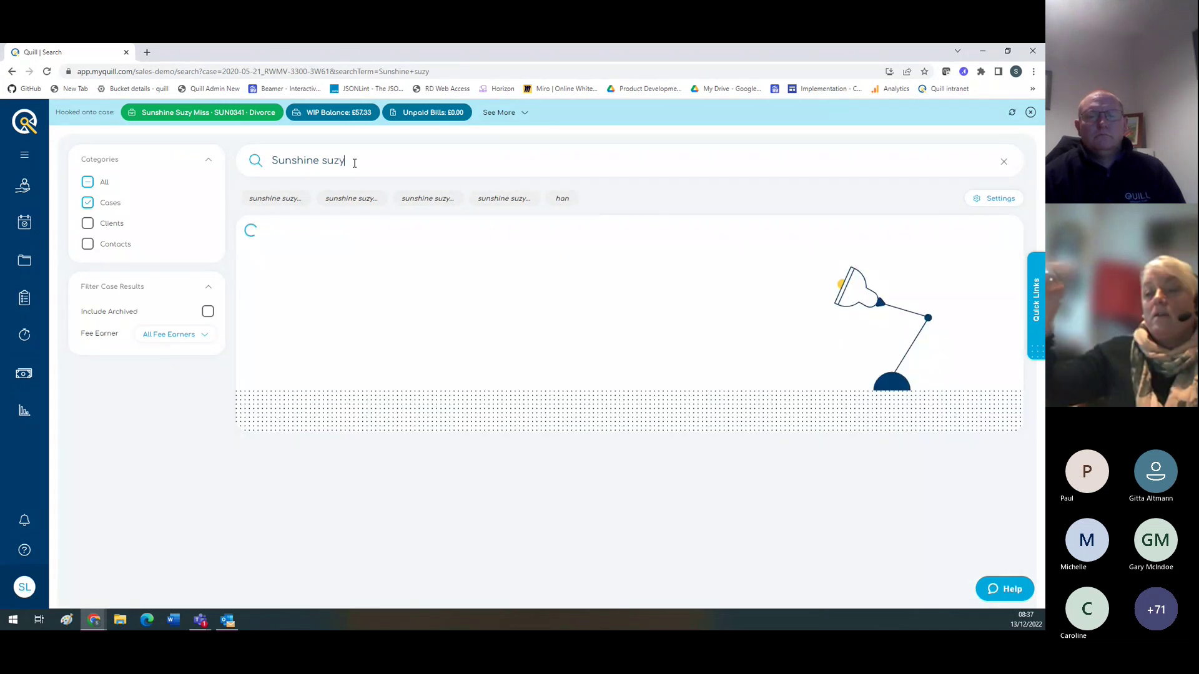
{"action": "left_click", "coordinate": [207, 311]}
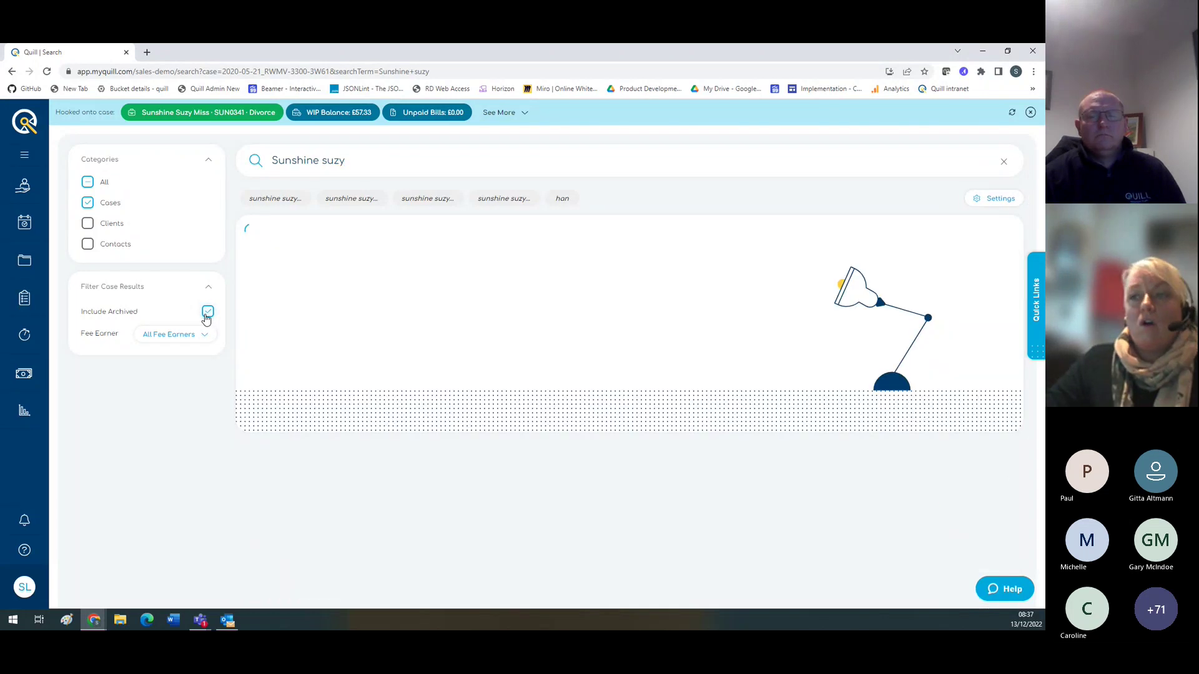
{"action": "left_click", "coordinate": [208, 313]}
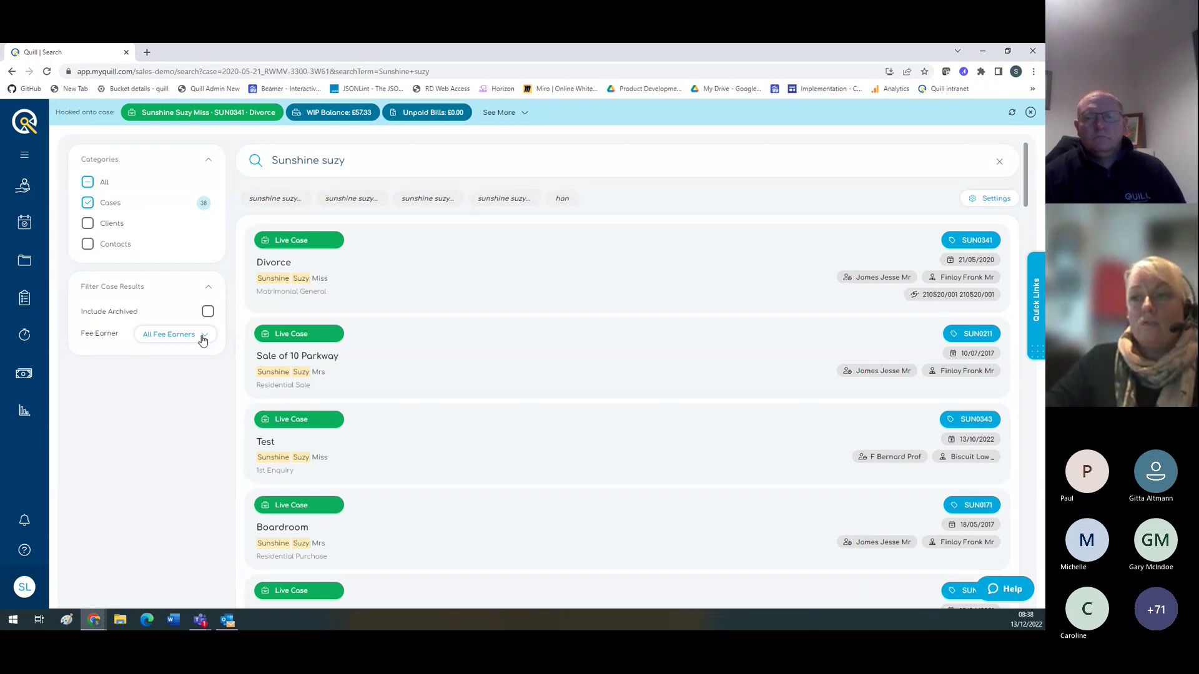
Step: Save Documents as the search-result destination, check it on the Divorce case, then return to Overview
{"action": "left_click", "coordinate": [202, 340]}
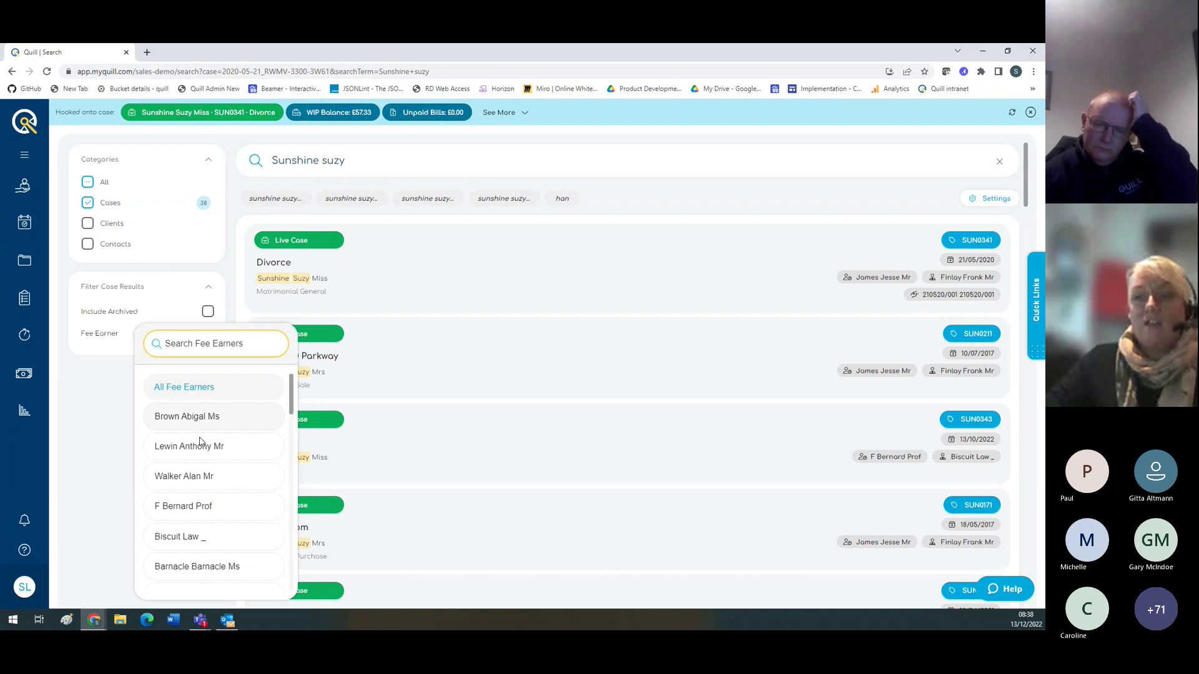
{"action": "left_click", "coordinate": [98, 435]}
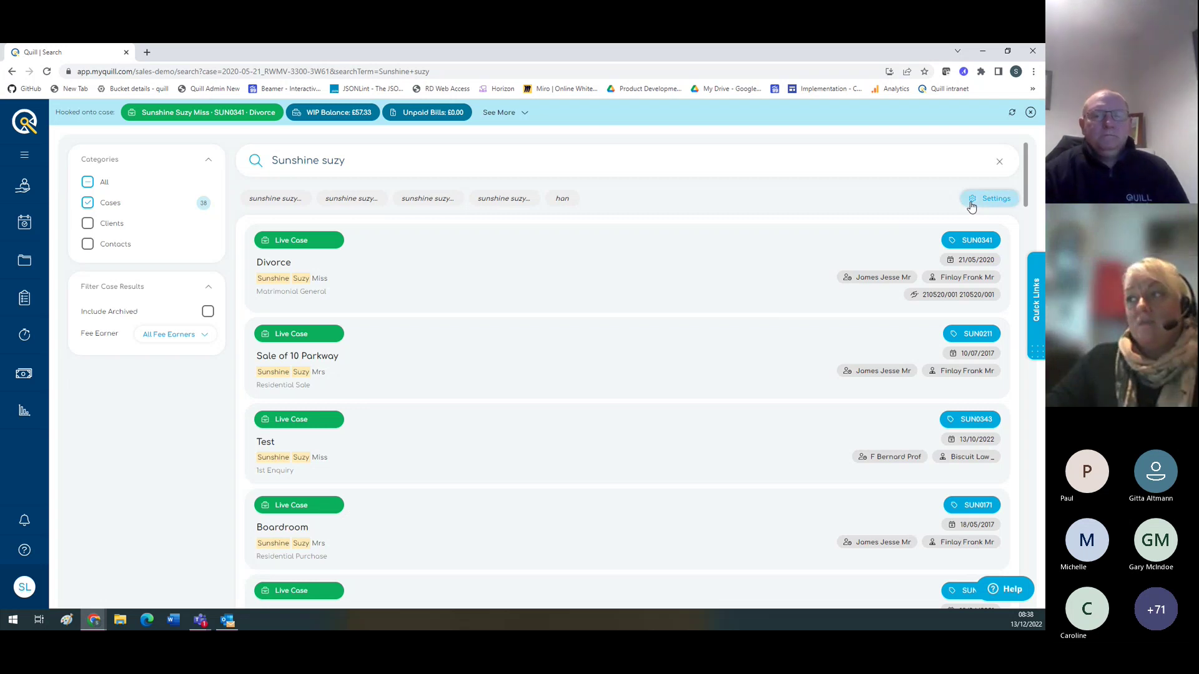
{"action": "left_click", "coordinate": [971, 200]}
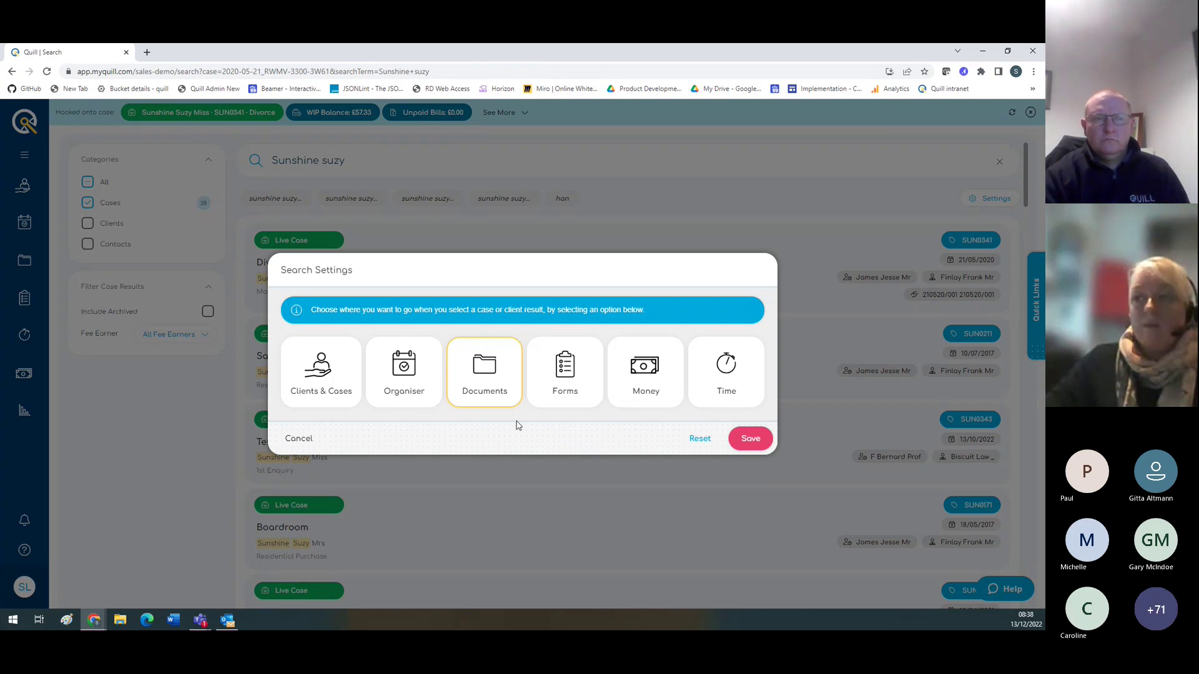
{"action": "left_click", "coordinate": [750, 438]}
{"action": "left_click", "coordinate": [373, 286]}
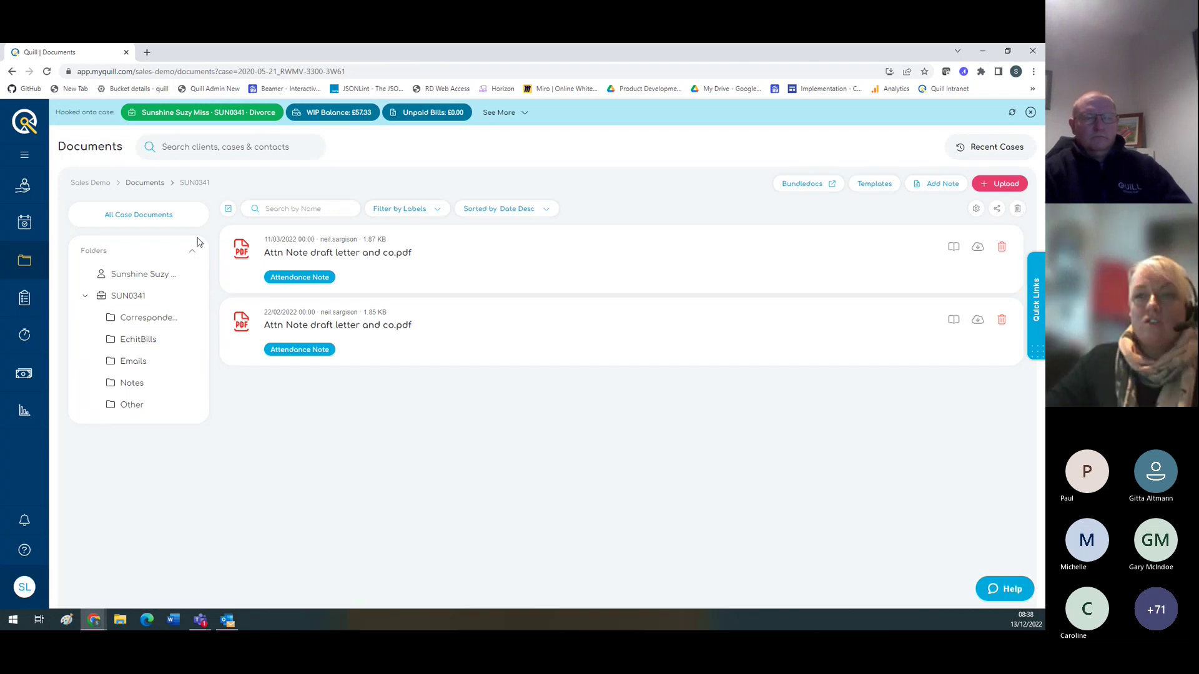
{"action": "left_click", "coordinate": [28, 131]}
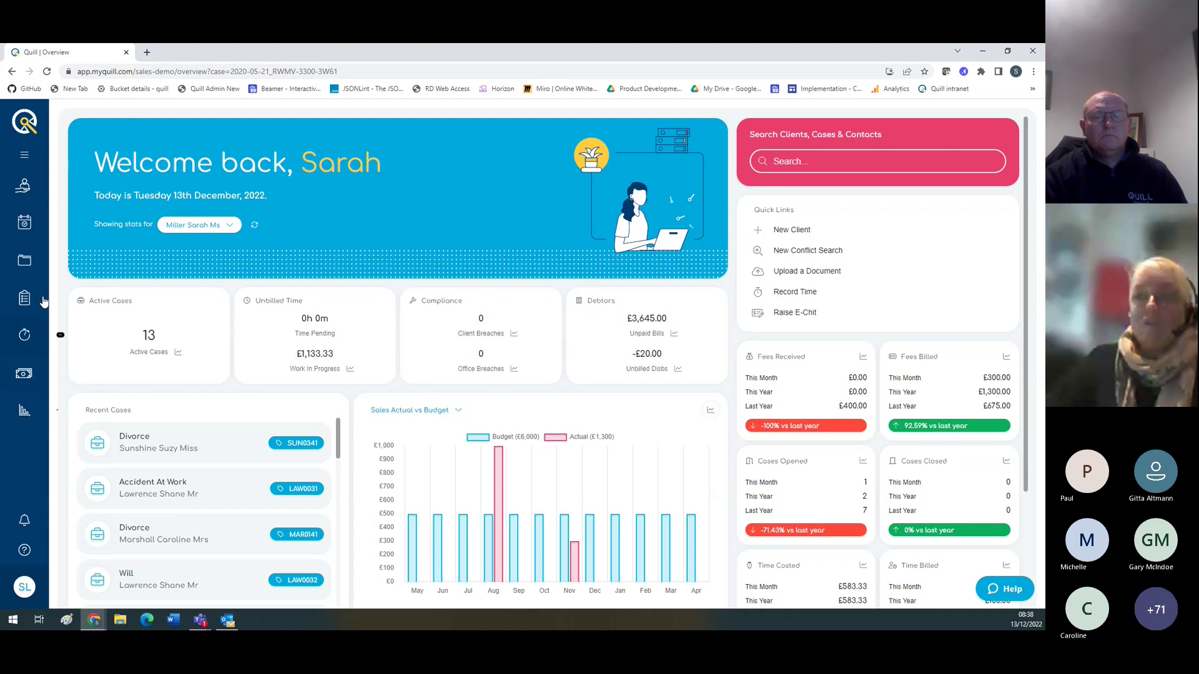
Step: Expand the main menu, go to Clients & Cases and unhook the current case
{"action": "left_click", "coordinate": [26, 158]}
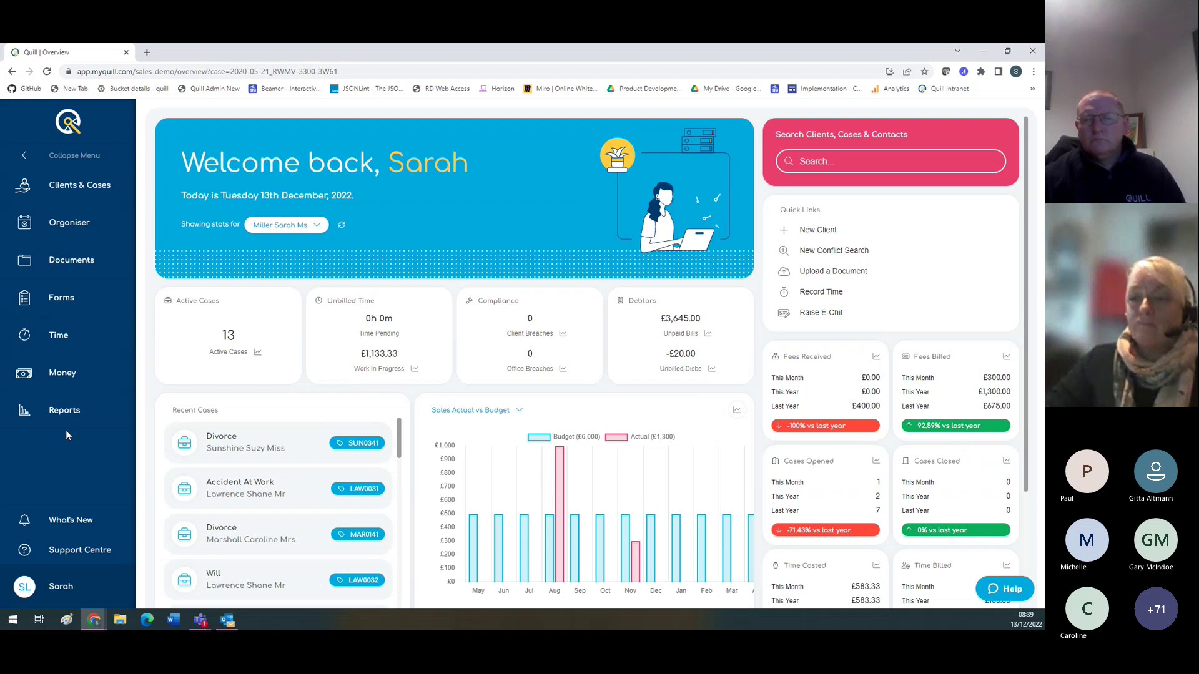
{"action": "left_click", "coordinate": [80, 186]}
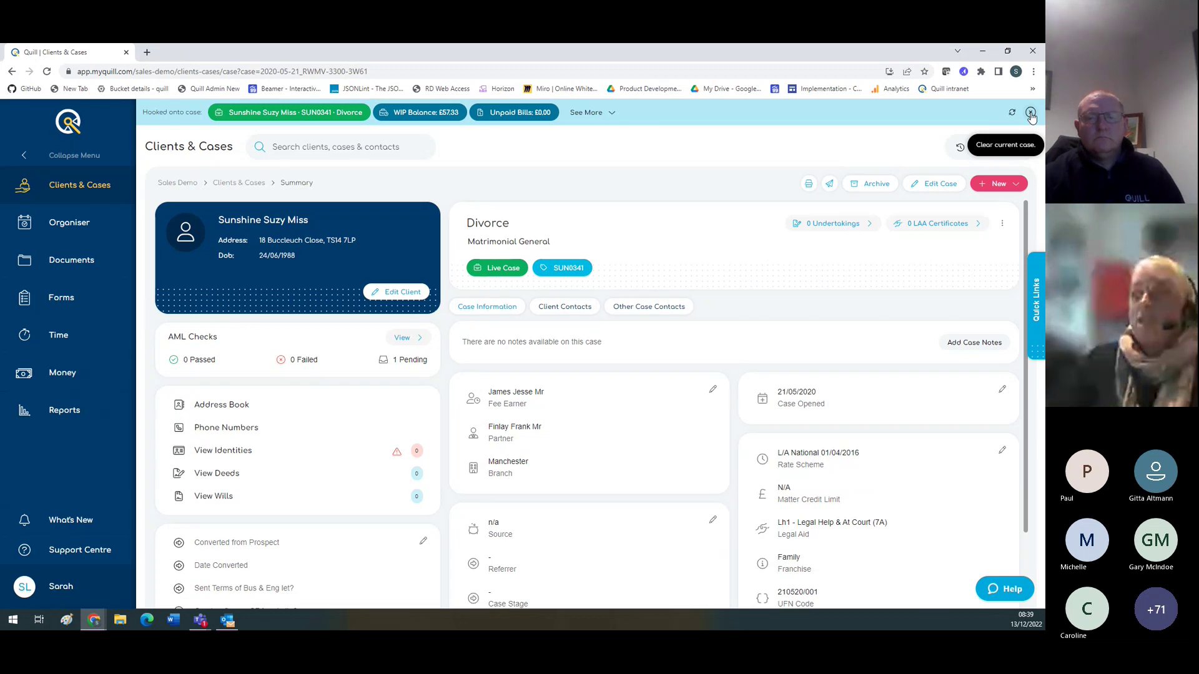
{"action": "left_click", "coordinate": [1030, 114]}
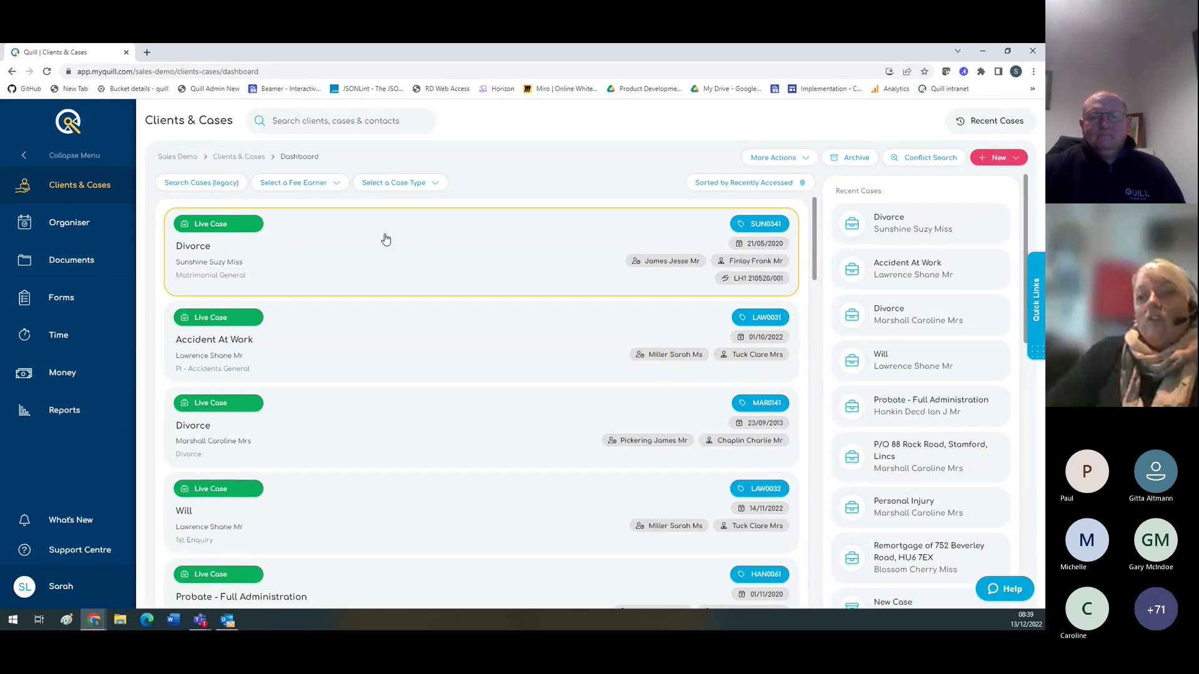
Step: Sort the case list by Client Name Ascending and open Search Cases (legacy)
{"action": "left_click", "coordinate": [338, 183]}
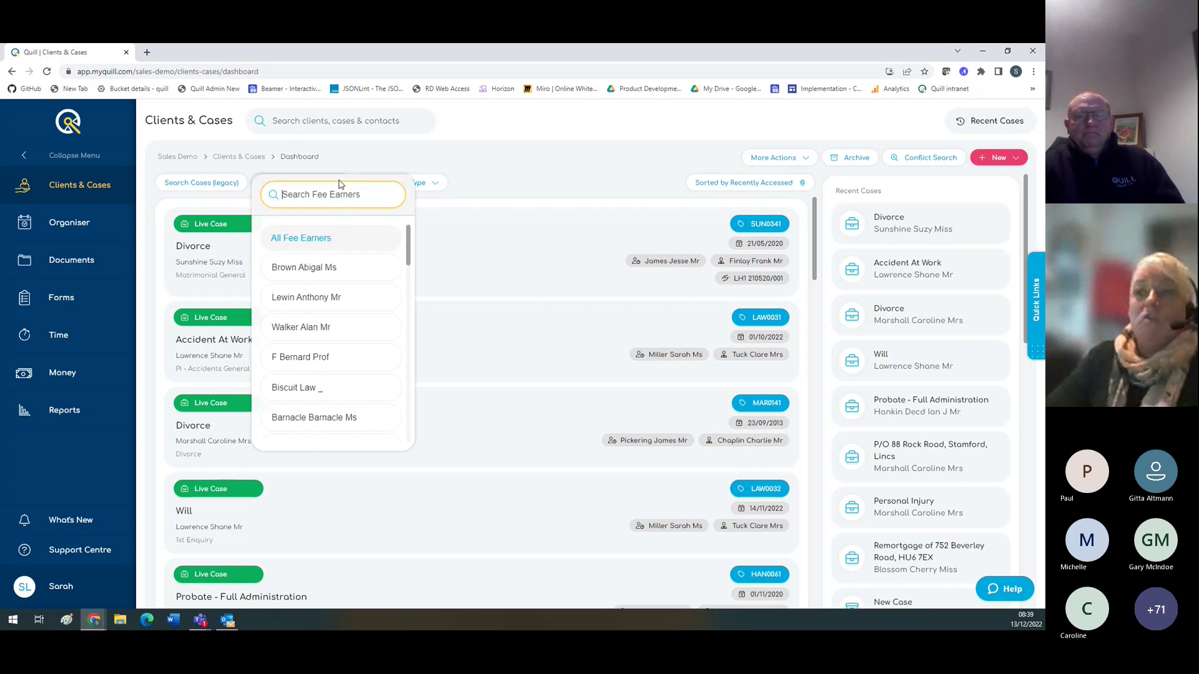
{"action": "left_click", "coordinate": [510, 179]}
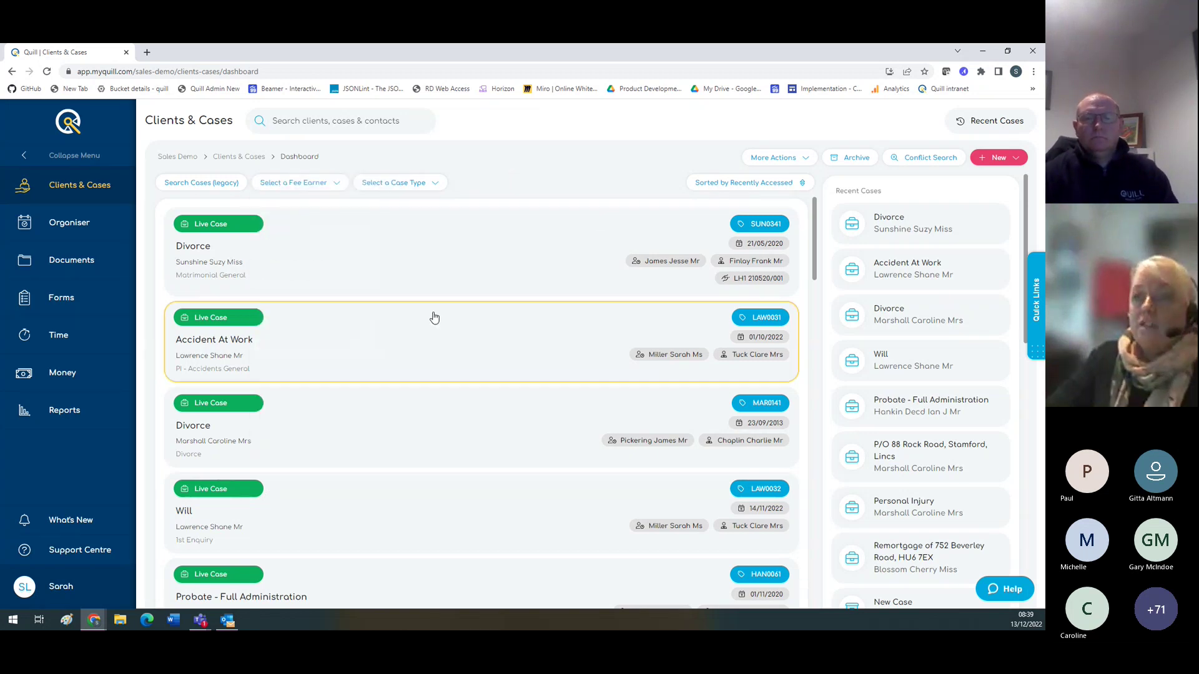
{"action": "left_click", "coordinate": [746, 184]}
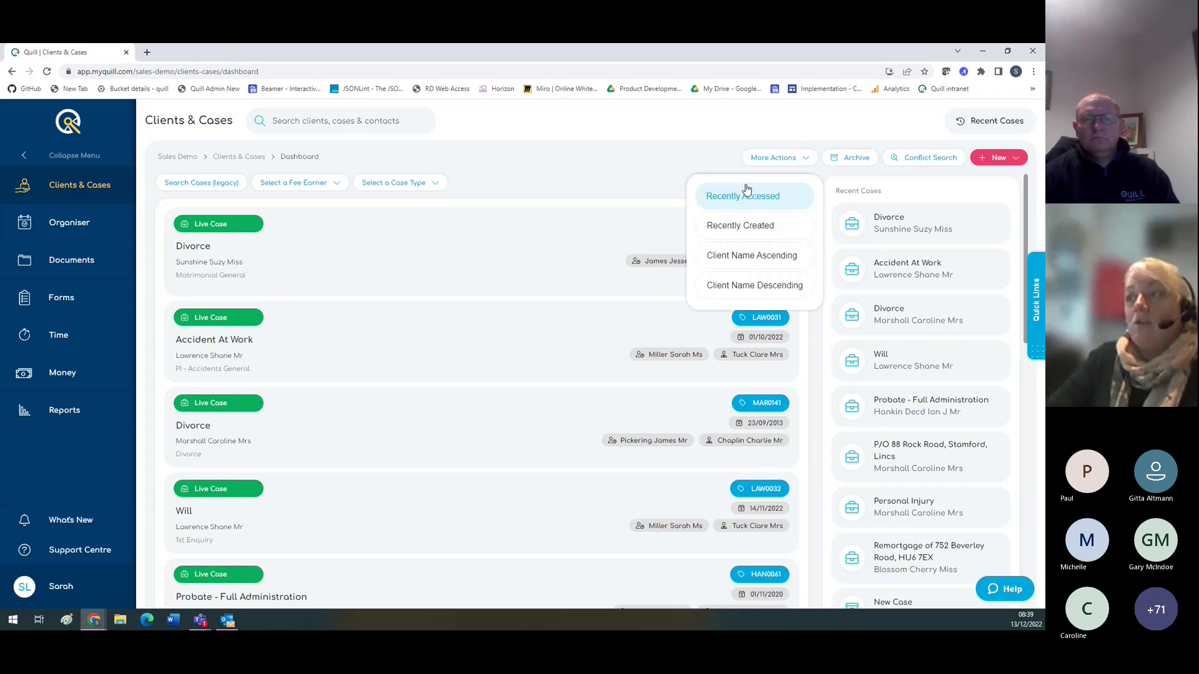
{"action": "left_click", "coordinate": [734, 229]}
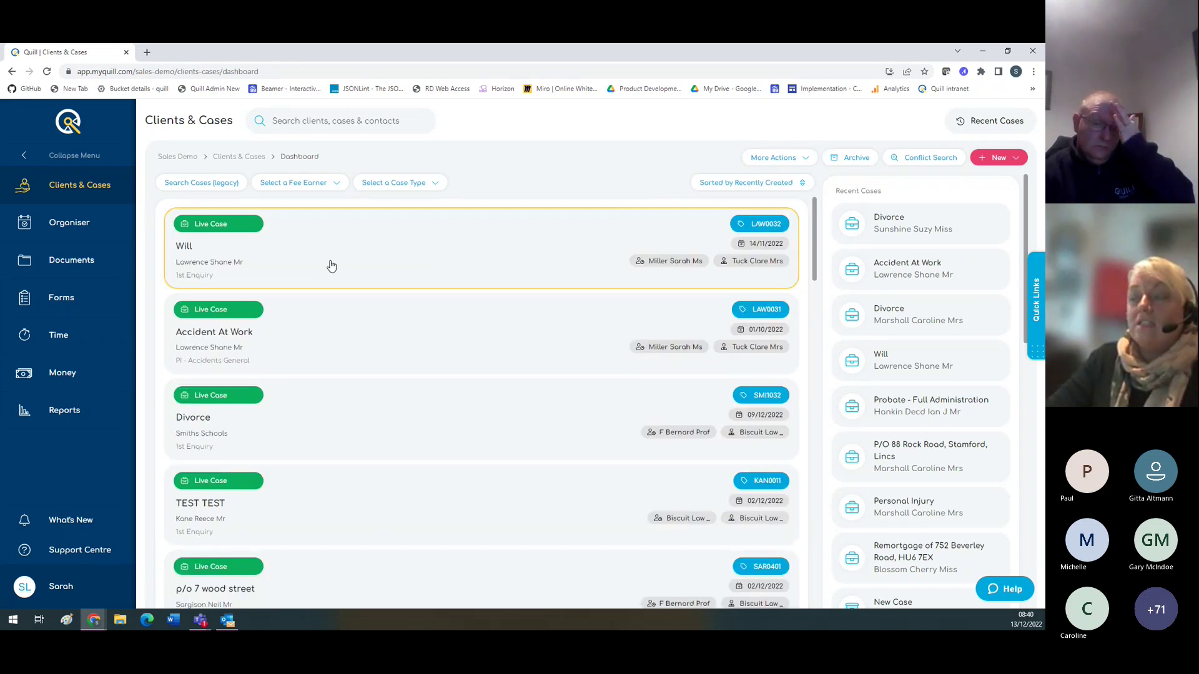
{"action": "left_click", "coordinate": [737, 182]}
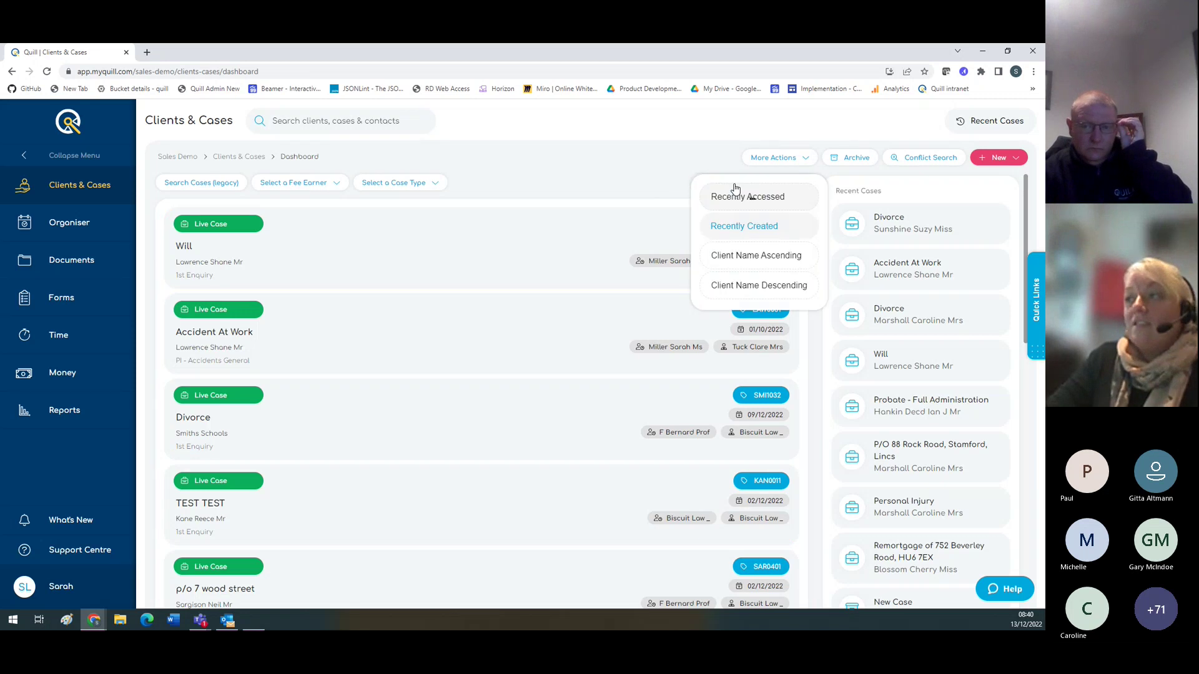
{"action": "left_click", "coordinate": [740, 257]}
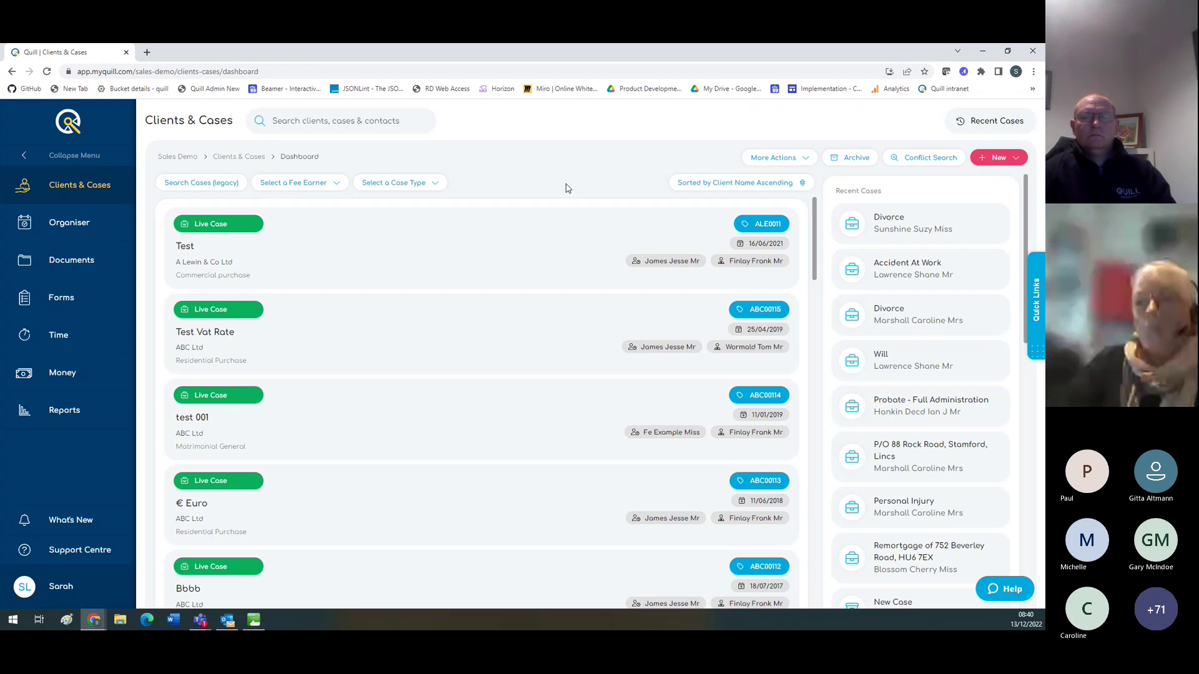
{"action": "left_click", "coordinate": [218, 183]}
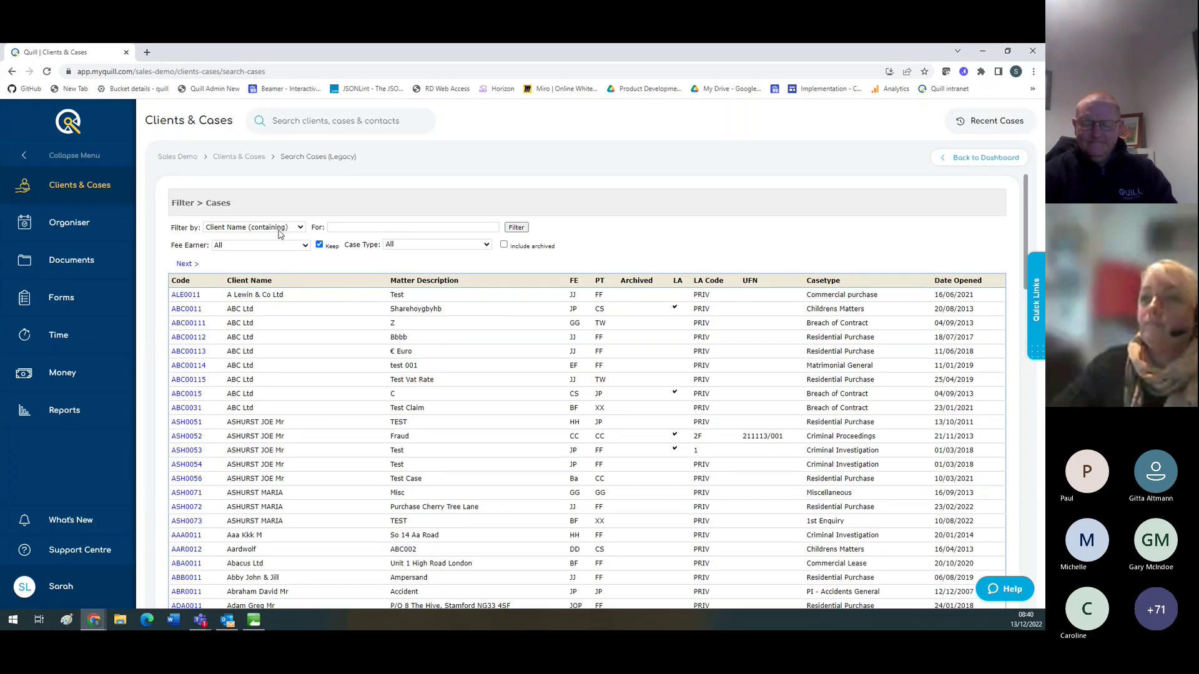
Step: Leave Search Cases (Legacy) via Back to Dashboard for the Clients & Cases dashboard
{"action": "left_click", "coordinate": [971, 161]}
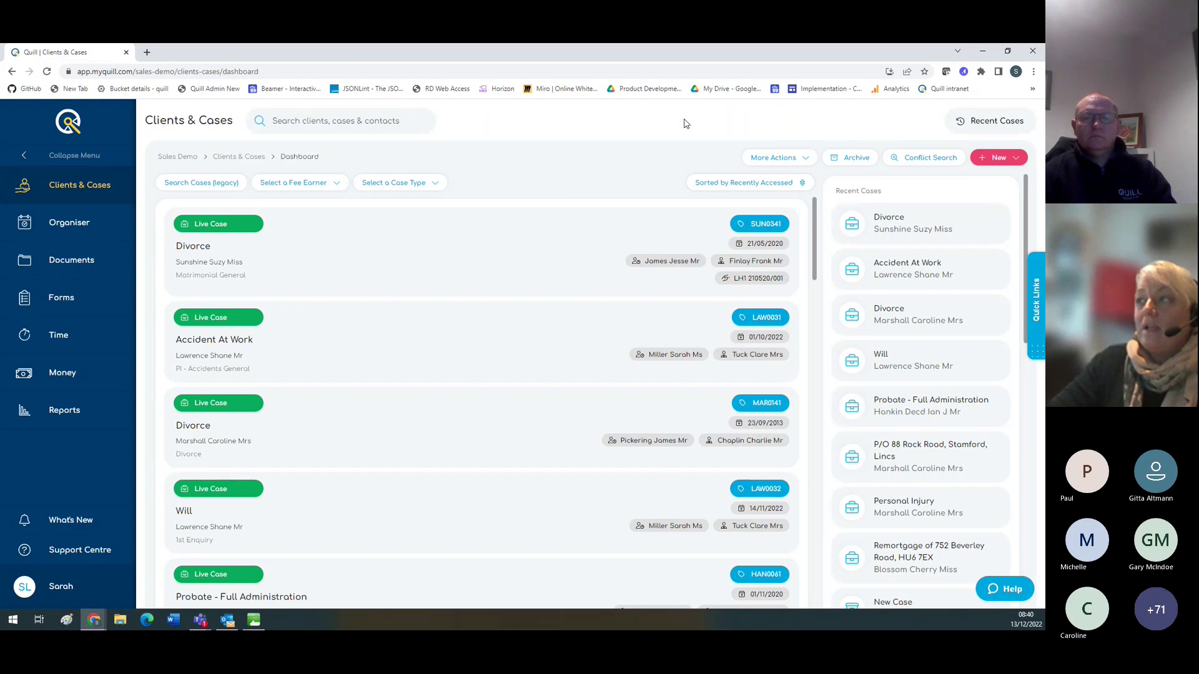
{"action": "left_click", "coordinate": [977, 161]}
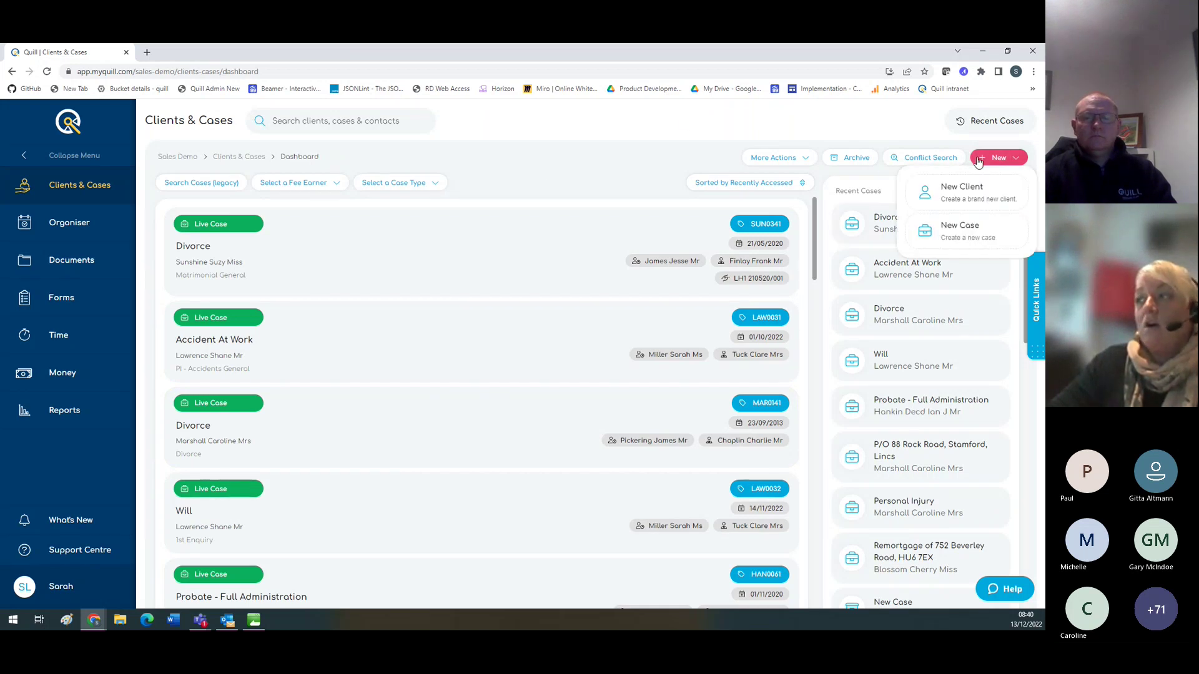
{"action": "left_click", "coordinate": [949, 232]}
{"action": "type", "text": "sunsh"}
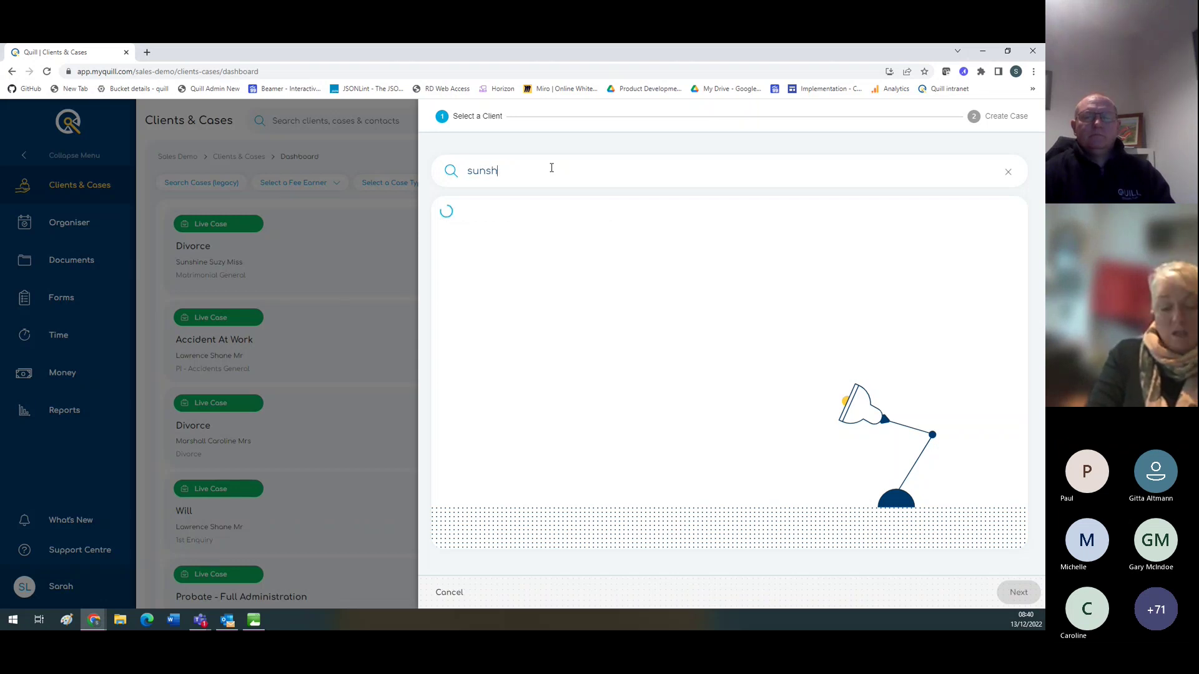
{"action": "type", "text": "neine"}
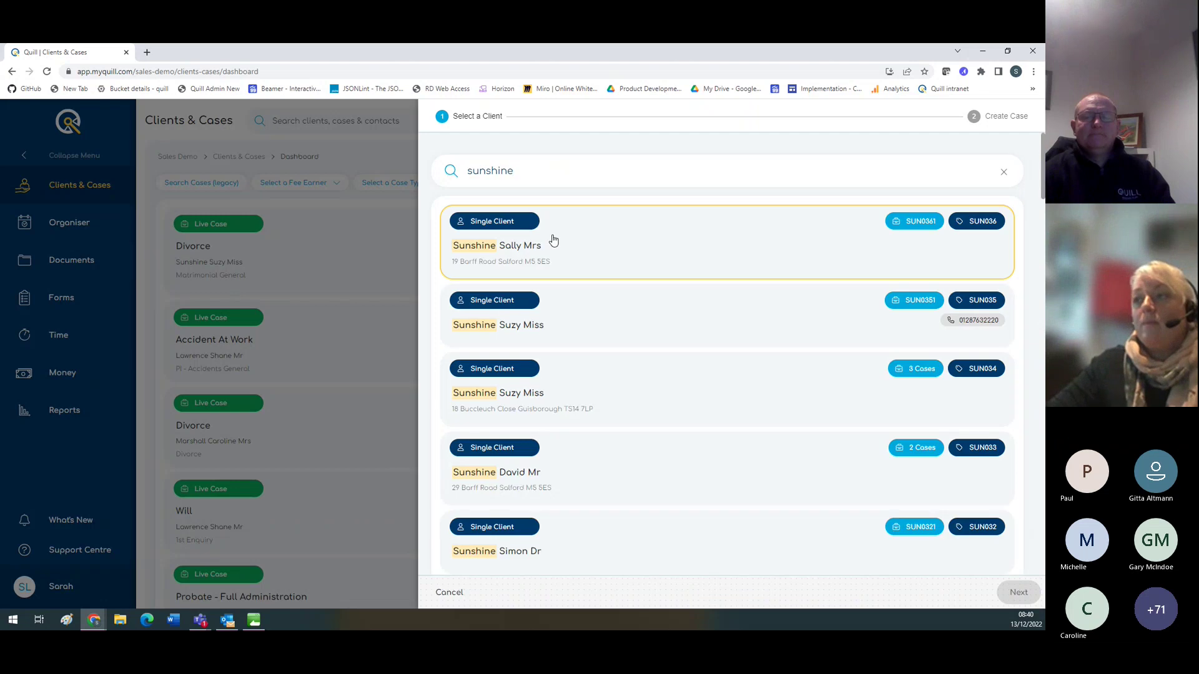
{"action": "left_click", "coordinate": [554, 241]}
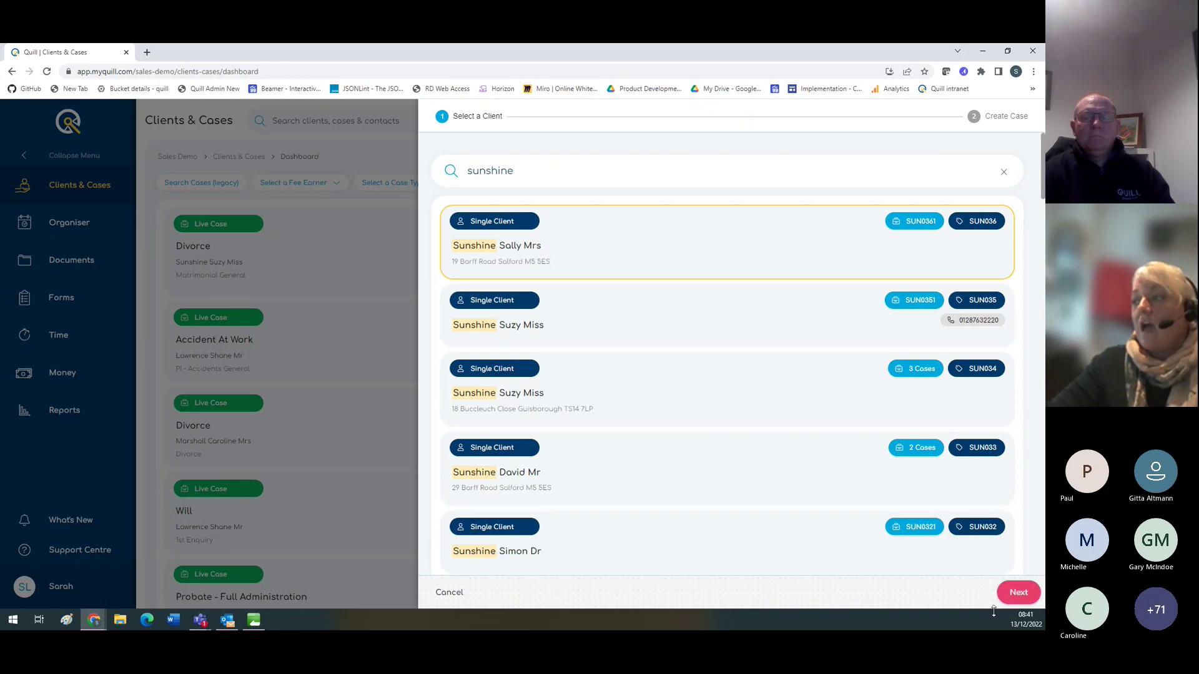
{"action": "left_click", "coordinate": [1021, 598]}
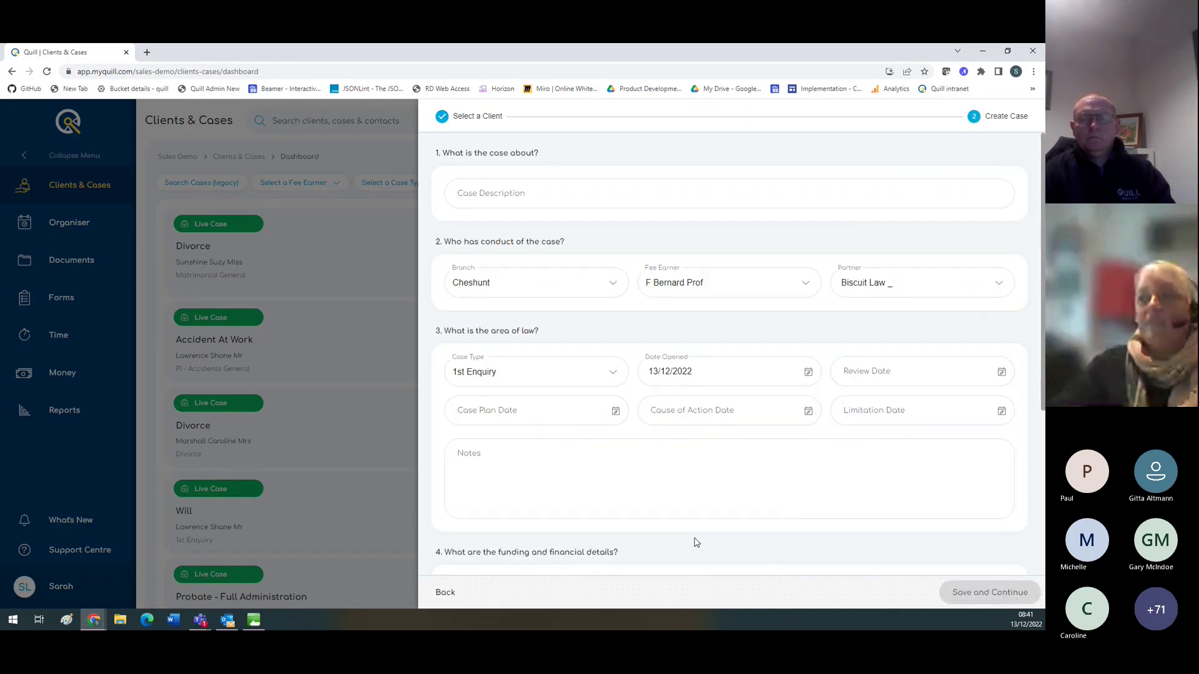
{"action": "left_click", "coordinate": [446, 593]}
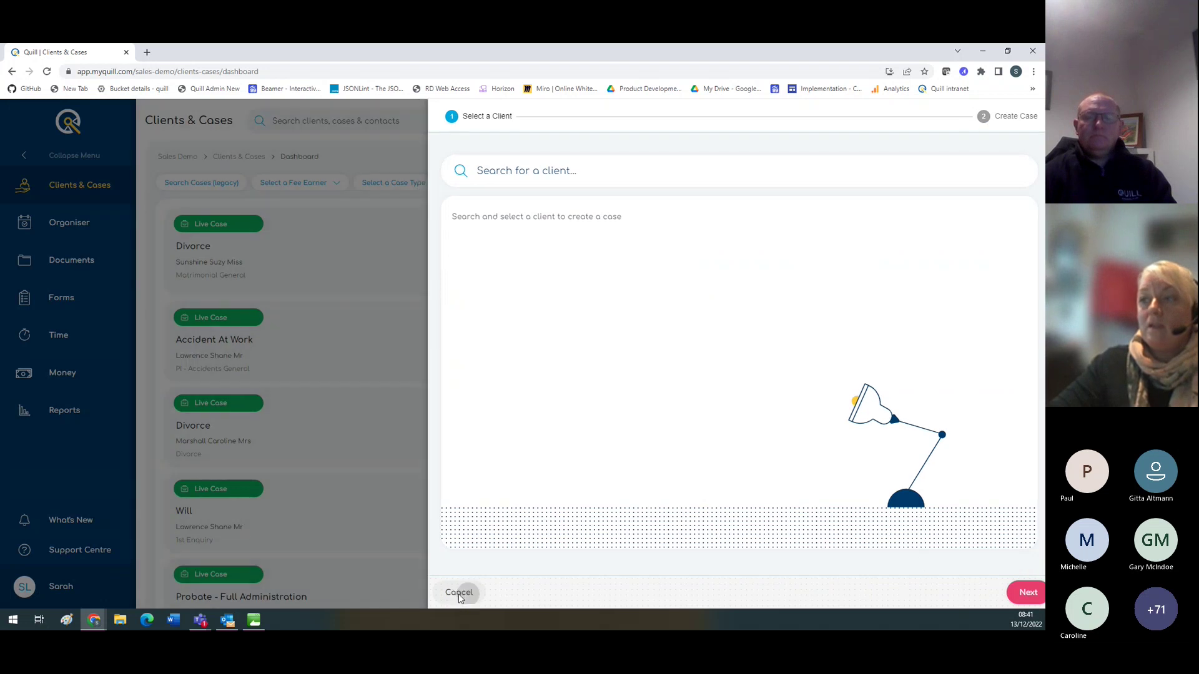
{"action": "left_click", "coordinate": [458, 593]}
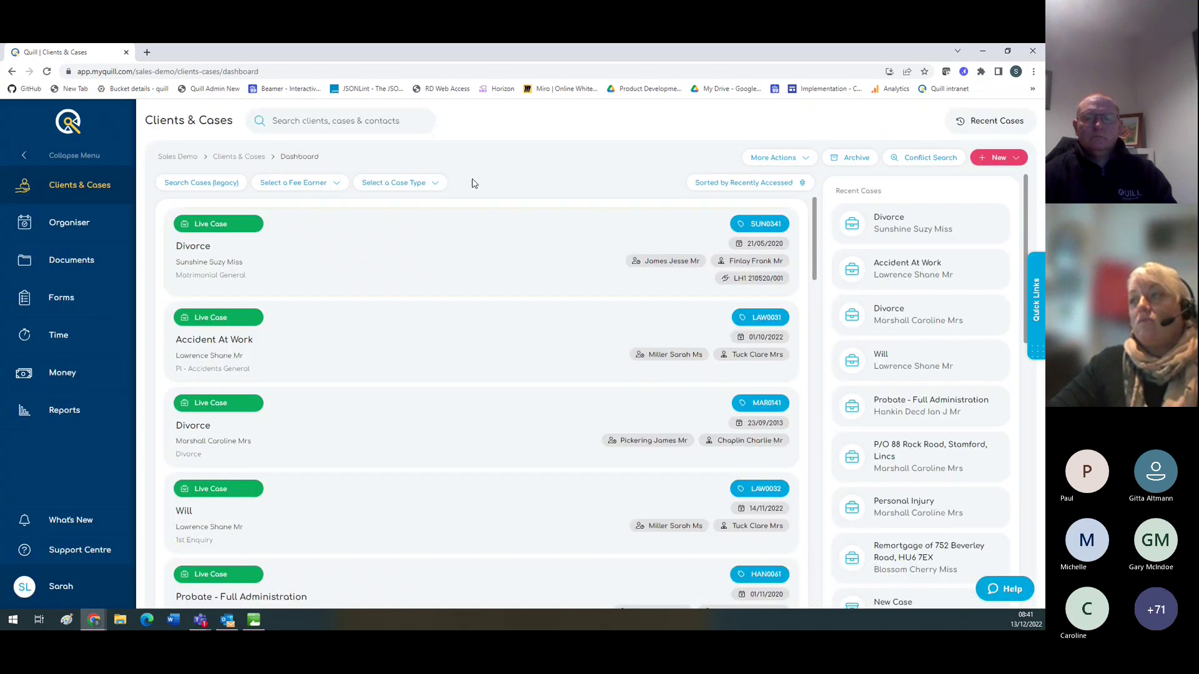
Step: View the Accident At Work case summary, then return to the Overview home page
{"action": "left_click", "coordinate": [805, 161]}
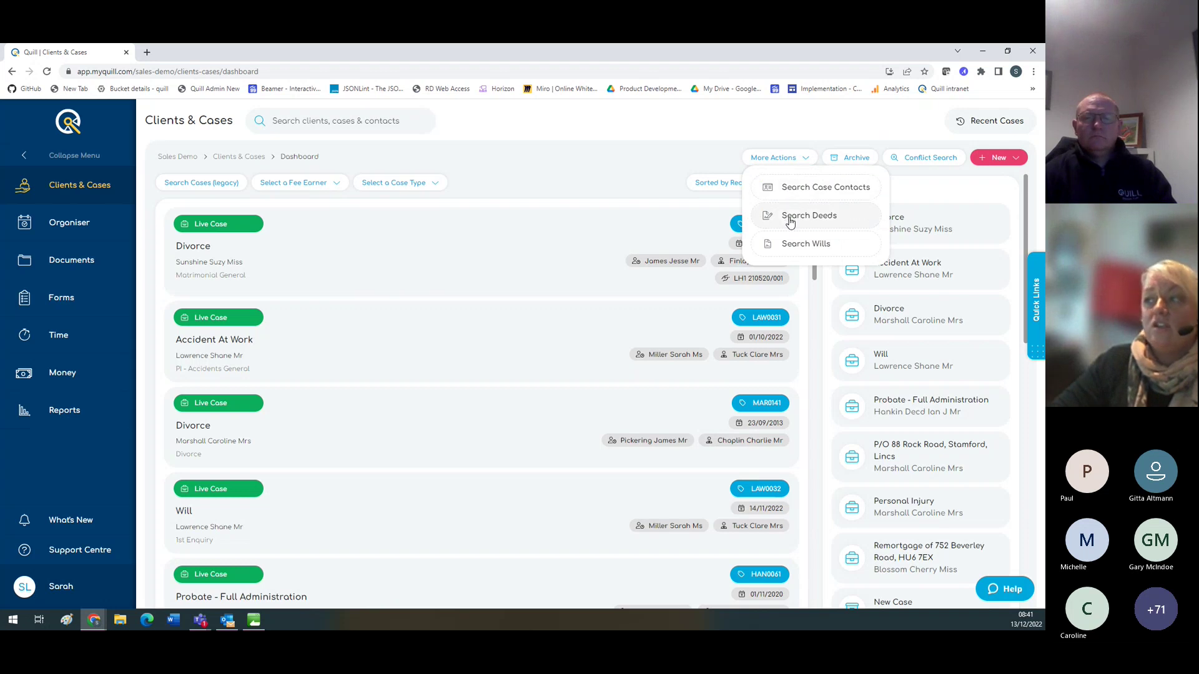
{"action": "left_click", "coordinate": [632, 165]}
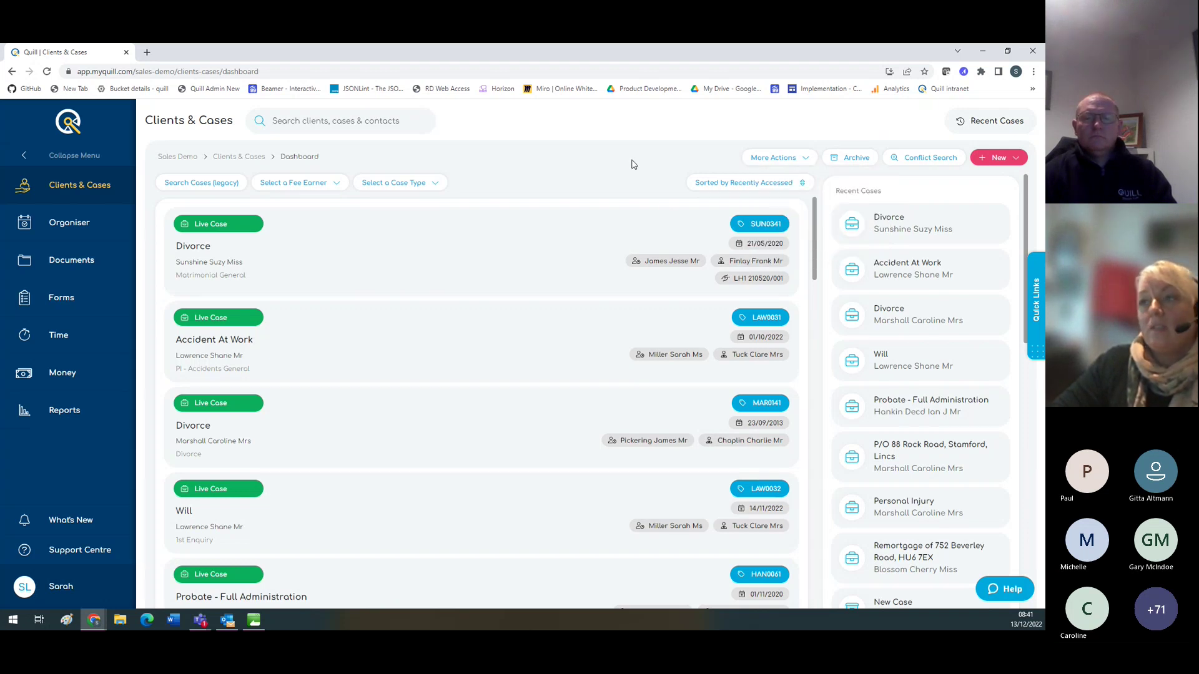
{"action": "left_click", "coordinate": [361, 350]}
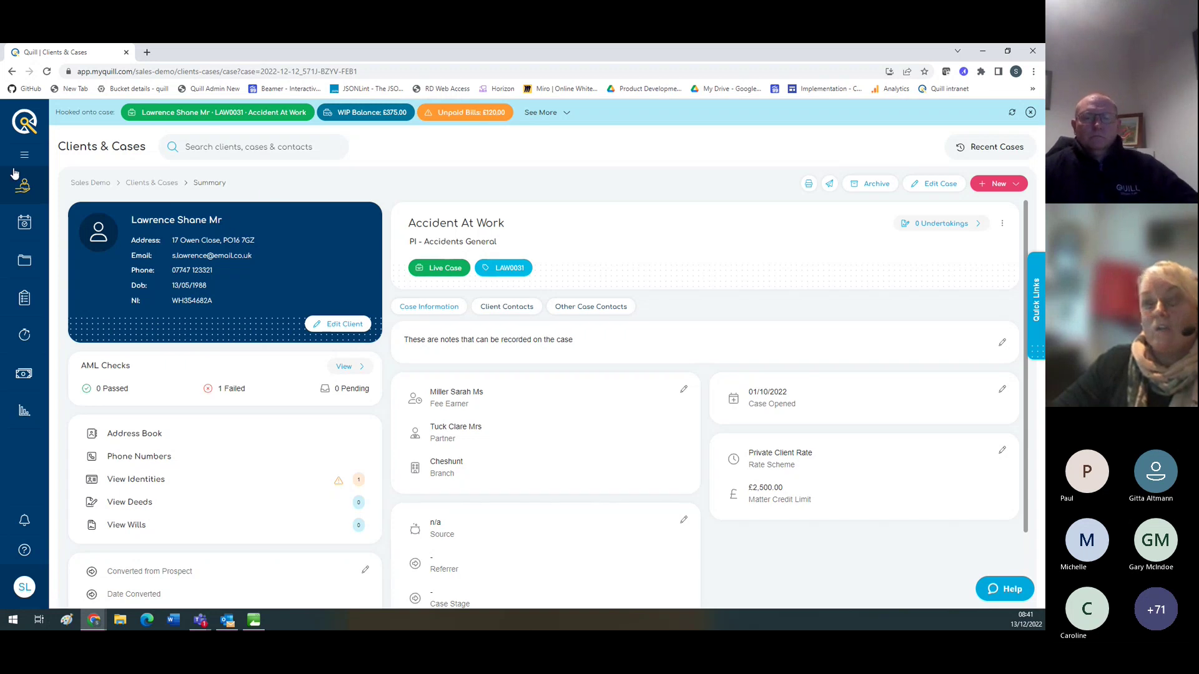
{"action": "left_click", "coordinate": [27, 122]}
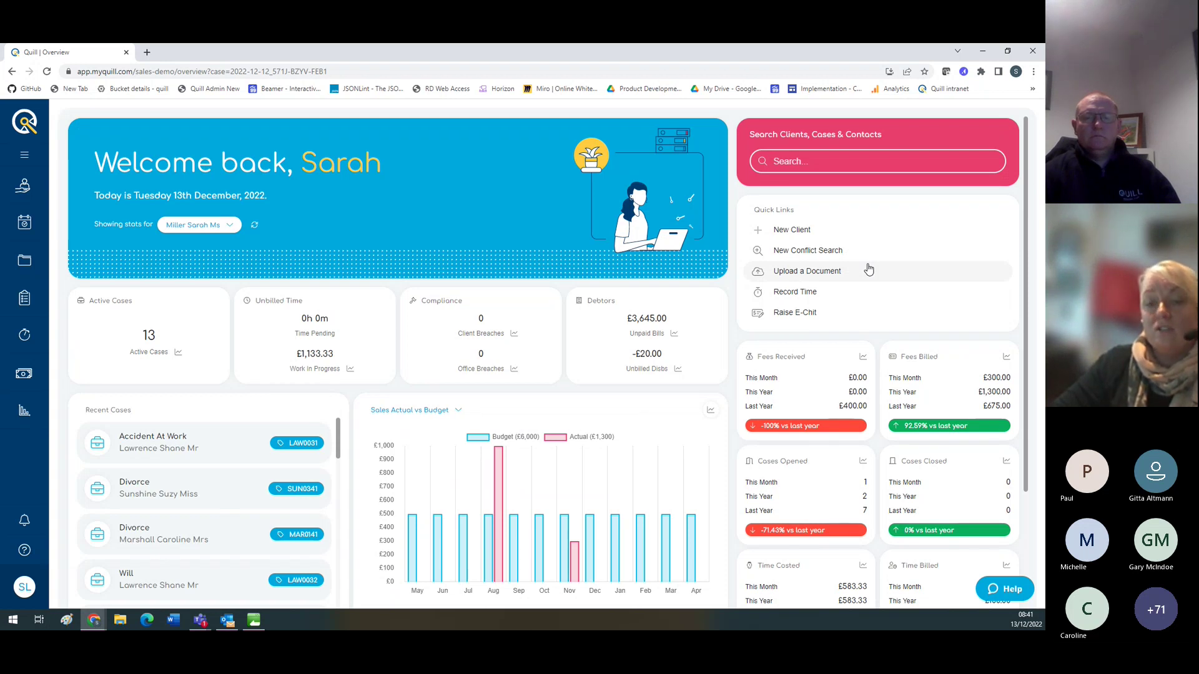
{"action": "left_click", "coordinate": [809, 236]}
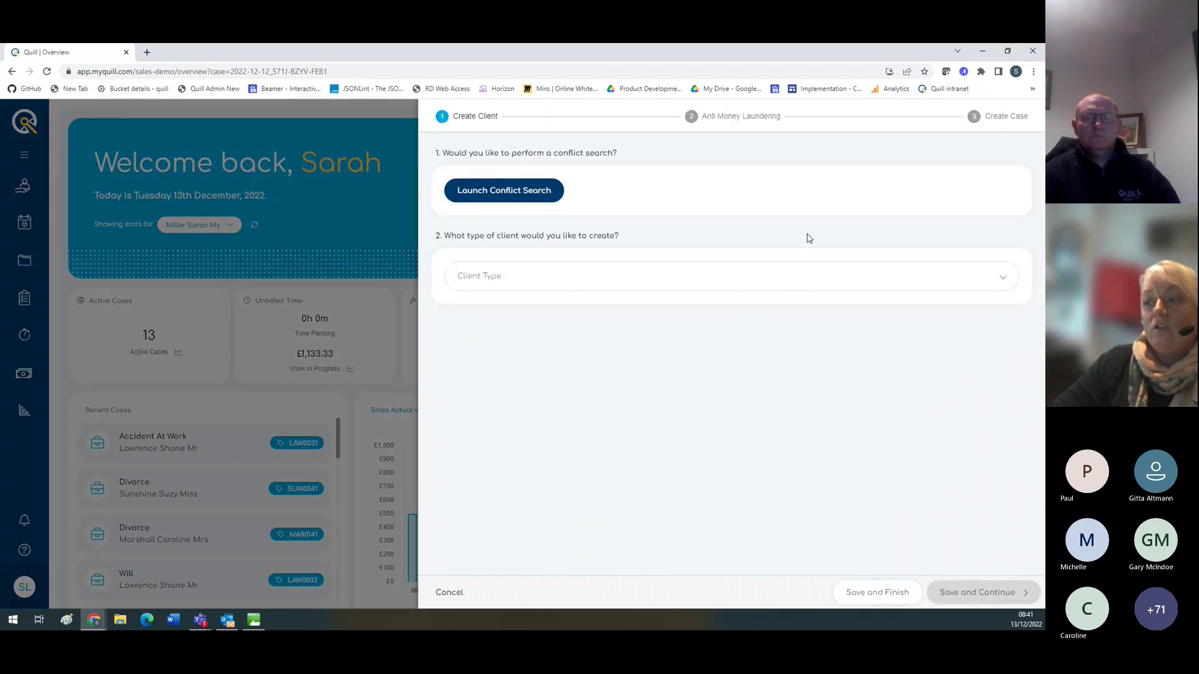
{"action": "left_click", "coordinate": [437, 598]}
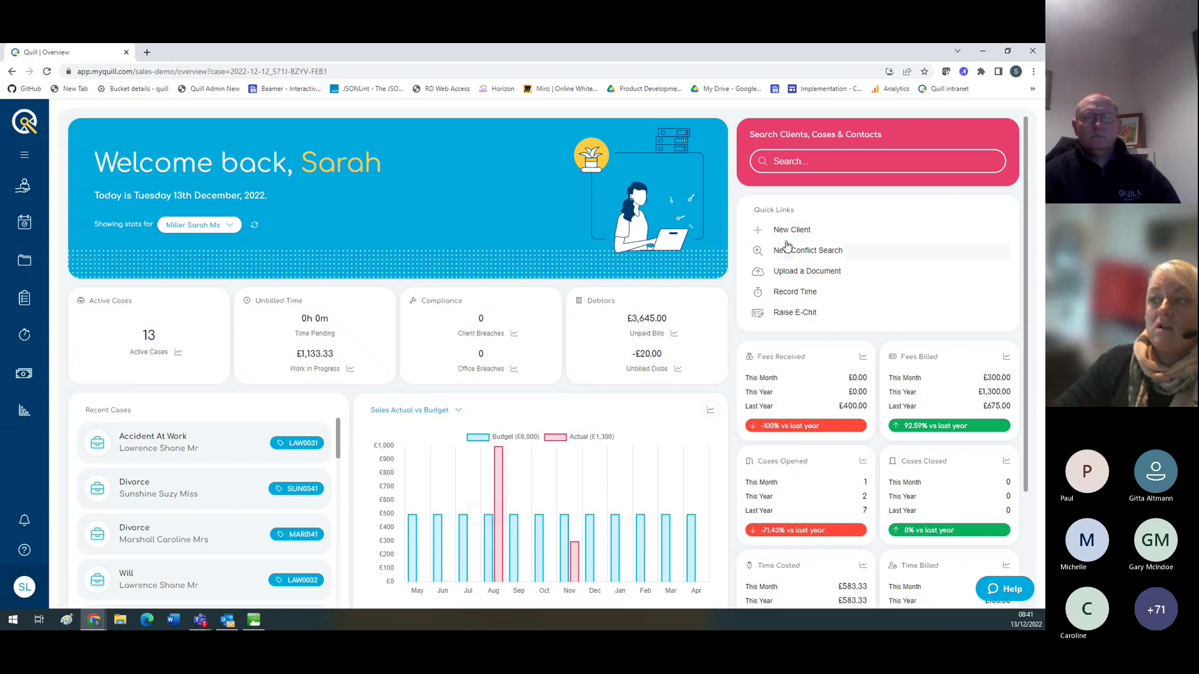
{"action": "left_click", "coordinate": [806, 251]}
{"action": "left_click", "coordinate": [663, 485]}
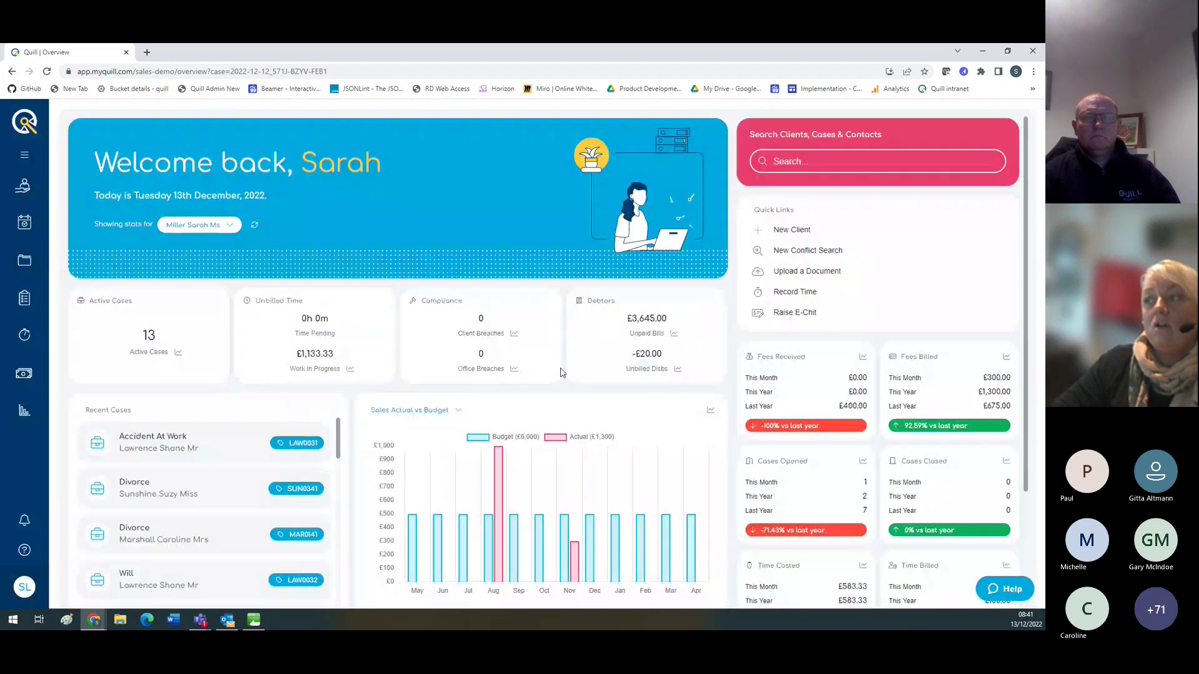
{"action": "left_click", "coordinate": [774, 270]}
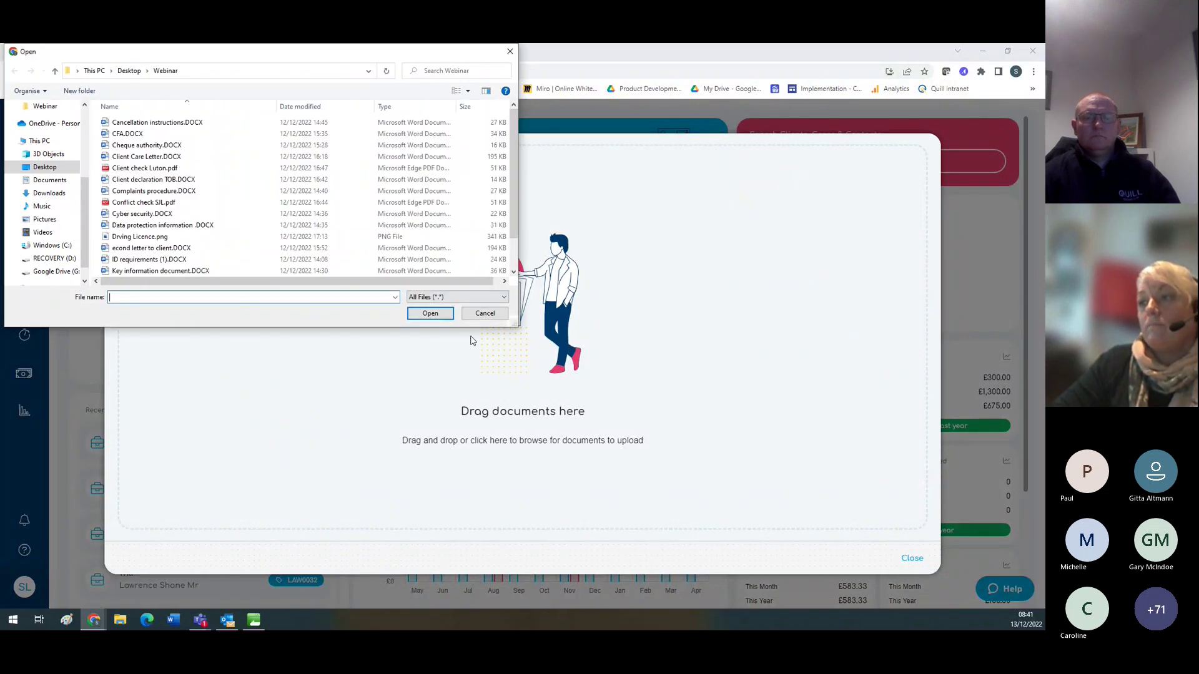
{"action": "left_click", "coordinate": [481, 319]}
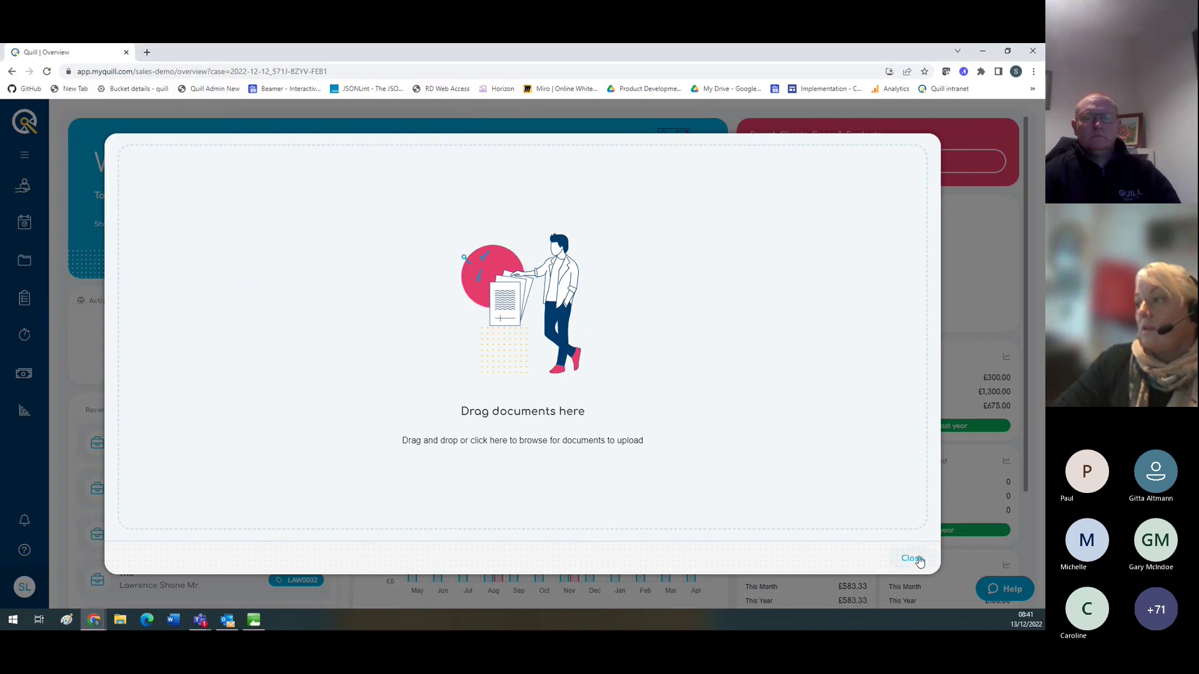
{"action": "left_click", "coordinate": [912, 558]}
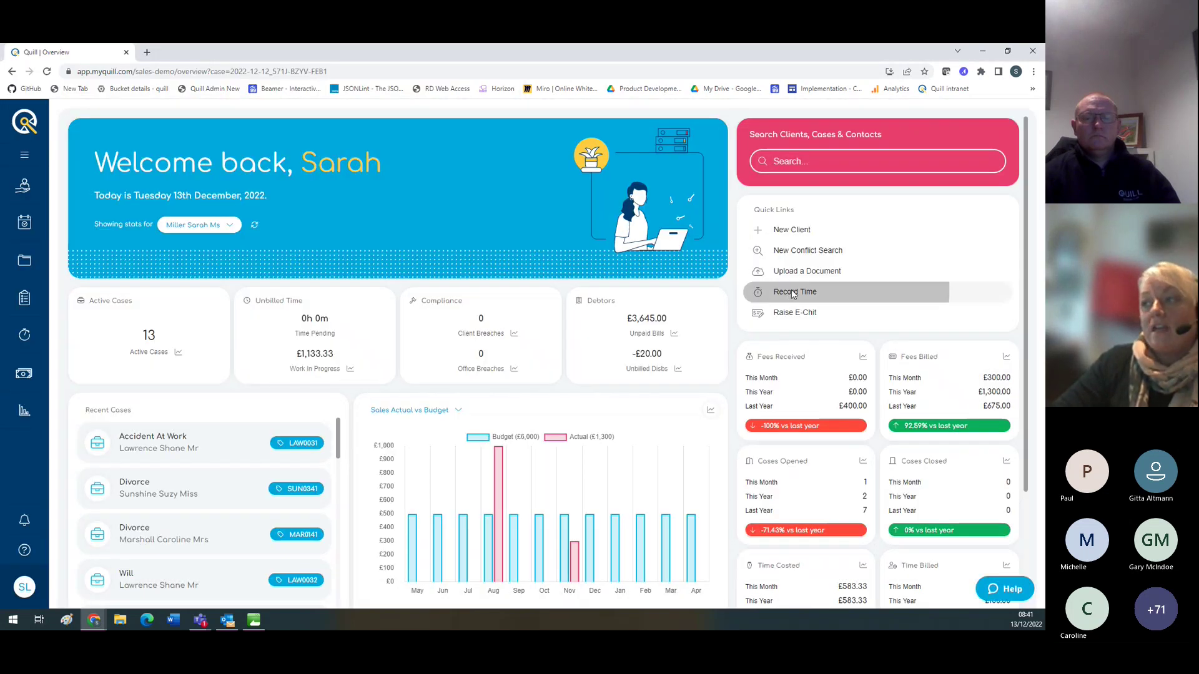
{"action": "left_click", "coordinate": [837, 292]}
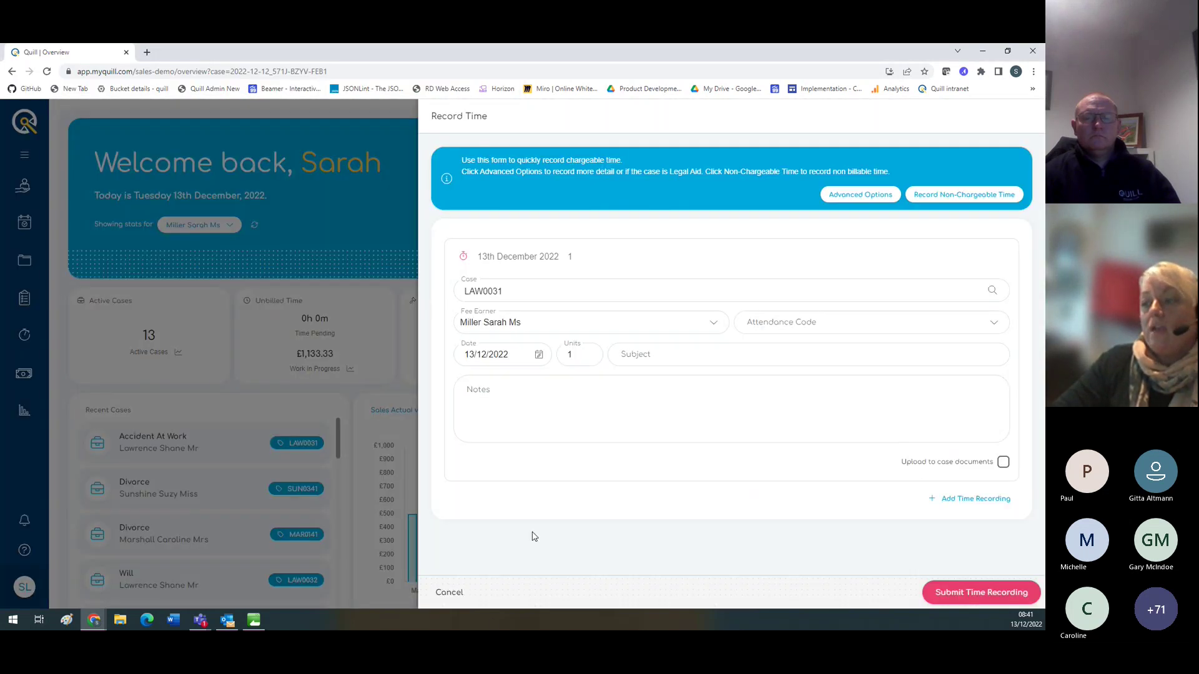
{"action": "left_click", "coordinate": [451, 593]}
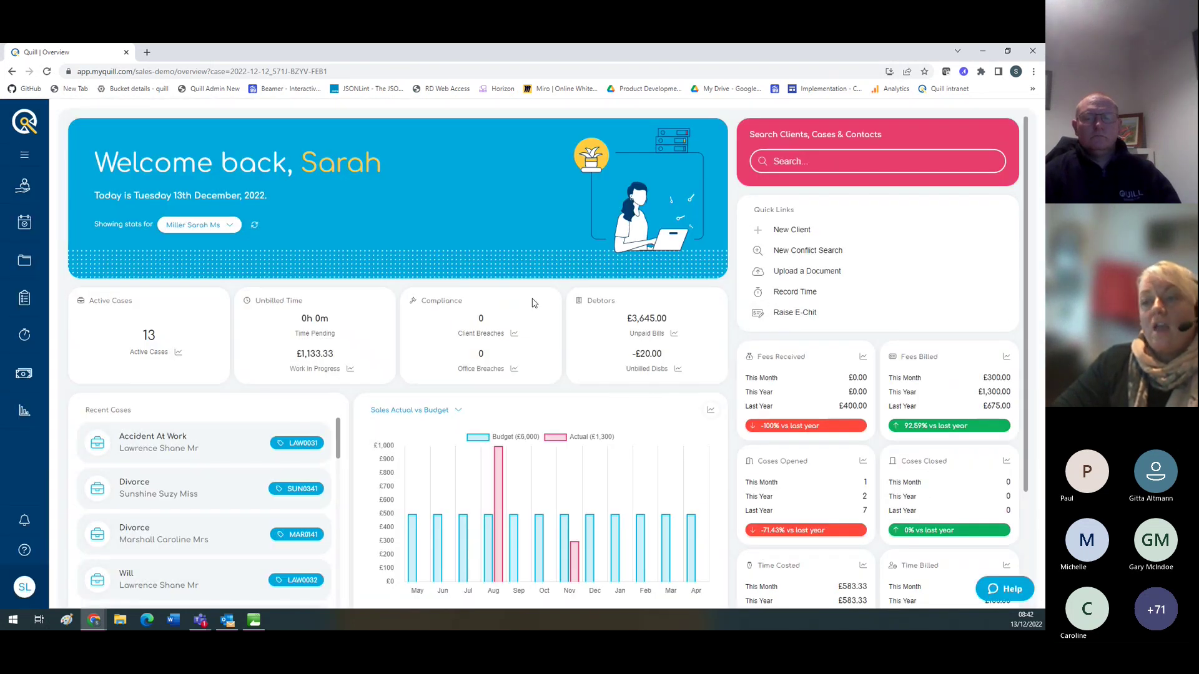
Step: Open the Accident At Work case in Clients & Cases, trying Quick Links and the search box
{"action": "left_click", "coordinate": [25, 188]}
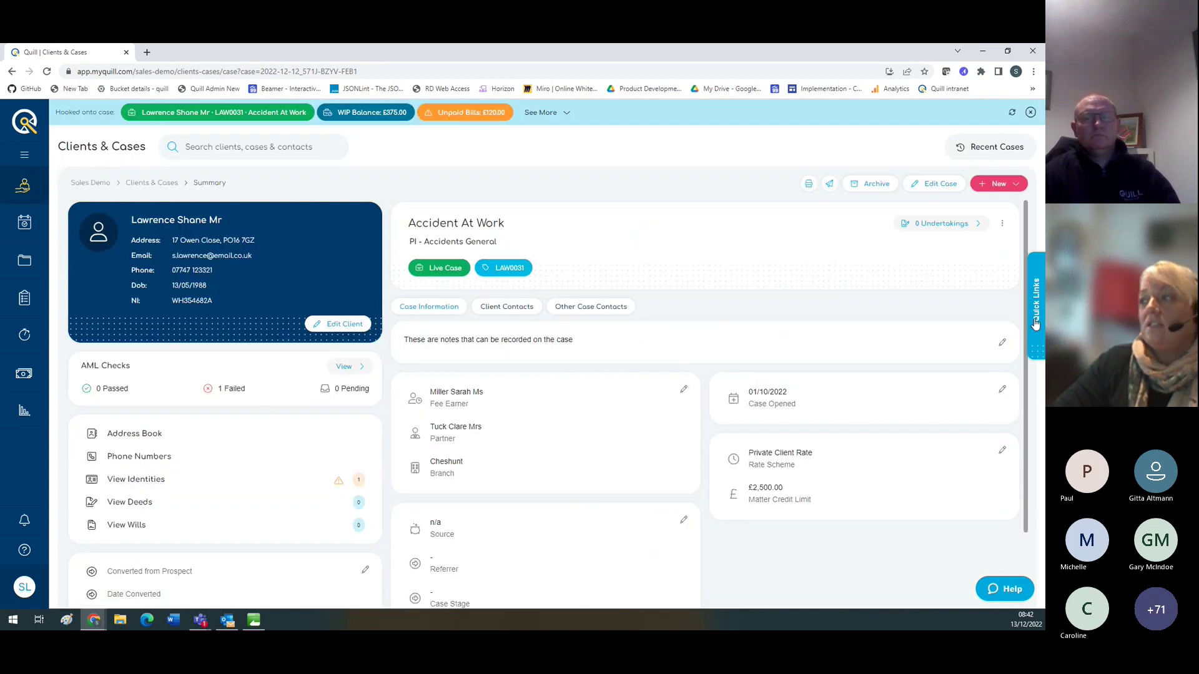
{"action": "left_click", "coordinate": [1034, 323]}
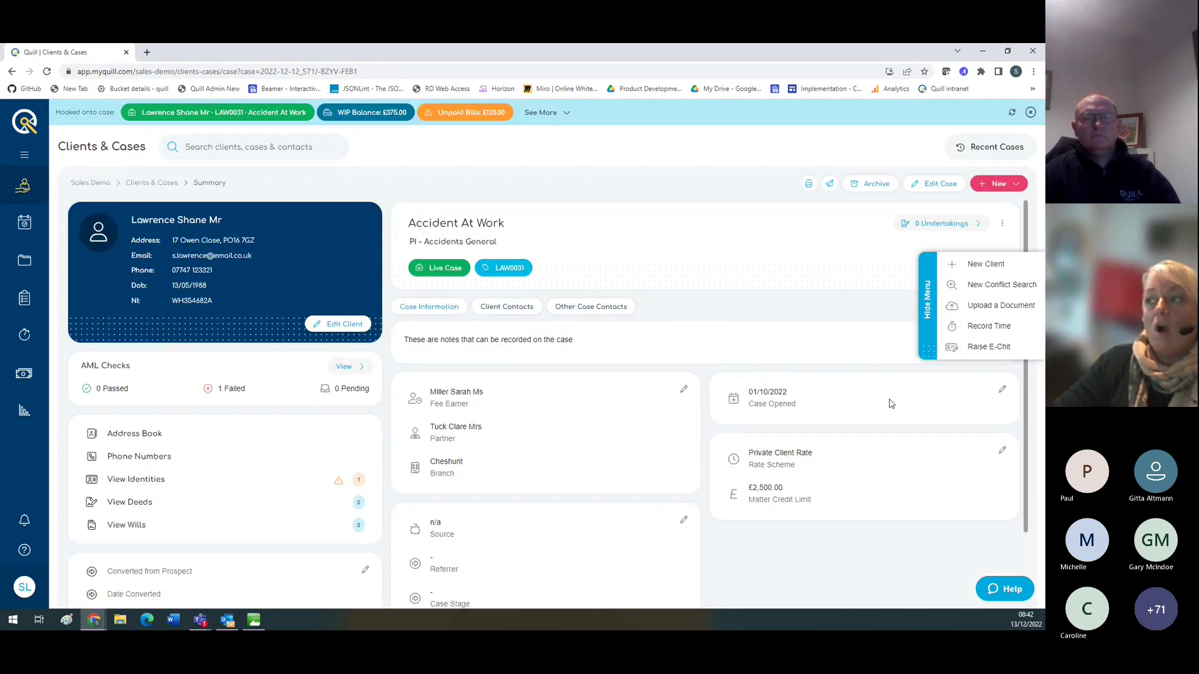
{"action": "left_click", "coordinate": [926, 310]}
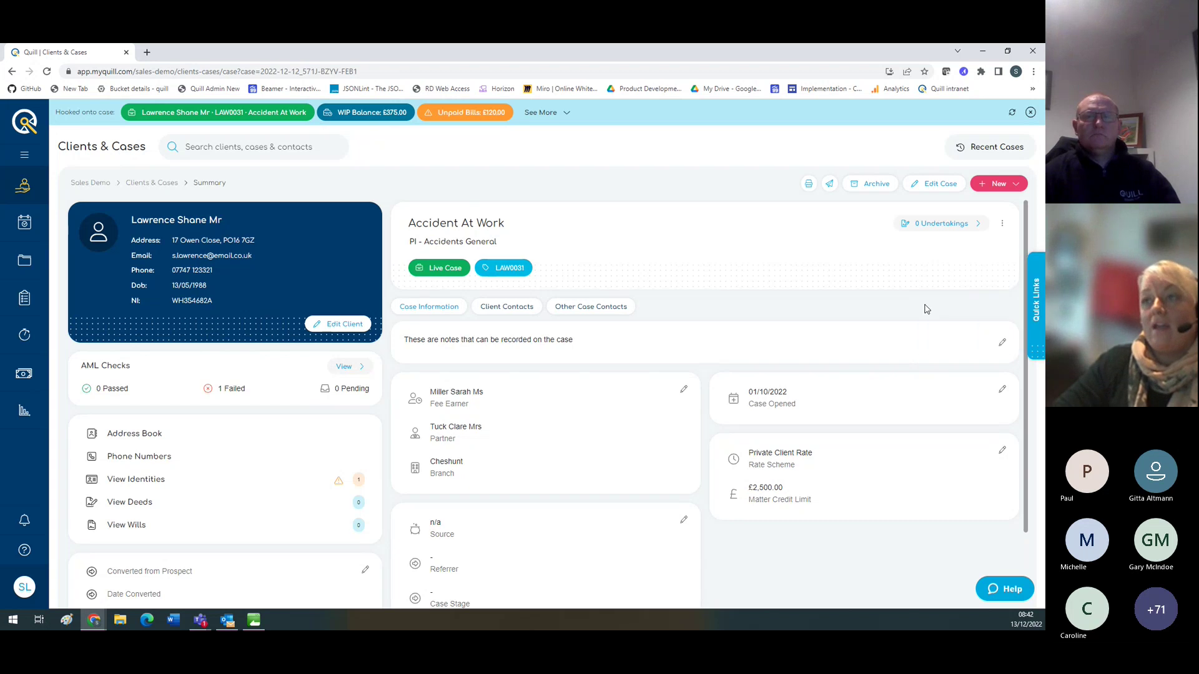
{"action": "left_click", "coordinate": [212, 150]}
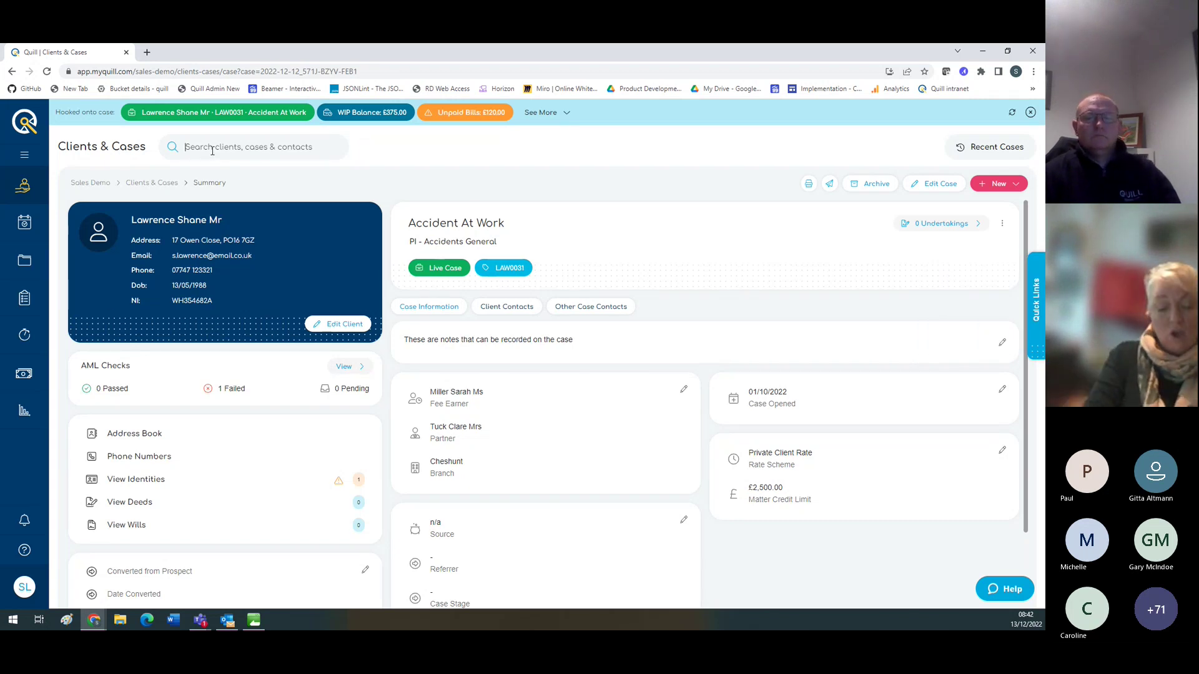
{"action": "type", "text": "suns"}
{"action": "key", "text": "BackSpace"}
{"action": "key", "text": "BackSpace"}
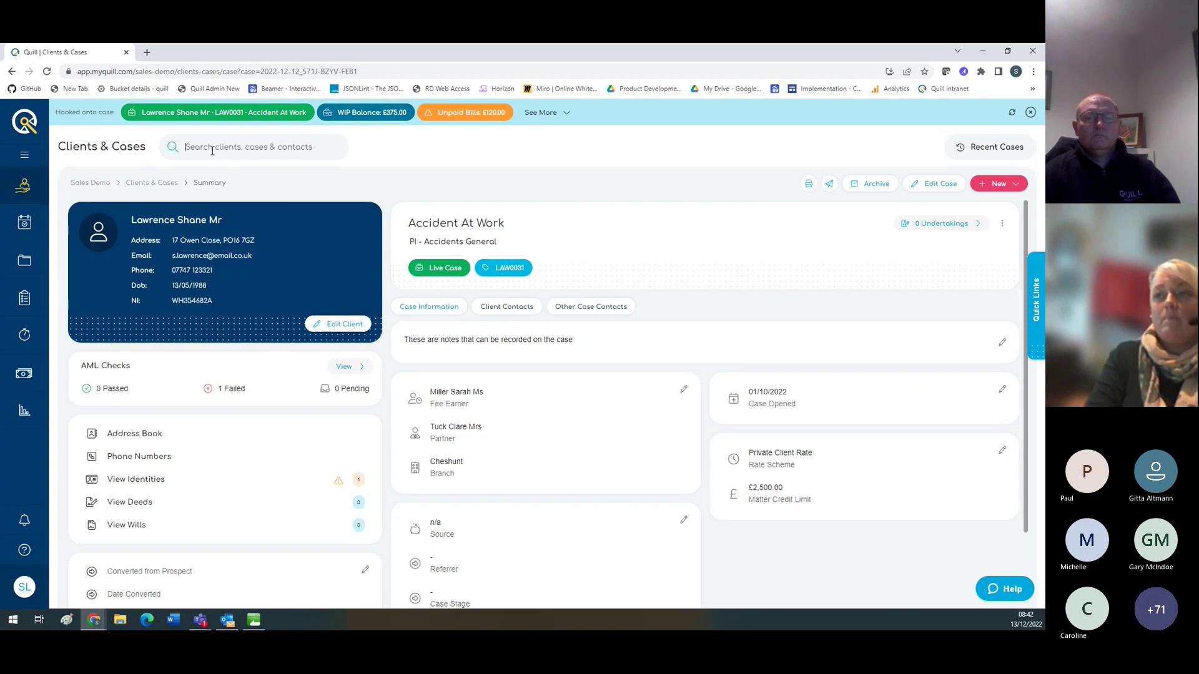
Step: Check the Recent Cases list, then open and discard an email to the client in Outlook
{"action": "left_click", "coordinate": [969, 147]}
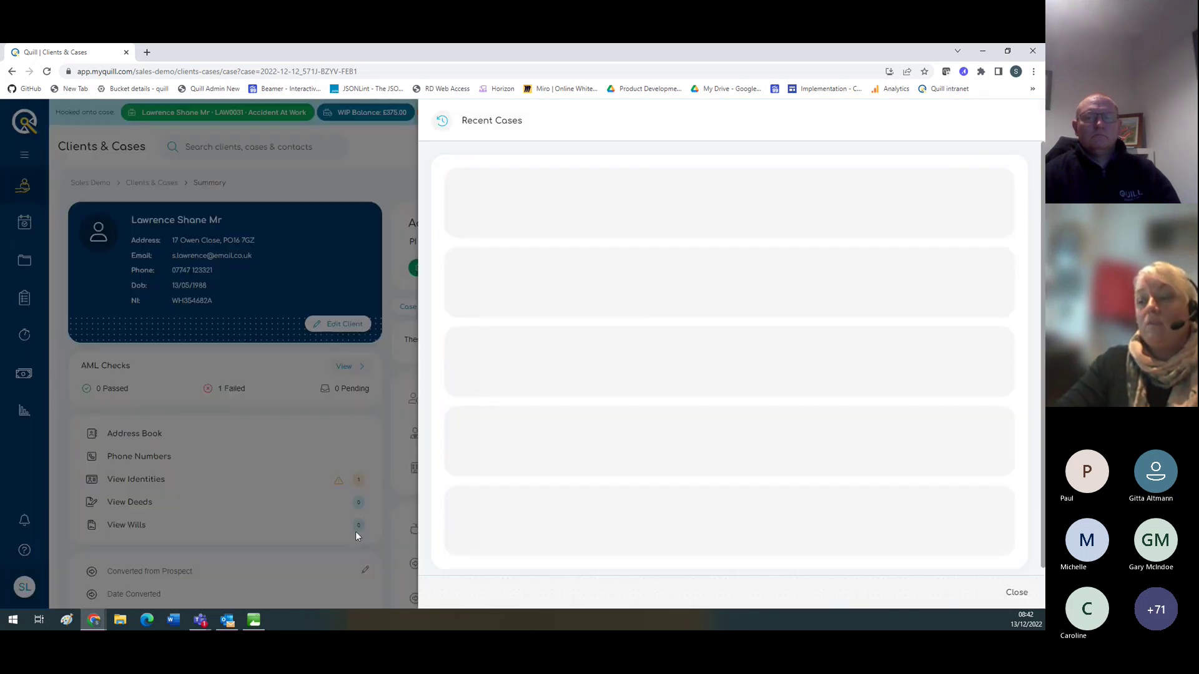
{"action": "left_click", "coordinate": [1017, 592]}
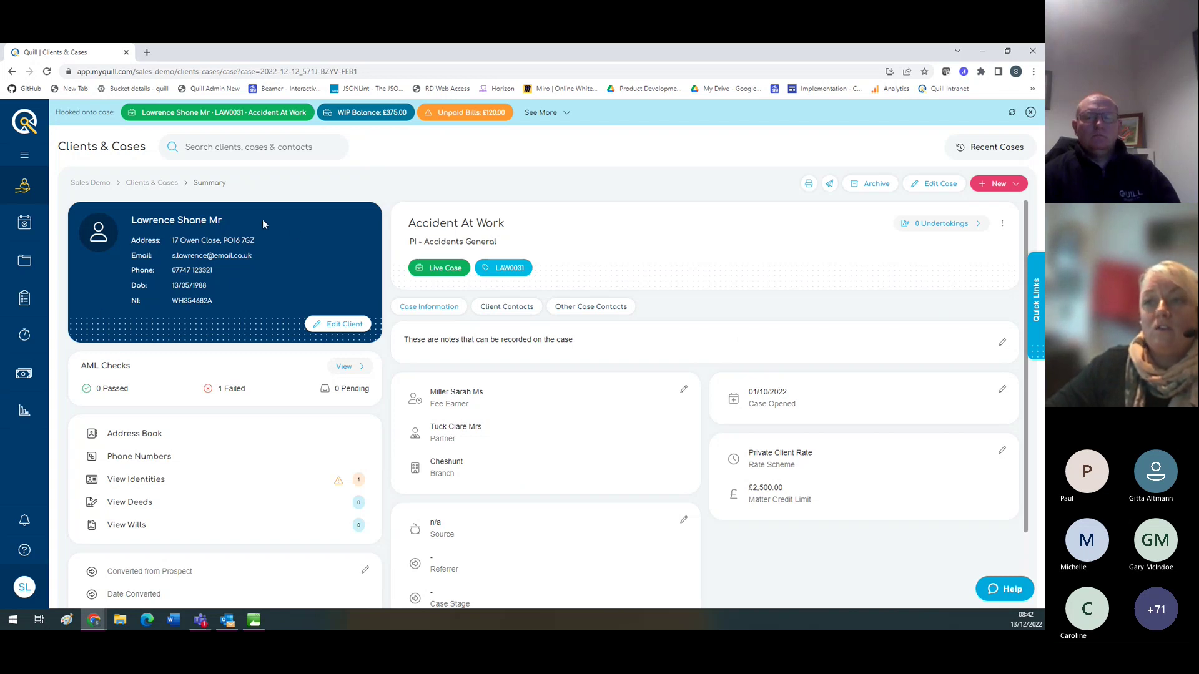
{"action": "left_click", "coordinate": [225, 257]}
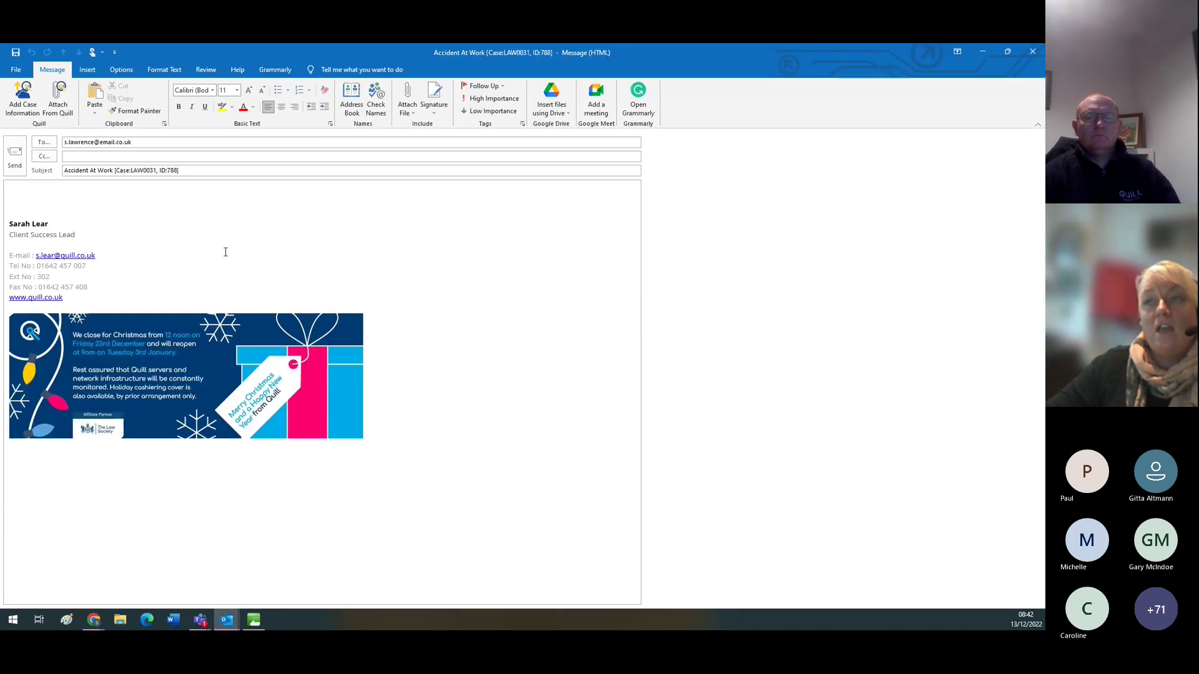
{"action": "left_click", "coordinate": [1031, 53]}
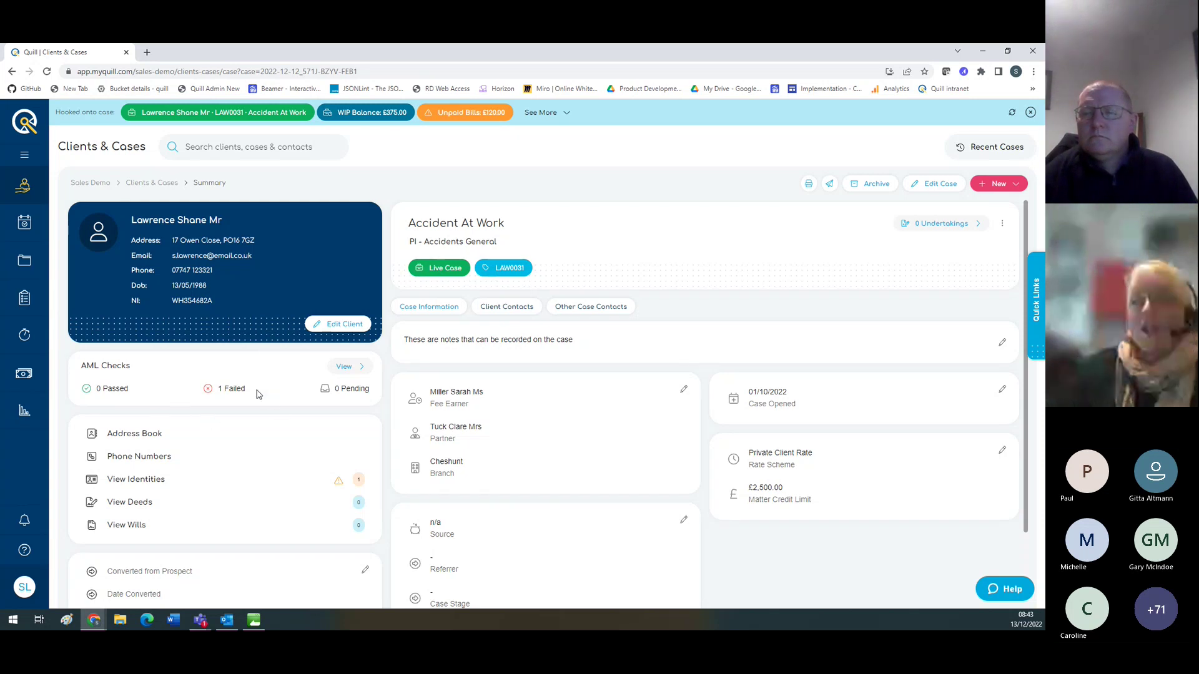
Step: Review the client's contacts, addresses and phone numbers, ending on the single mailing home address
{"action": "left_click", "coordinate": [341, 368]}
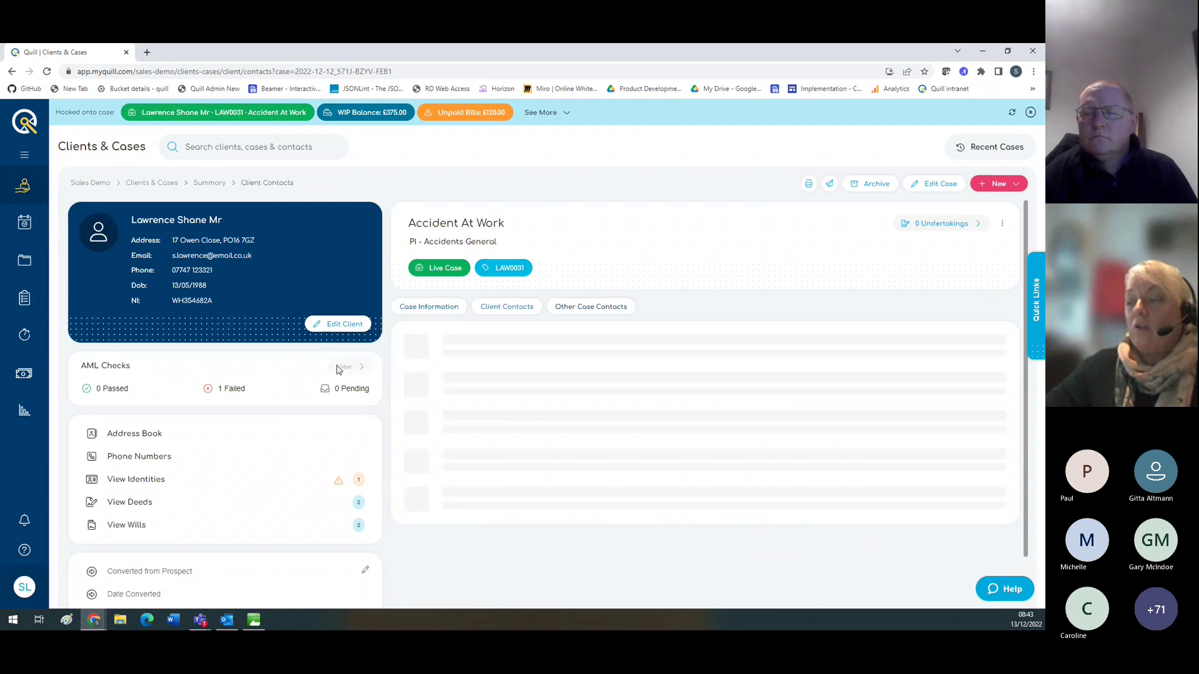
{"action": "mouse_move", "coordinate": [909, 347]}
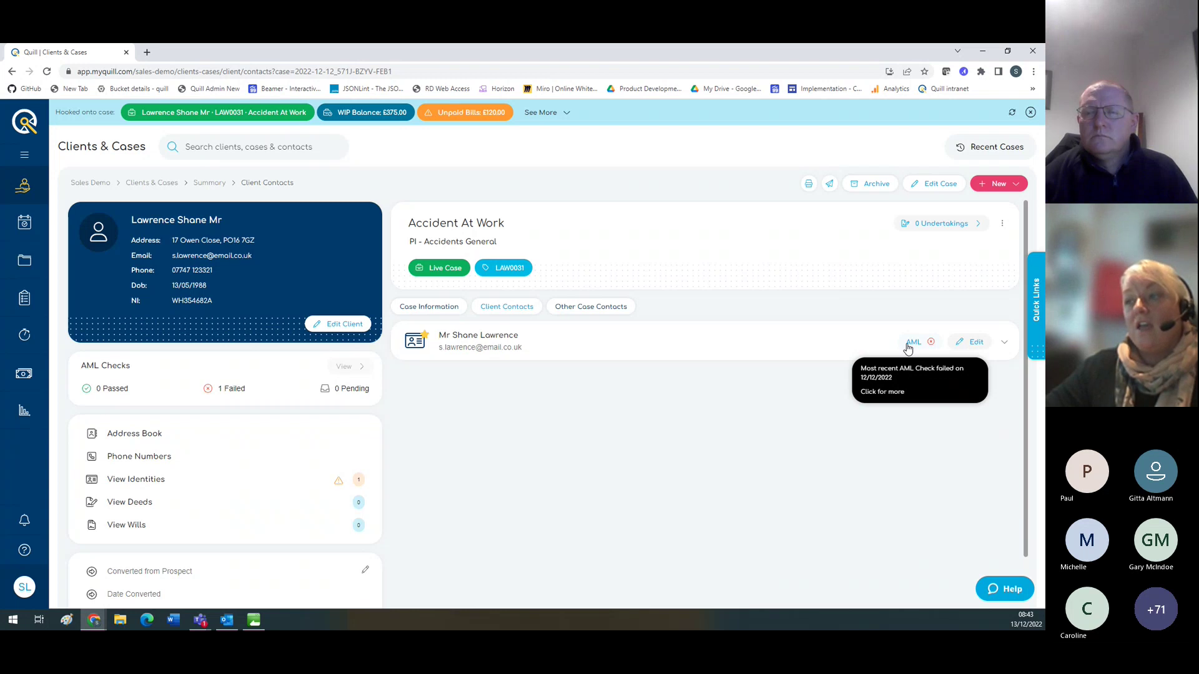
{"action": "left_click", "coordinate": [141, 436]}
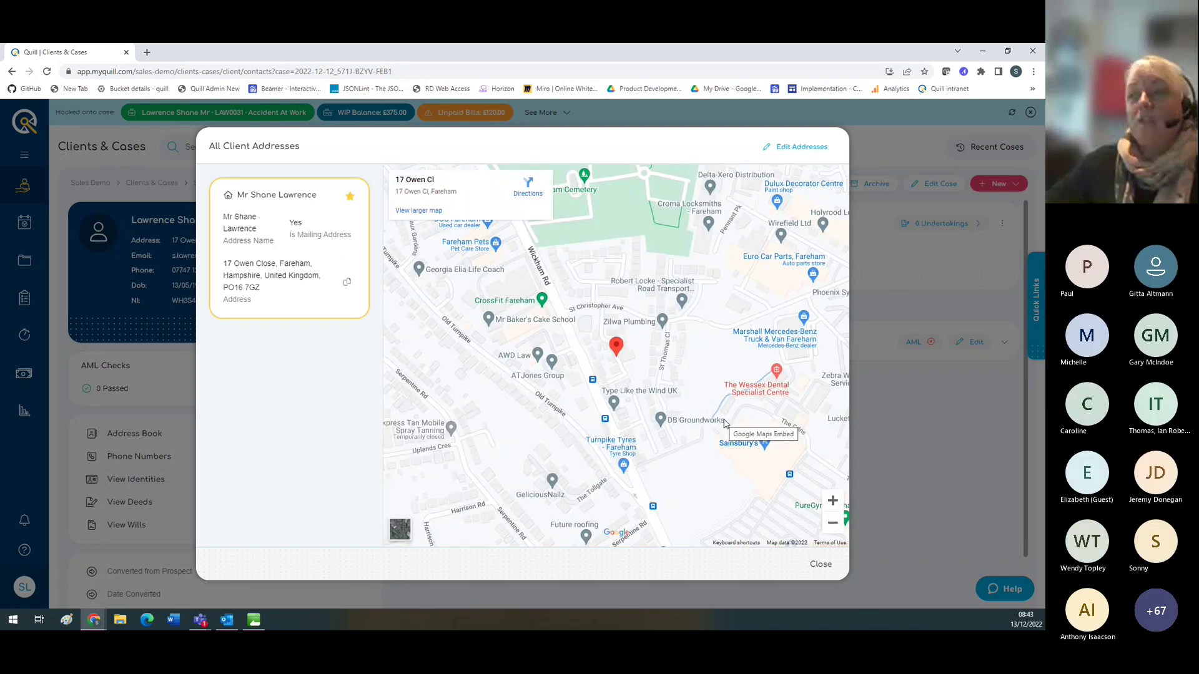
{"action": "left_click", "coordinate": [791, 148]}
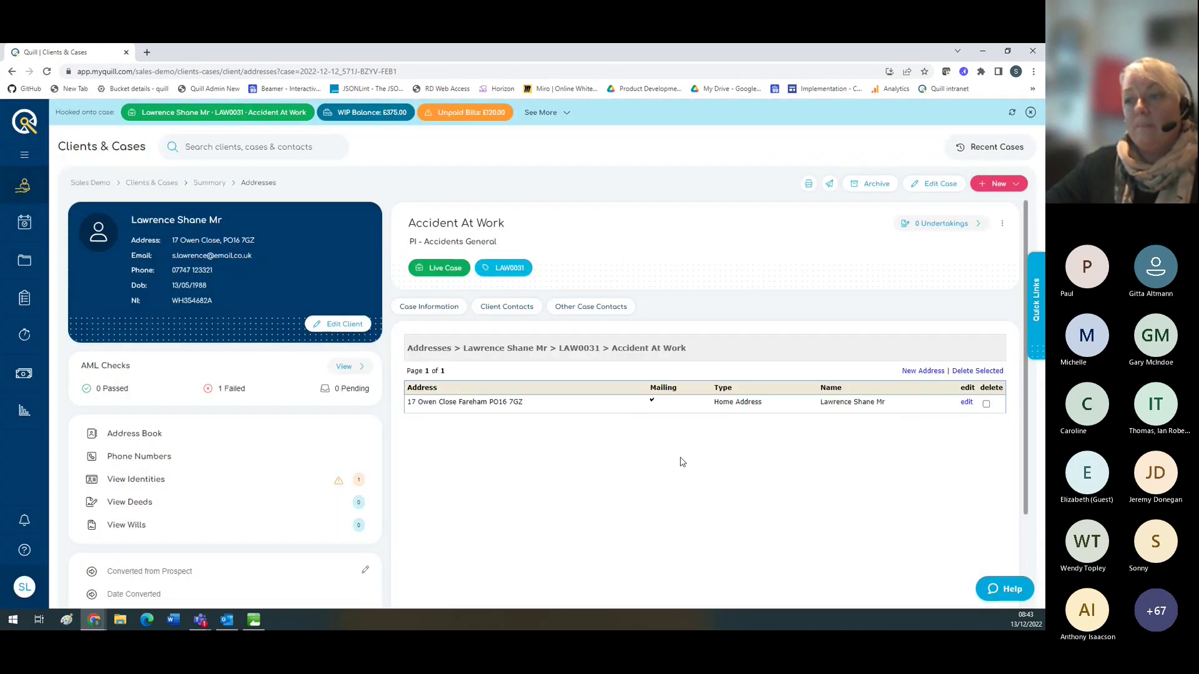
{"action": "left_click", "coordinate": [132, 459]}
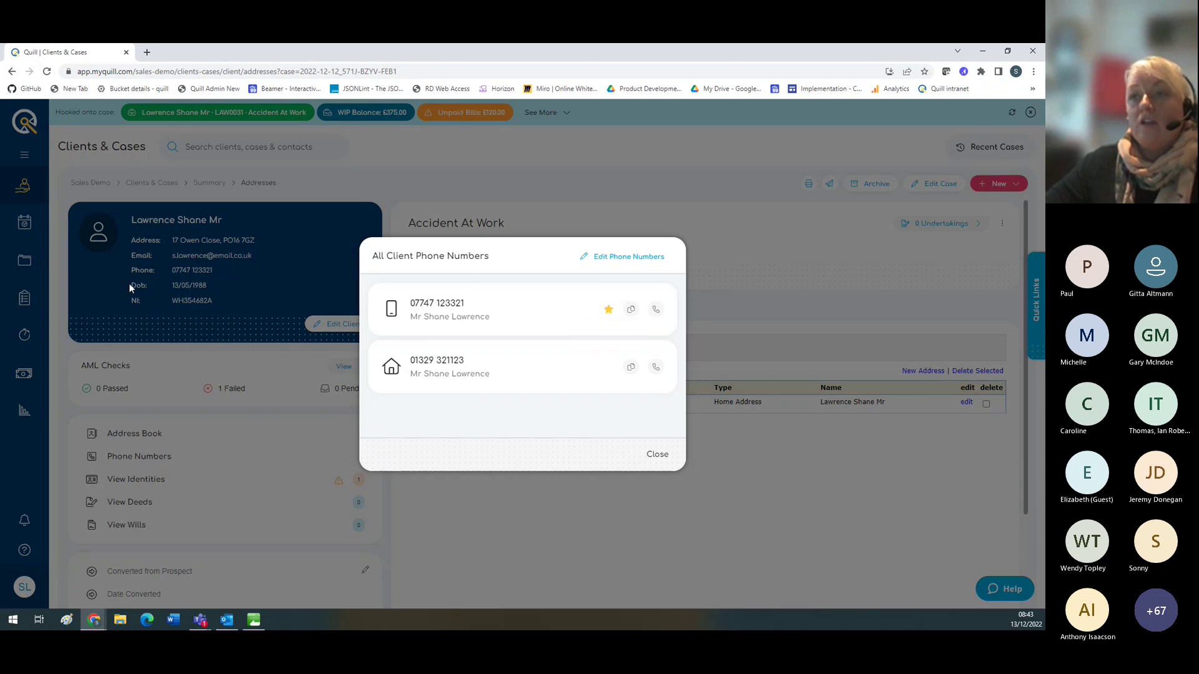
{"action": "left_click", "coordinate": [655, 455]}
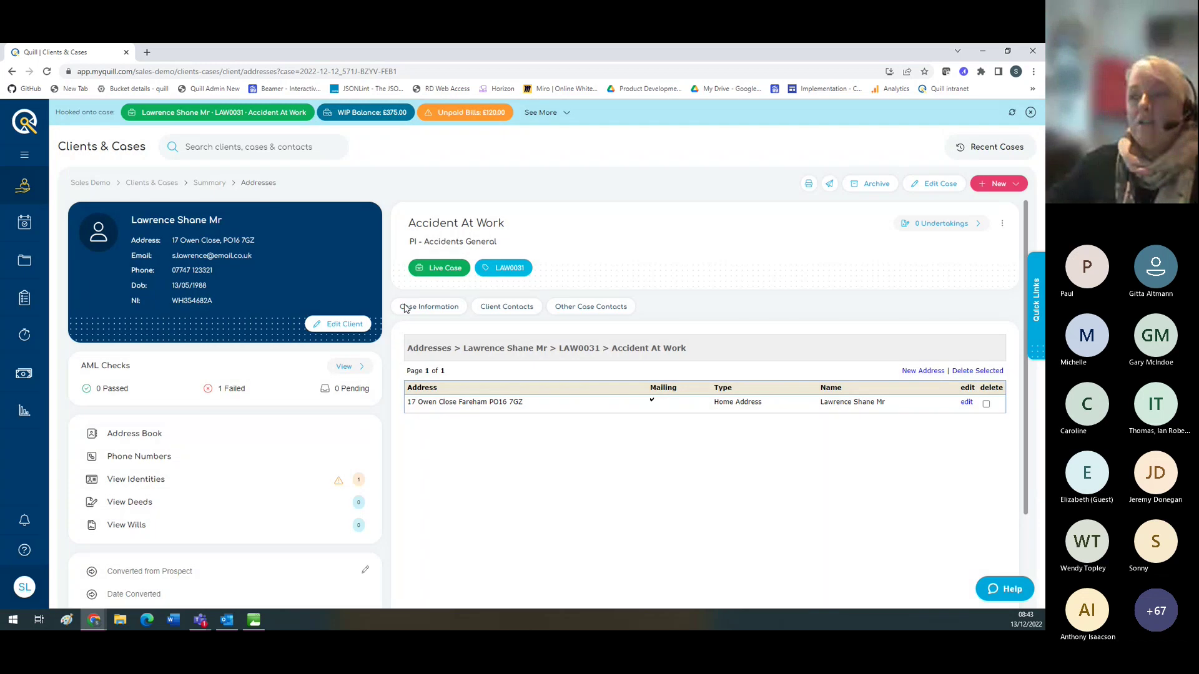
Step: Edit the client's details, reviewing the main contact number and address options without changing them
{"action": "left_click", "coordinate": [341, 324]}
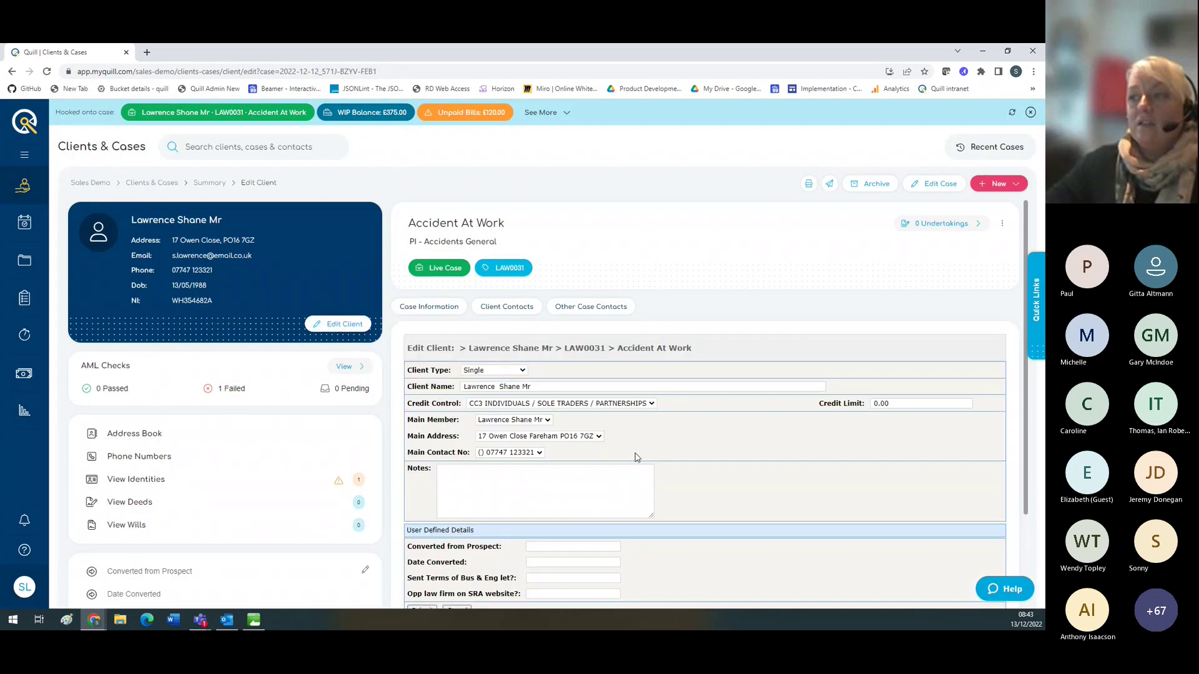
{"action": "left_click", "coordinate": [541, 455]}
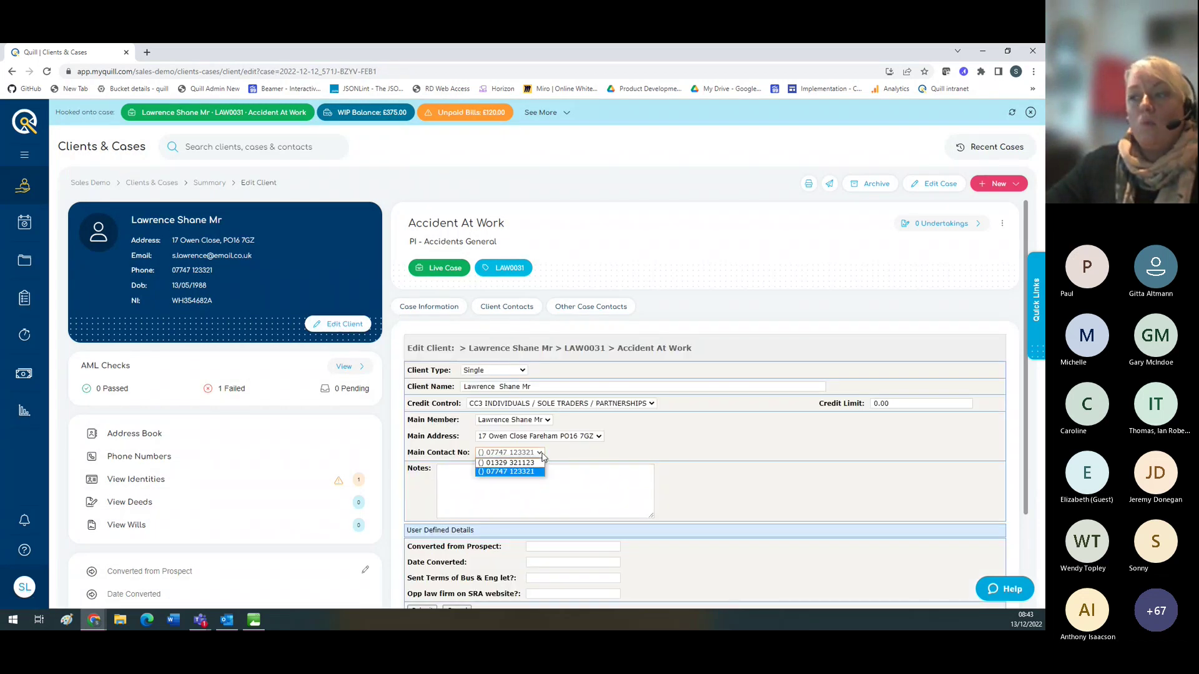
{"action": "left_click", "coordinate": [608, 445]}
{"action": "left_click", "coordinate": [599, 437]}
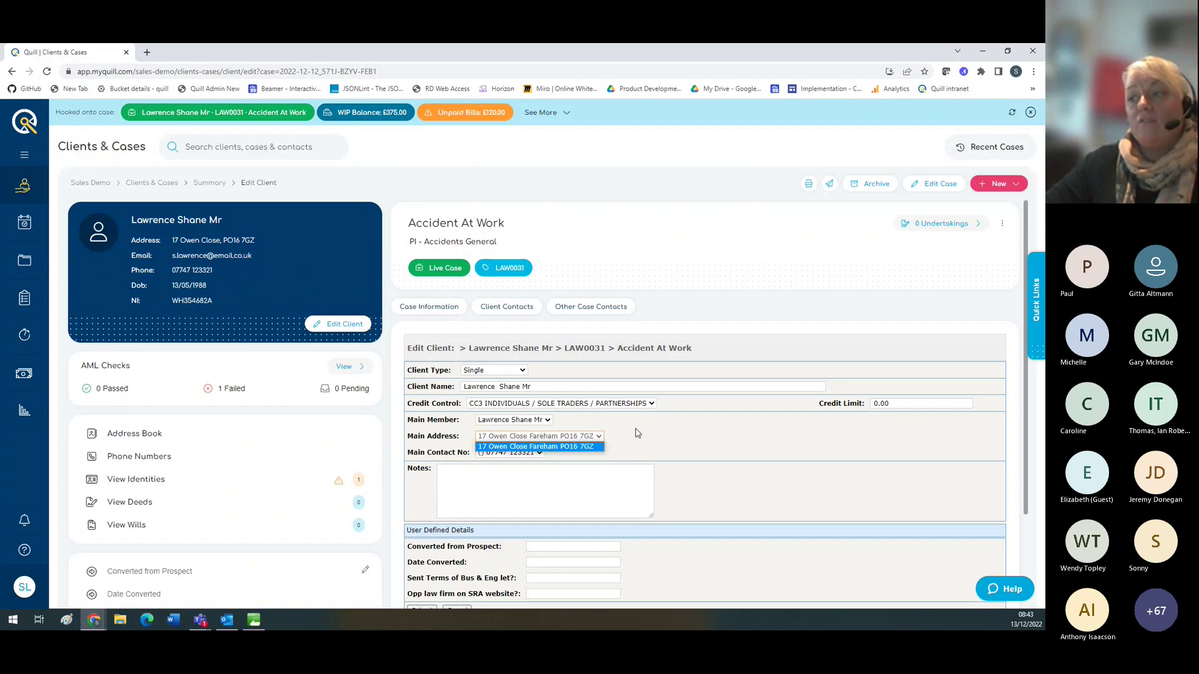
{"action": "left_click", "coordinate": [637, 433]}
{"action": "scroll", "coordinate": [638, 437], "scroll_direction": "down", "scroll_amount": 1}
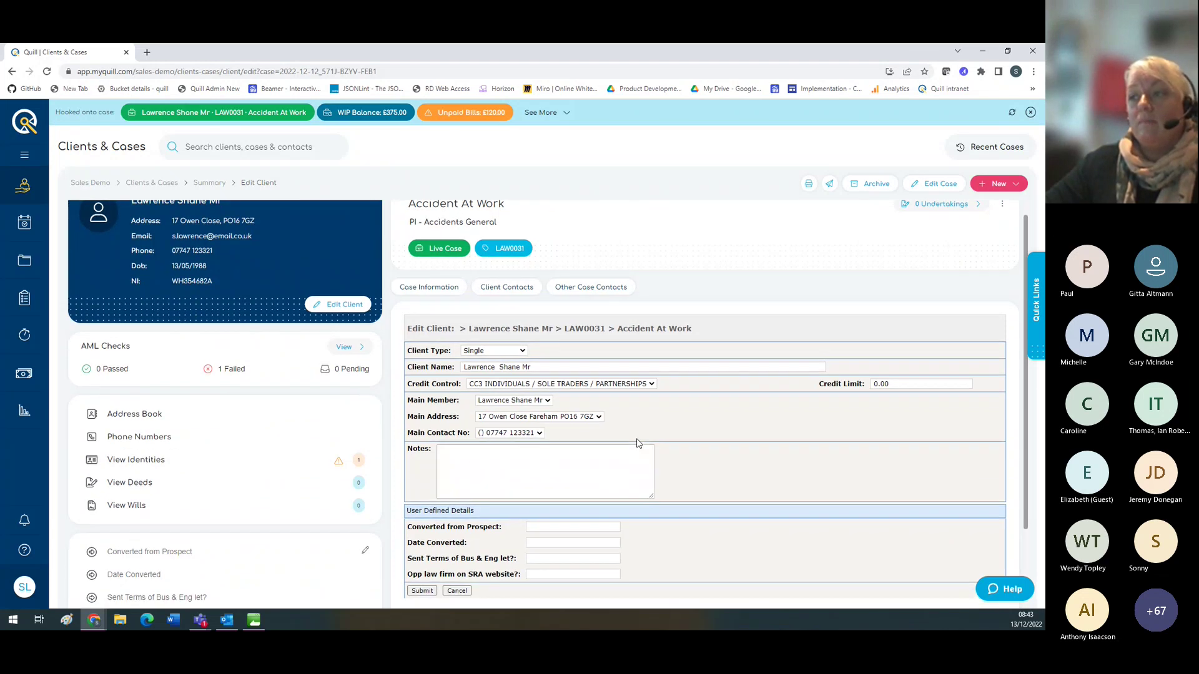
{"action": "scroll", "coordinate": [637, 442], "scroll_direction": "up", "scroll_amount": 1}
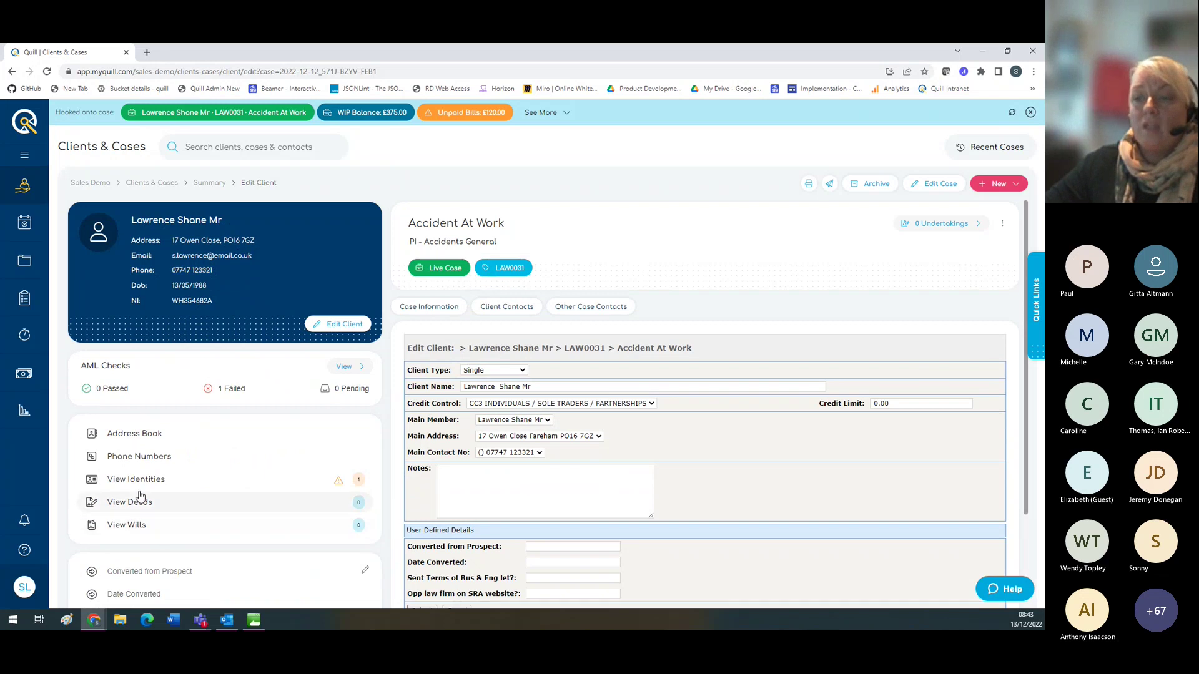
Step: Show the client's proof-of-identity records, with one driving licence dated 21/10/2022
{"action": "mouse_move", "coordinate": [141, 481]}
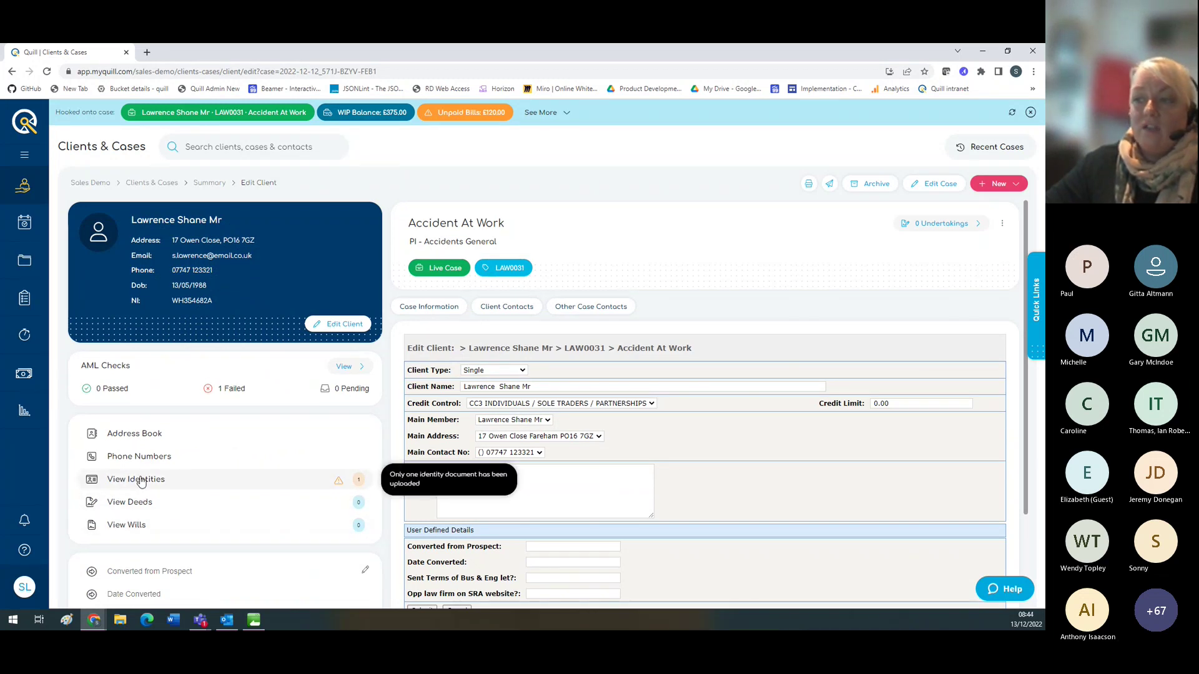
{"action": "left_click", "coordinate": [141, 481]}
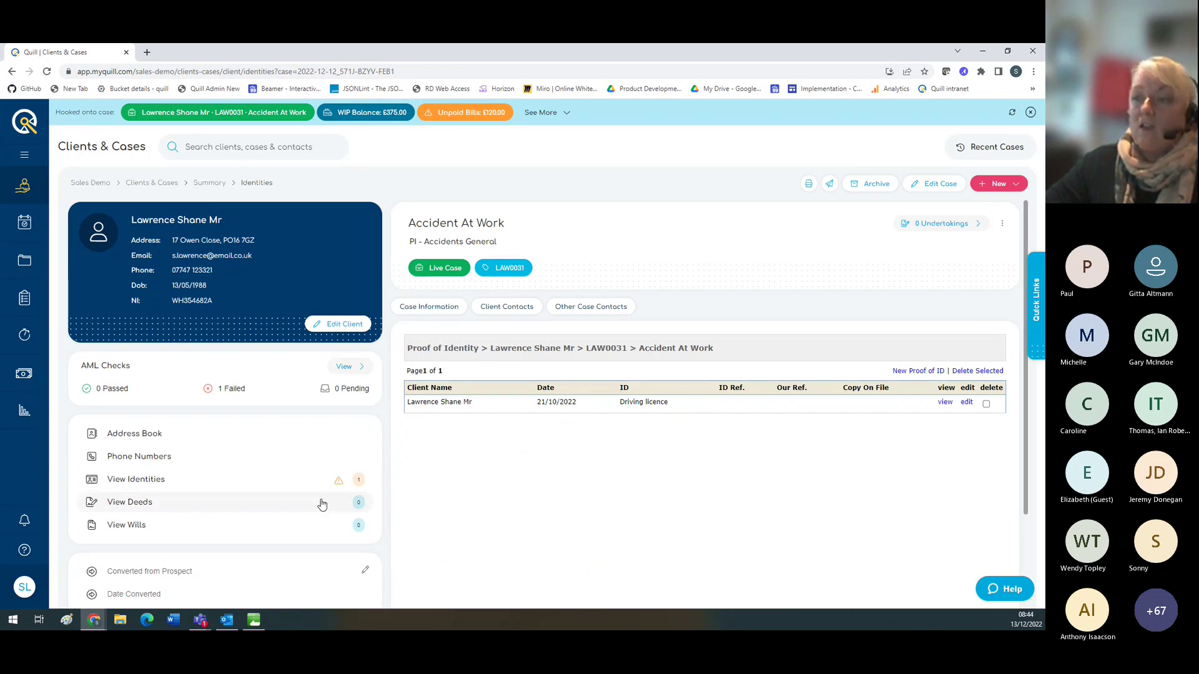
{"action": "mouse_move", "coordinate": [343, 493]}
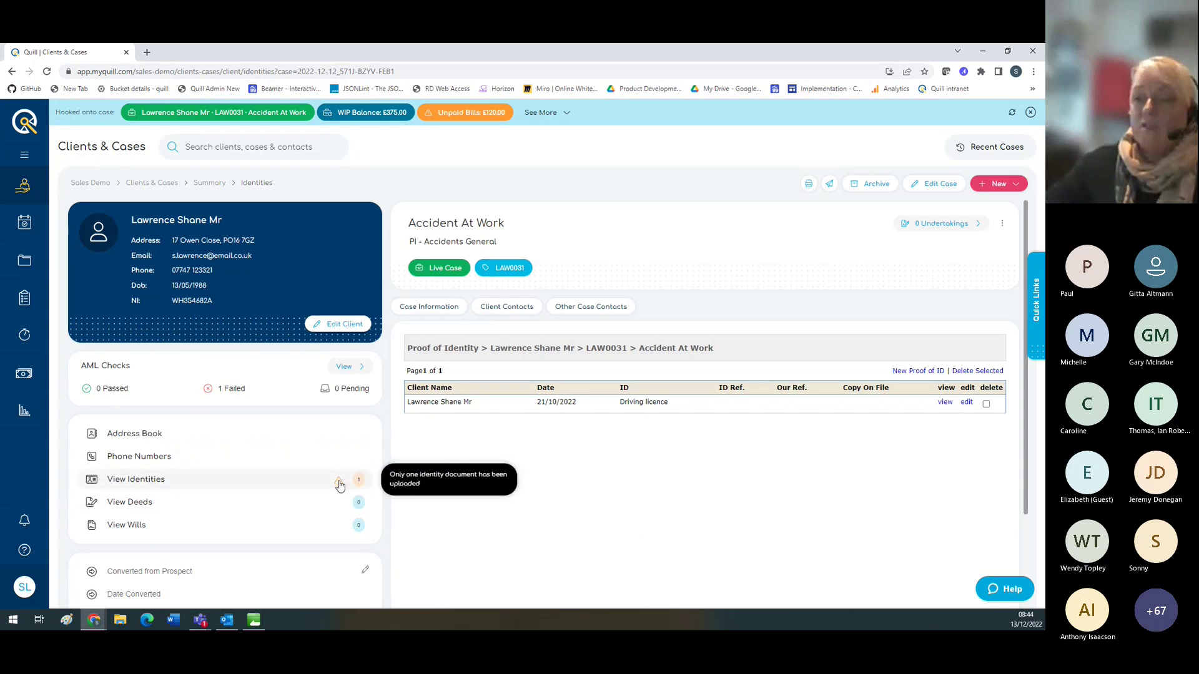
Step: Open the Accident At Work case details for editing and submit them unchanged
{"action": "left_click", "coordinate": [421, 313]}
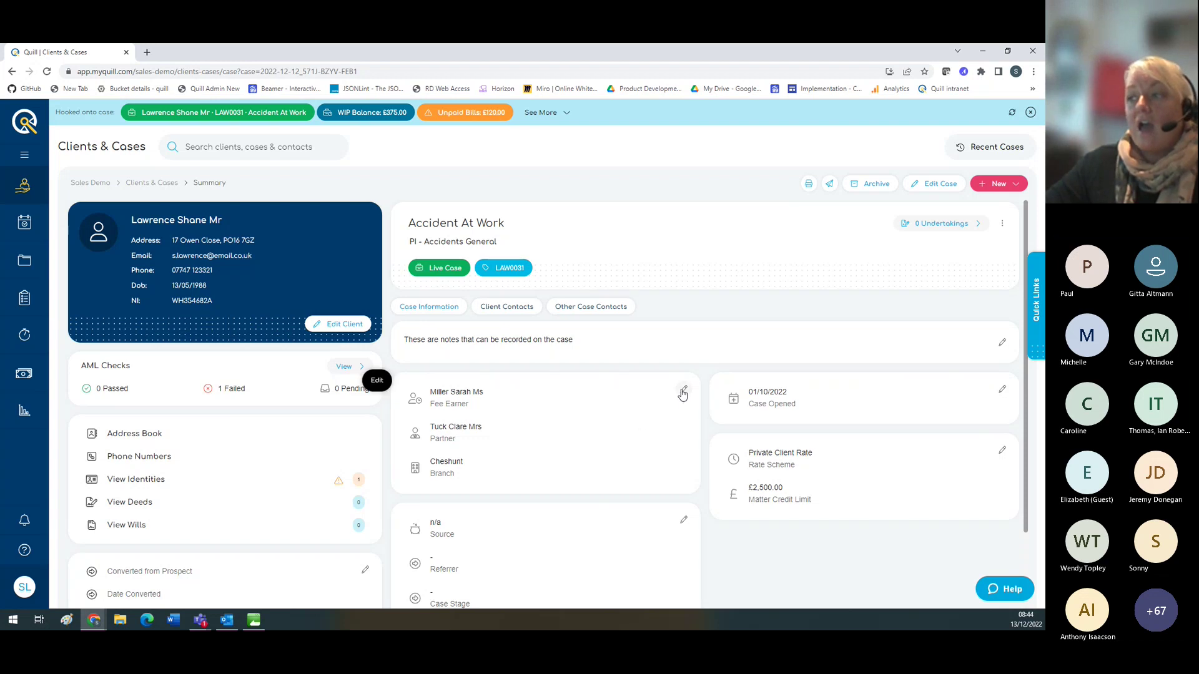
{"action": "left_click", "coordinate": [928, 185]}
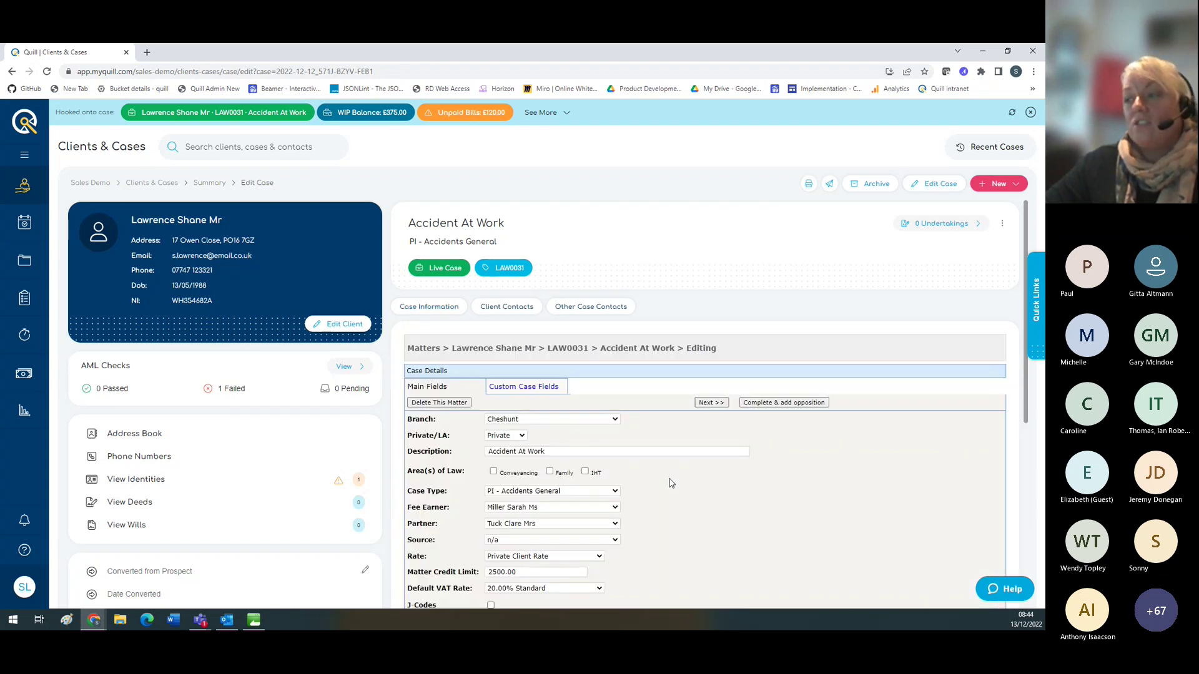
{"action": "scroll", "coordinate": [671, 483], "scroll_direction": "down", "scroll_amount": 4}
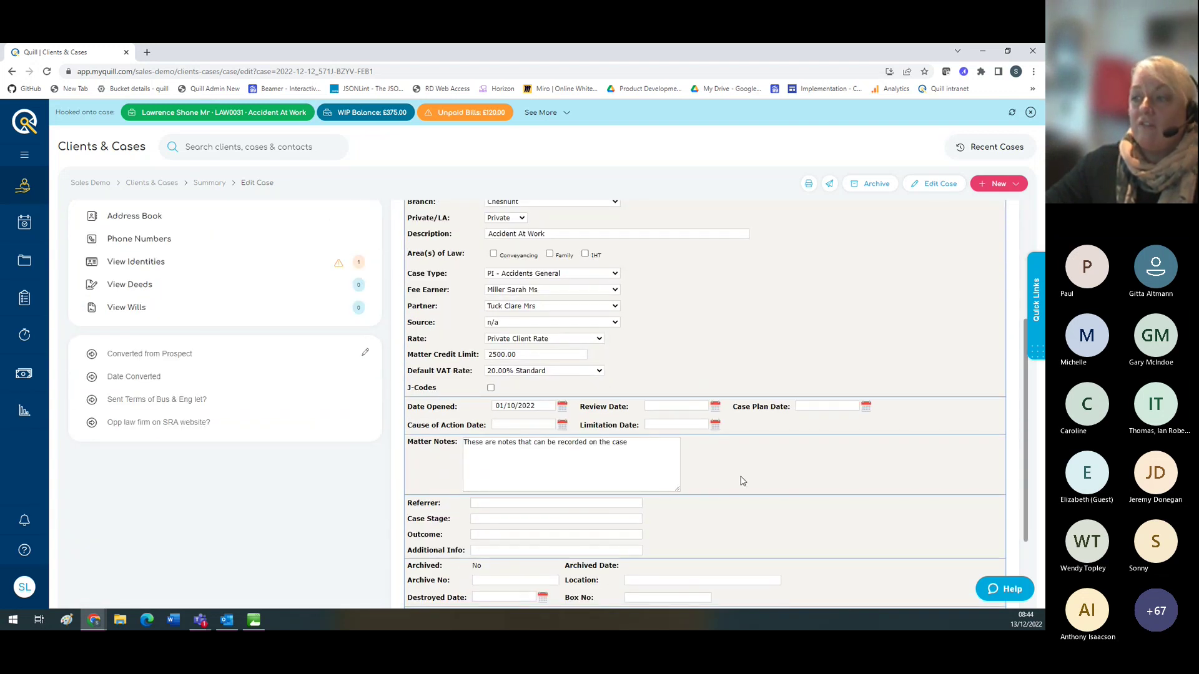
{"action": "scroll", "coordinate": [742, 480], "scroll_direction": "up", "scroll_amount": 3}
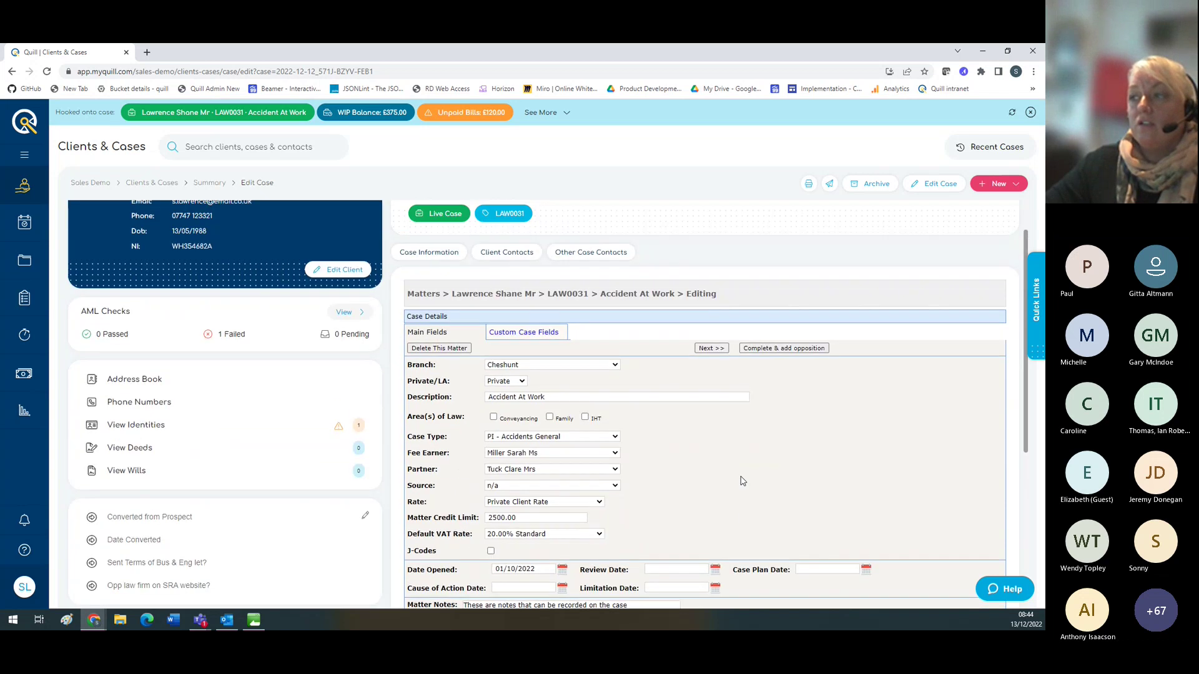
{"action": "scroll", "coordinate": [610, 439], "scroll_direction": "down", "scroll_amount": 5}
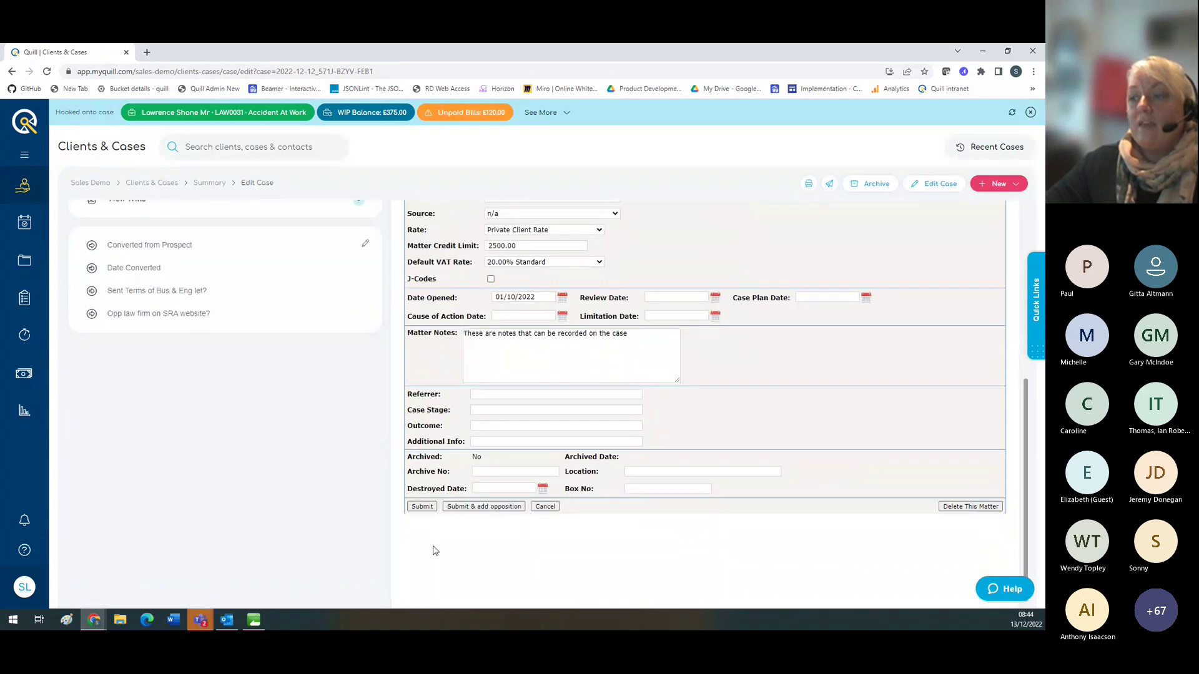
{"action": "left_click", "coordinate": [422, 507]}
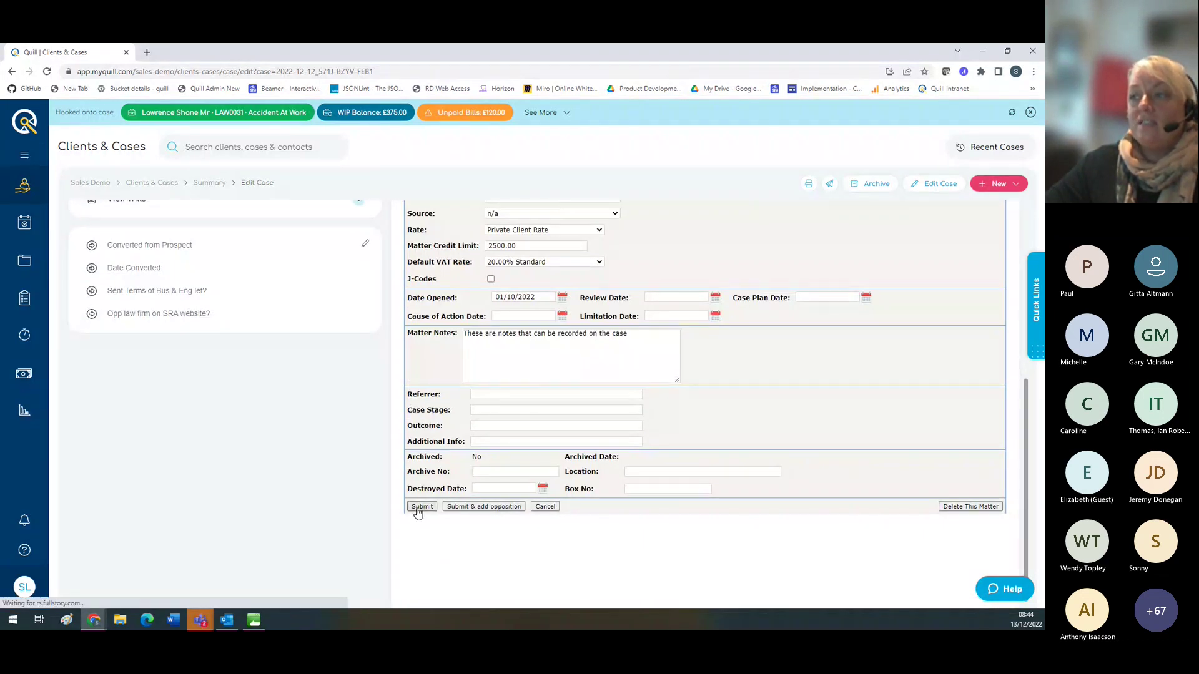
{"action": "left_click", "coordinate": [420, 507]}
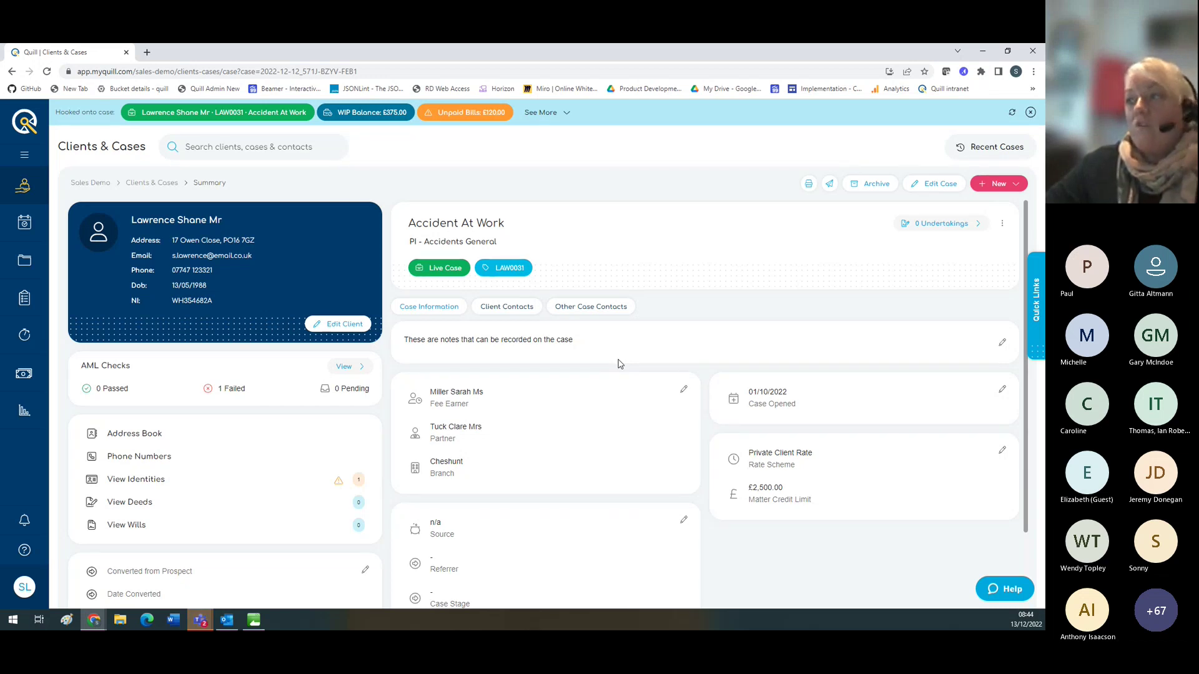
Step: Check the New record options and display the Client Contacts tab listing the client's single contact
{"action": "left_click", "coordinate": [986, 186]}
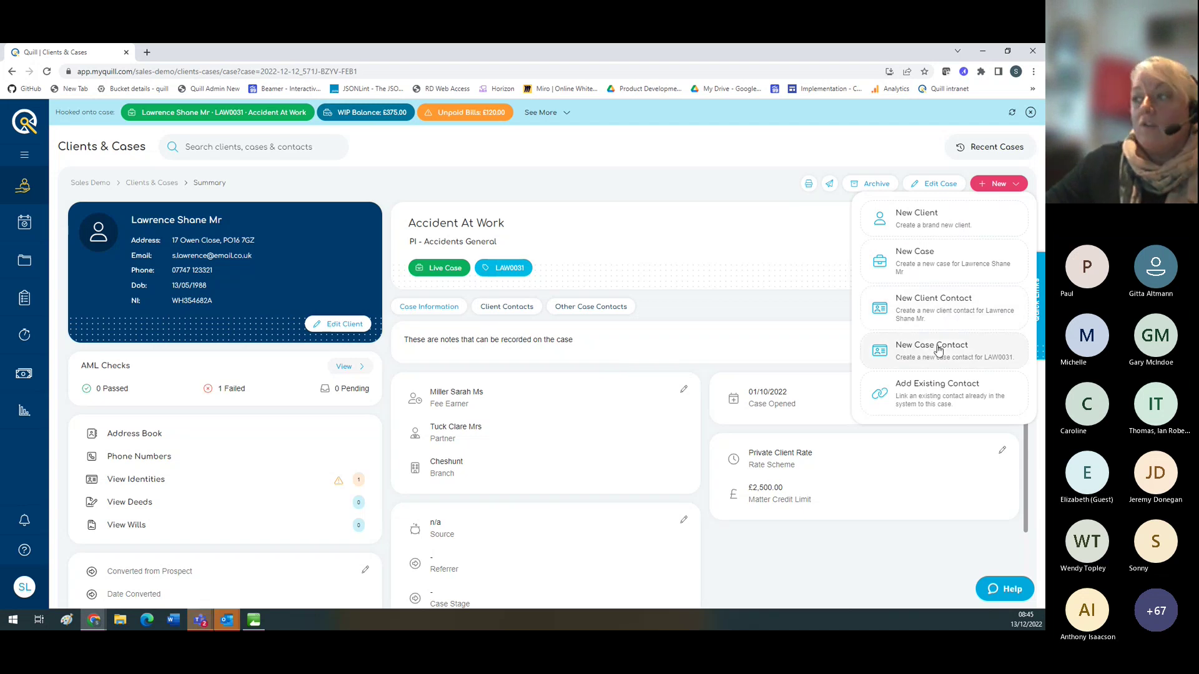
{"action": "left_click", "coordinate": [785, 260]}
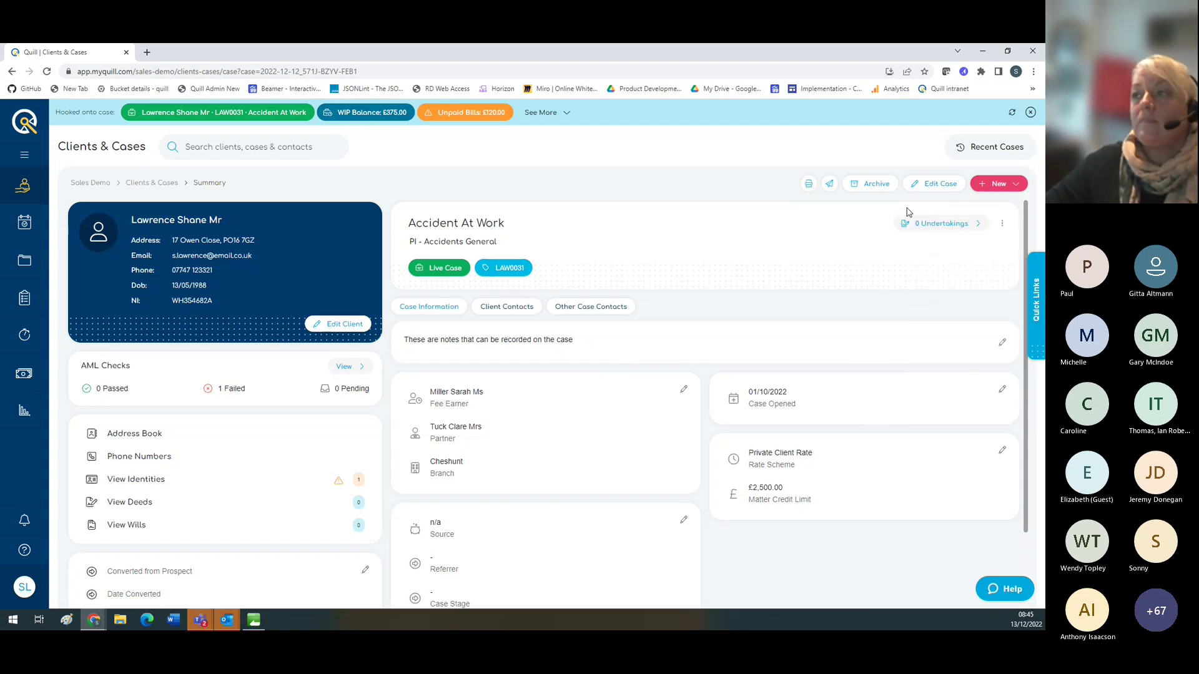
{"action": "left_click", "coordinate": [506, 308]}
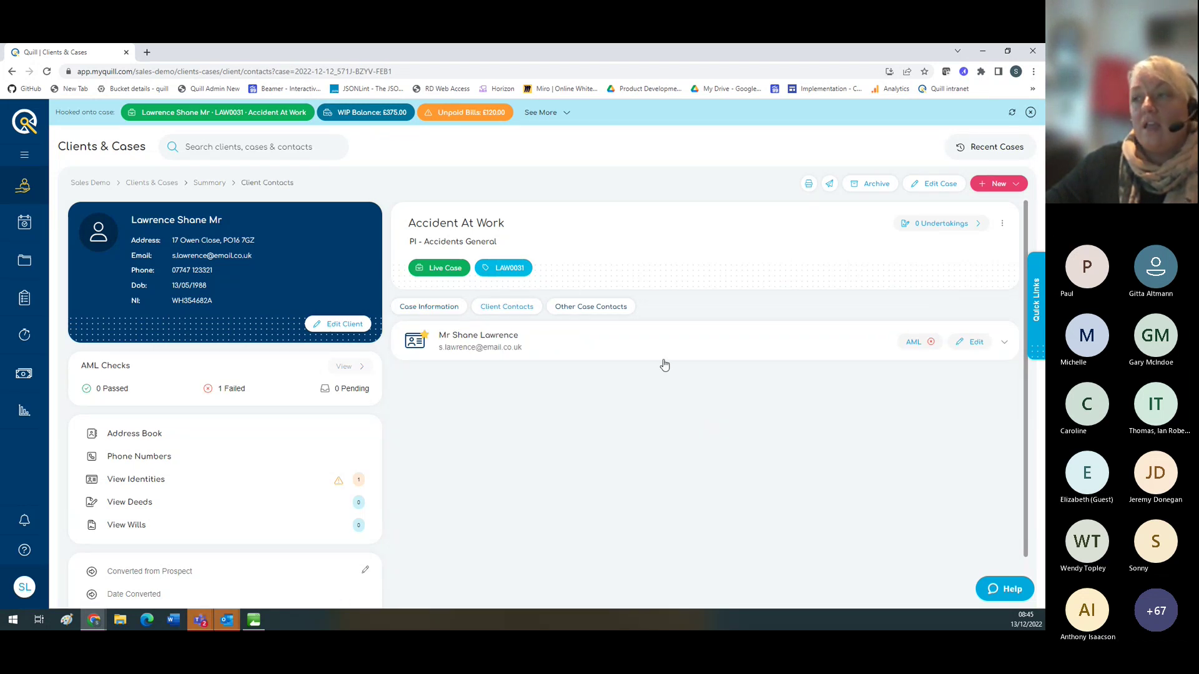
{"action": "left_click", "coordinate": [982, 187]}
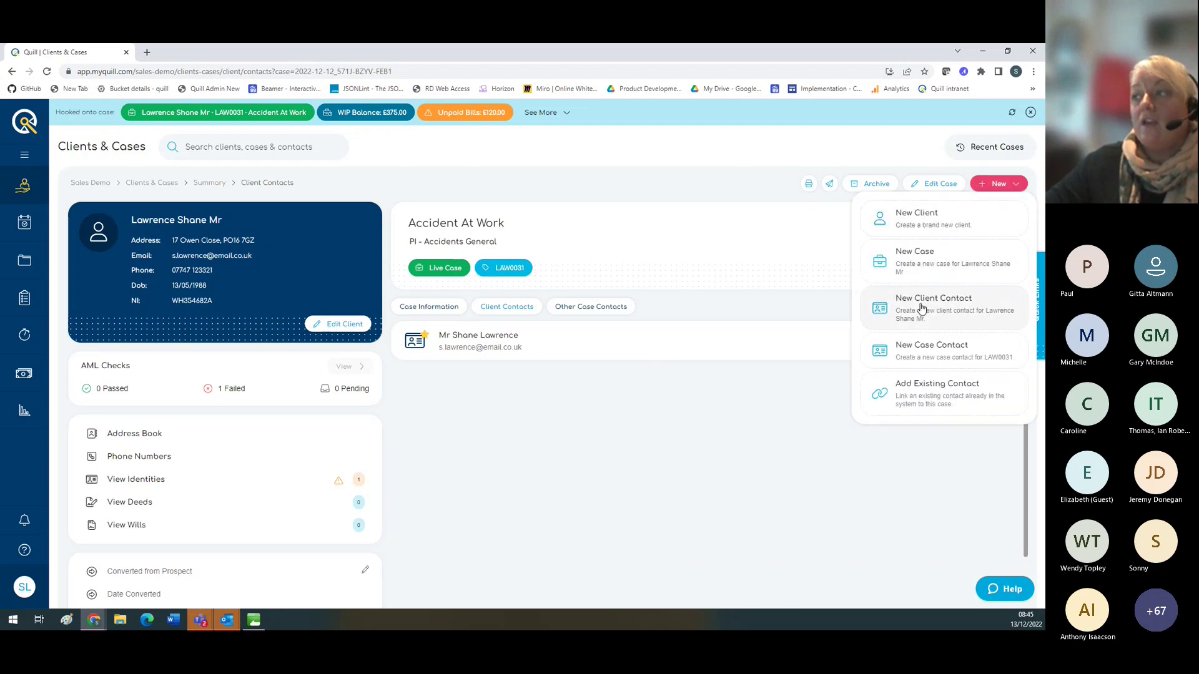
{"action": "left_click", "coordinate": [618, 455]}
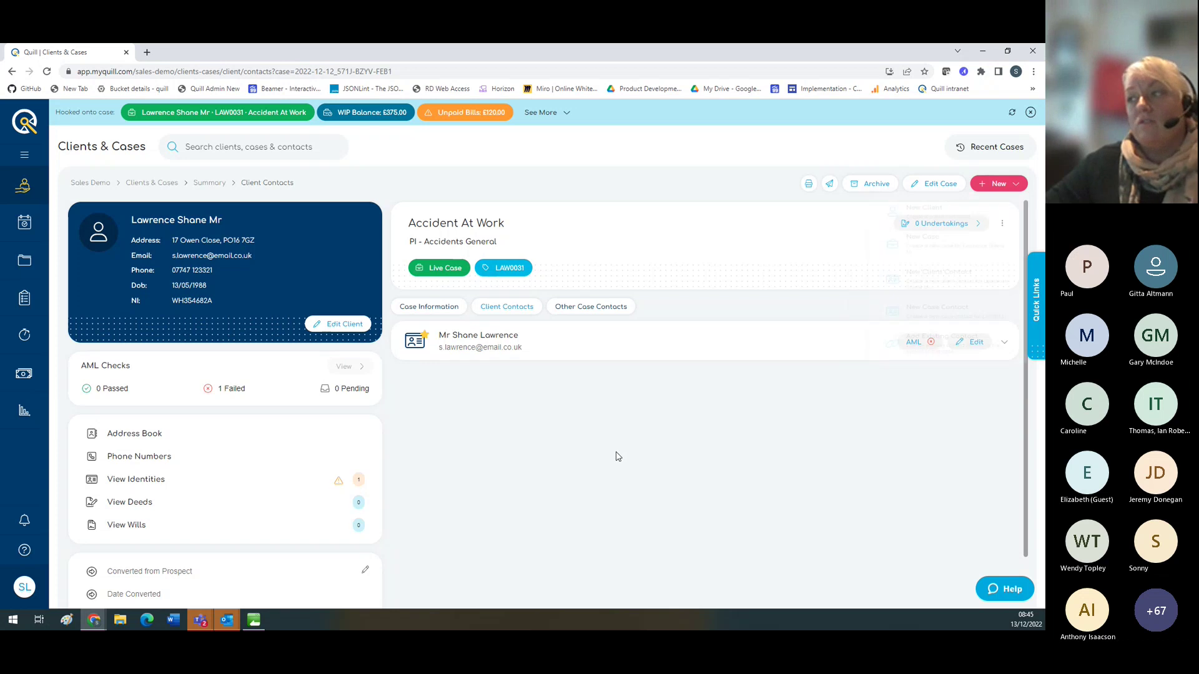
Step: View the solicitor, opposing party and witness under Other Case Contacts, then return to Case Information
{"action": "left_click", "coordinate": [578, 310]}
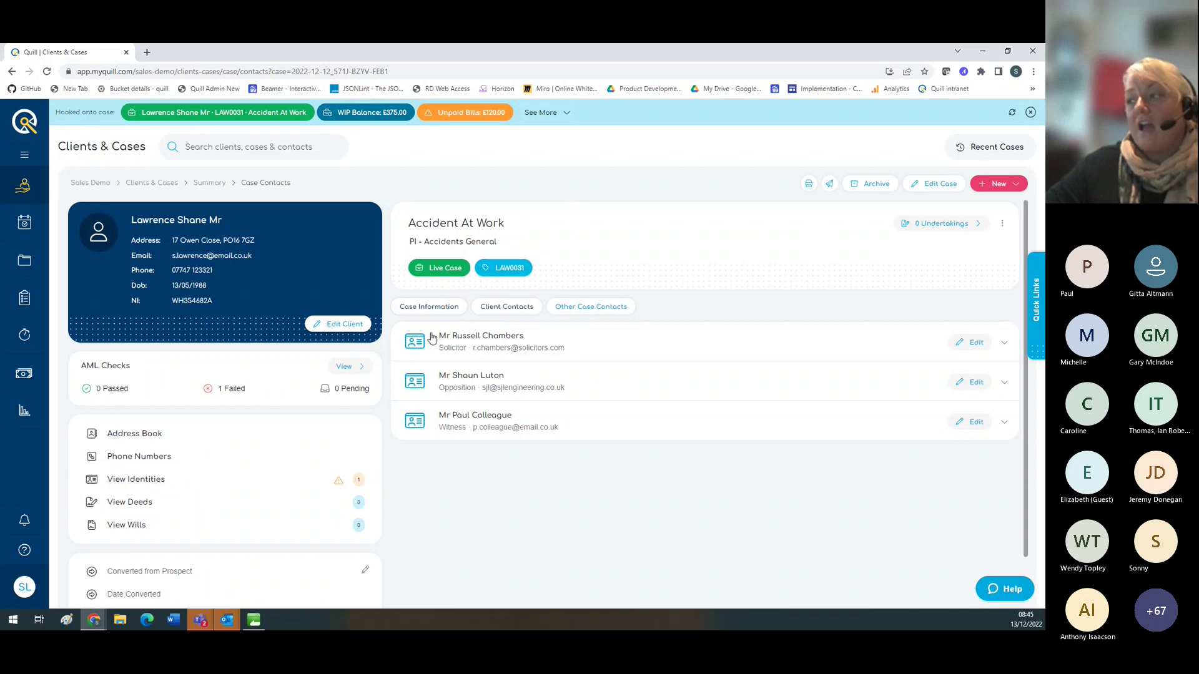
{"action": "left_click", "coordinate": [424, 313]}
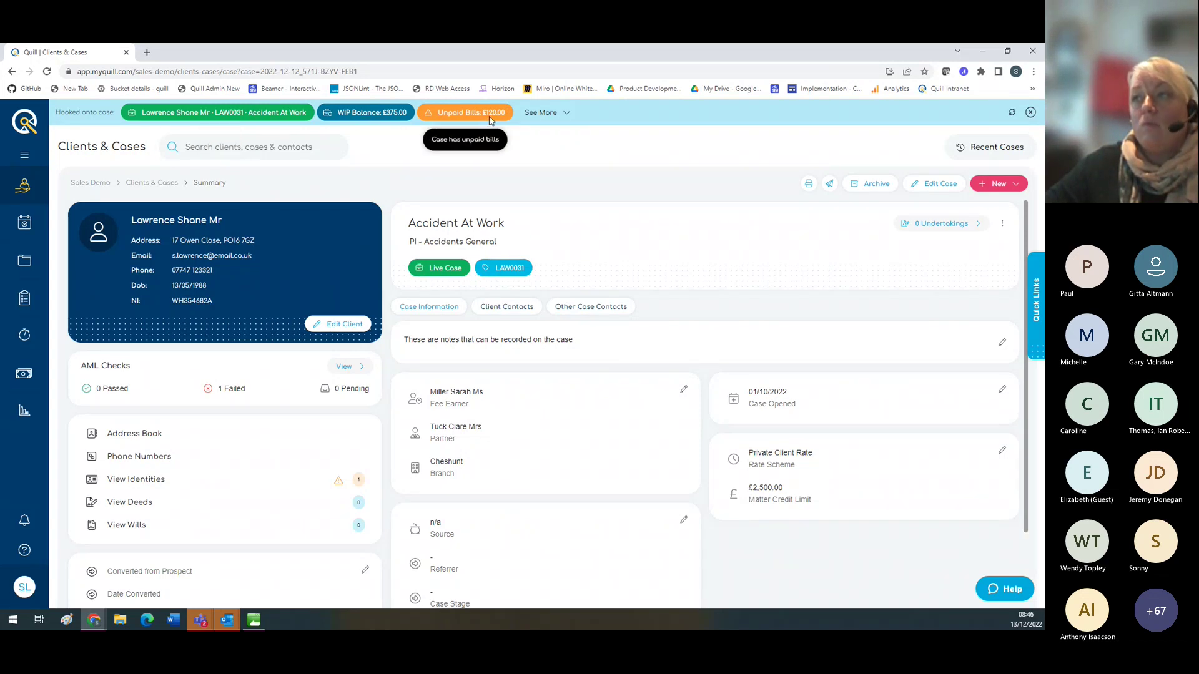
Step: Expand the balance summary, view the office ledger, then return to detailed case information
{"action": "left_click", "coordinate": [567, 119]}
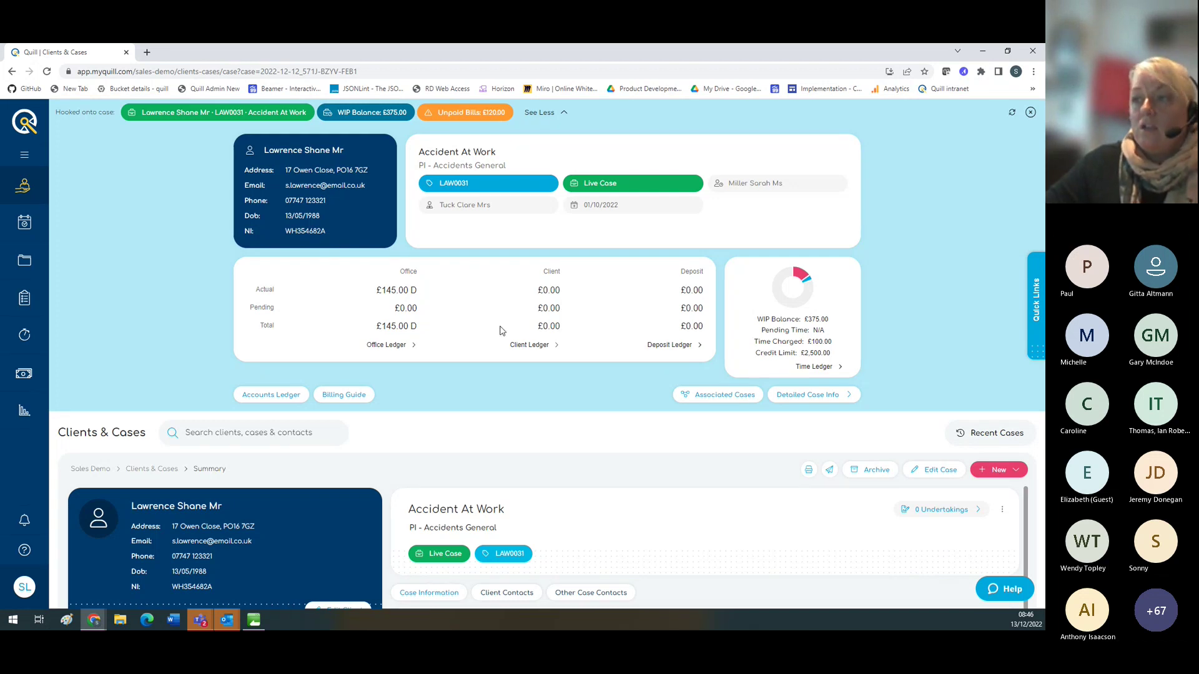
{"action": "left_click", "coordinate": [395, 348]}
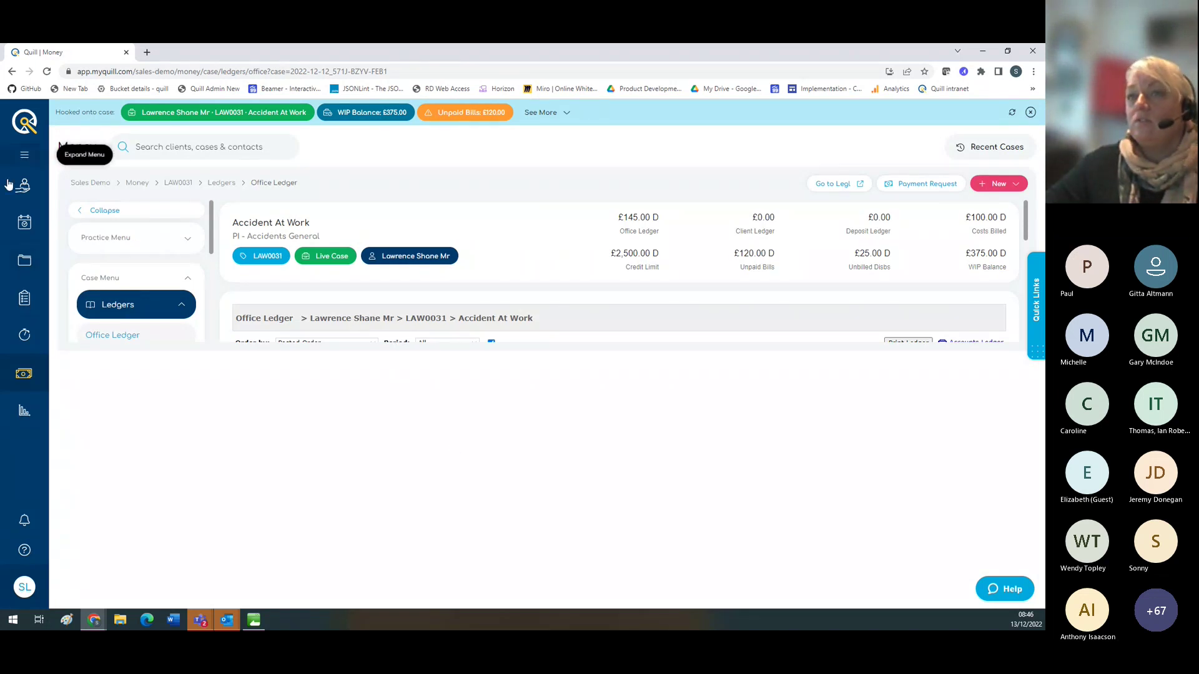
{"action": "left_click", "coordinate": [570, 113]}
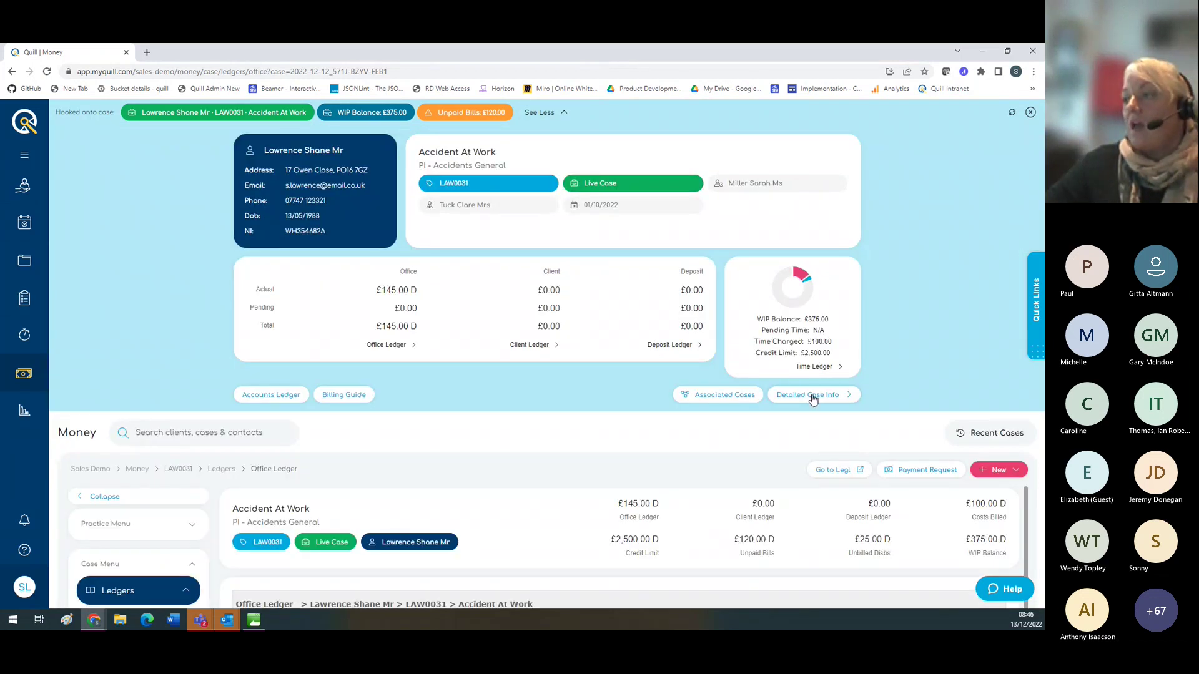
{"action": "left_click", "coordinate": [813, 399]}
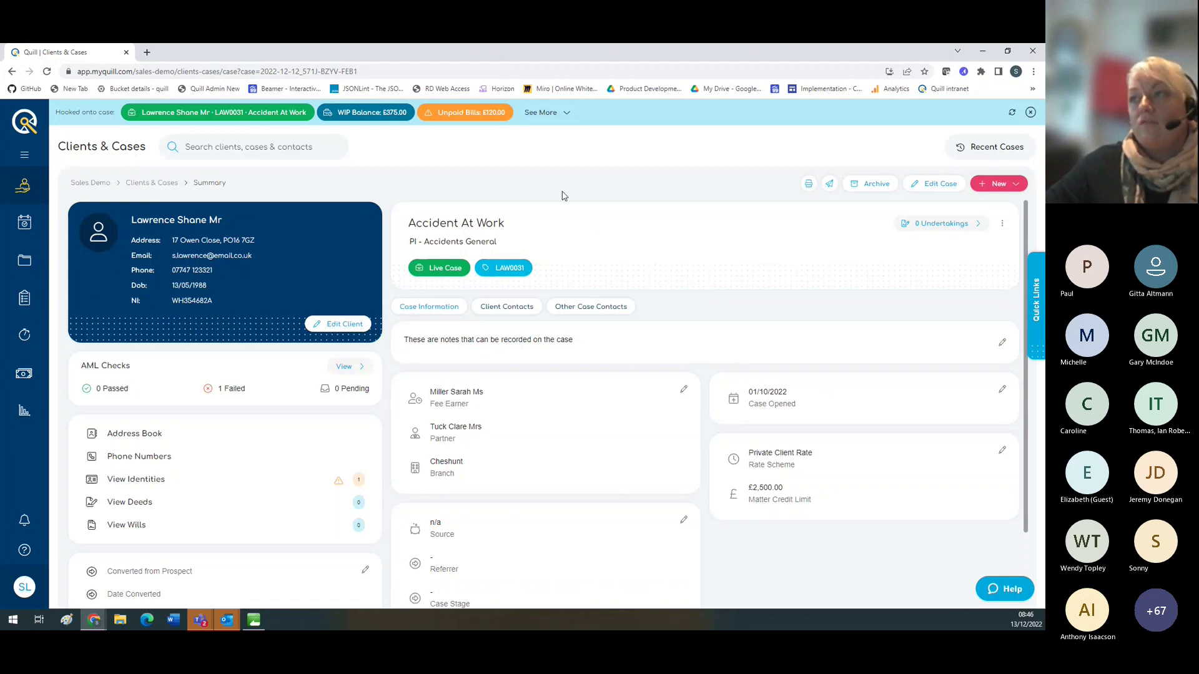
{"action": "left_click", "coordinate": [570, 115]}
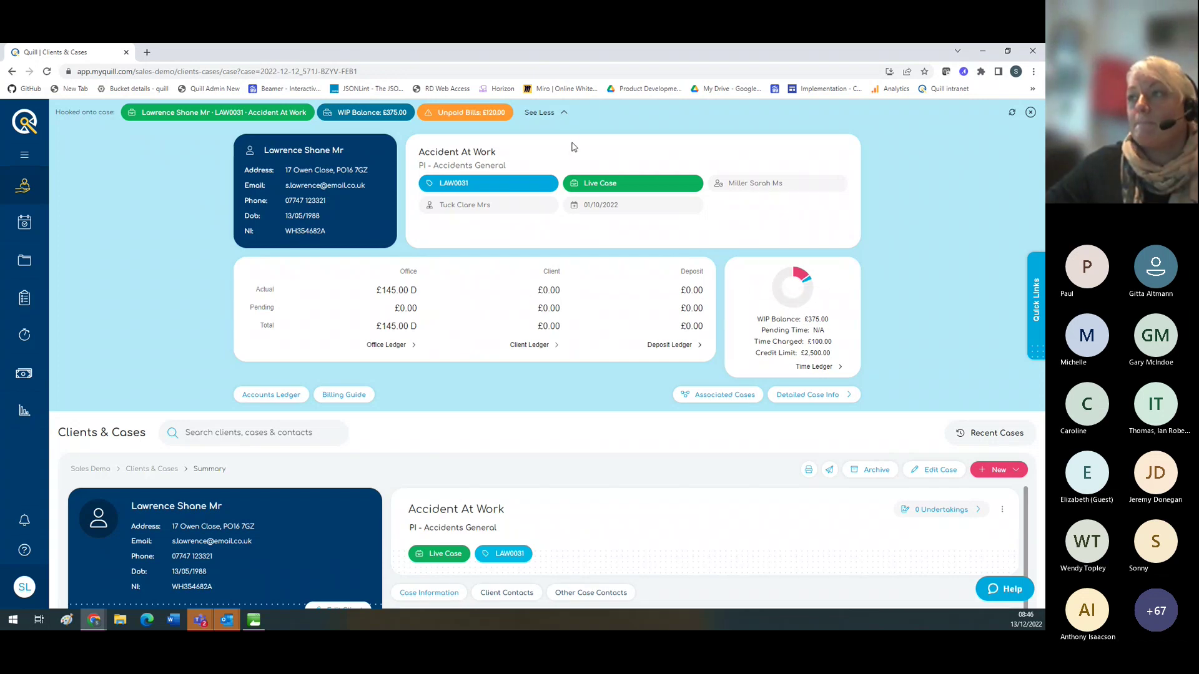
{"action": "left_click", "coordinate": [565, 115]}
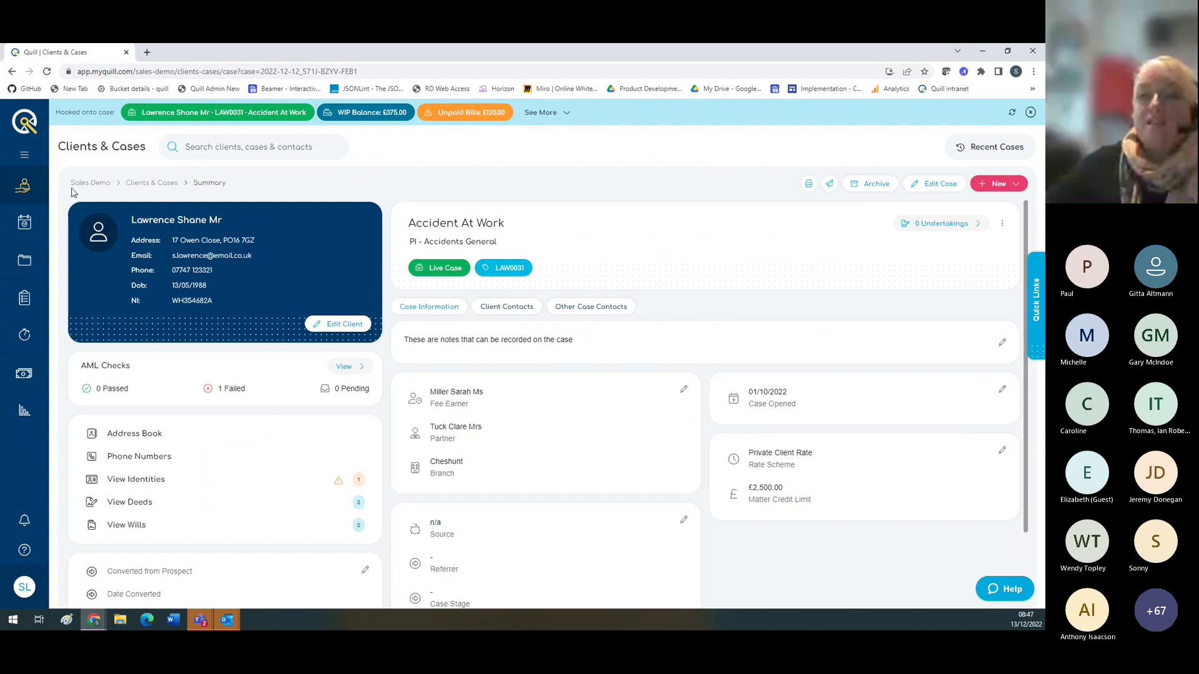
Step: Move the Telephone client task to Tasks Completed on the board, then show the December 2022 month calendar
{"action": "left_click", "coordinate": [24, 225]}
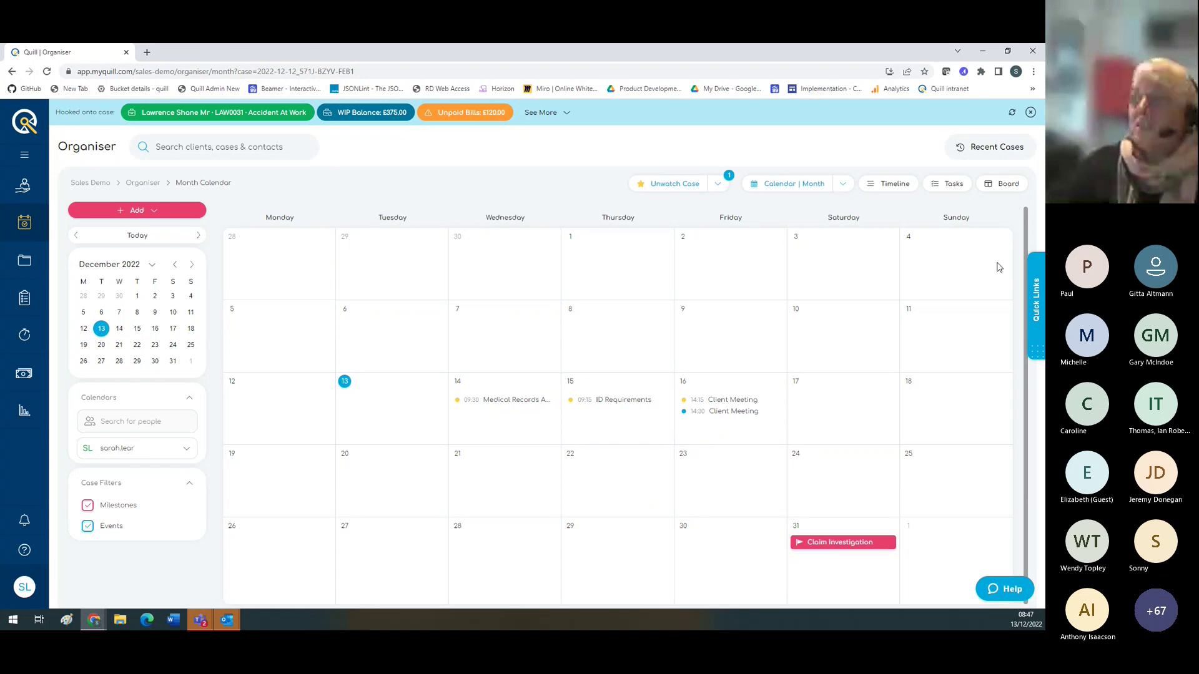
{"action": "left_click", "coordinate": [996, 185]}
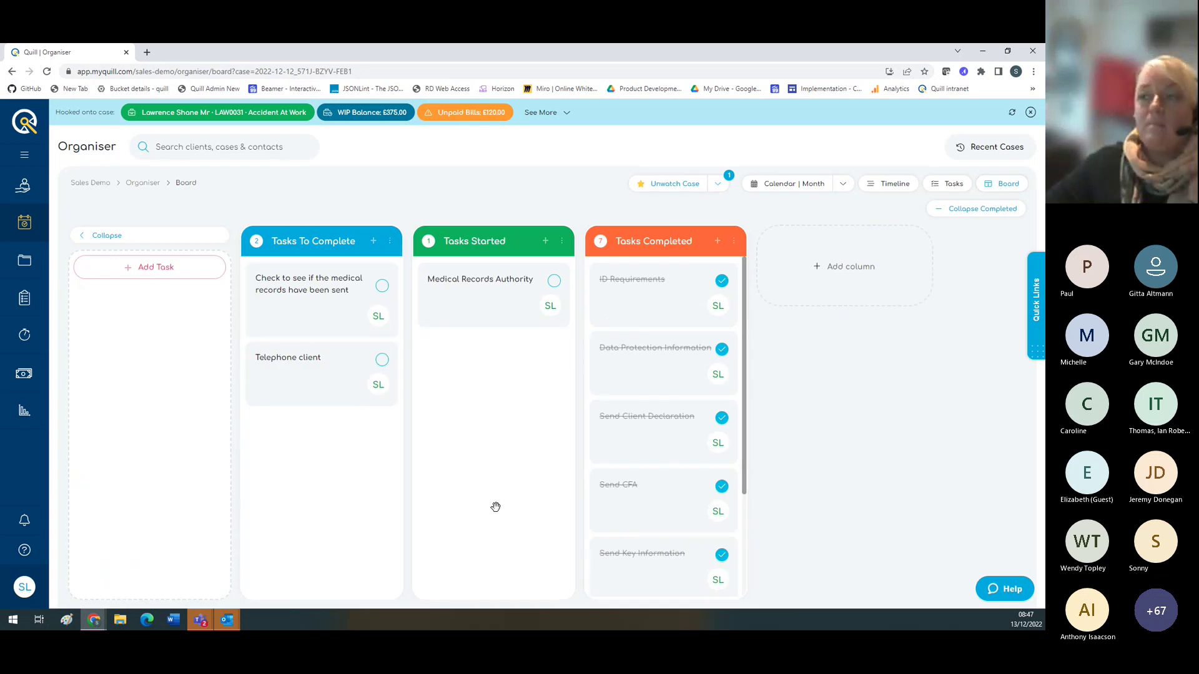
{"action": "left_click_drag", "start_coordinate": [324, 387], "coordinate": [362, 370]}
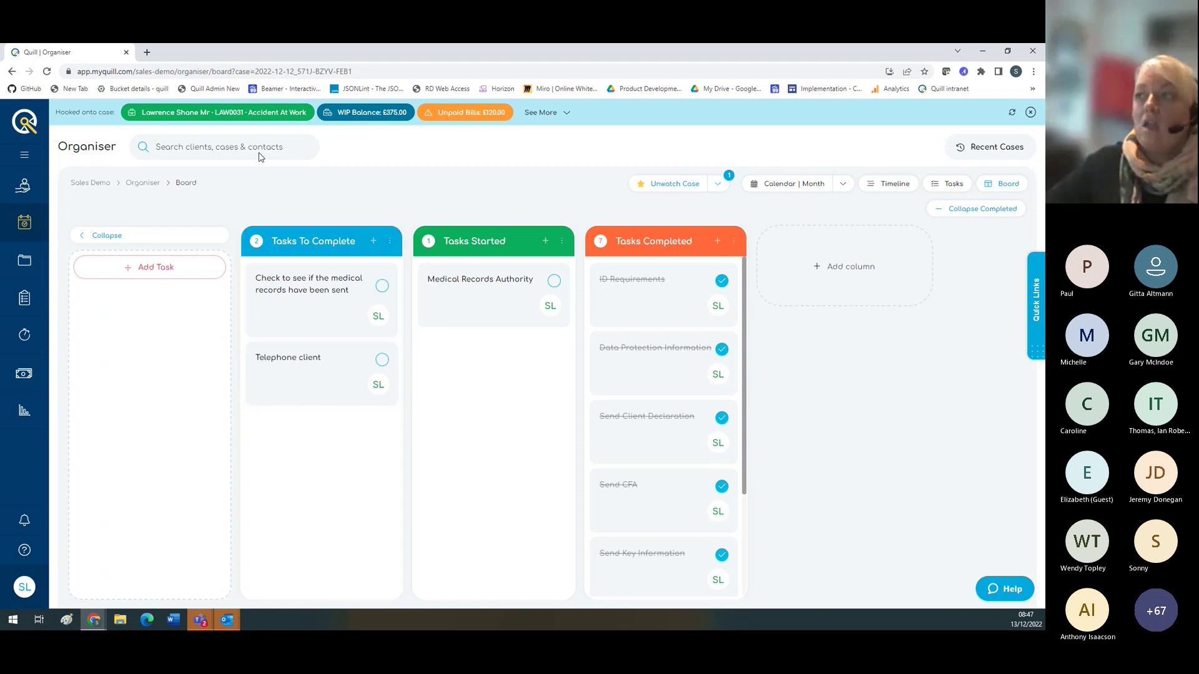
{"action": "left_click", "coordinate": [766, 190]}
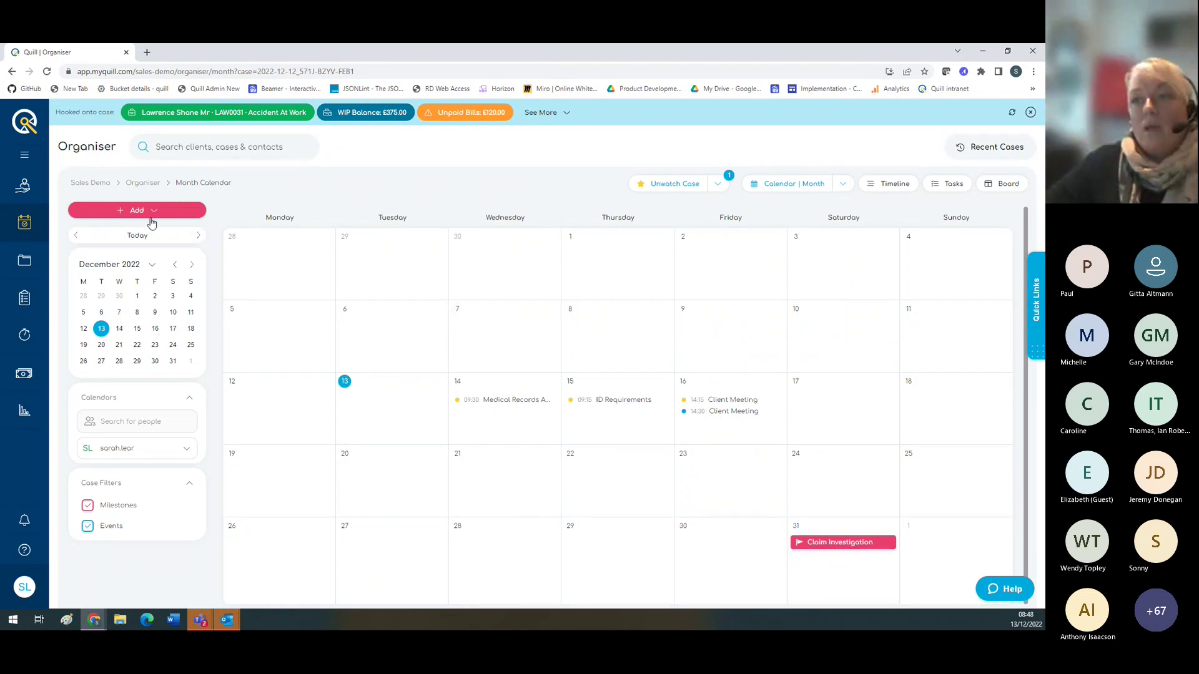
Step: Start a new task titled 'Test' with description 'Test'
{"action": "left_click", "coordinate": [153, 212]}
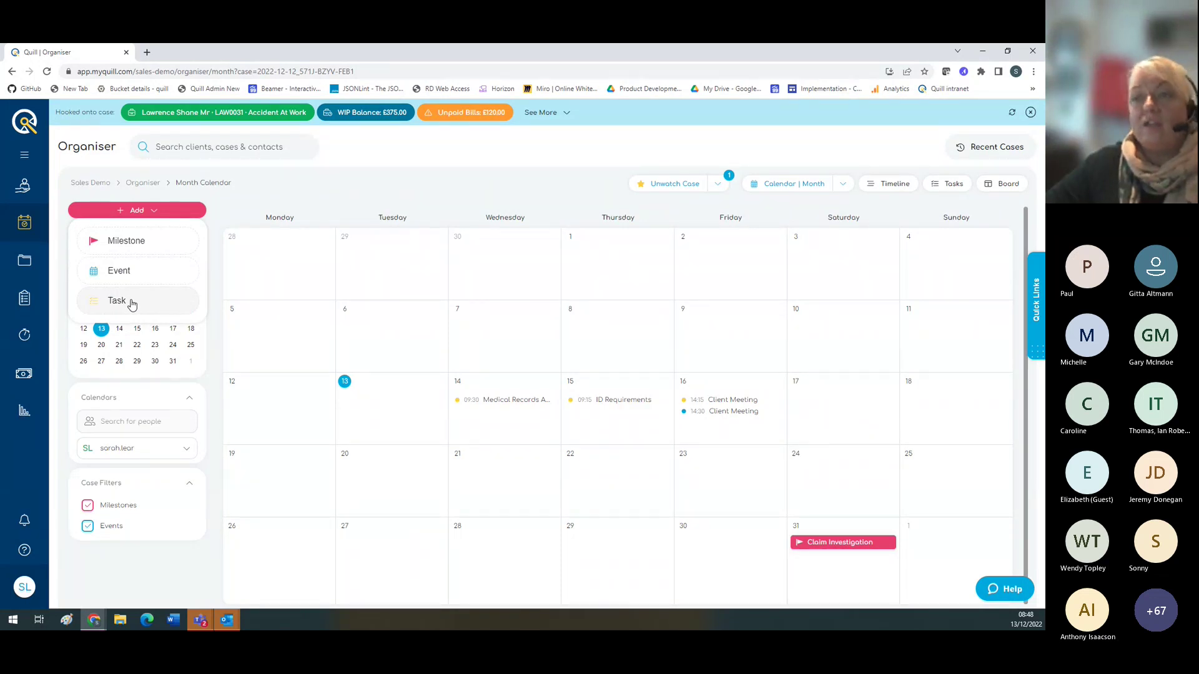
{"action": "left_click", "coordinate": [132, 304]}
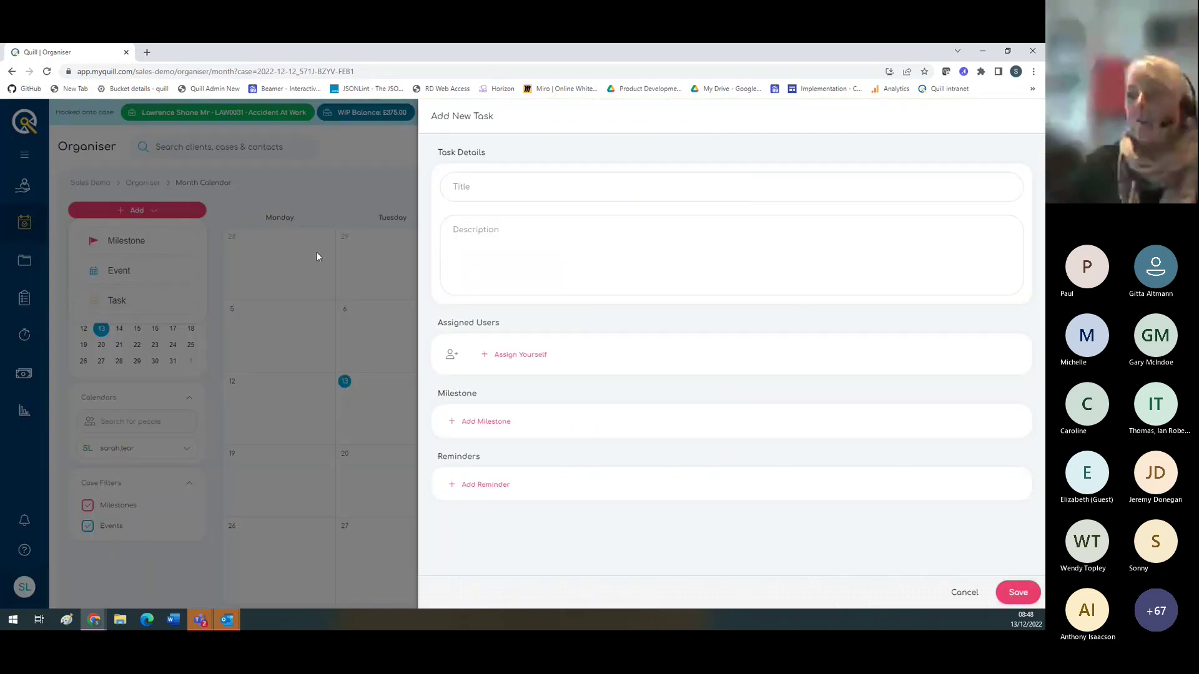
{"action": "left_click", "coordinate": [481, 188]}
{"action": "type", "text": "Test"}
{"action": "left_click", "coordinate": [477, 244]}
{"action": "type", "text": "Test"}
Step: Assign the task to yourself and a second colleague, and add a reminder
{"action": "left_click", "coordinate": [542, 355]}
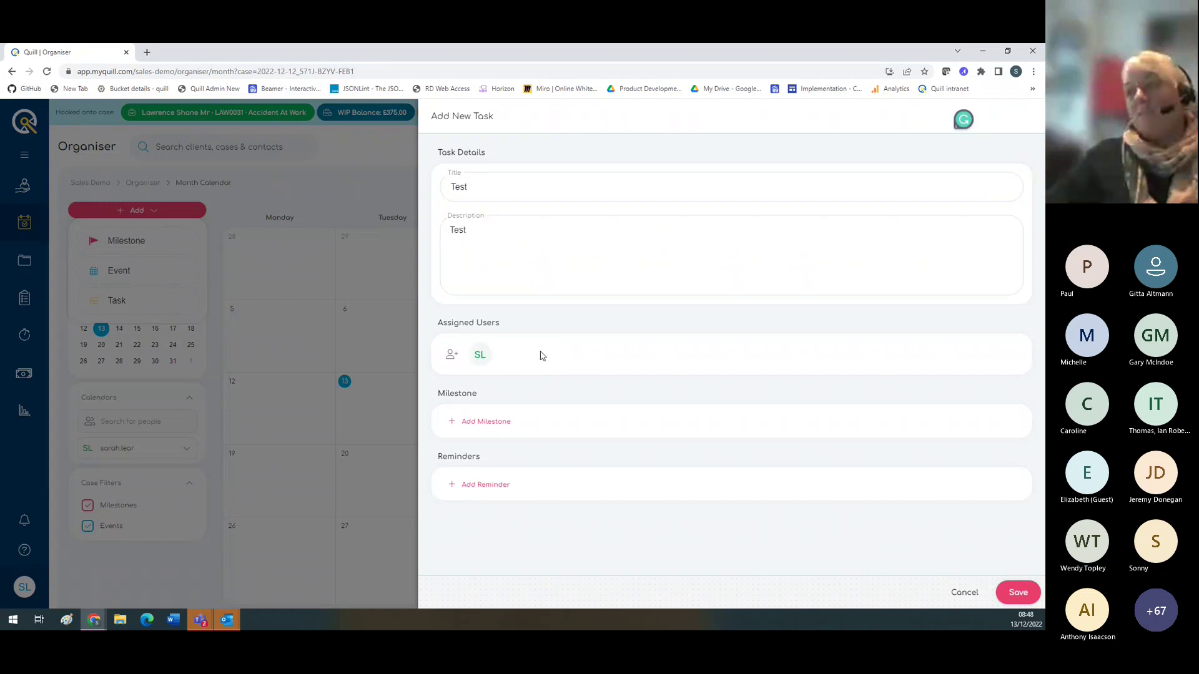
{"action": "left_click", "coordinate": [449, 356]}
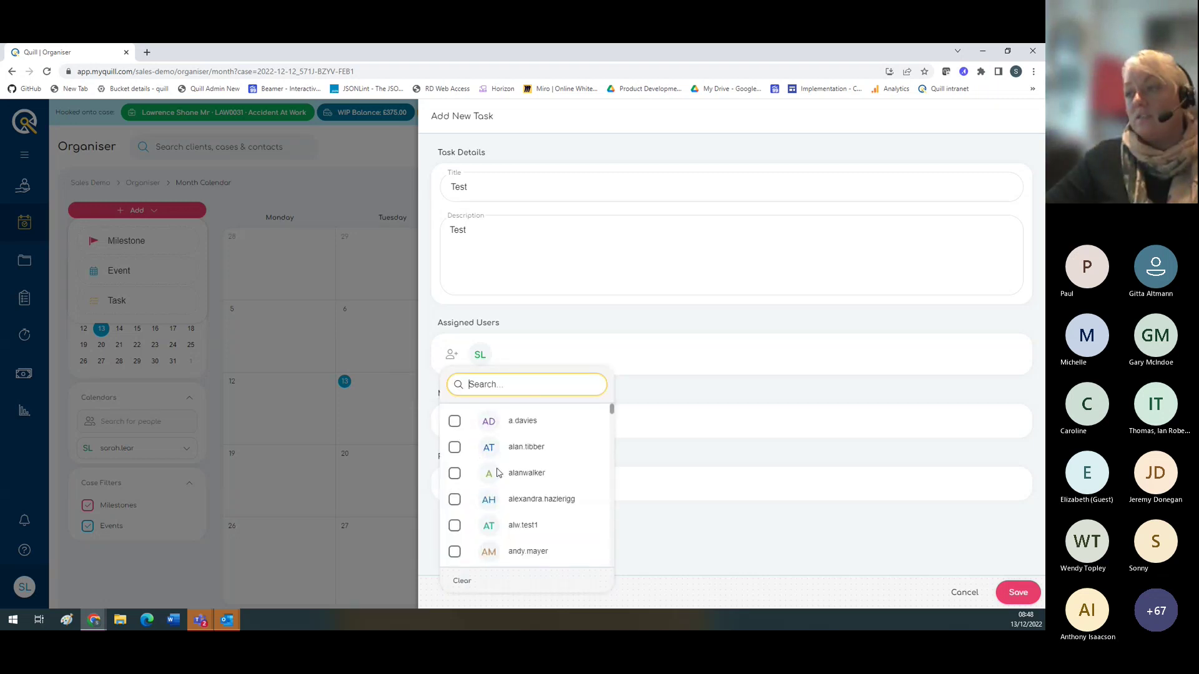
{"action": "left_click", "coordinate": [454, 474]}
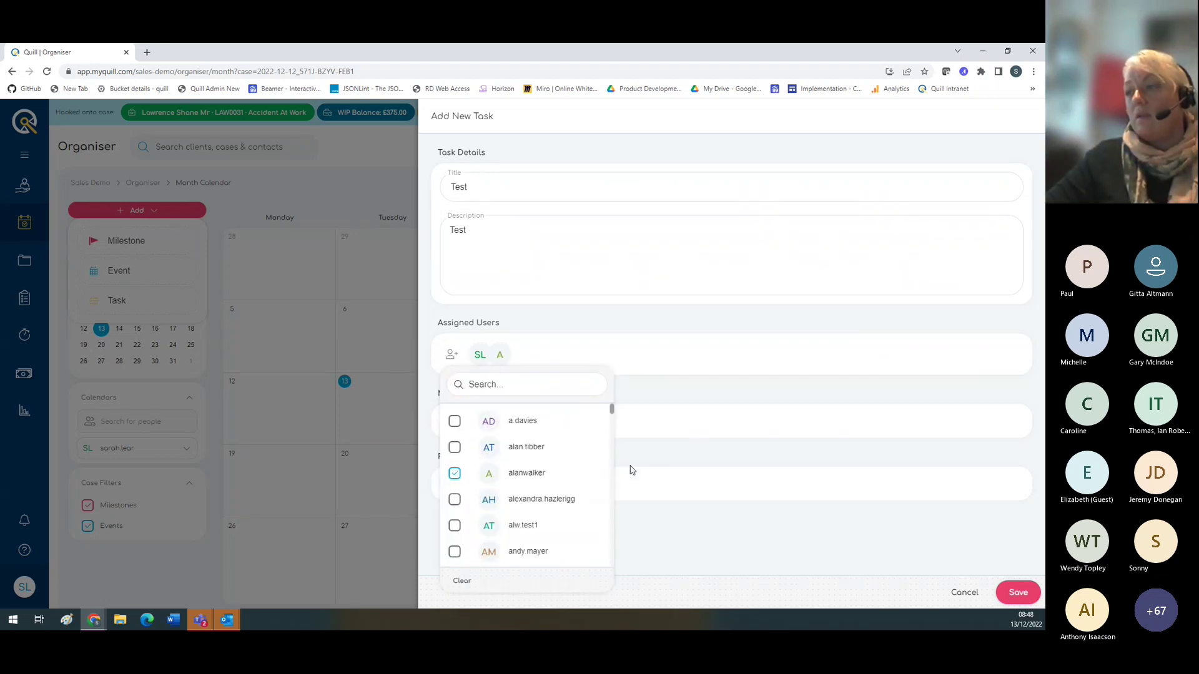
{"action": "left_click", "coordinate": [690, 437]}
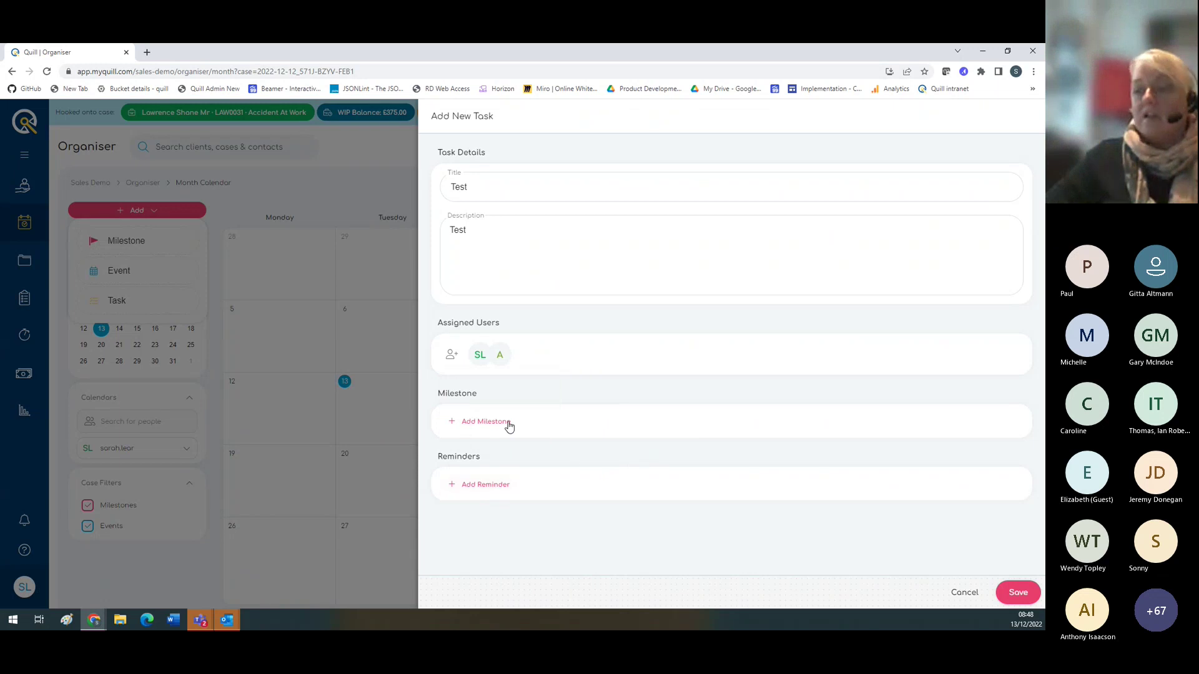
{"action": "left_click", "coordinate": [478, 490]}
{"action": "left_click", "coordinate": [659, 451]}
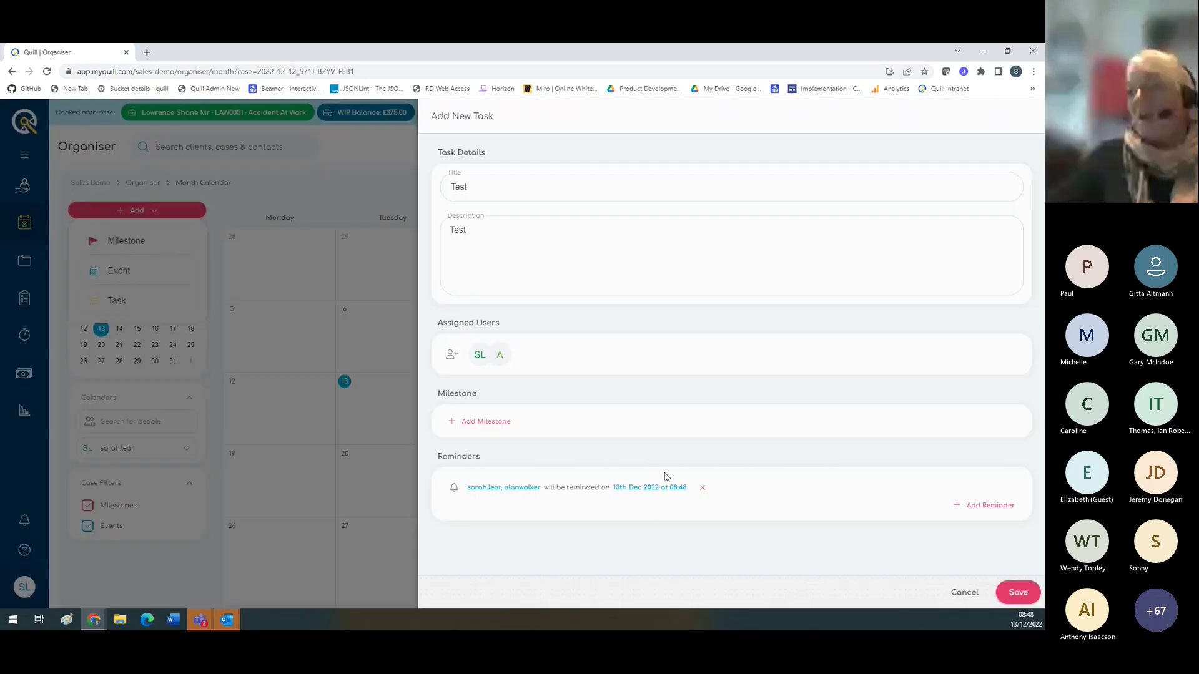
Step: Save the Test task and switch the Organiser to the case milestone Timeline
{"action": "left_click", "coordinate": [1002, 593]}
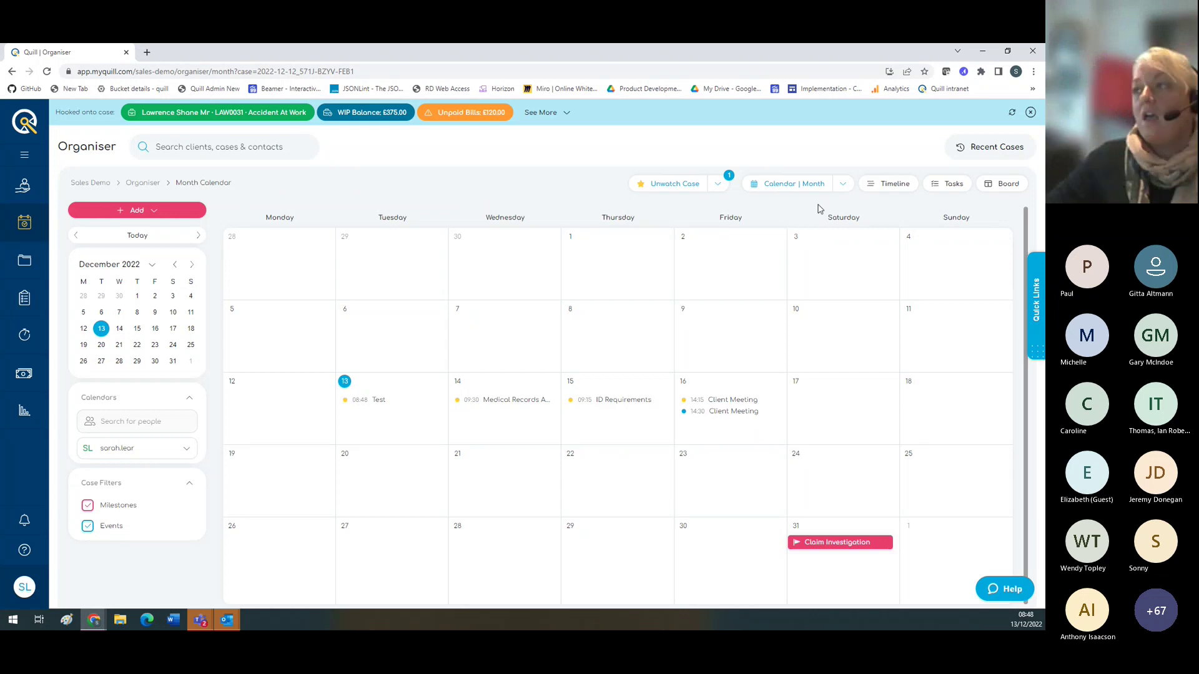
{"action": "left_click", "coordinate": [842, 184]}
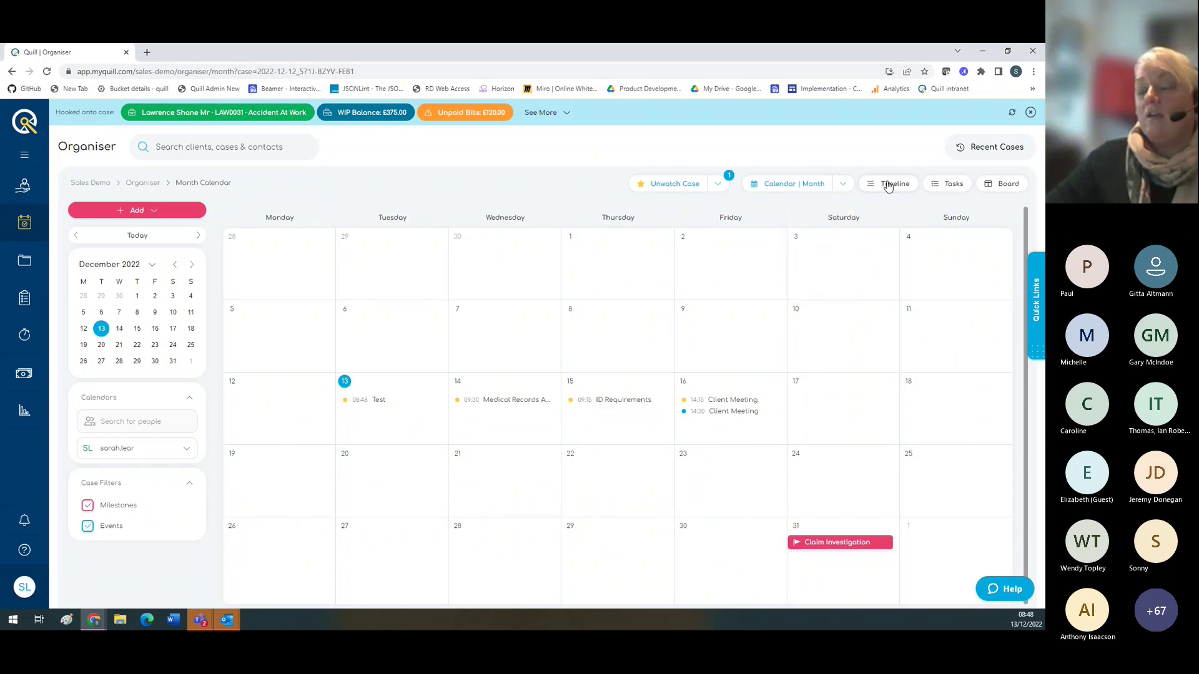
{"action": "left_click", "coordinate": [888, 185]}
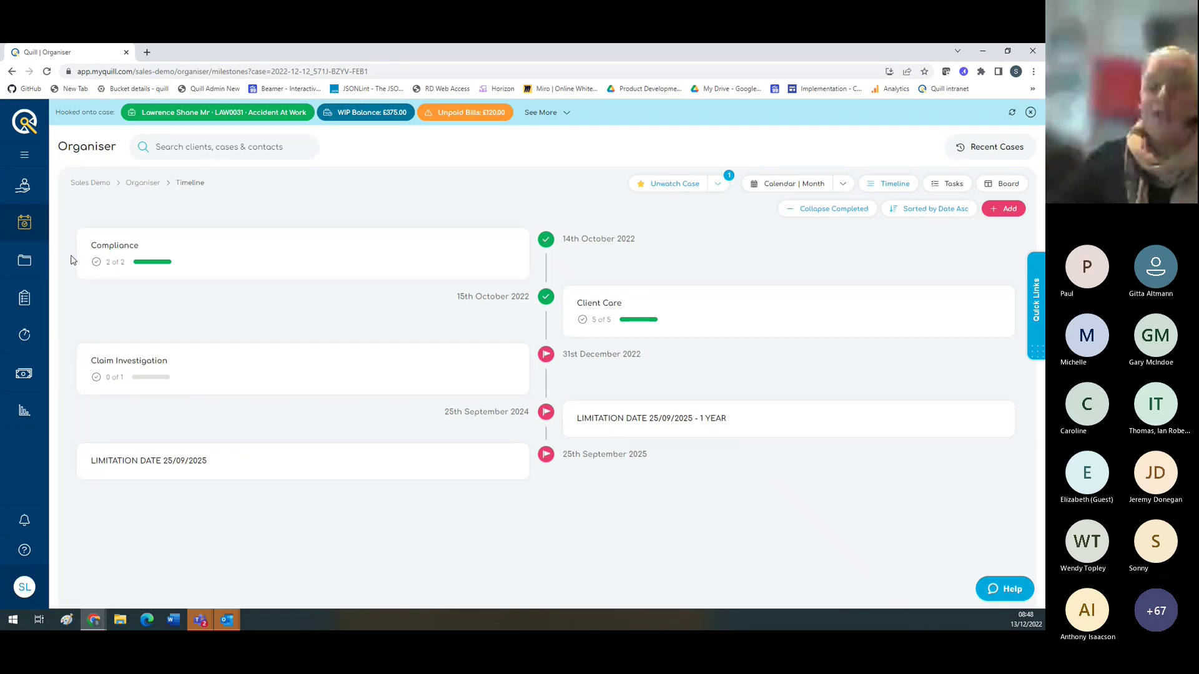
Step: Open Documents, clear the hooked case and reopen Accident At Work from Recent Cases
{"action": "left_click", "coordinate": [23, 263]}
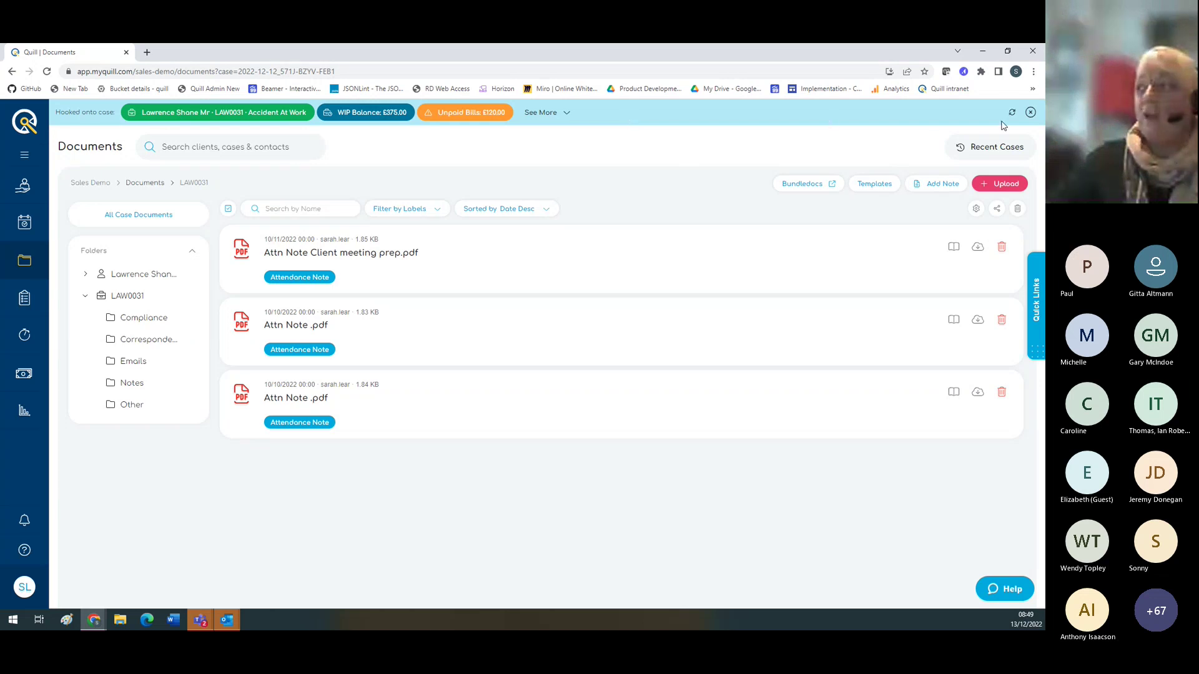
{"action": "left_click", "coordinate": [1031, 112]}
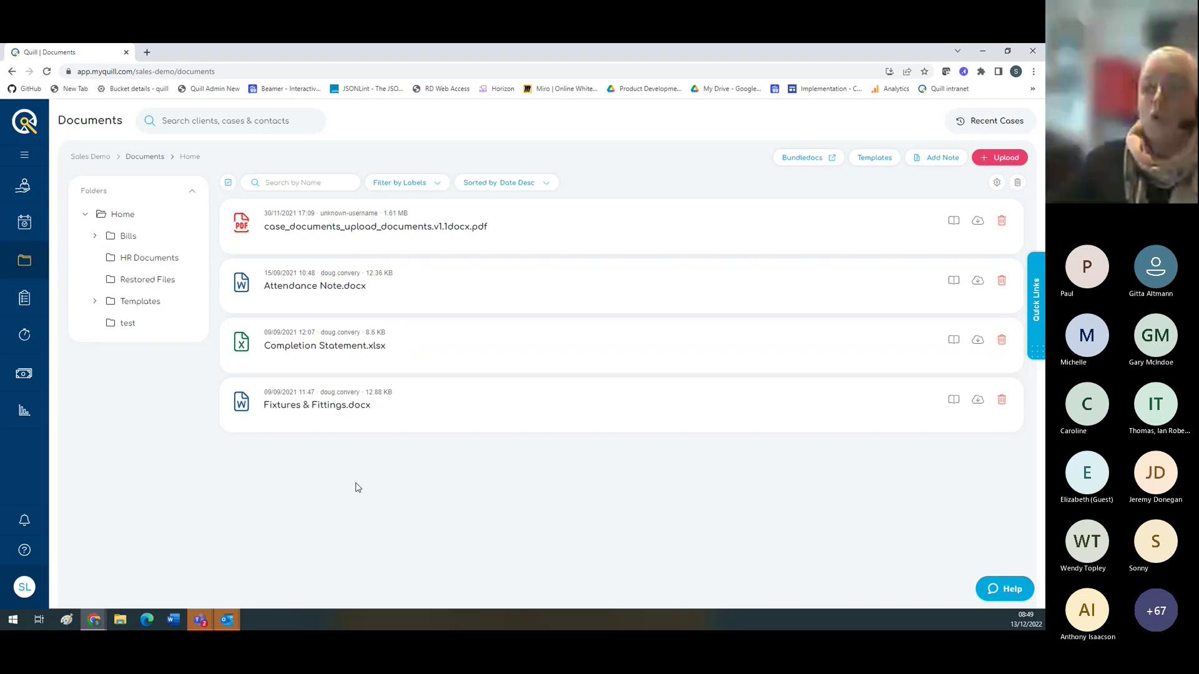
{"action": "left_click", "coordinate": [968, 121]}
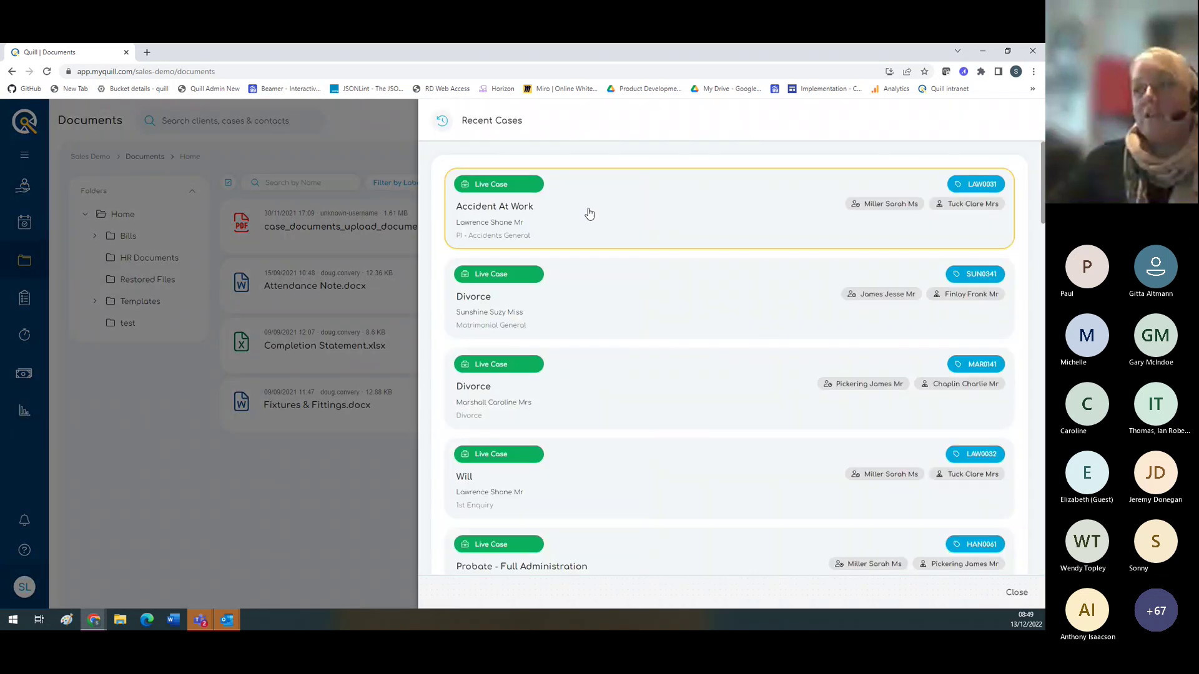
{"action": "left_click", "coordinate": [588, 214]}
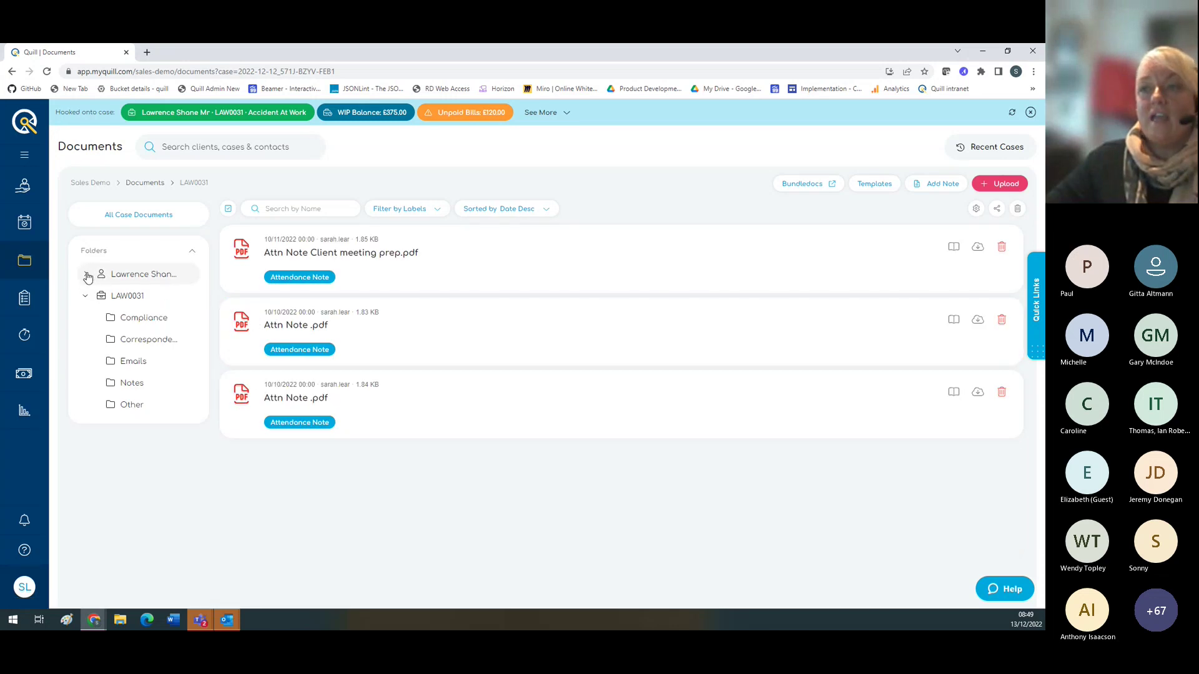
Step: Browse the client, IdChecks and LAW0031 folders to open Correspondence, dragging Complaints procedure.DOCX over Compliance
{"action": "left_click", "coordinate": [85, 278]}
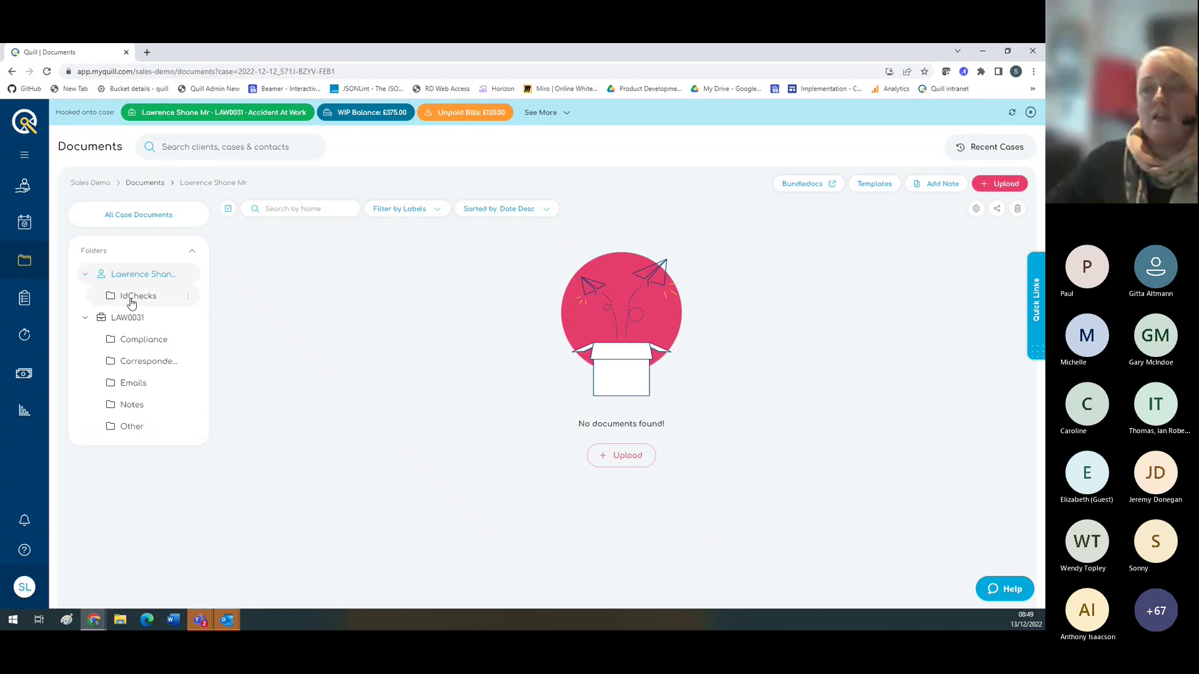
{"action": "left_click", "coordinate": [131, 299]}
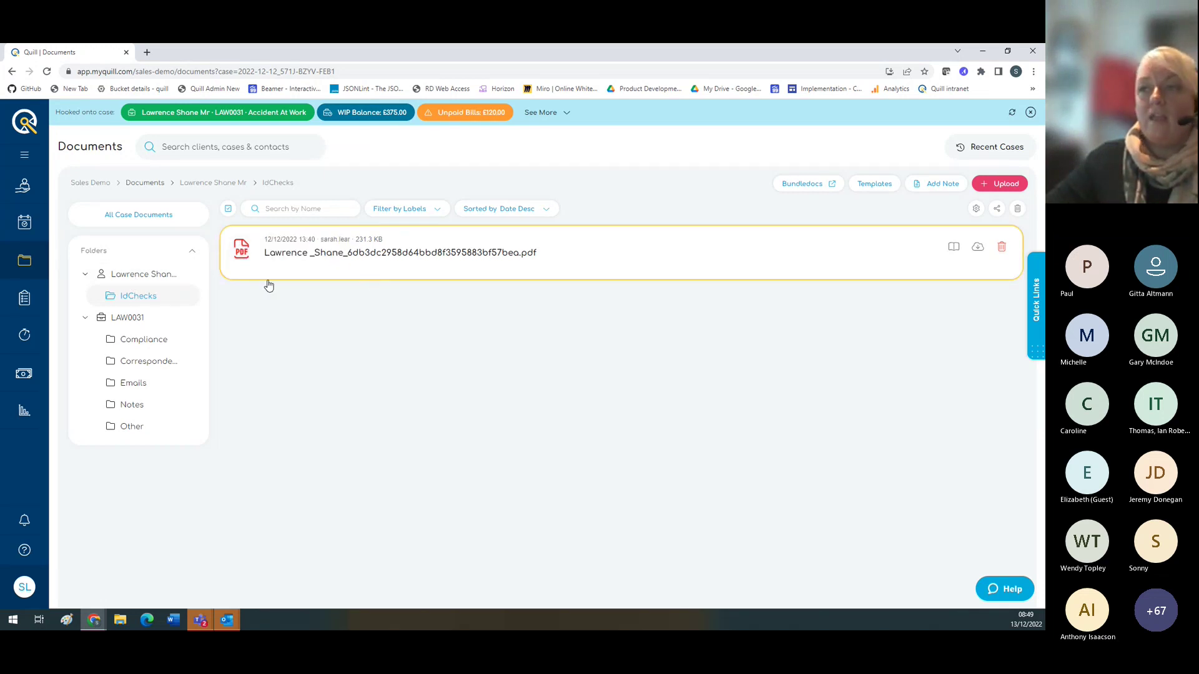
{"action": "left_click", "coordinate": [120, 321]}
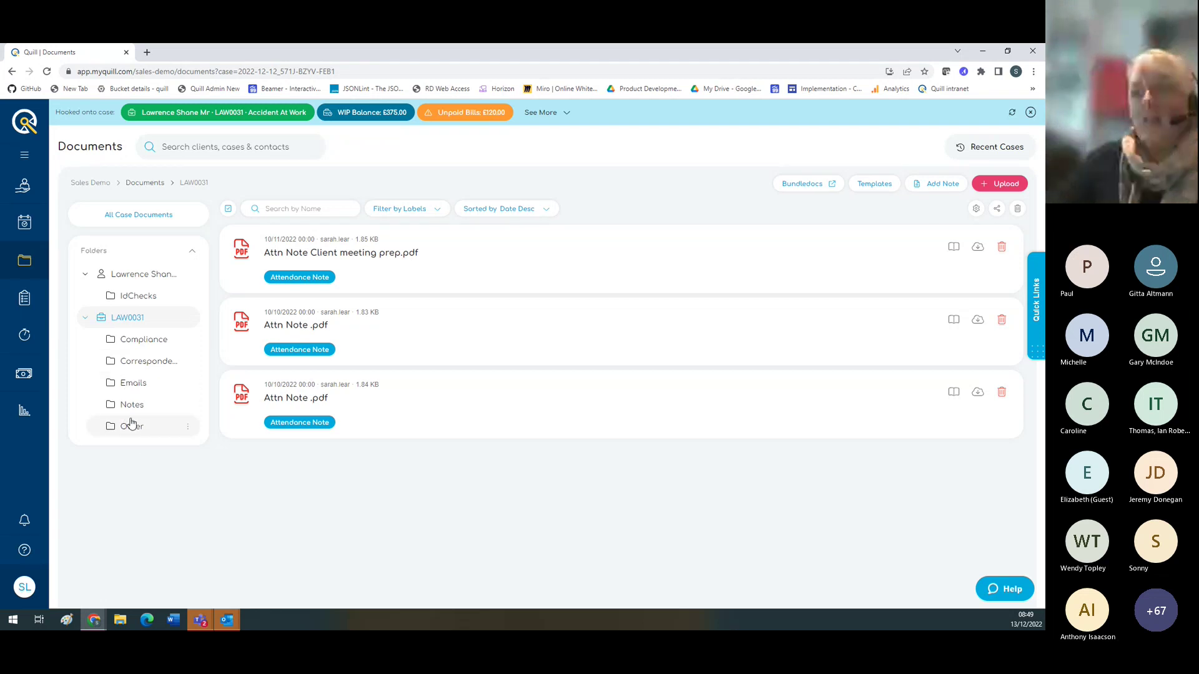
{"action": "left_click", "coordinate": [144, 363]}
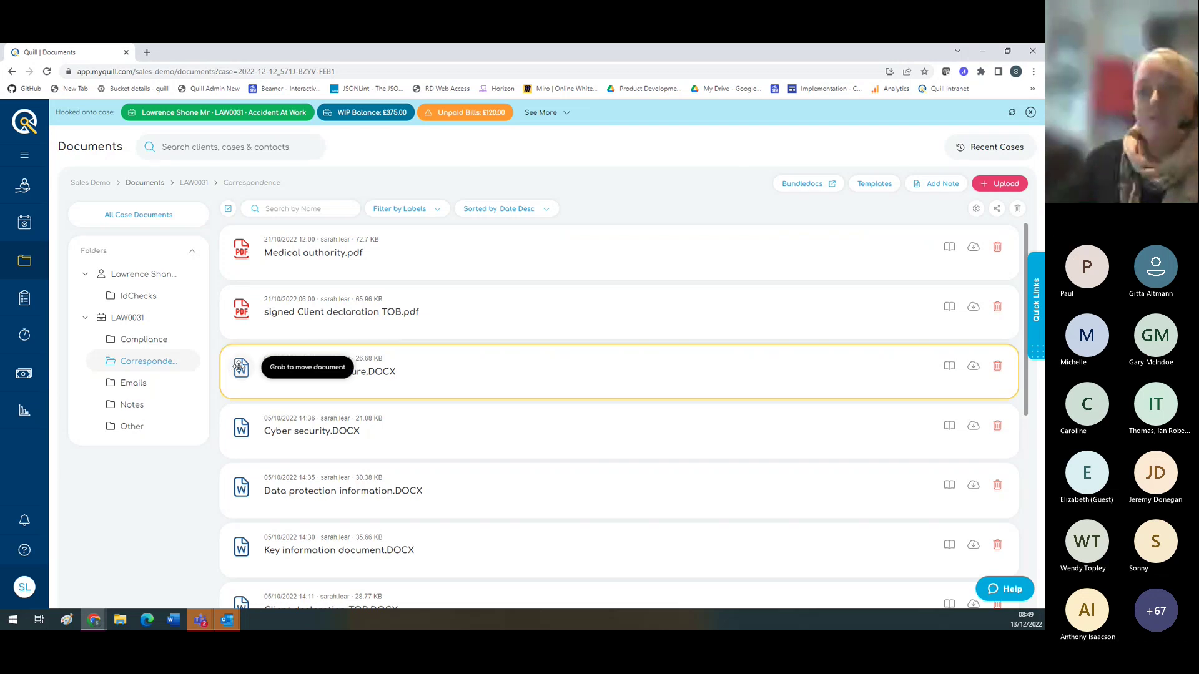
{"action": "mouse_move", "coordinate": [233, 367]}
{"action": "left_mouse_down"}
{"action": "mouse_move", "coordinate": [156, 368]}
{"action": "mouse_move", "coordinate": [136, 451]}
{"action": "mouse_move", "coordinate": [121, 342]}
{"action": "mouse_move", "coordinate": [170, 395]}
{"action": "mouse_move", "coordinate": [241, 368]}
{"action": "left_mouse_up"}
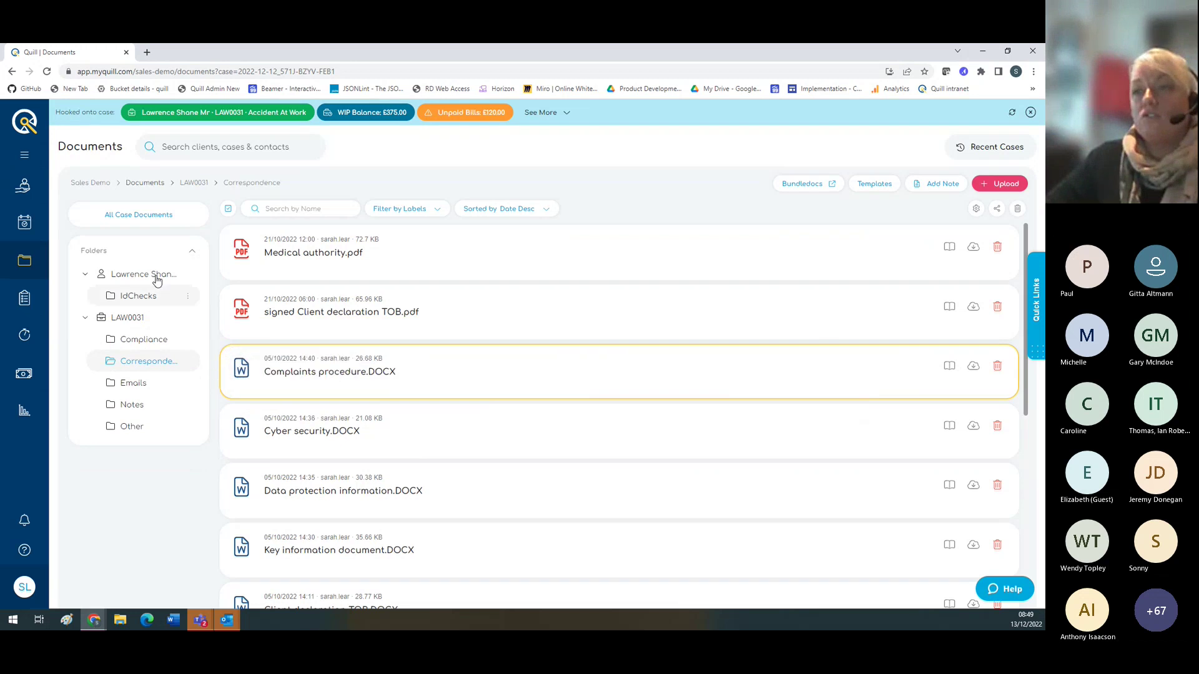
Step: Tick Medical authority.pdf, signed Client declaration TOB.pdf and Complaints procedure.DOCX, then exit bulk selection
{"action": "left_click", "coordinate": [228, 209]}
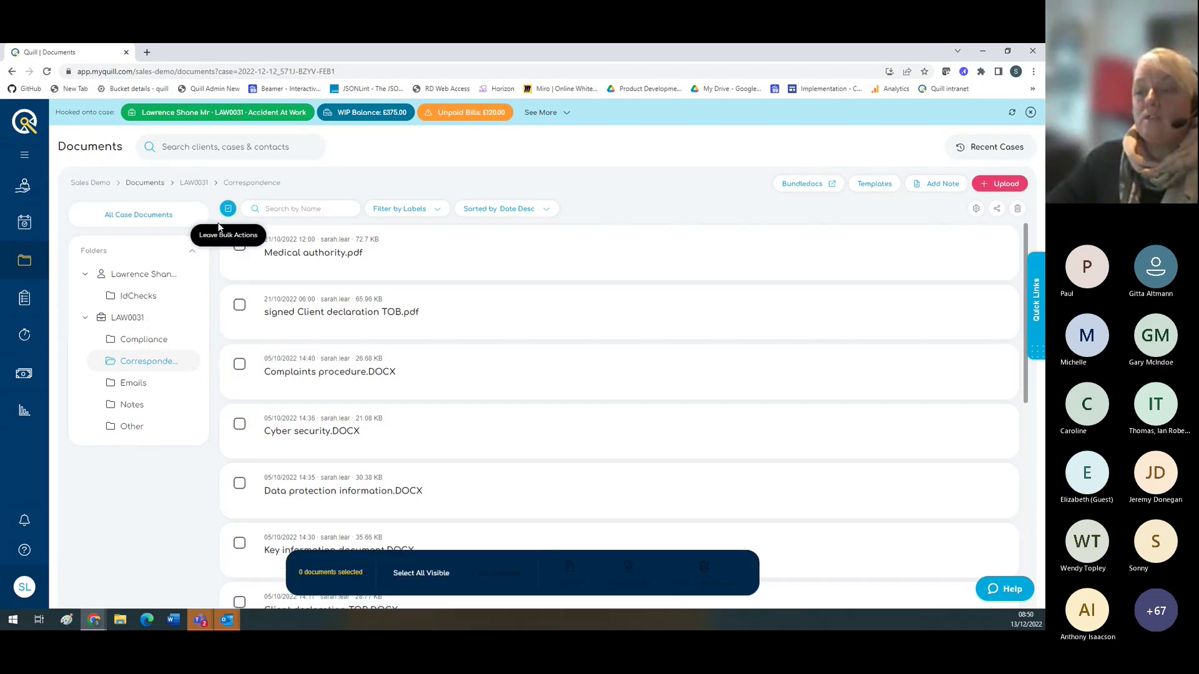
{"action": "left_click", "coordinate": [239, 245]}
{"action": "left_click", "coordinate": [239, 305]}
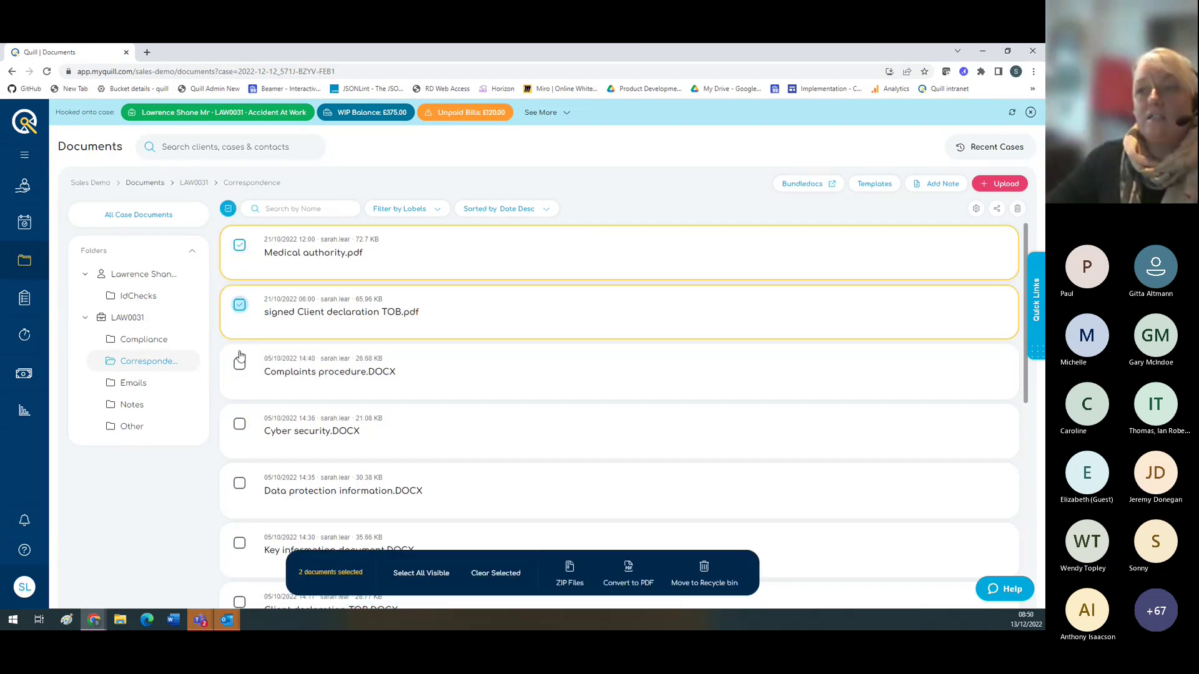
{"action": "left_click", "coordinate": [270, 378]}
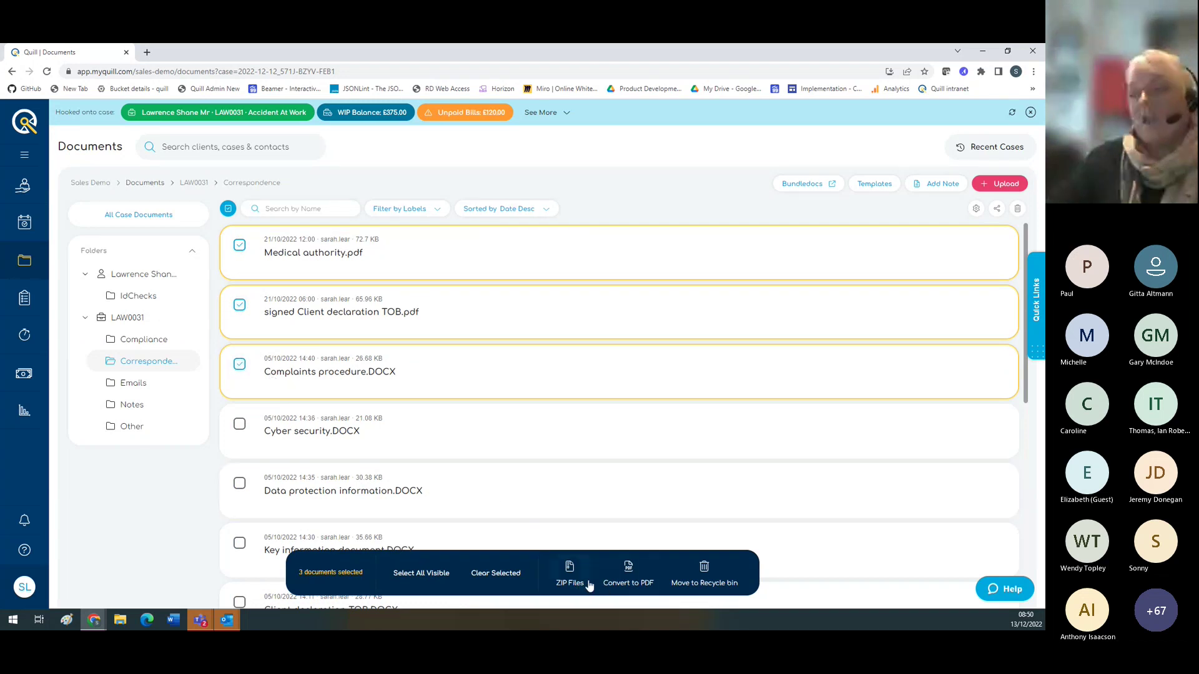
{"action": "left_click", "coordinate": [228, 209]}
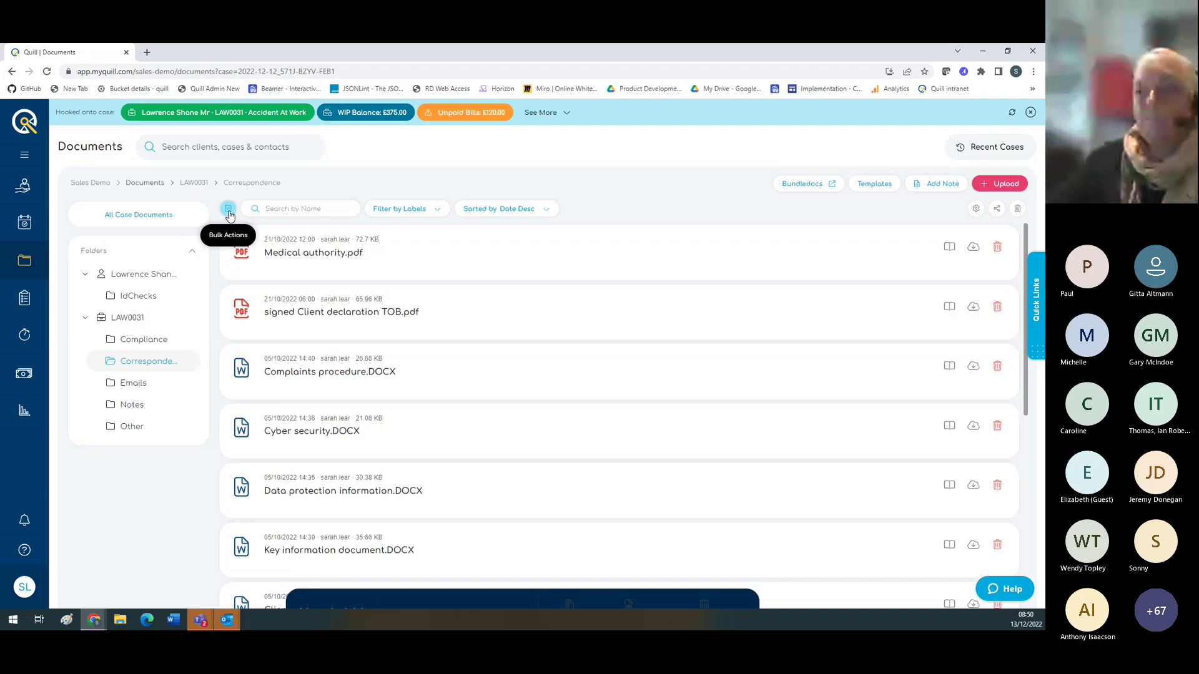
Step: Preview Complaints procedure.DOCX, then step through the following documents to ID requirements (1).DOCX
{"action": "left_click", "coordinate": [408, 386]}
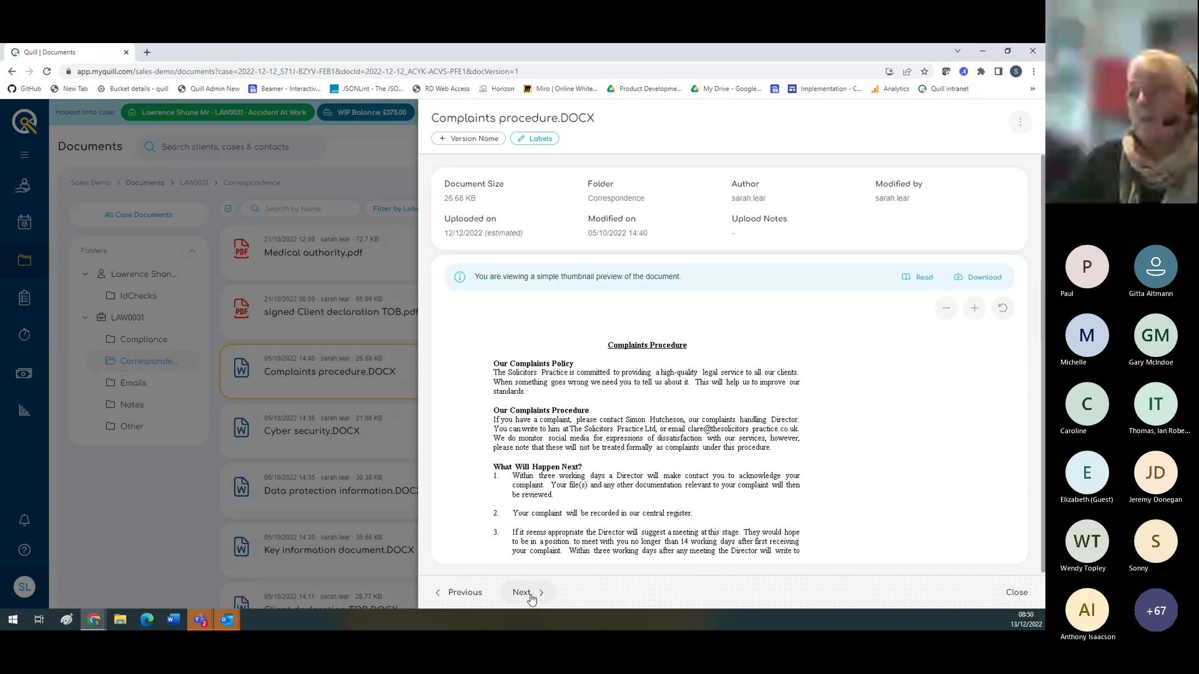
{"action": "left_click", "coordinate": [522, 593]}
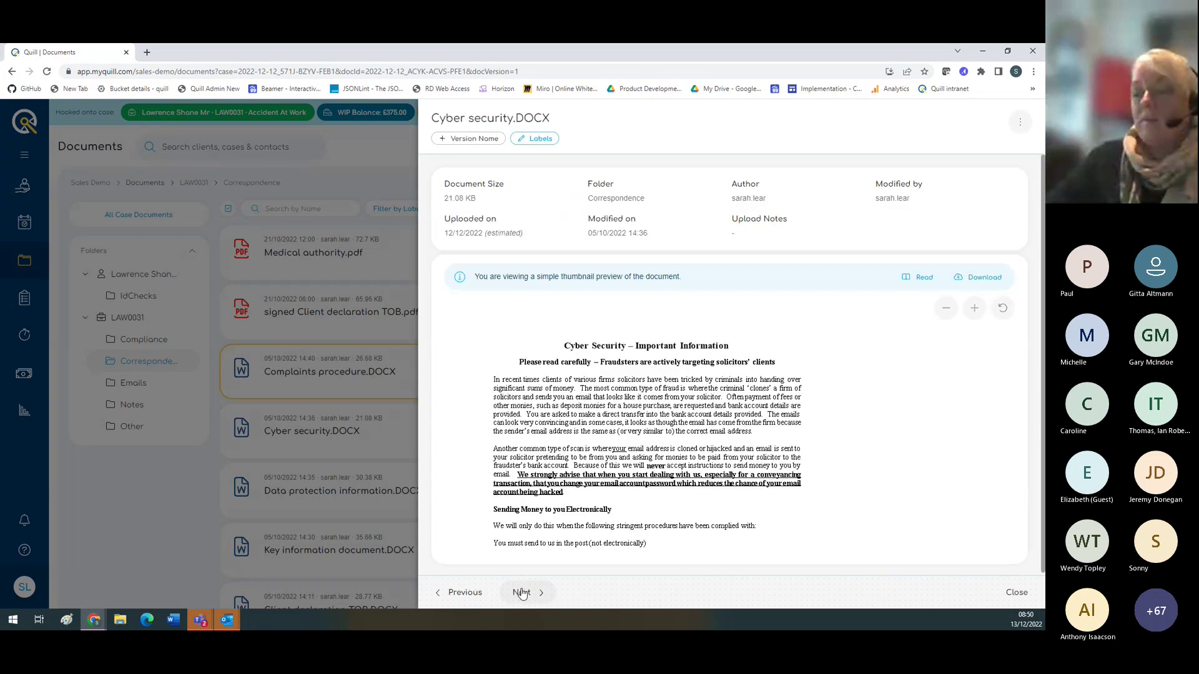
{"action": "left_click", "coordinate": [522, 593]}
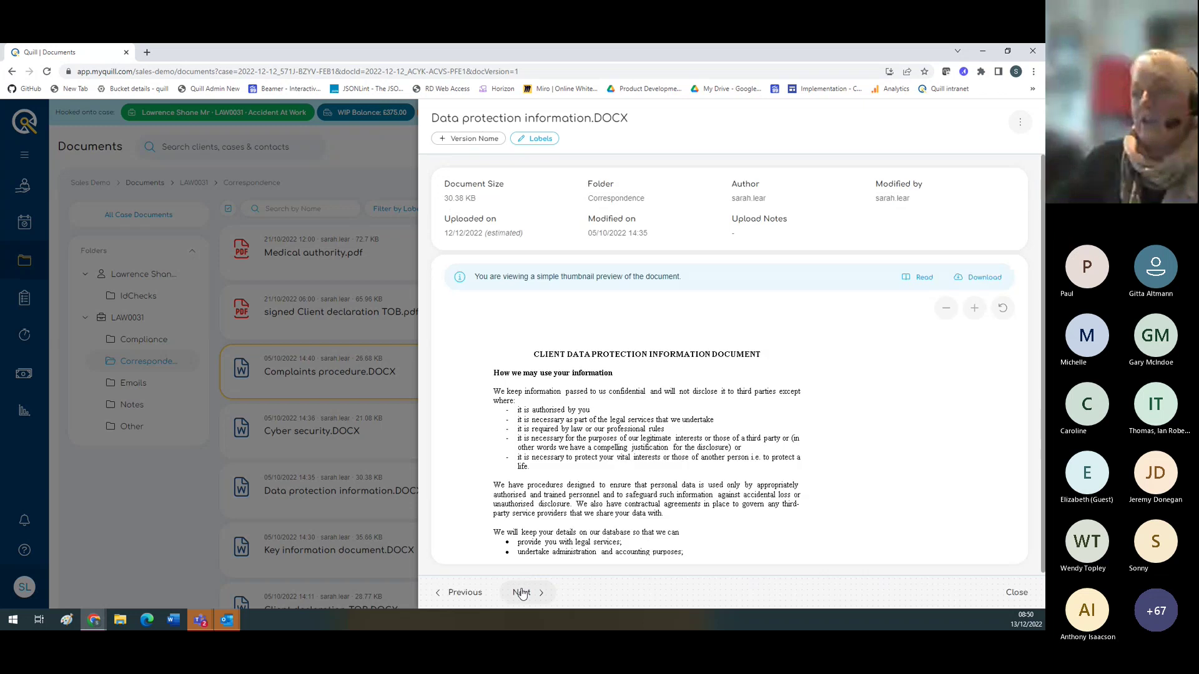
{"action": "left_click", "coordinate": [522, 593]}
{"action": "left_click", "coordinate": [522, 593]}
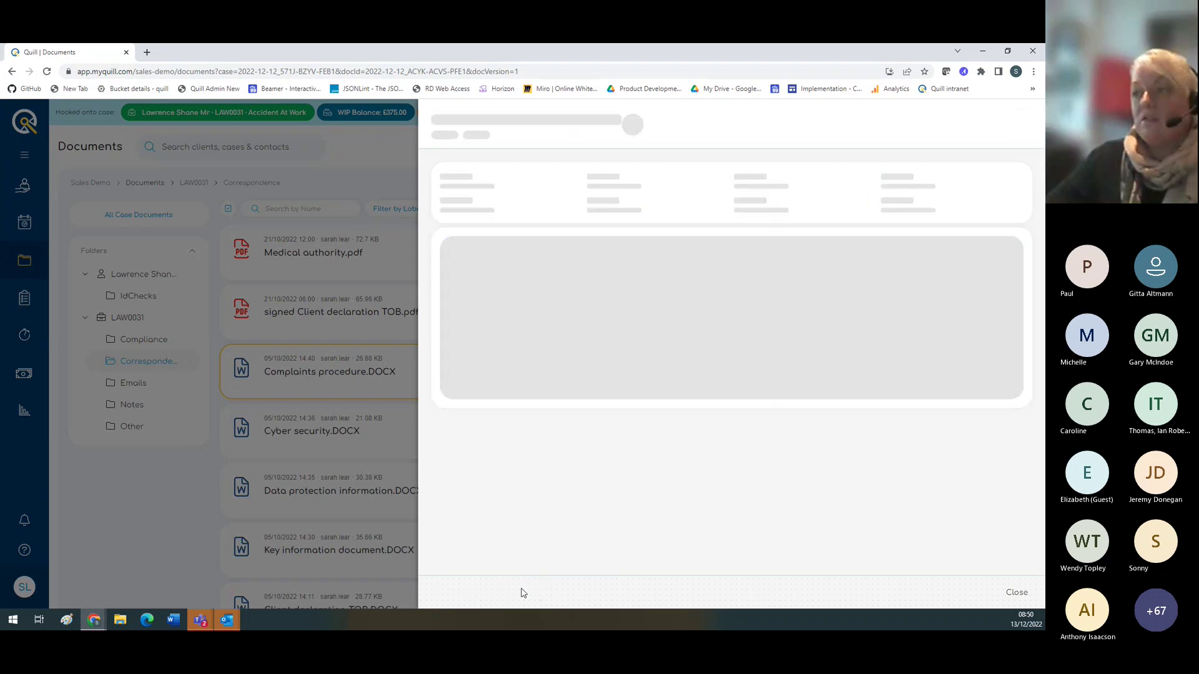
{"action": "left_click", "coordinate": [522, 593]}
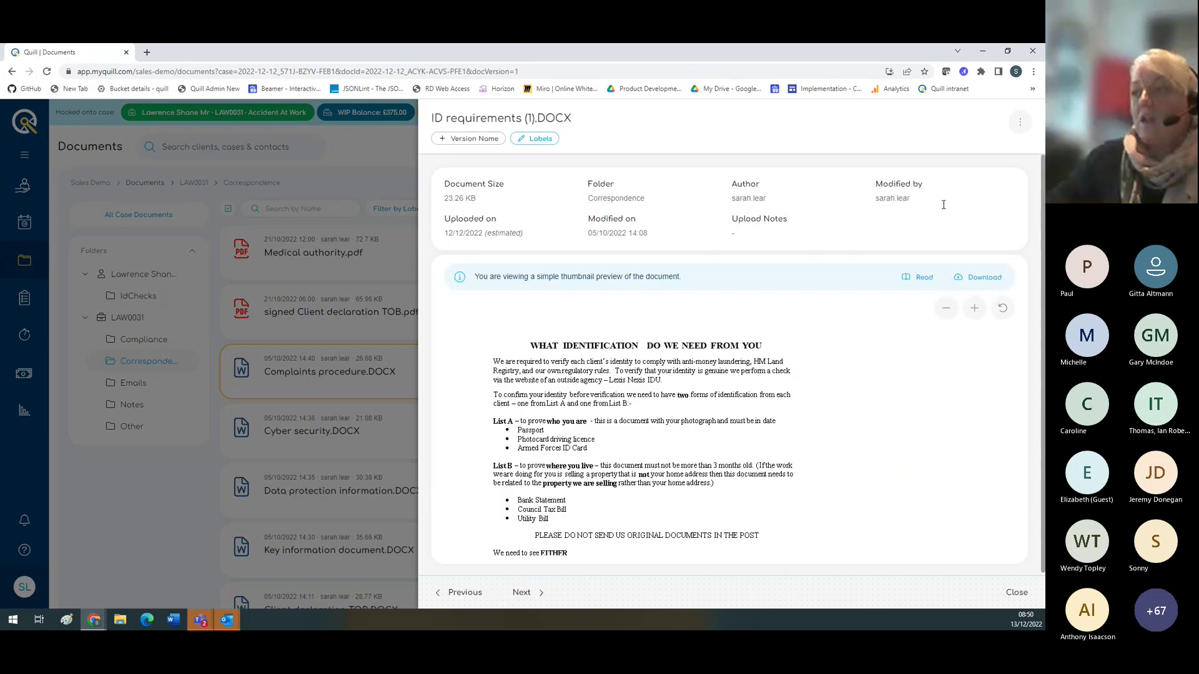
Step: Rename the document to ID requirements here.DOCX, add the upload note 'searchable', and save
{"action": "left_click", "coordinate": [1019, 126]}
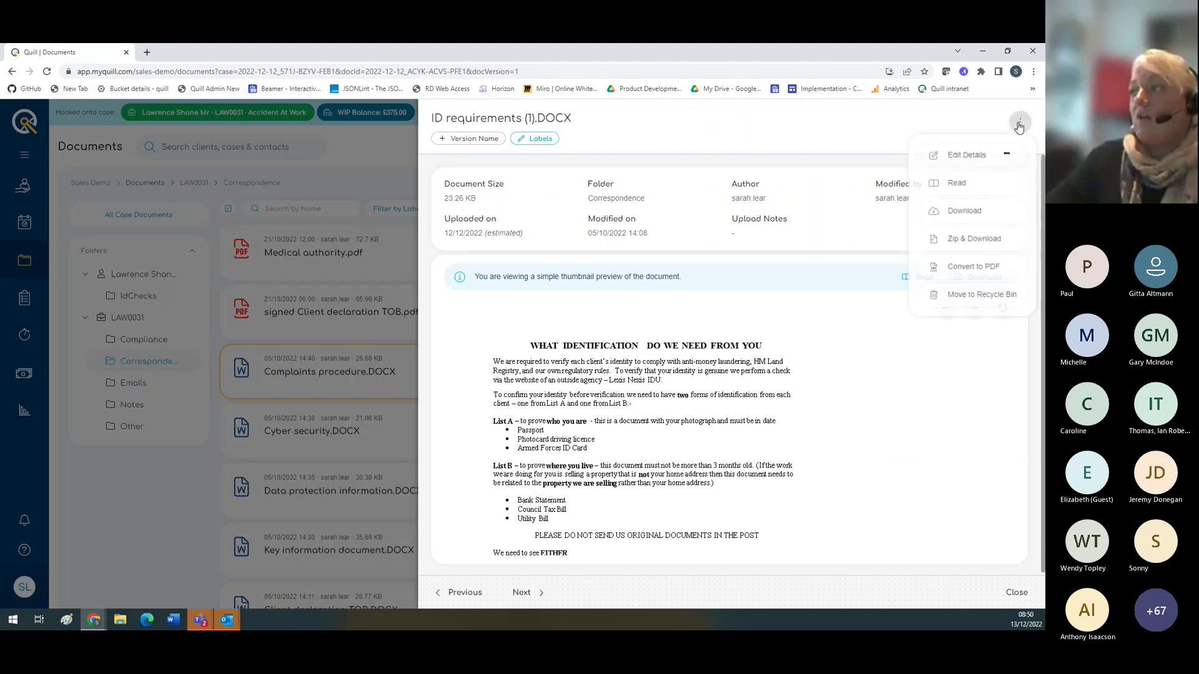
{"action": "left_click", "coordinate": [974, 155]}
{"action": "left_click", "coordinate": [512, 289]}
{"action": "key", "text": "BackSpace"}
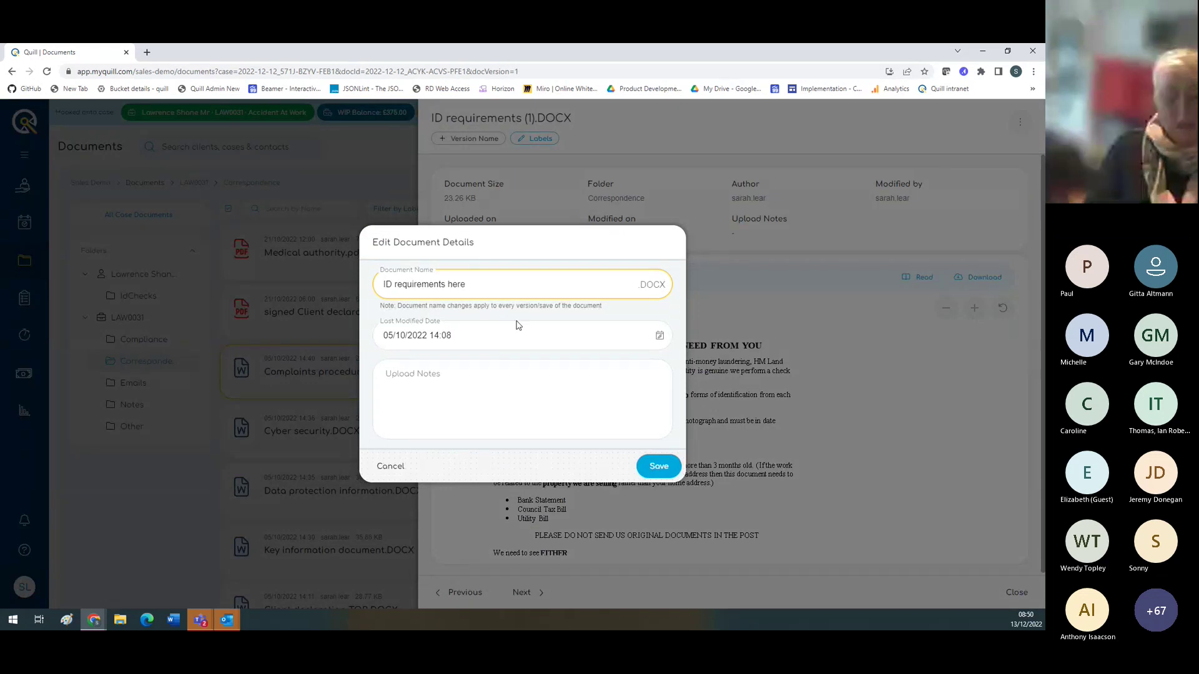
{"action": "left_click", "coordinate": [479, 385]}
{"action": "type", "text": "sea"}
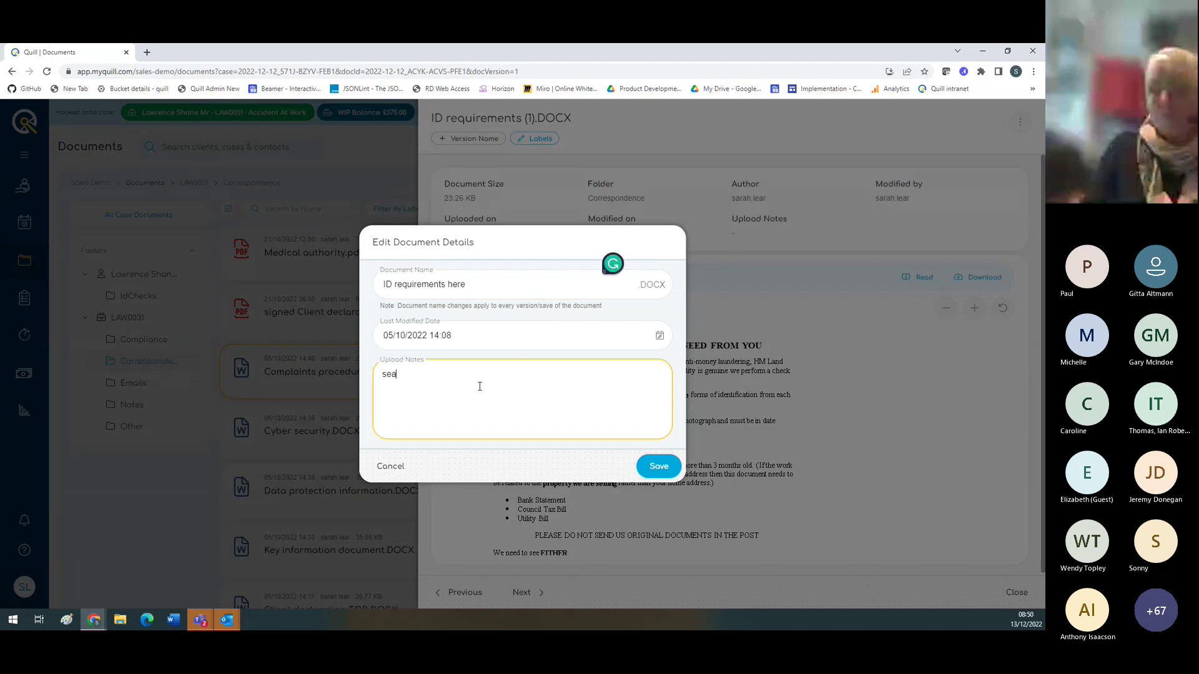
{"action": "type", "text": "rchable"}
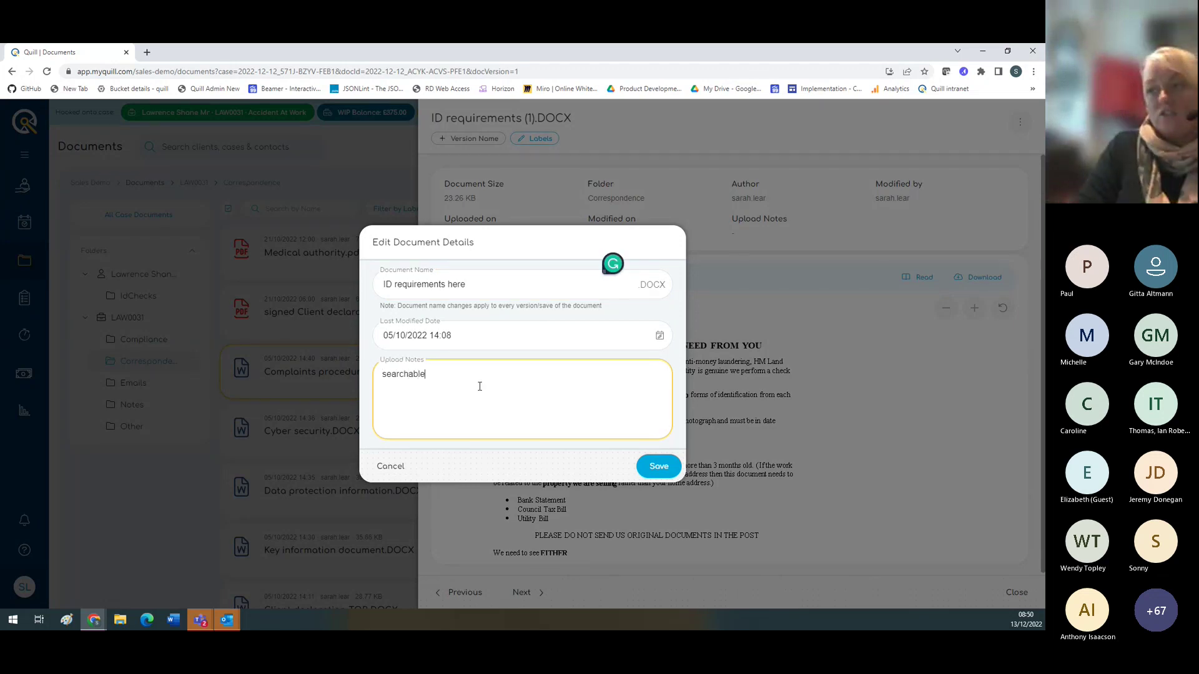
{"action": "left_click", "coordinate": [656, 466]}
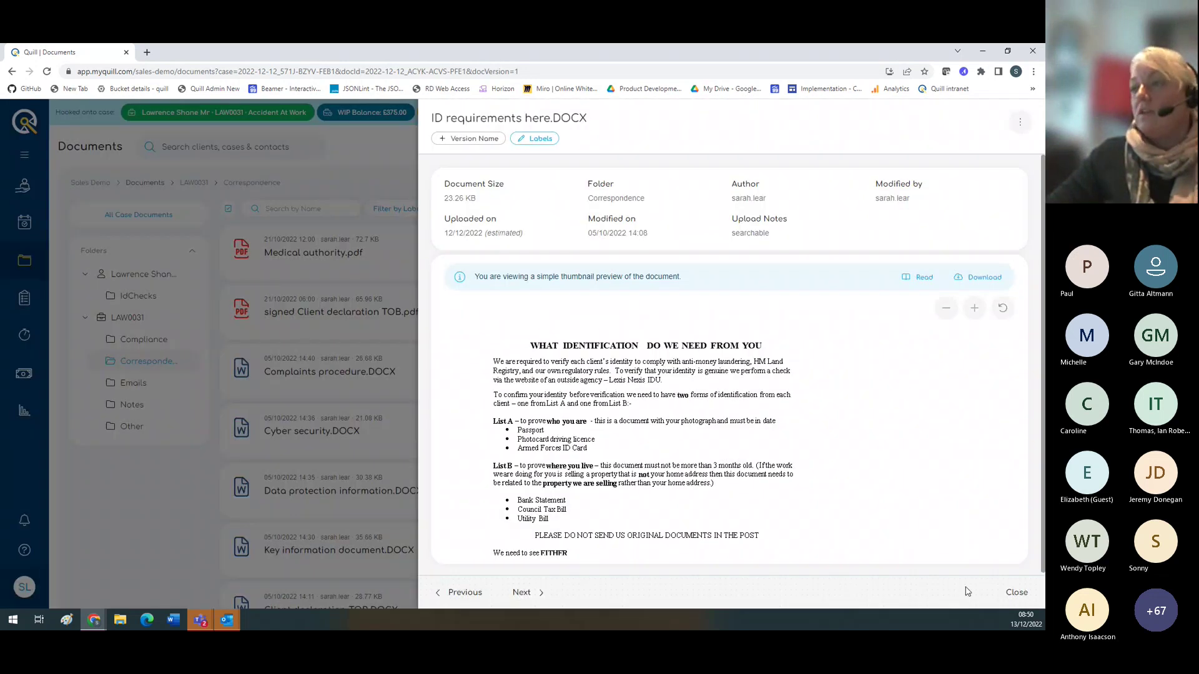
Step: Close the preview, search documents by name for 'search', then clear the search
{"action": "left_click", "coordinate": [1016, 592]}
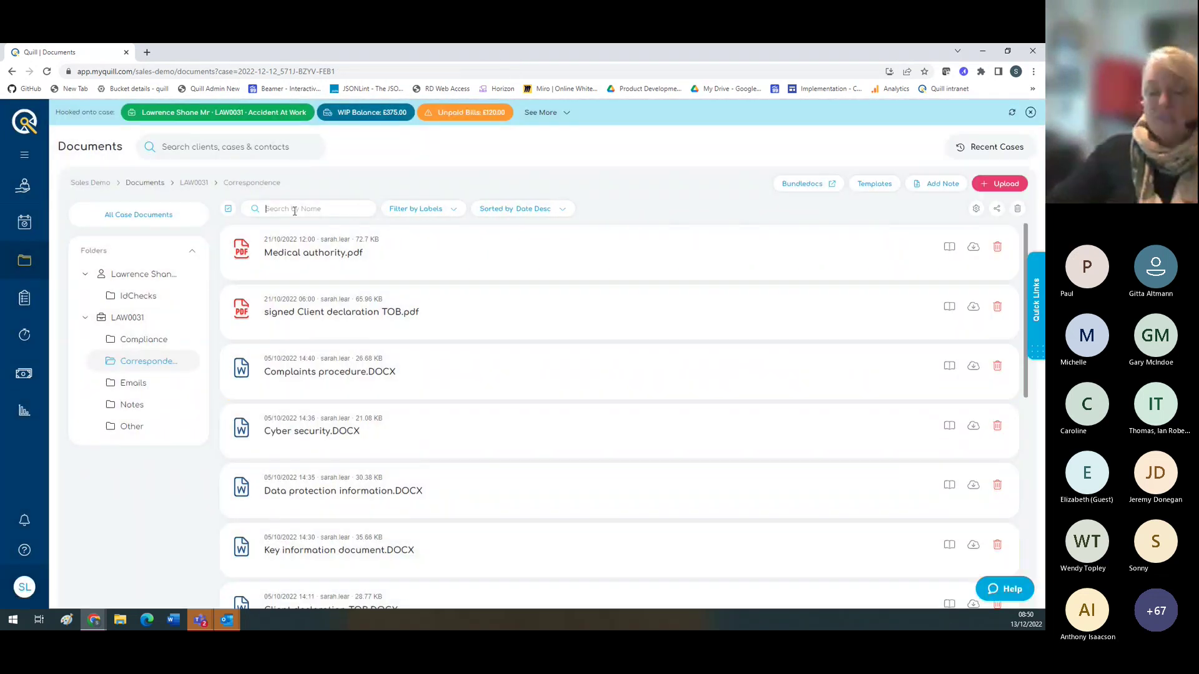
{"action": "left_click", "coordinate": [295, 210]}
{"action": "type", "text": "search"}
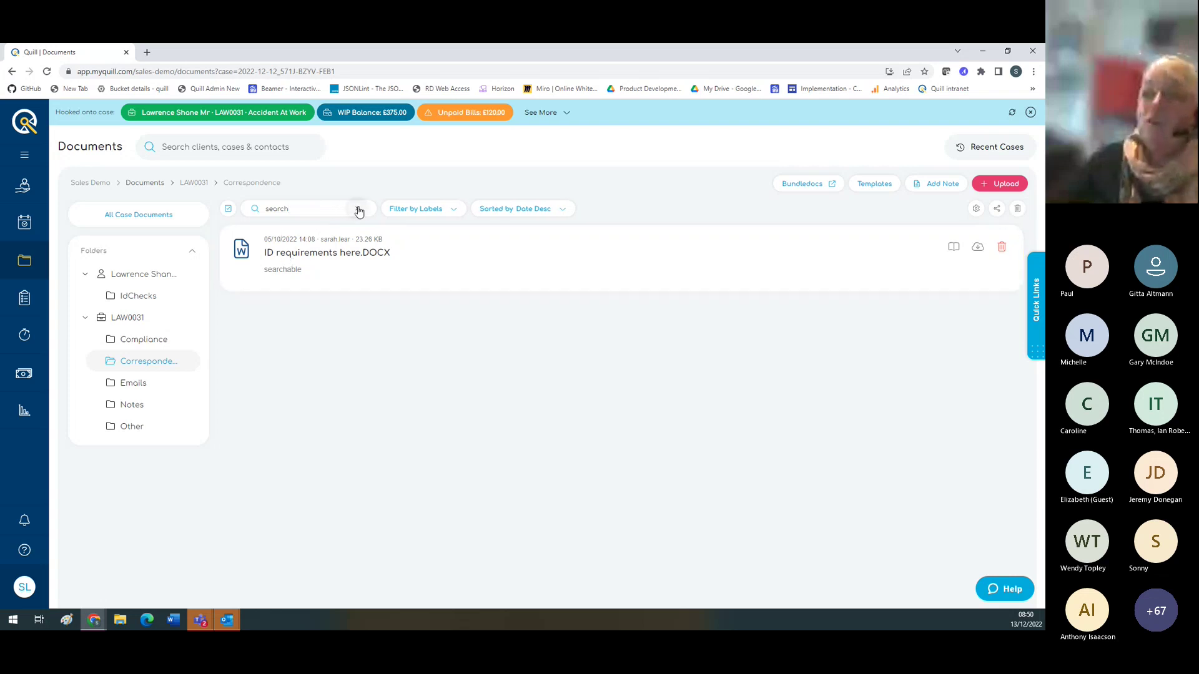
{"action": "left_click", "coordinate": [359, 210]}
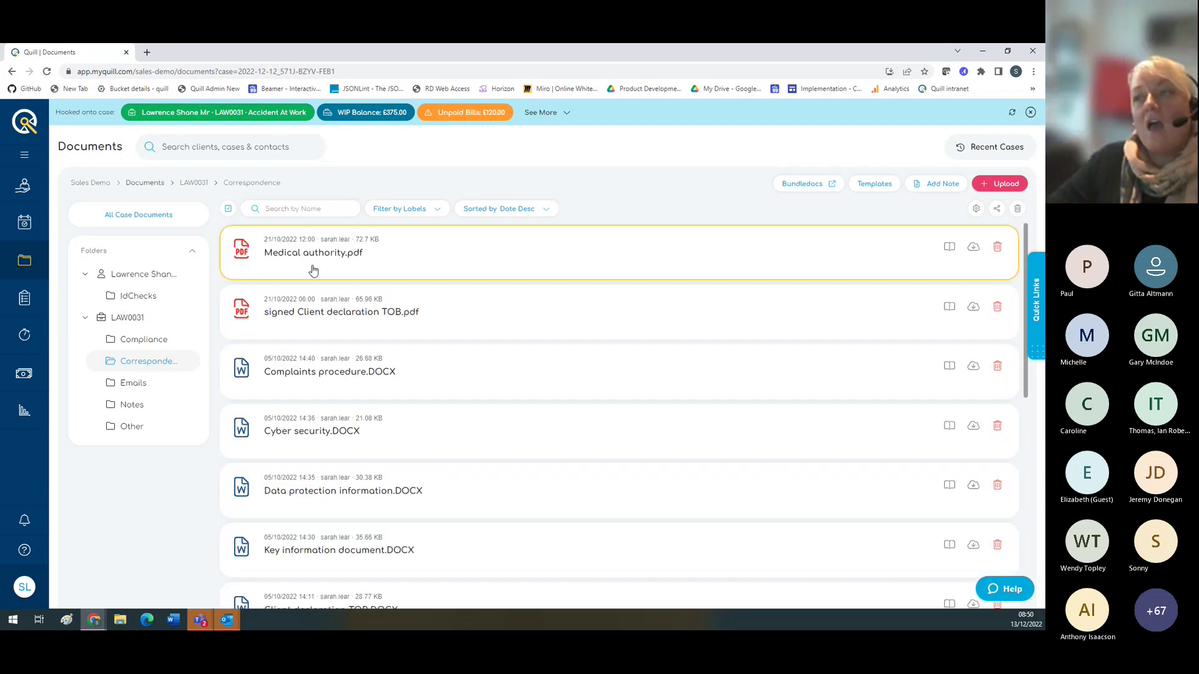
Step: Check the label filter and sort options without changing them, then open the Templates library
{"action": "left_click", "coordinate": [430, 210]}
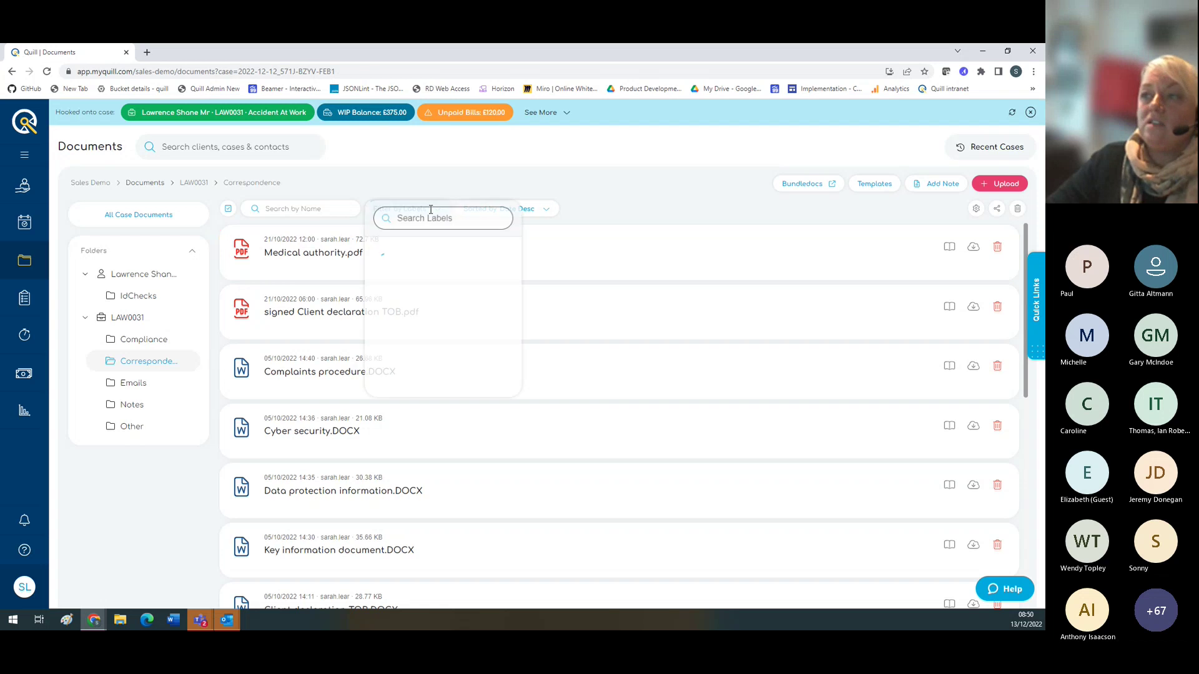
{"action": "left_click", "coordinate": [594, 207]}
{"action": "left_click", "coordinate": [542, 208]}
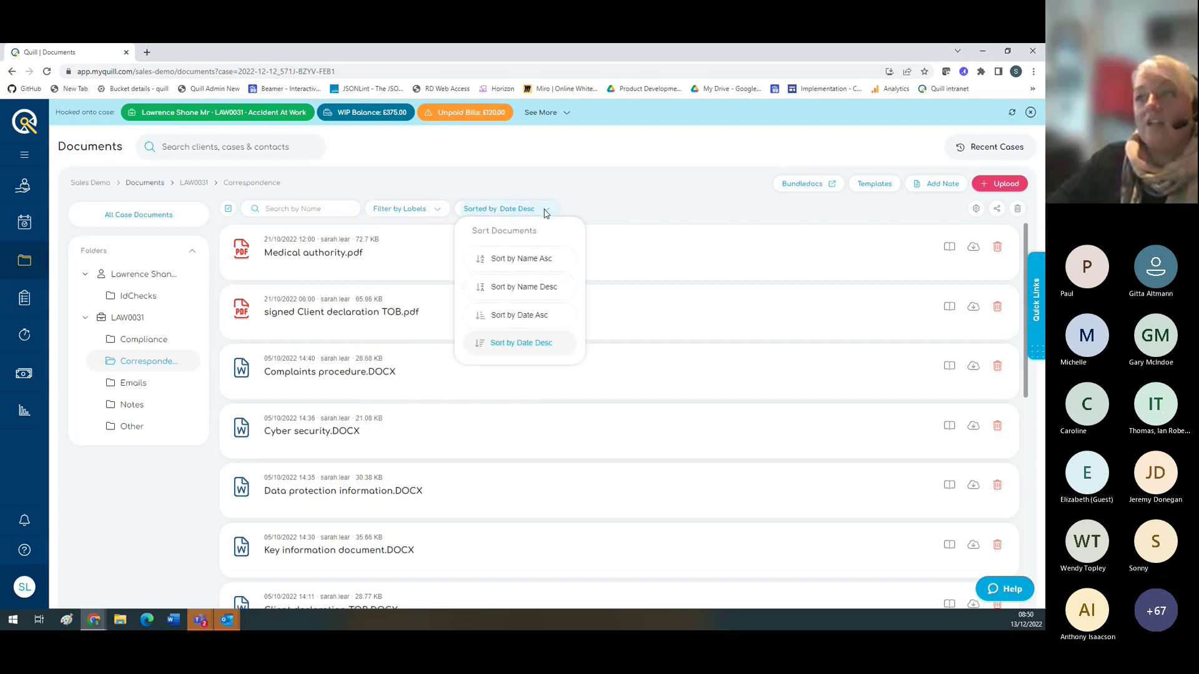
{"action": "left_click", "coordinate": [629, 199]}
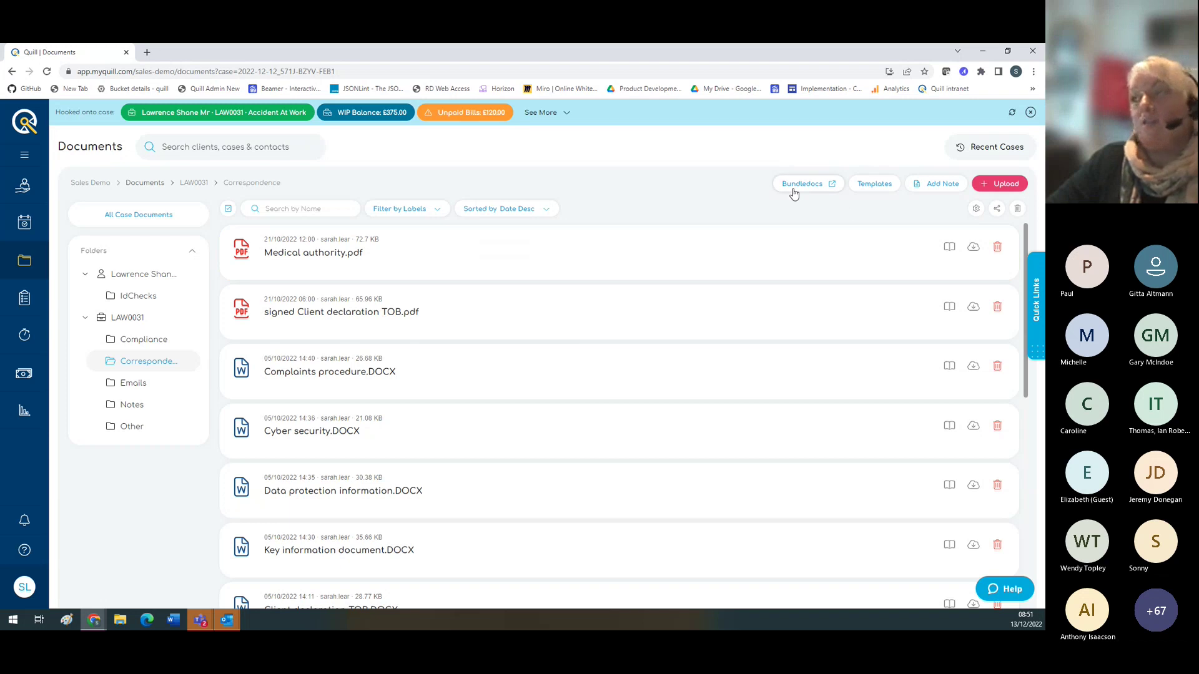
{"action": "left_click", "coordinate": [874, 185]}
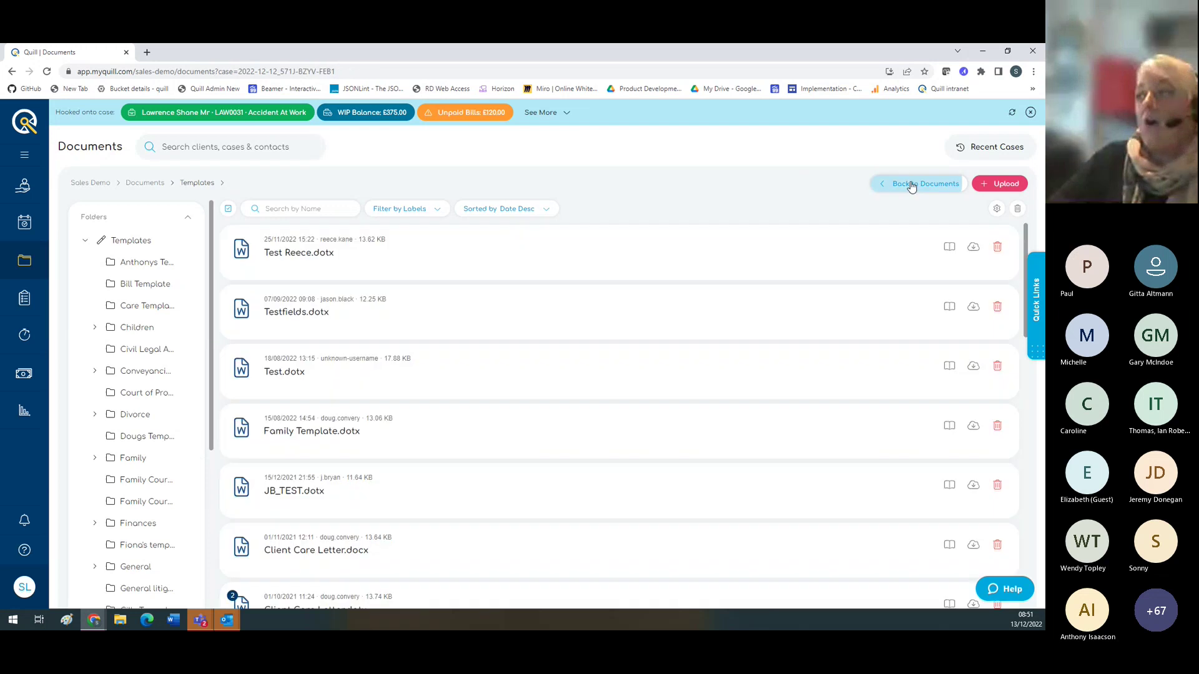
Step: Back in the case documents, add and upload a 'Telephione' file note
{"action": "left_click", "coordinate": [917, 183]}
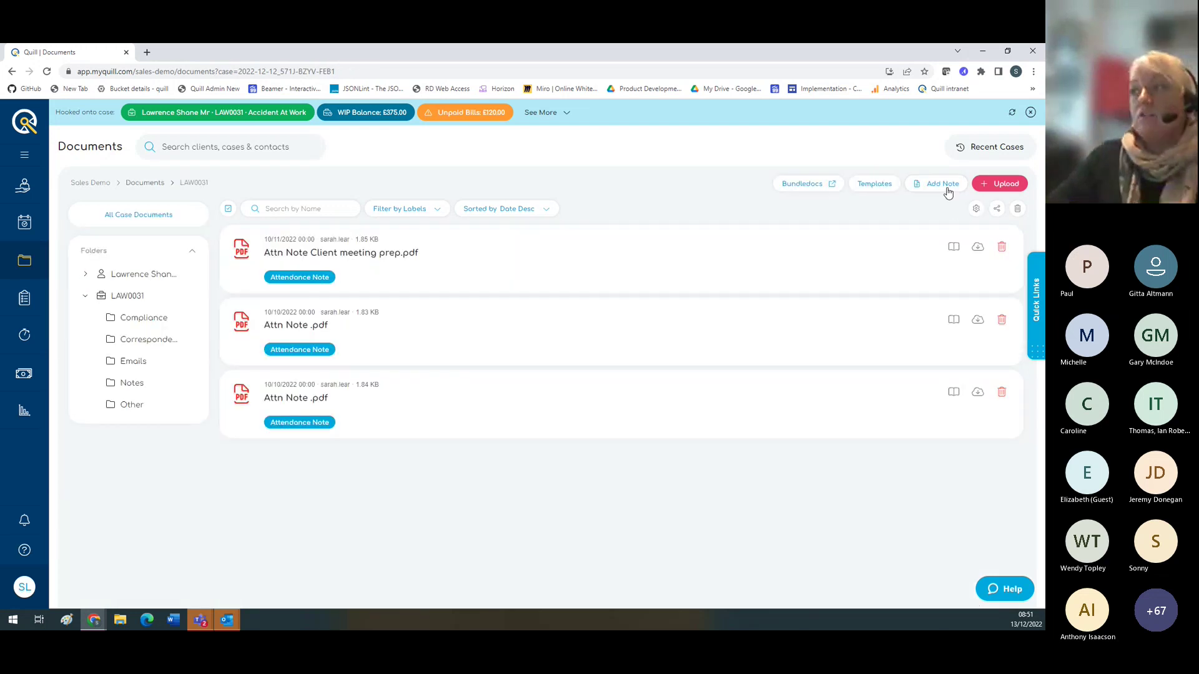
{"action": "left_click", "coordinate": [947, 191]}
{"action": "type", "text": "Teleph"}
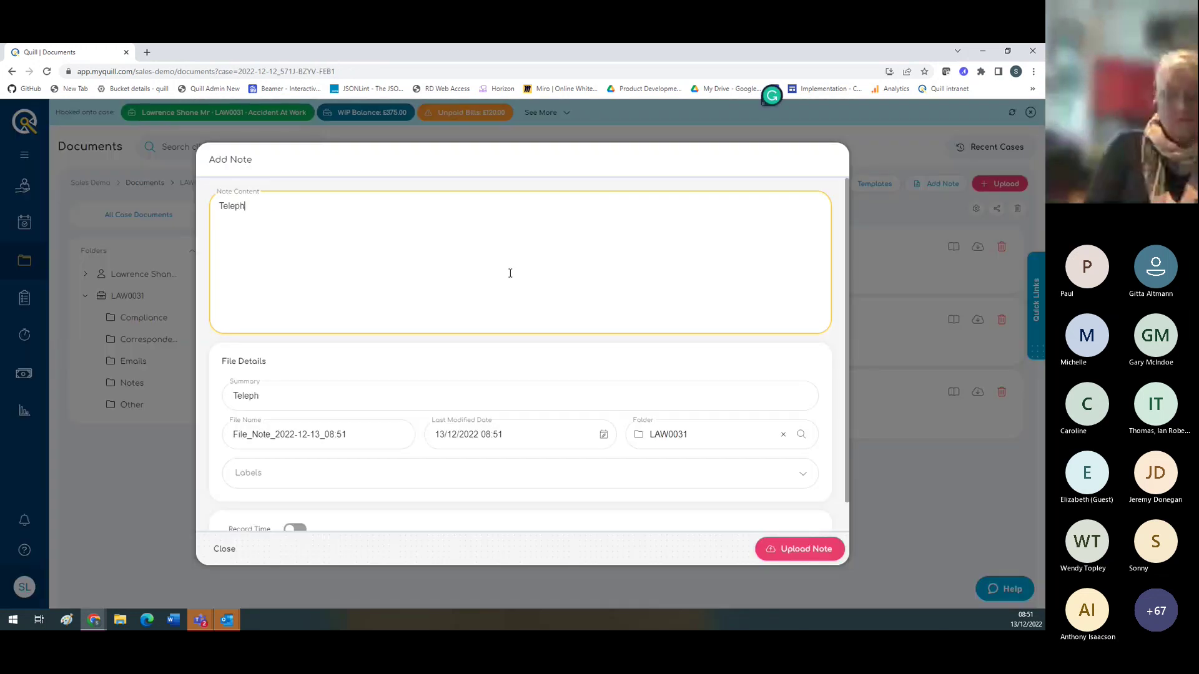
{"action": "type", "text": "ione"}
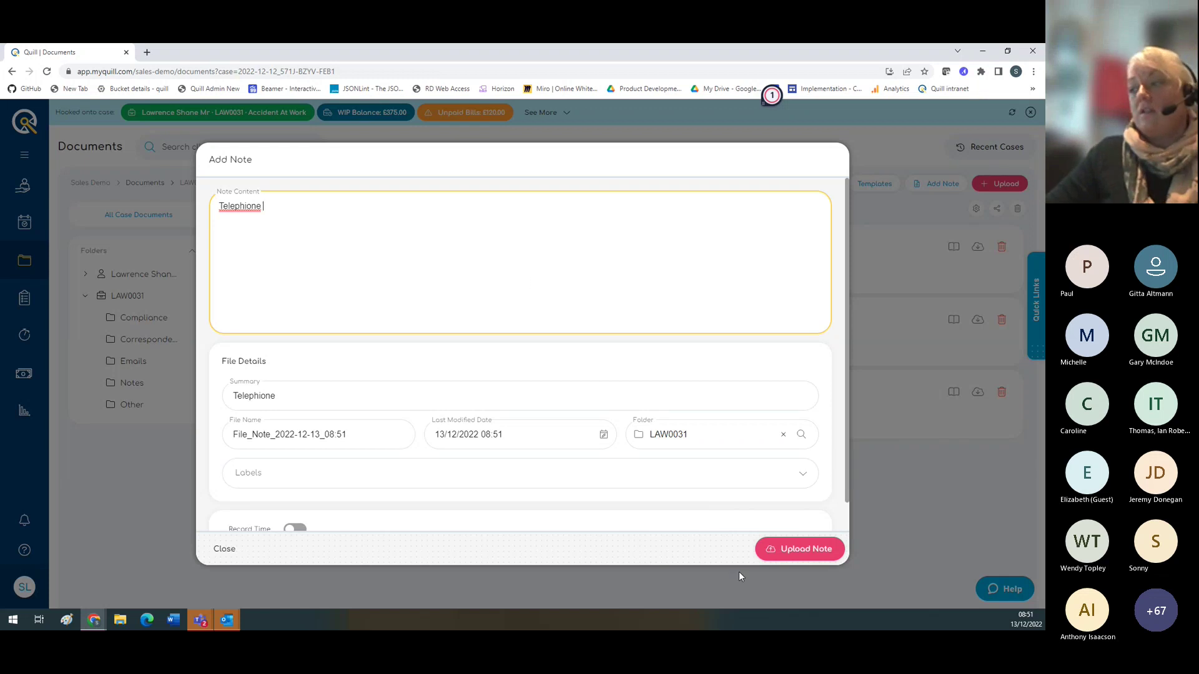
{"action": "left_click", "coordinate": [823, 550]}
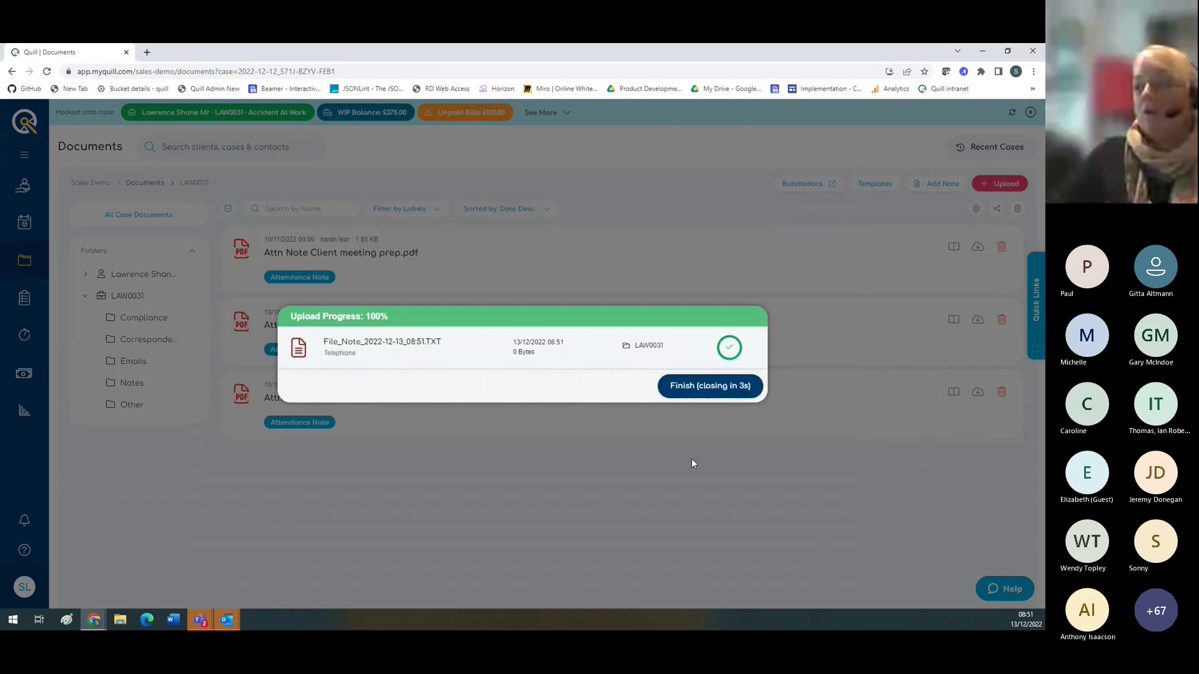
{"action": "left_click", "coordinate": [673, 386]}
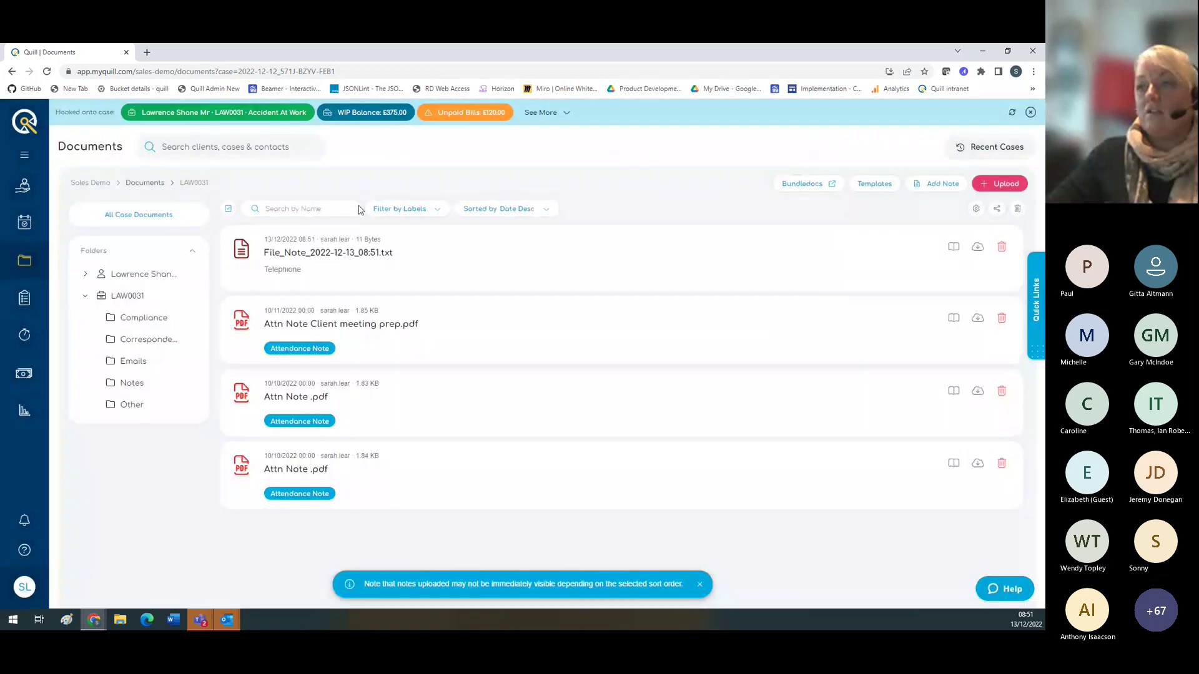
Step: Open the upload area, cancel the file browser, and close it without uploading
{"action": "left_click", "coordinate": [1001, 183]}
{"action": "left_click", "coordinate": [496, 422]}
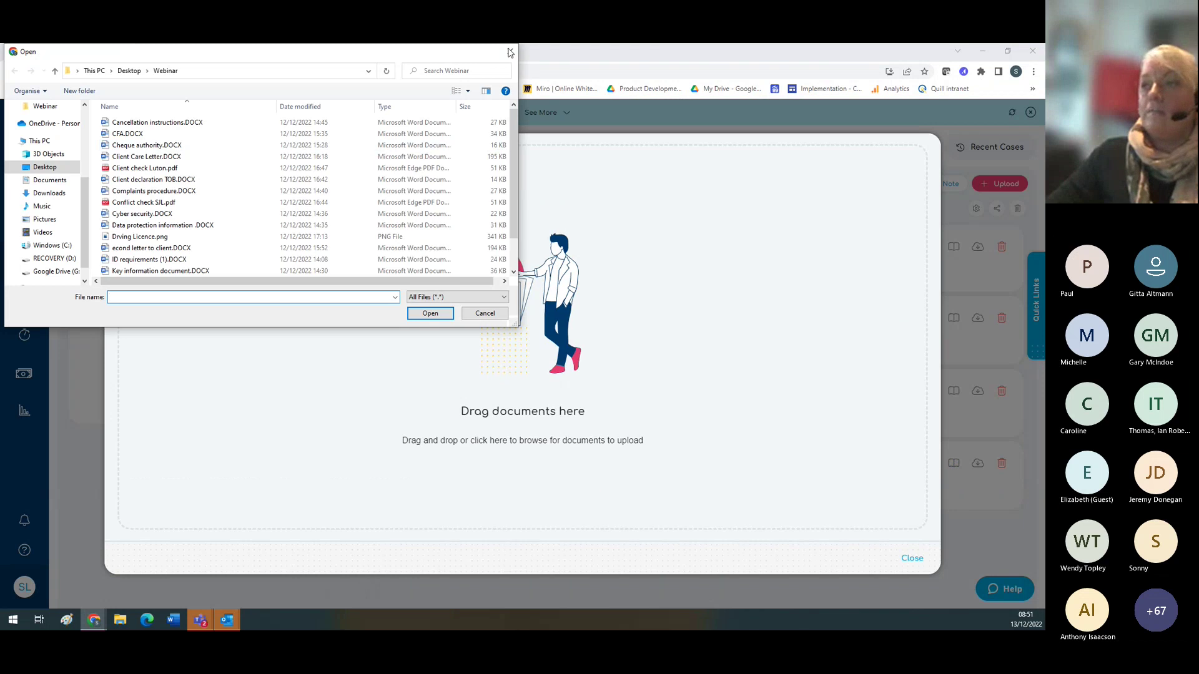
{"action": "left_click", "coordinate": [485, 313]}
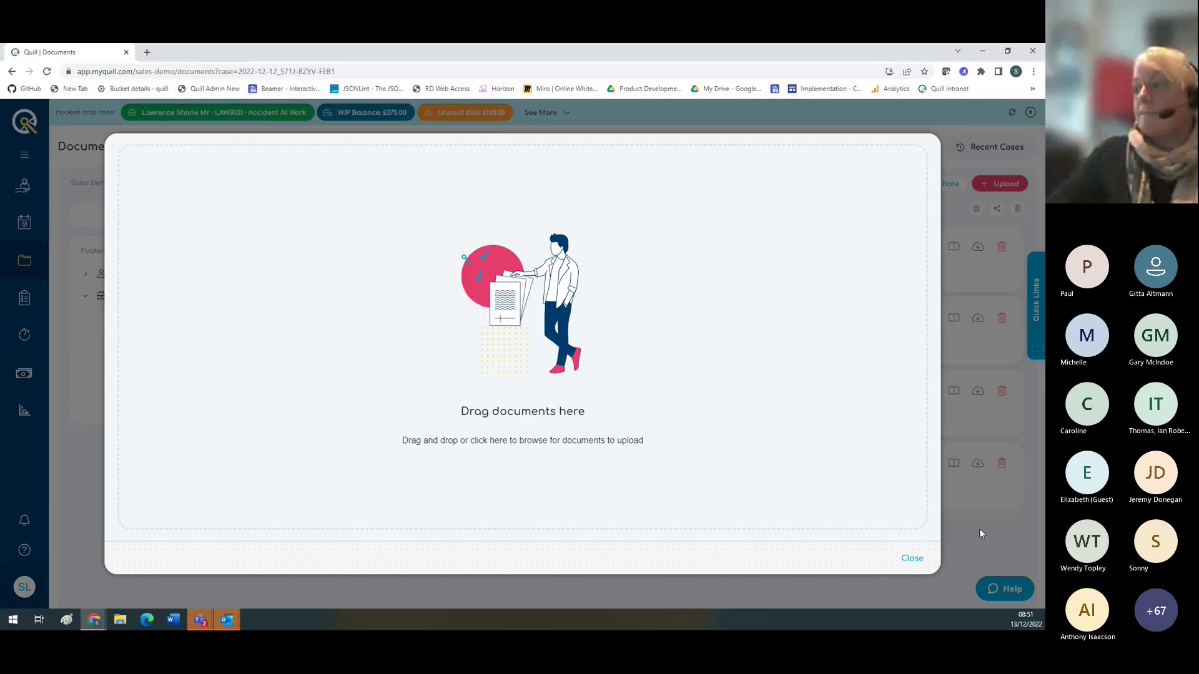
{"action": "left_click", "coordinate": [919, 564]}
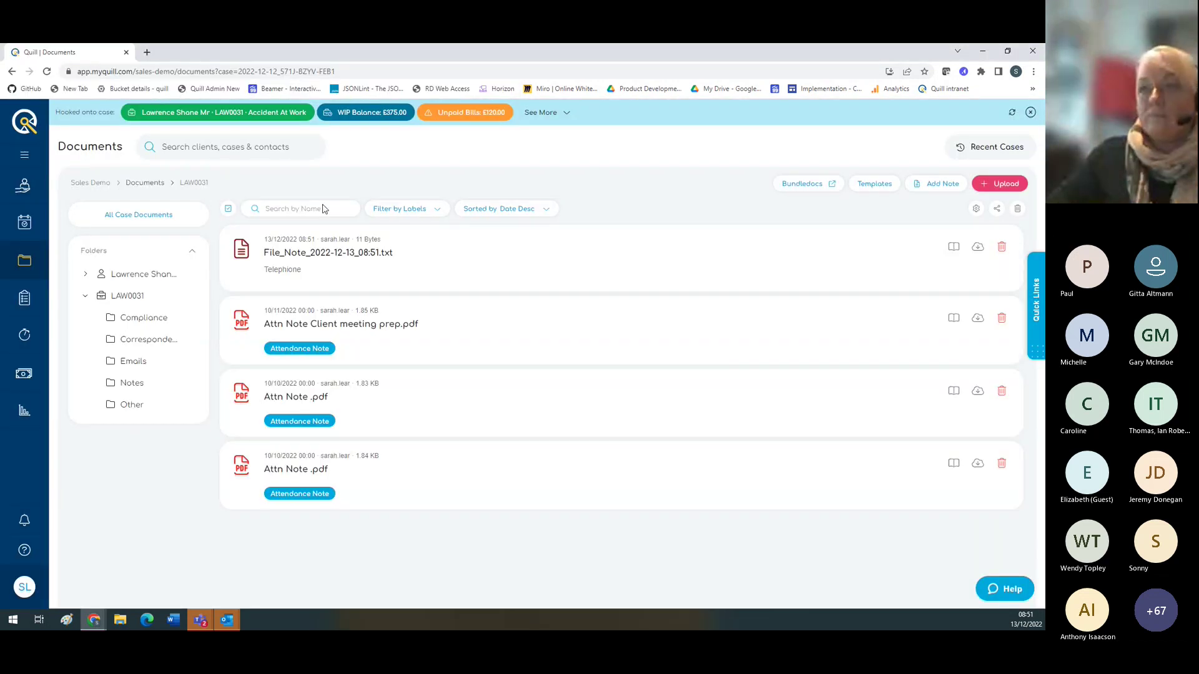
Step: View all case documents together and their grouping settings, then return to the folder view
{"action": "left_click", "coordinate": [127, 215]}
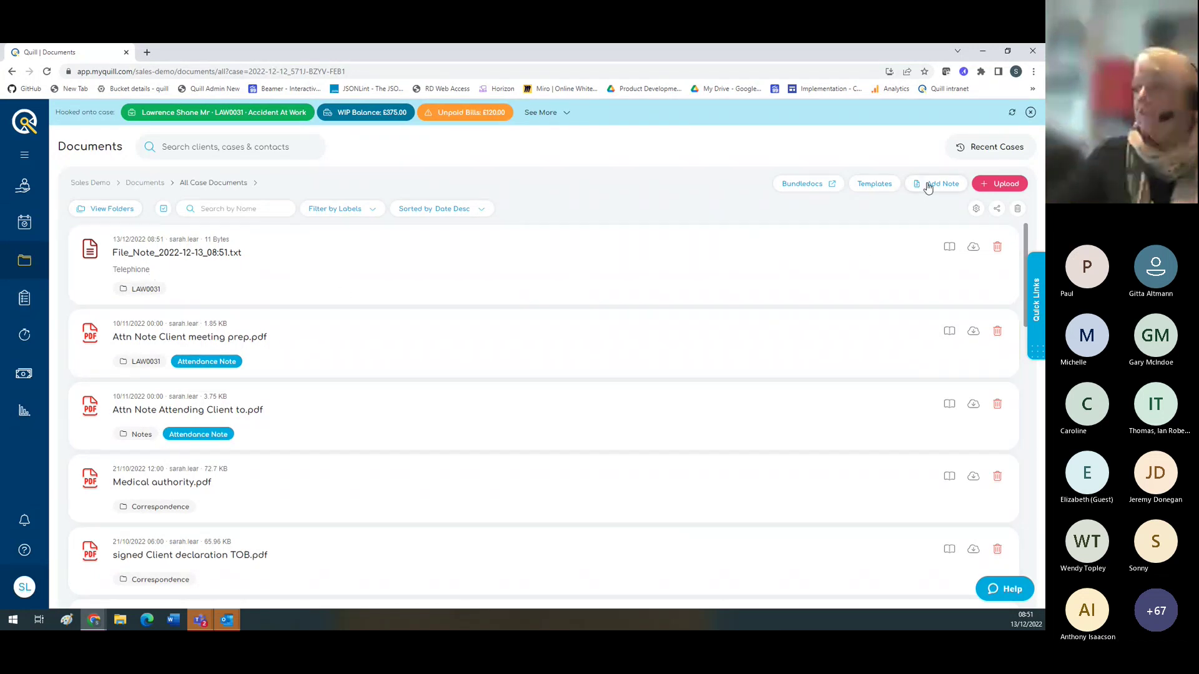
{"action": "left_click", "coordinate": [974, 214]}
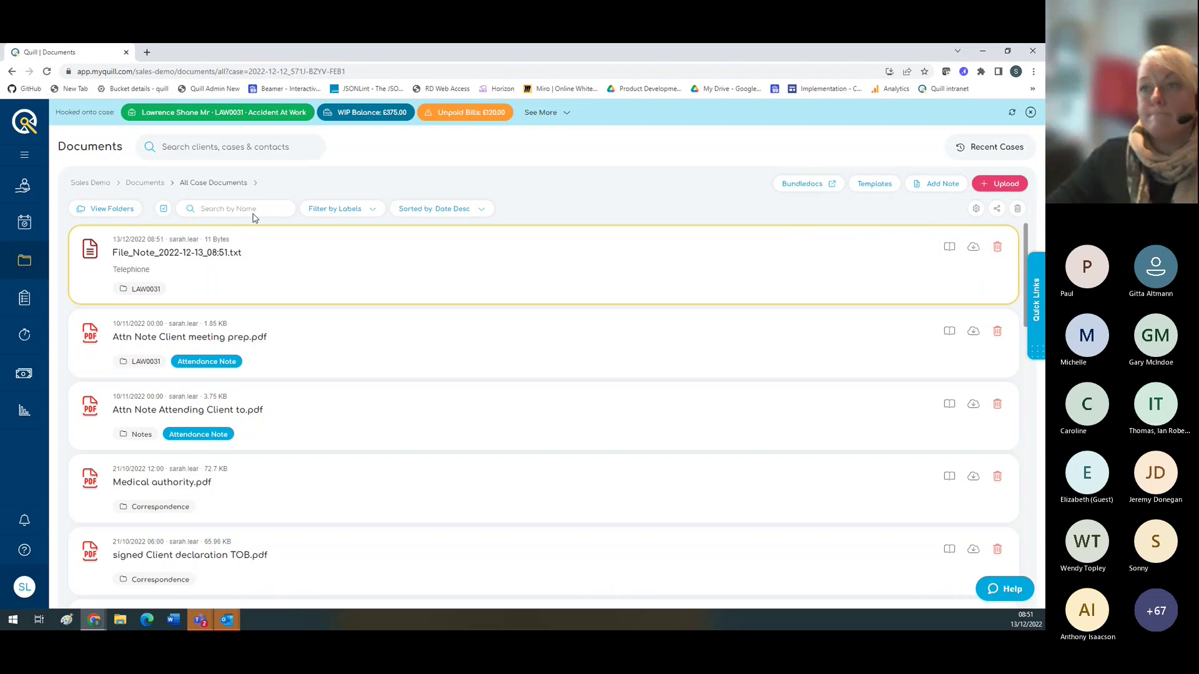
{"action": "left_click", "coordinate": [144, 184]}
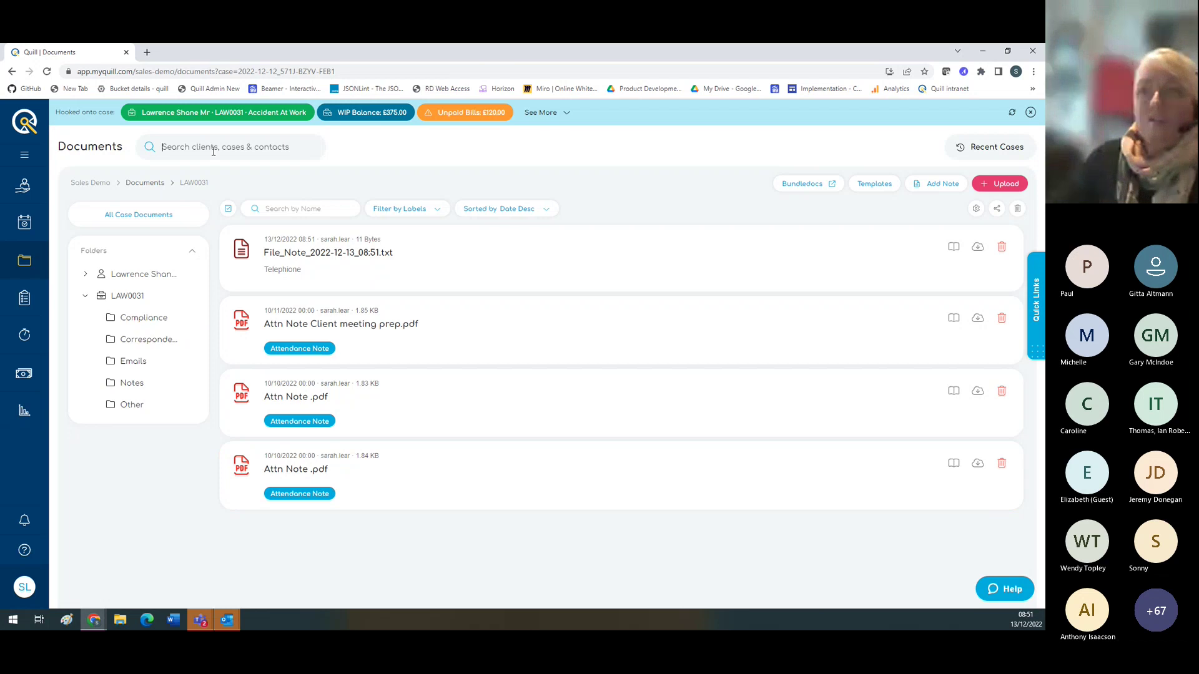
Step: Look over Recent Cases, the case summary and quick links, then go to Forms
{"action": "left_click", "coordinate": [968, 149]}
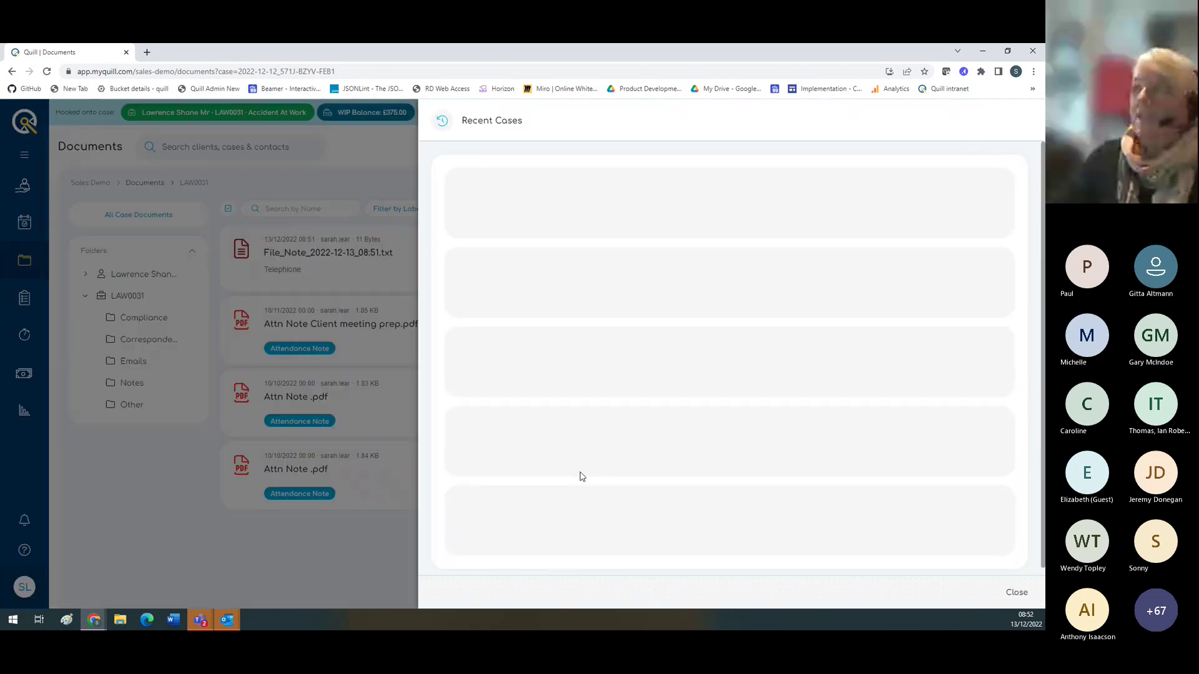
{"action": "left_click", "coordinate": [1024, 593]}
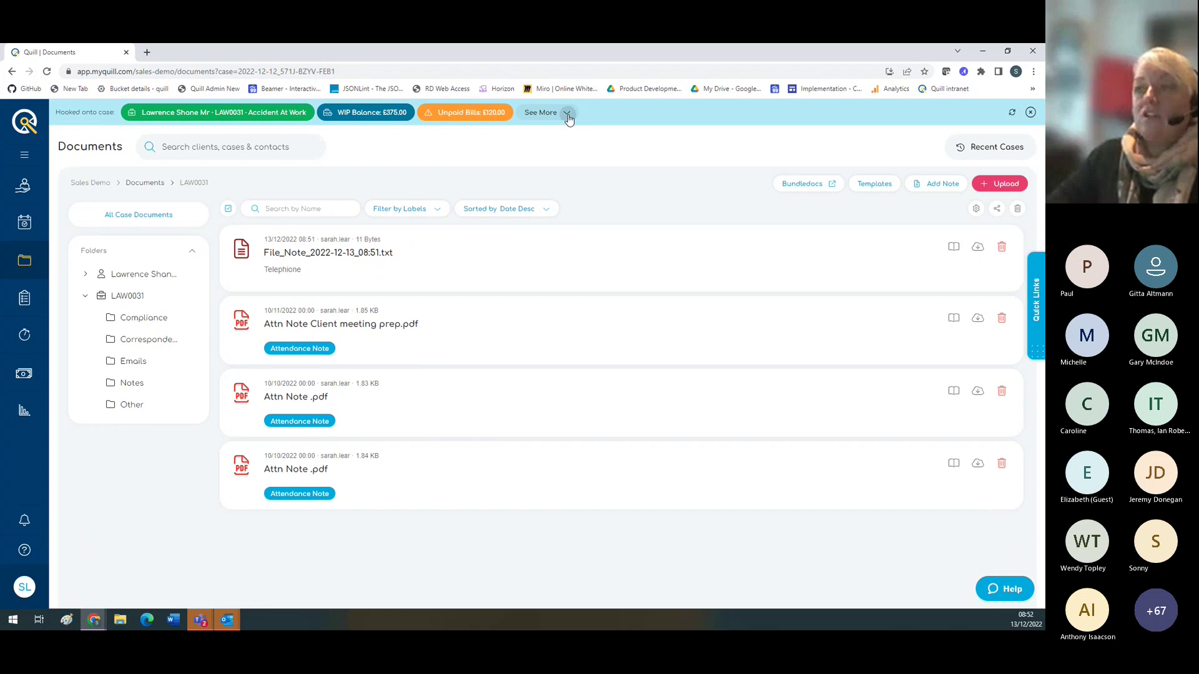
{"action": "left_click", "coordinate": [567, 114]}
{"action": "left_click", "coordinate": [569, 118]}
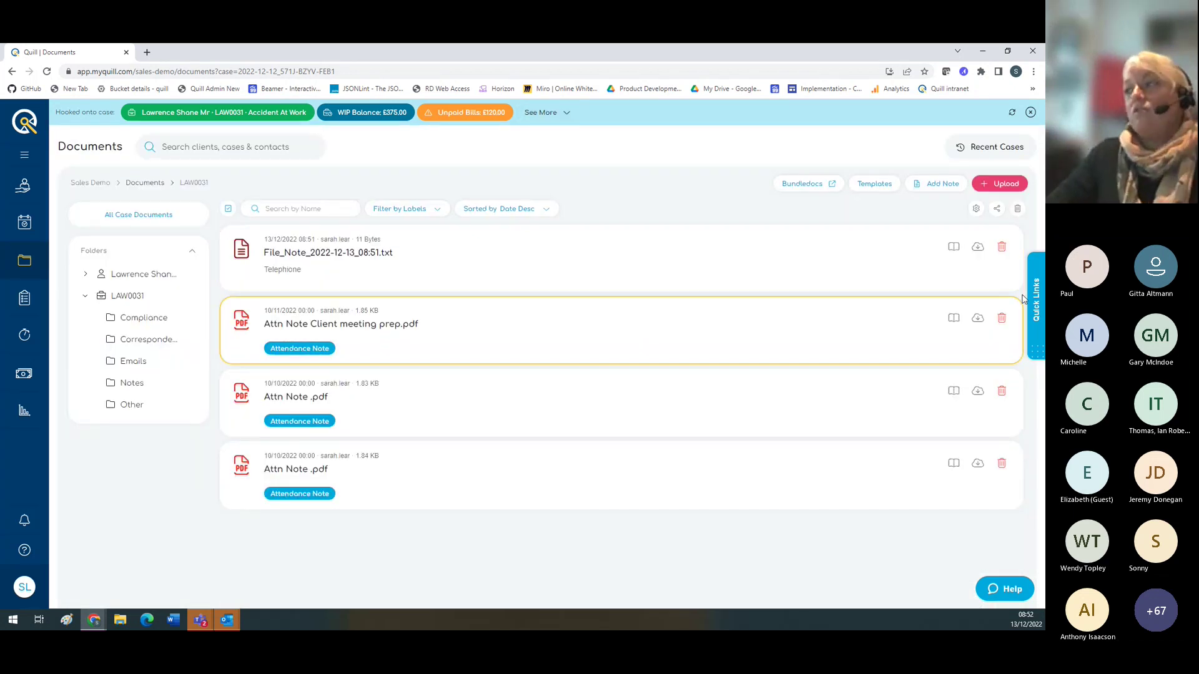
{"action": "left_click", "coordinate": [1033, 312]}
{"action": "left_click", "coordinate": [929, 315]}
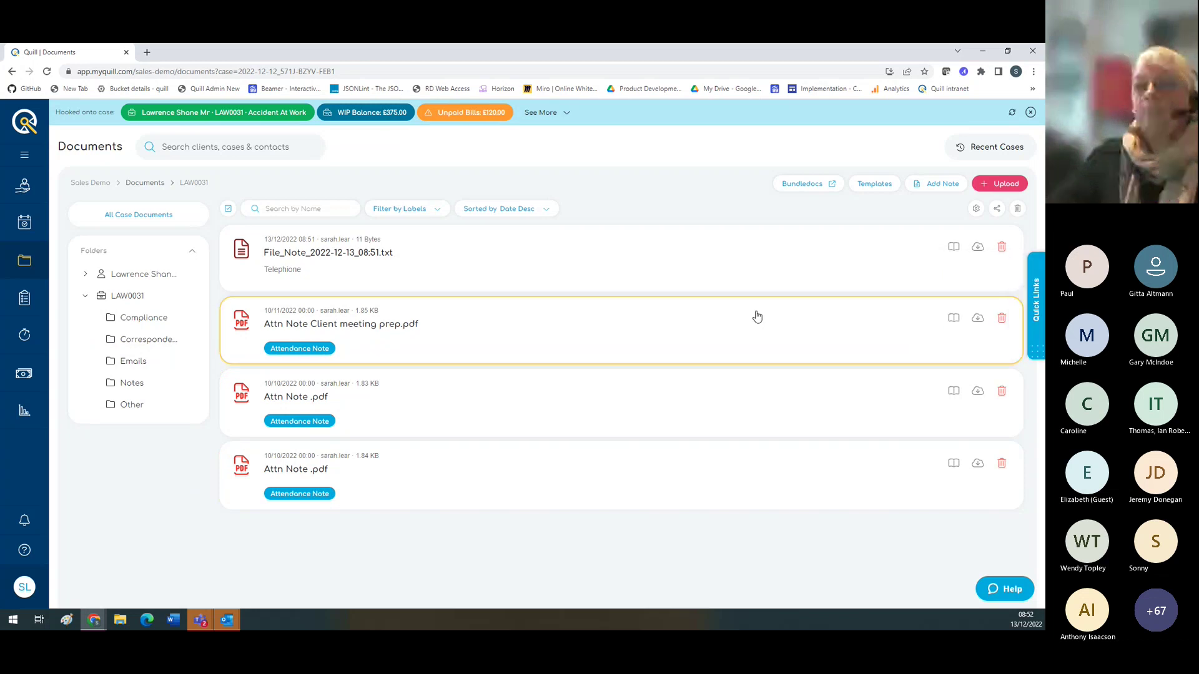
{"action": "left_click", "coordinate": [23, 301]}
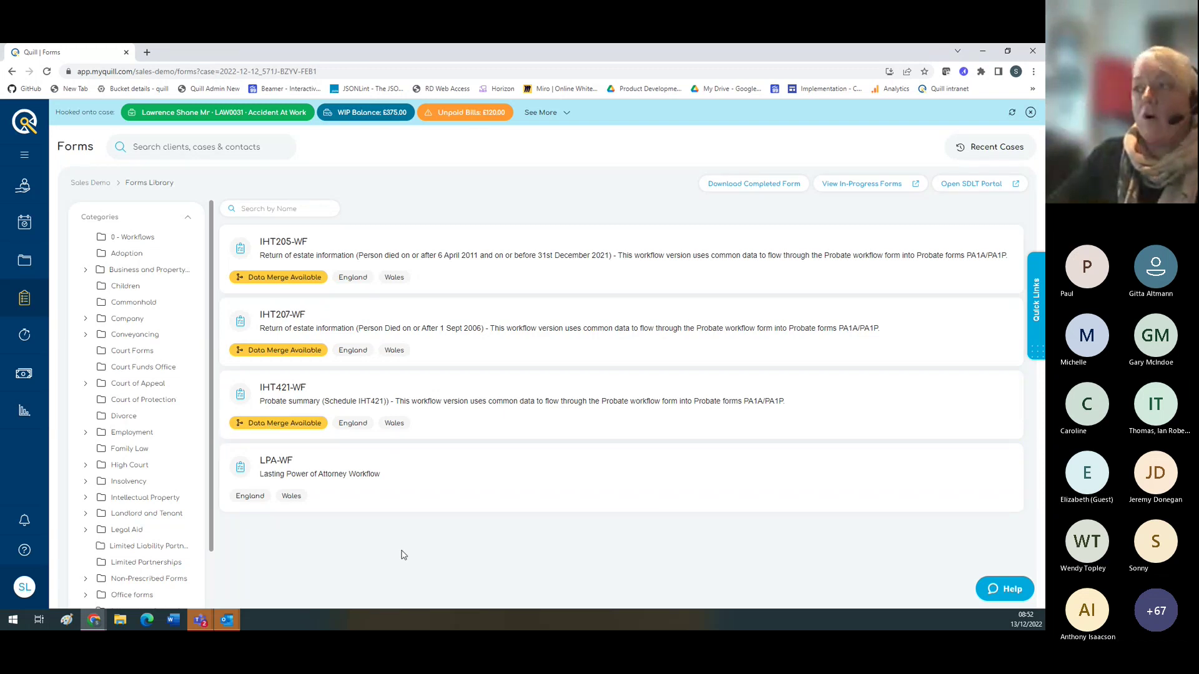
Step: View Download Completed Form and its status filter unchanged, then return to the Forms Library
{"action": "left_click", "coordinate": [727, 188]}
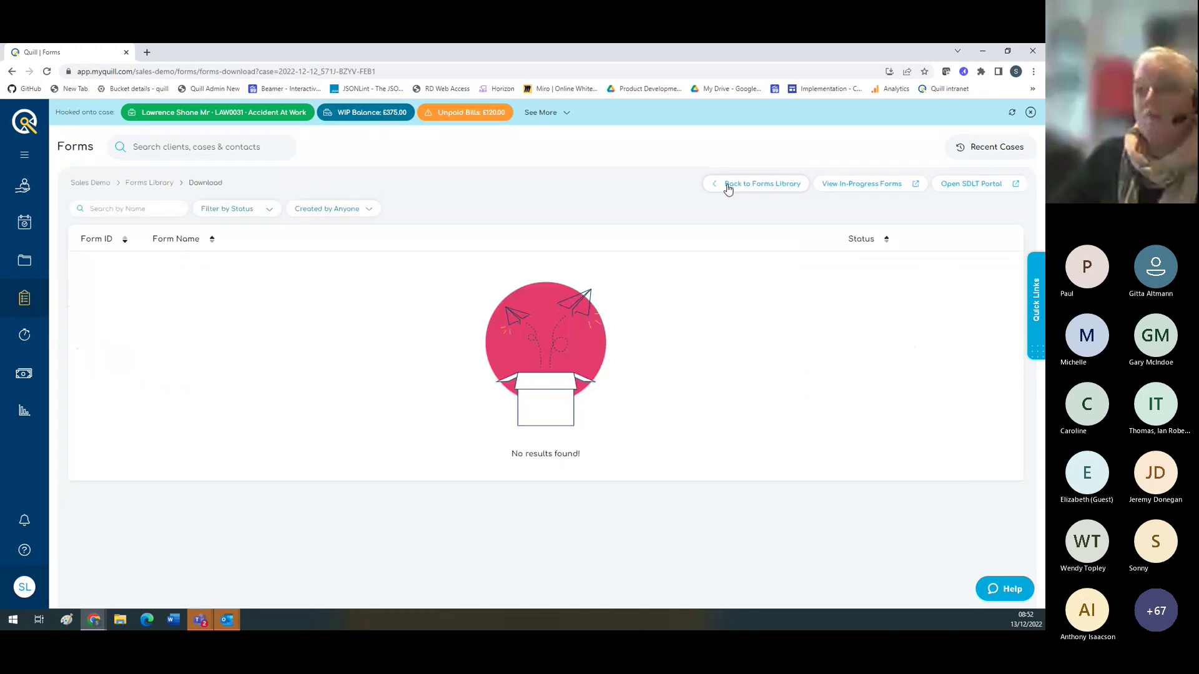
{"action": "left_click", "coordinate": [269, 210]}
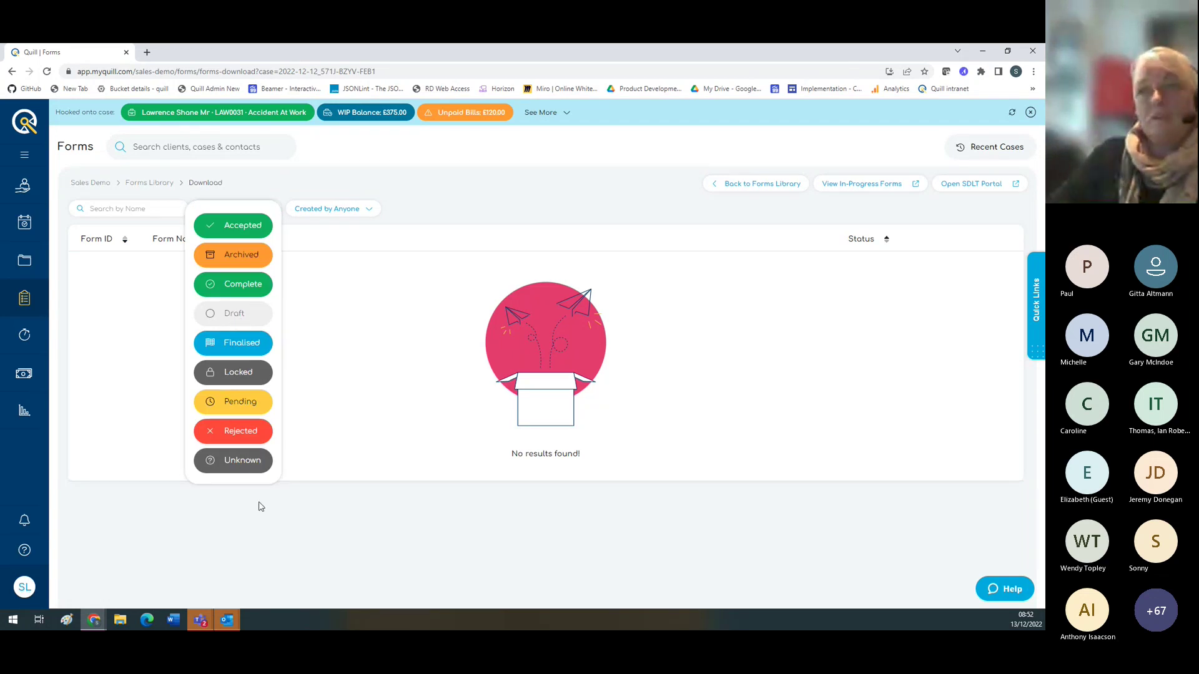
{"action": "left_click", "coordinate": [458, 210]}
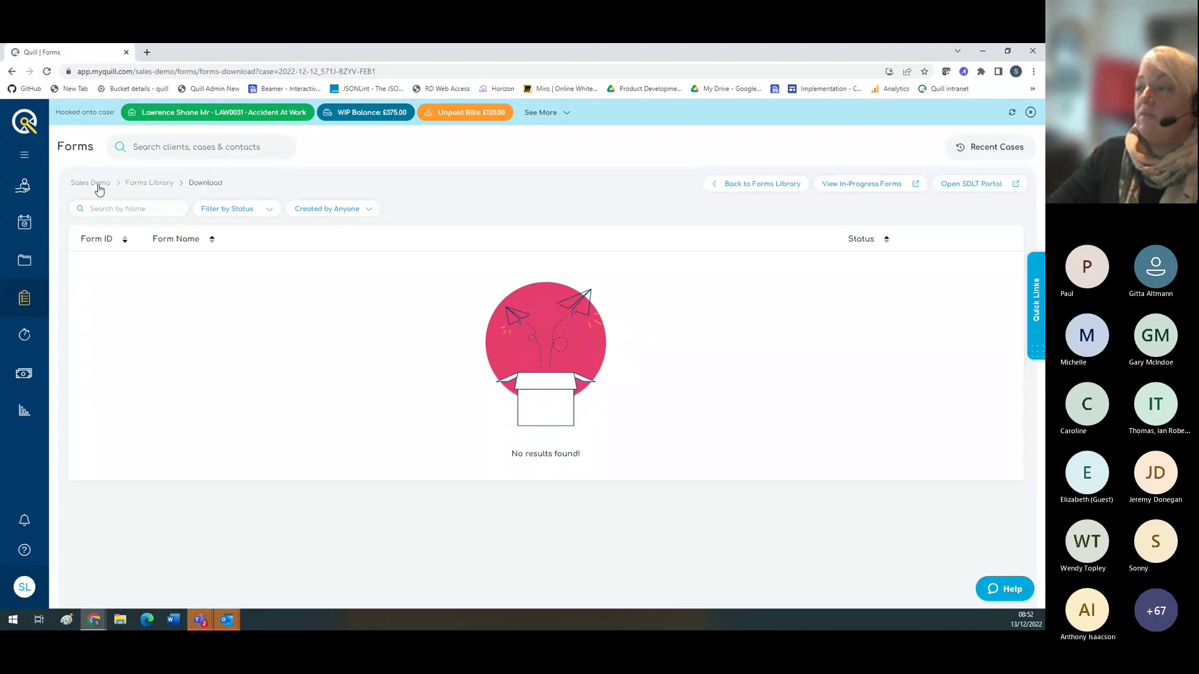
{"action": "left_click", "coordinate": [33, 301]}
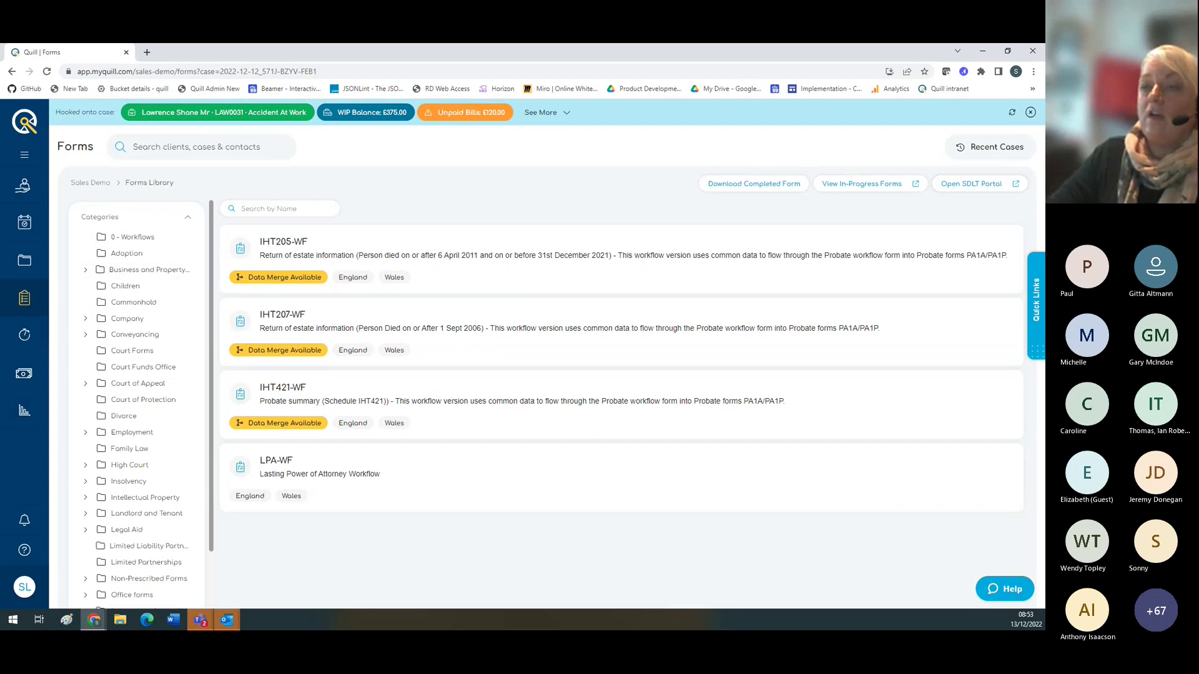
Step: Browse Time, the dashboard, Documents and quick links, then return to time recording
{"action": "left_click", "coordinate": [23, 343]}
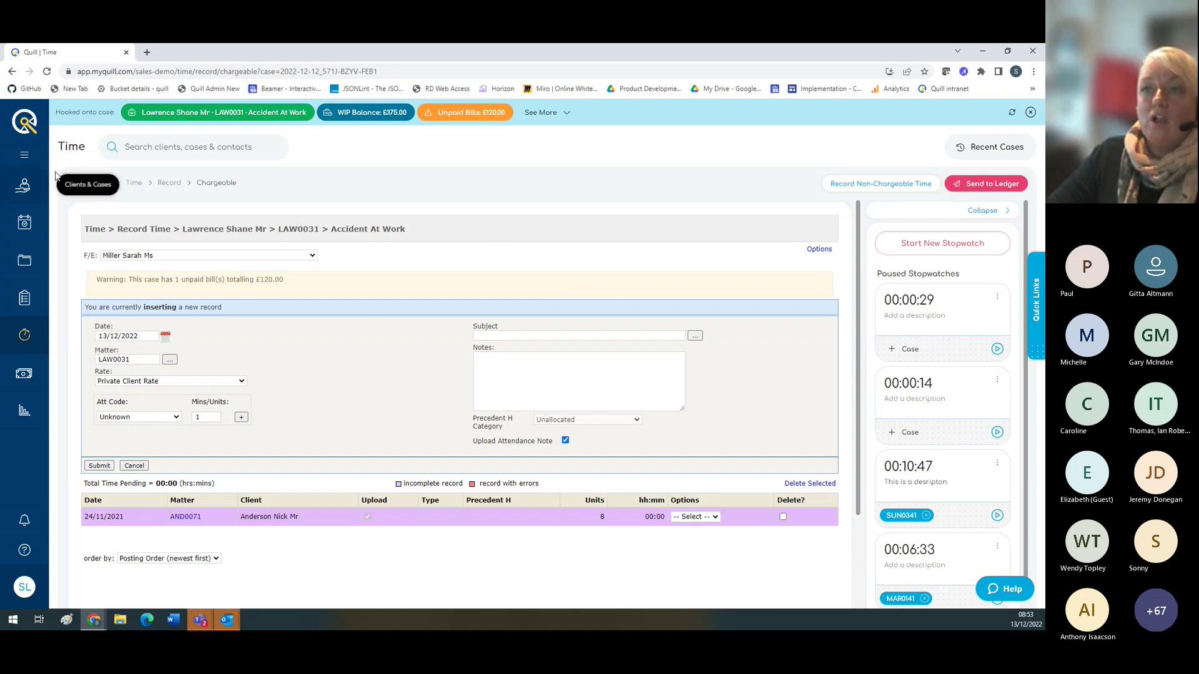
{"action": "left_click", "coordinate": [26, 123]}
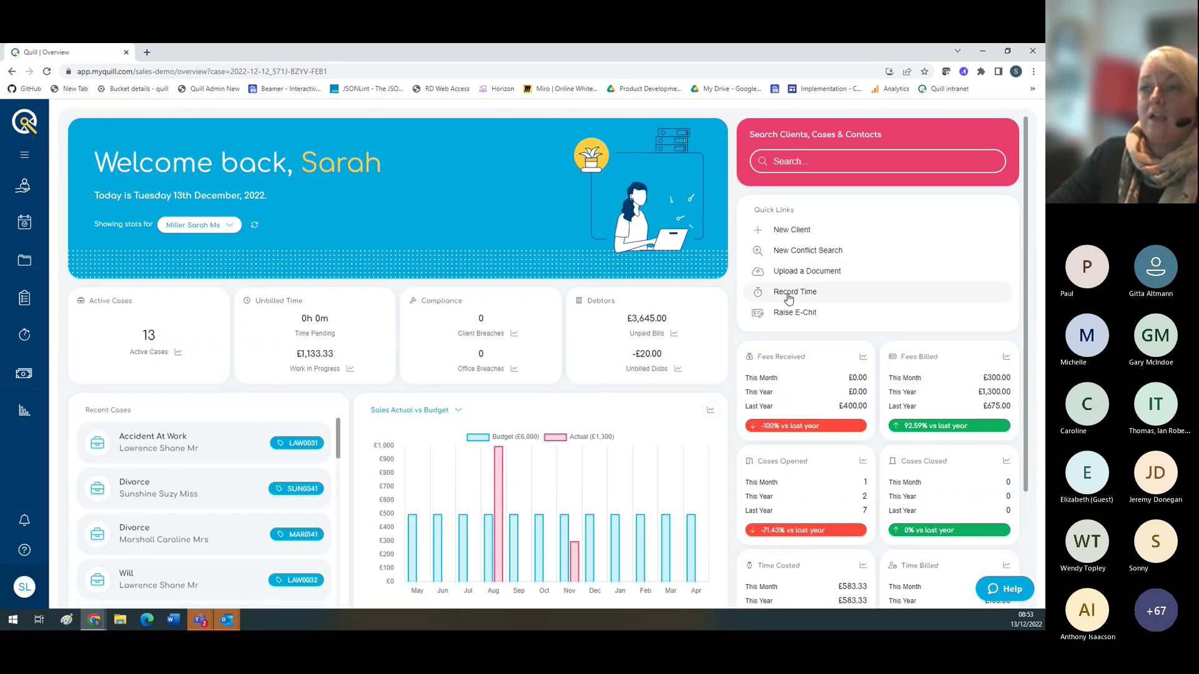
{"action": "left_click", "coordinate": [24, 337]}
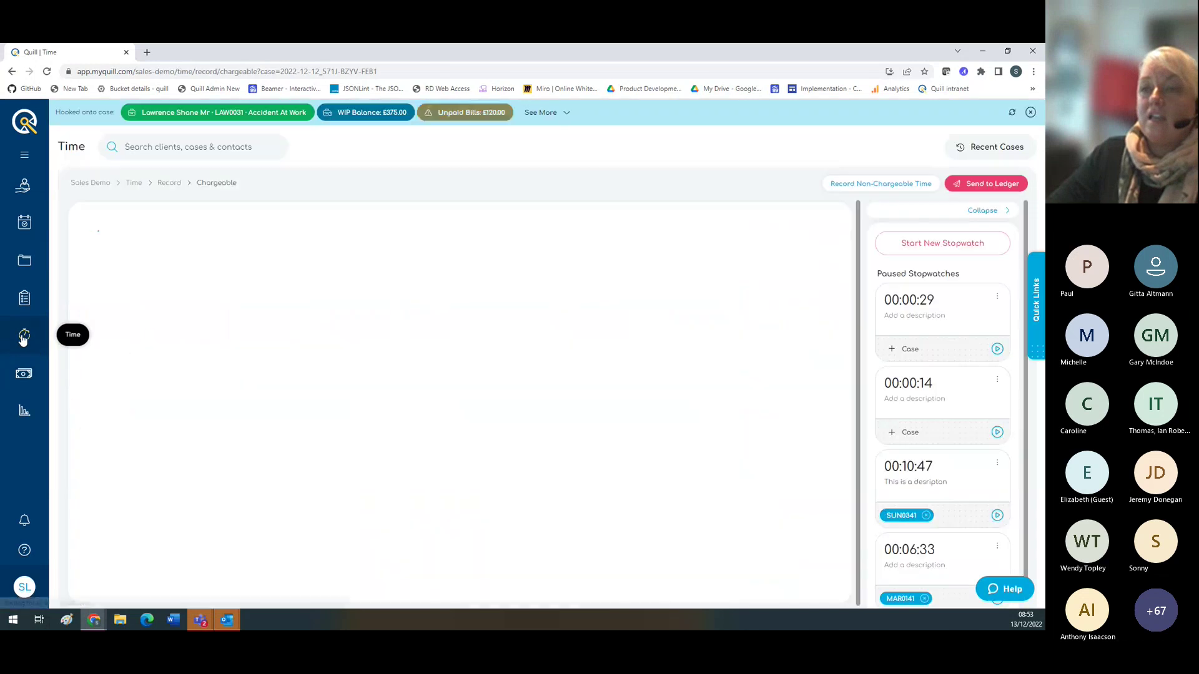
{"action": "left_click", "coordinate": [24, 261]}
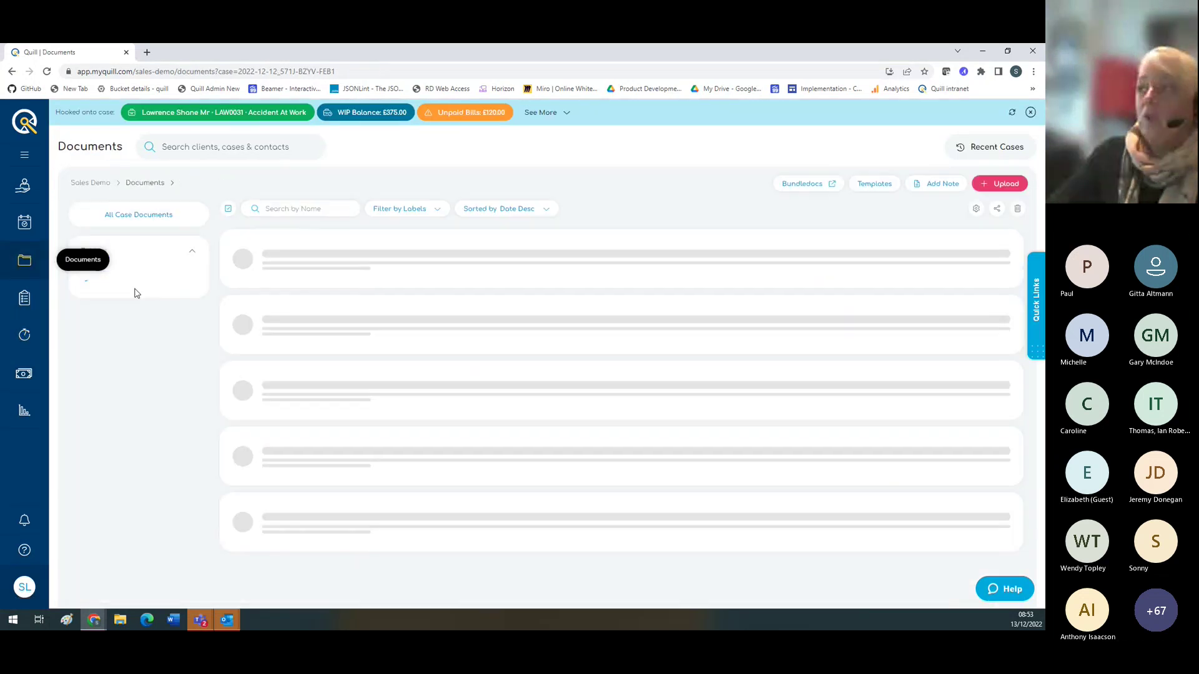
{"action": "left_click", "coordinate": [1035, 306]}
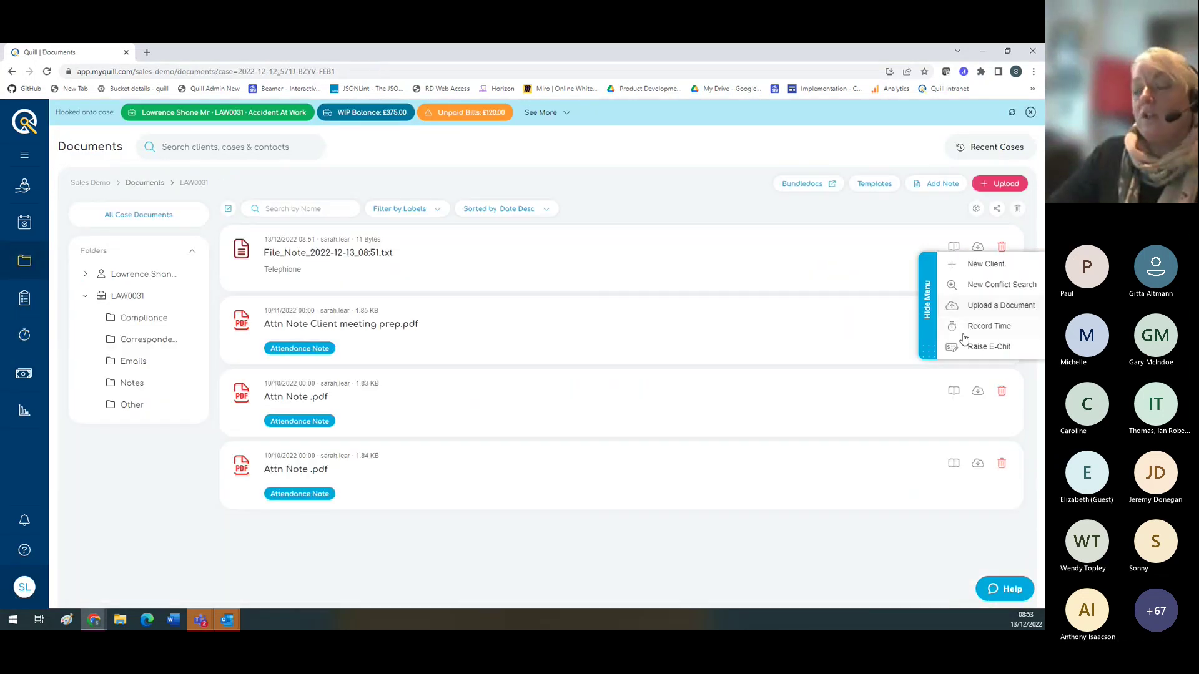
{"action": "left_click", "coordinate": [927, 317]}
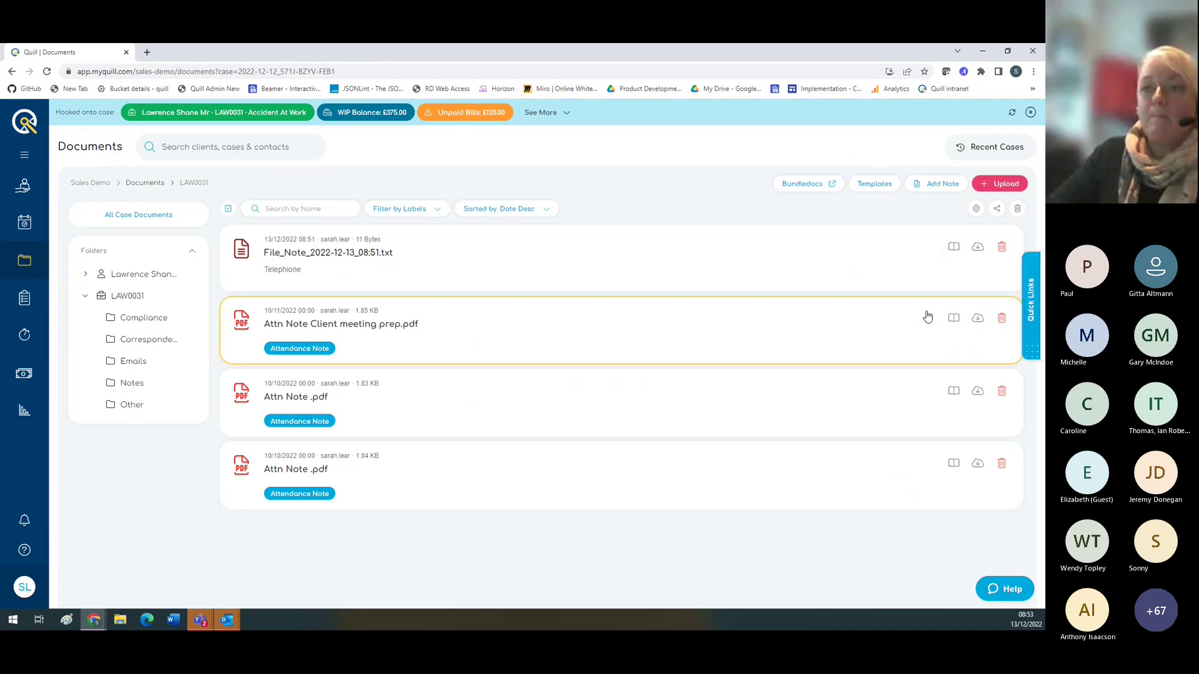
{"action": "left_click", "coordinate": [25, 336]}
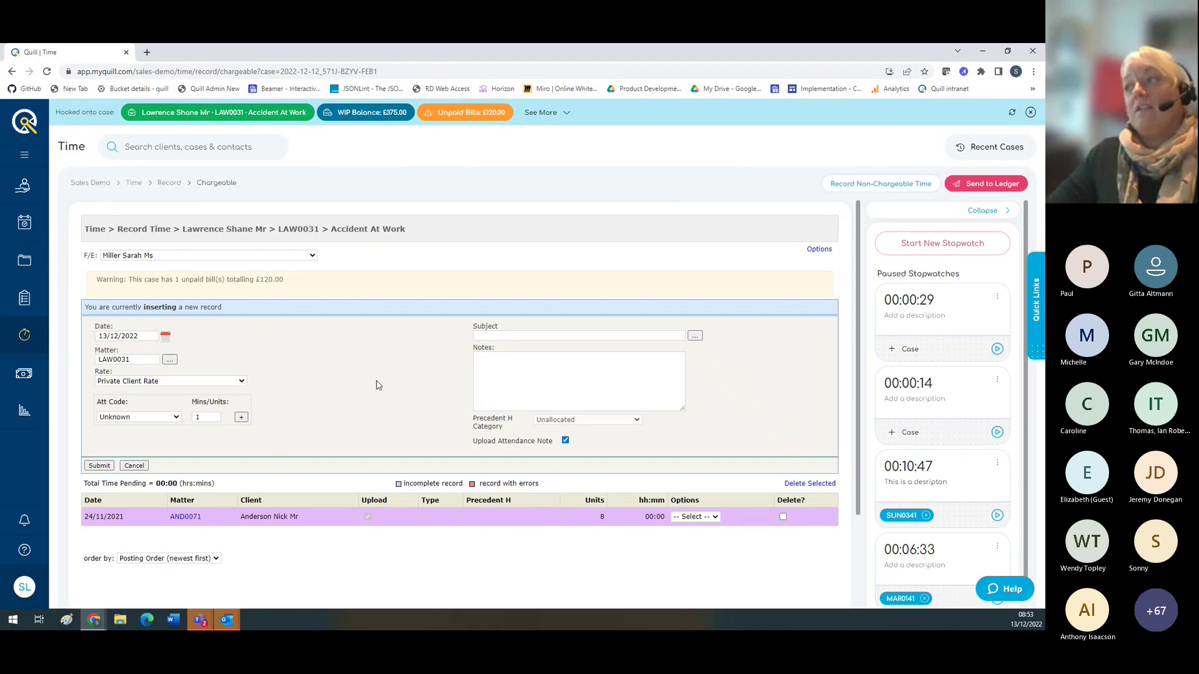
Step: Start a new stopwatch, browse Documents and case summary, then pause it and collapse the list
{"action": "left_click", "coordinate": [941, 245]}
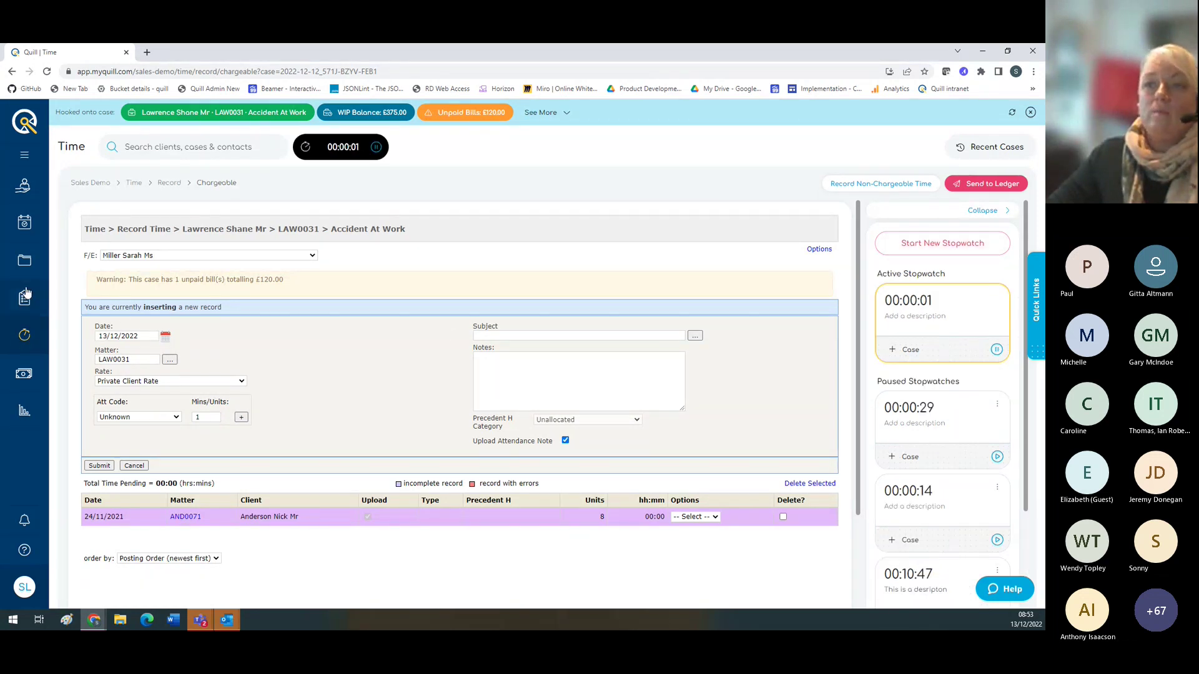
{"action": "left_click", "coordinate": [23, 262]}
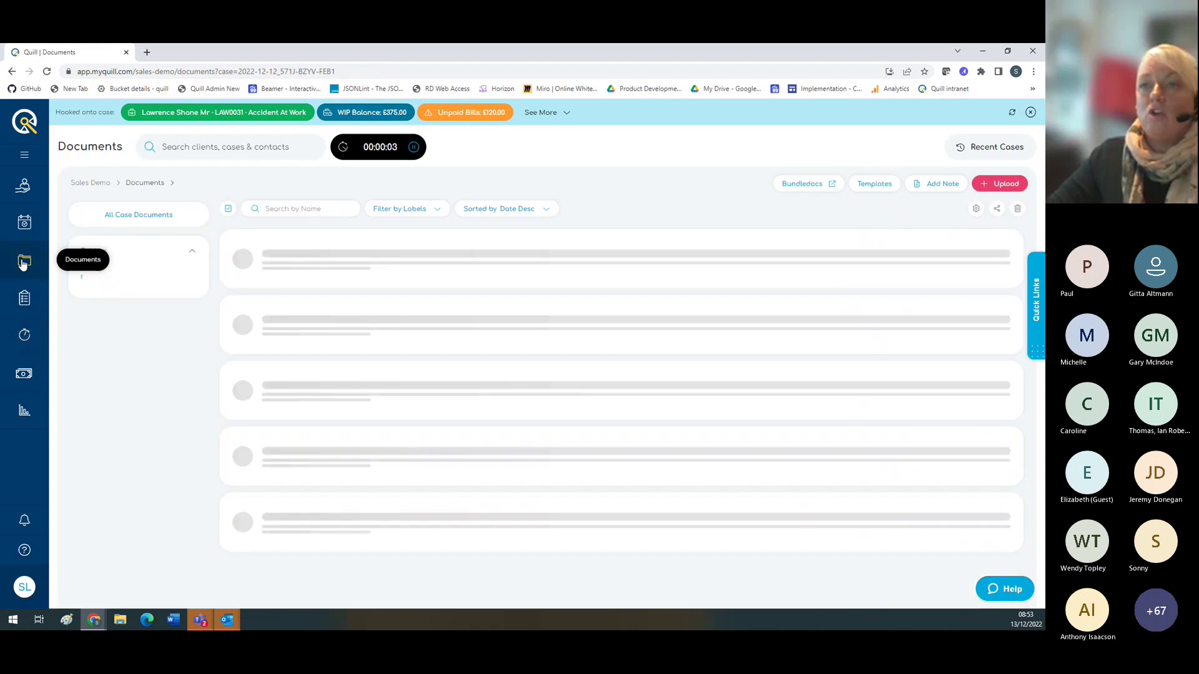
{"action": "left_click", "coordinate": [19, 195]}
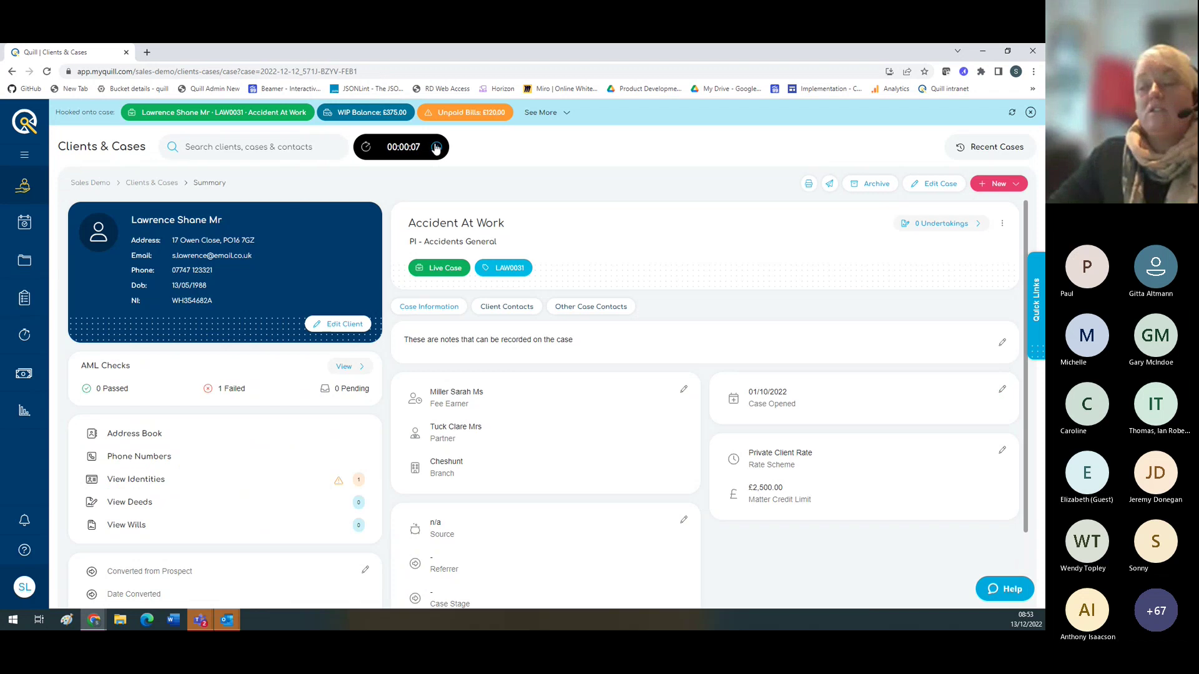
{"action": "left_click", "coordinate": [25, 341]}
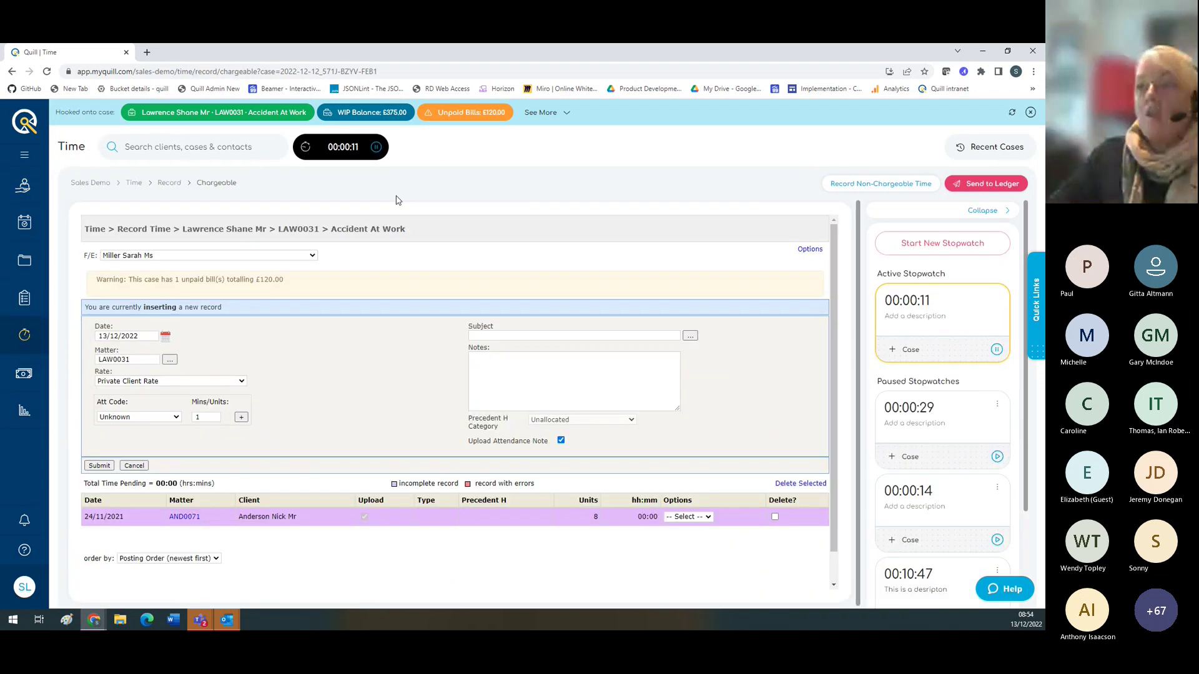
{"action": "left_click", "coordinate": [377, 149]}
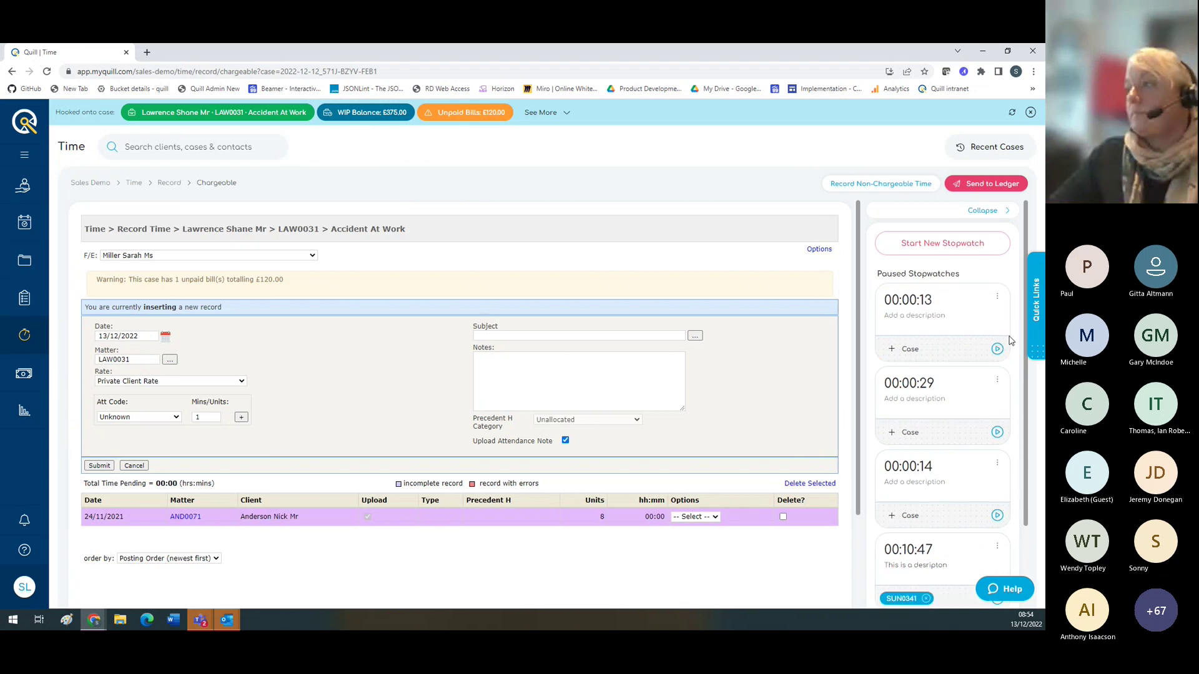
{"action": "left_click", "coordinate": [997, 297]}
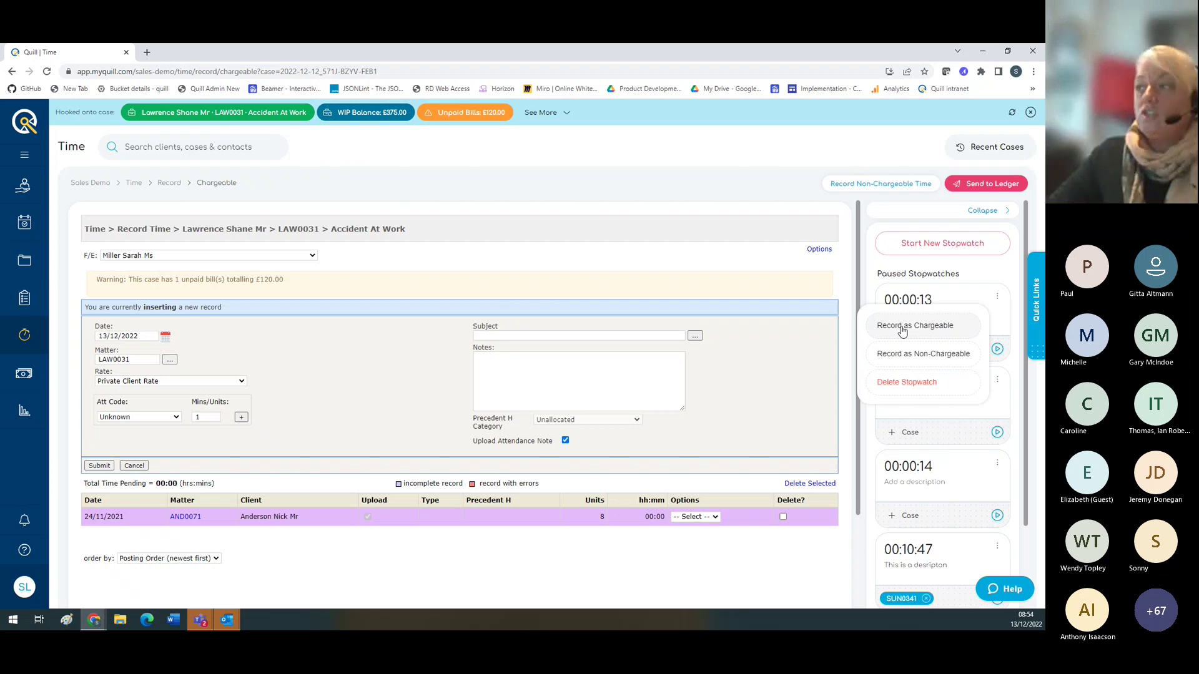
{"action": "left_click", "coordinate": [962, 270]}
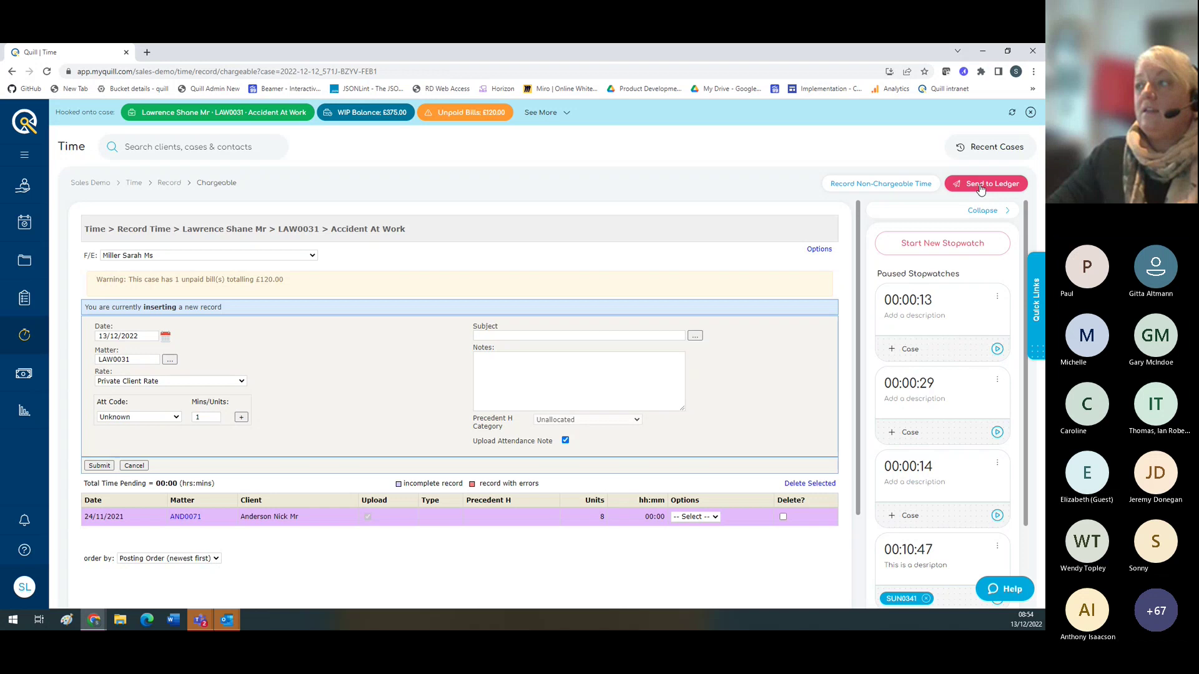
{"action": "left_click", "coordinate": [982, 211]}
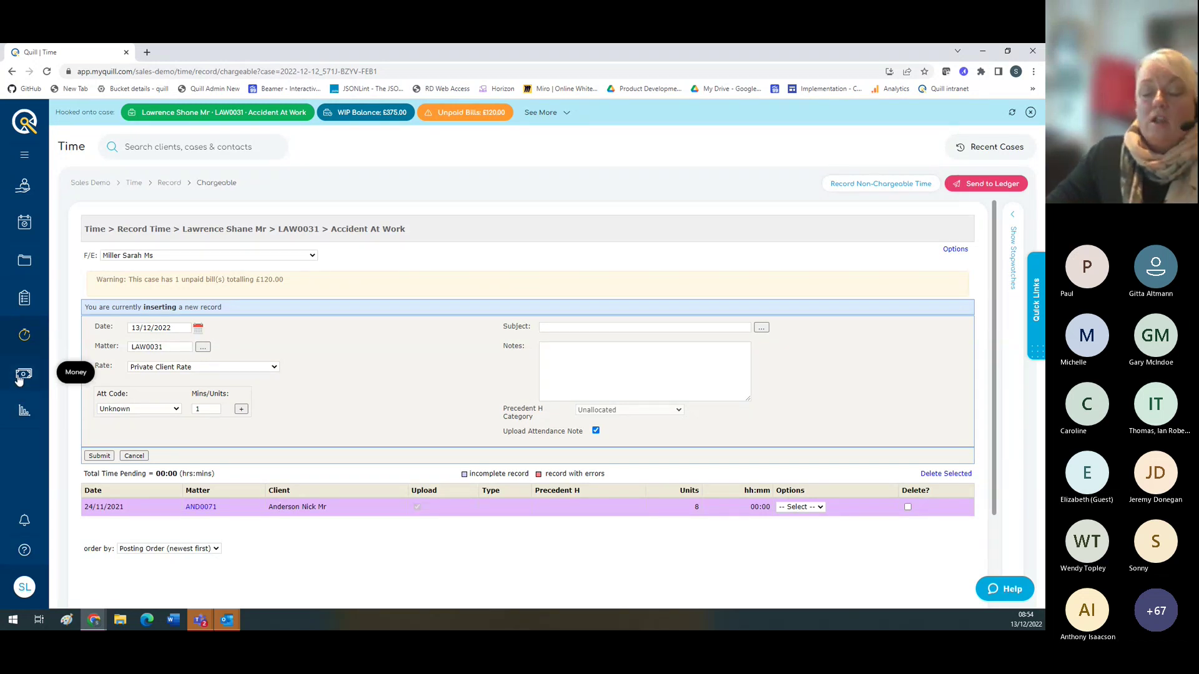
Step: Open Money, view Manage E-Chits, then reopen Accident At Work from Recent Cases
{"action": "left_click", "coordinate": [24, 375]}
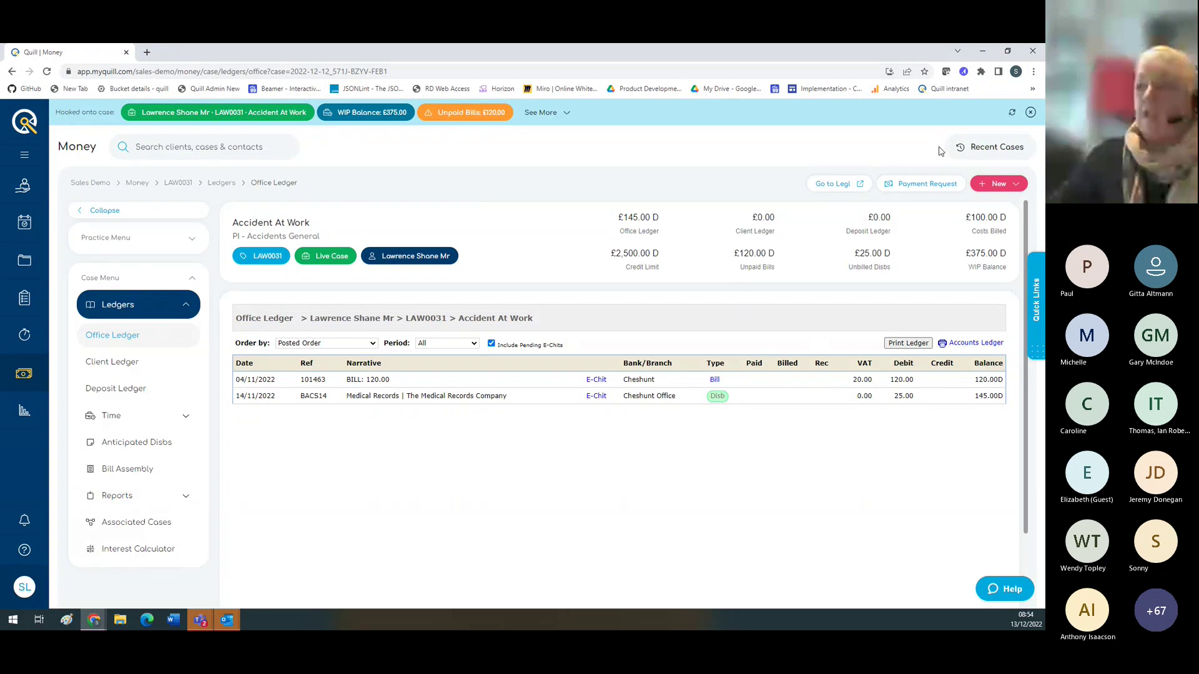
{"action": "left_click", "coordinate": [1031, 113]}
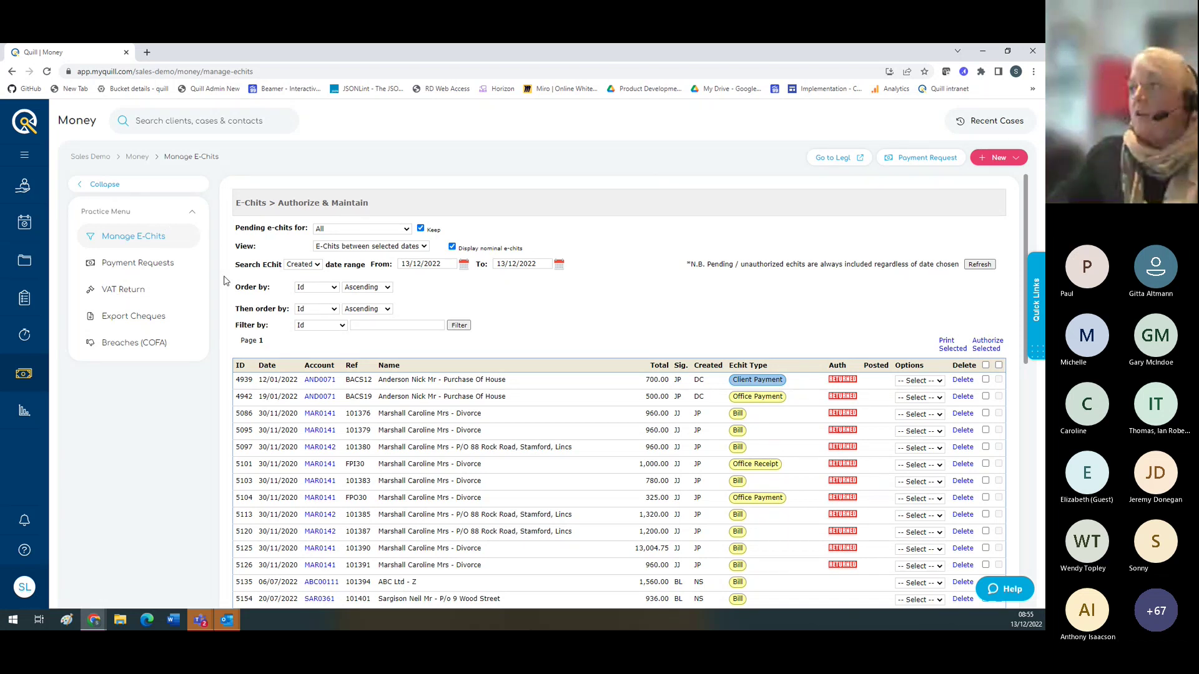
{"action": "left_click", "coordinate": [991, 119]}
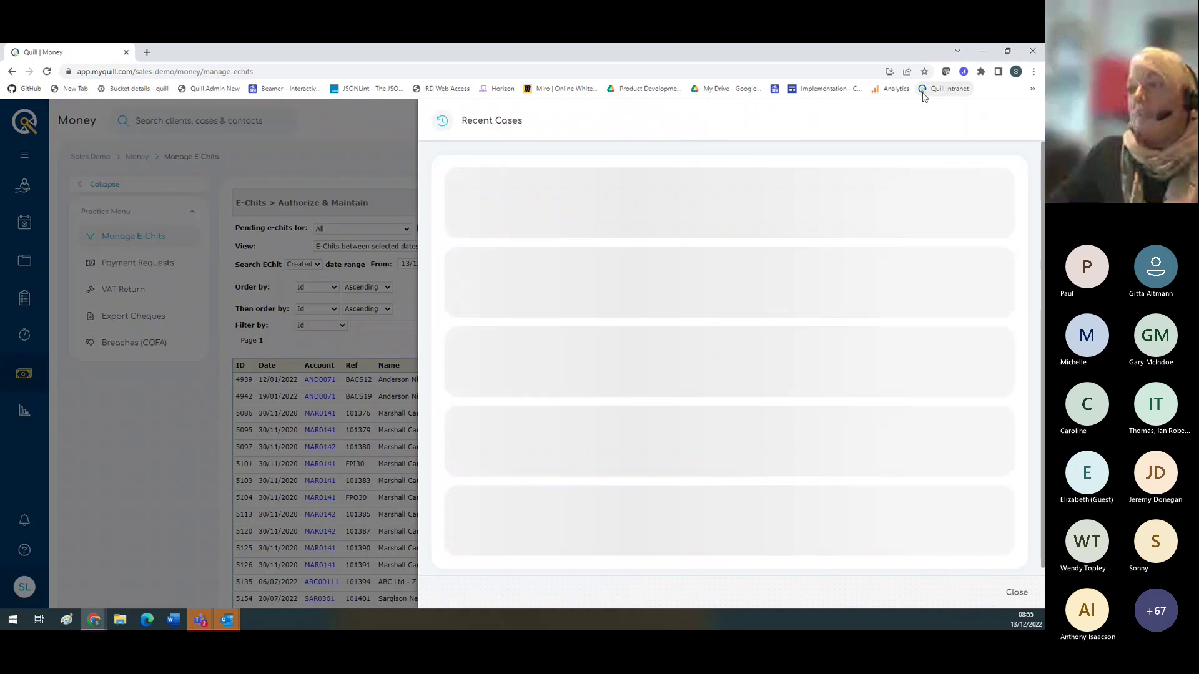
{"action": "left_click", "coordinate": [598, 217]}
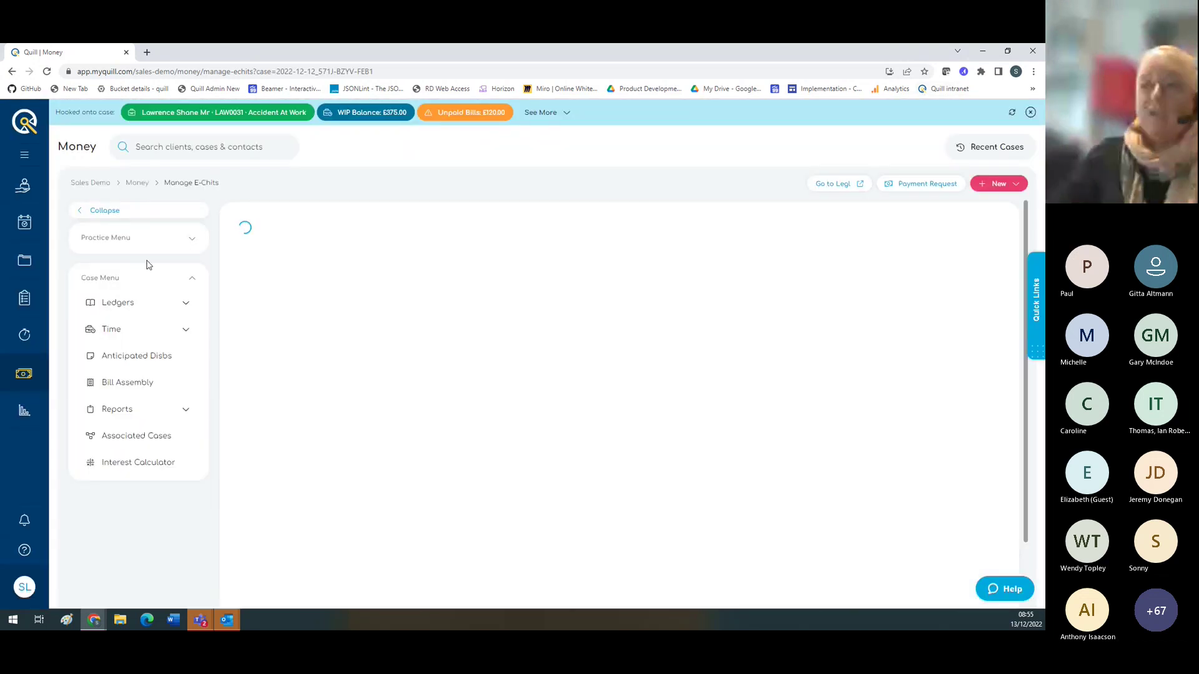
Step: Expand Ledgers and view the Office, Client and Deposit ledgers, ending on the Office Ledger
{"action": "left_click", "coordinate": [186, 306]}
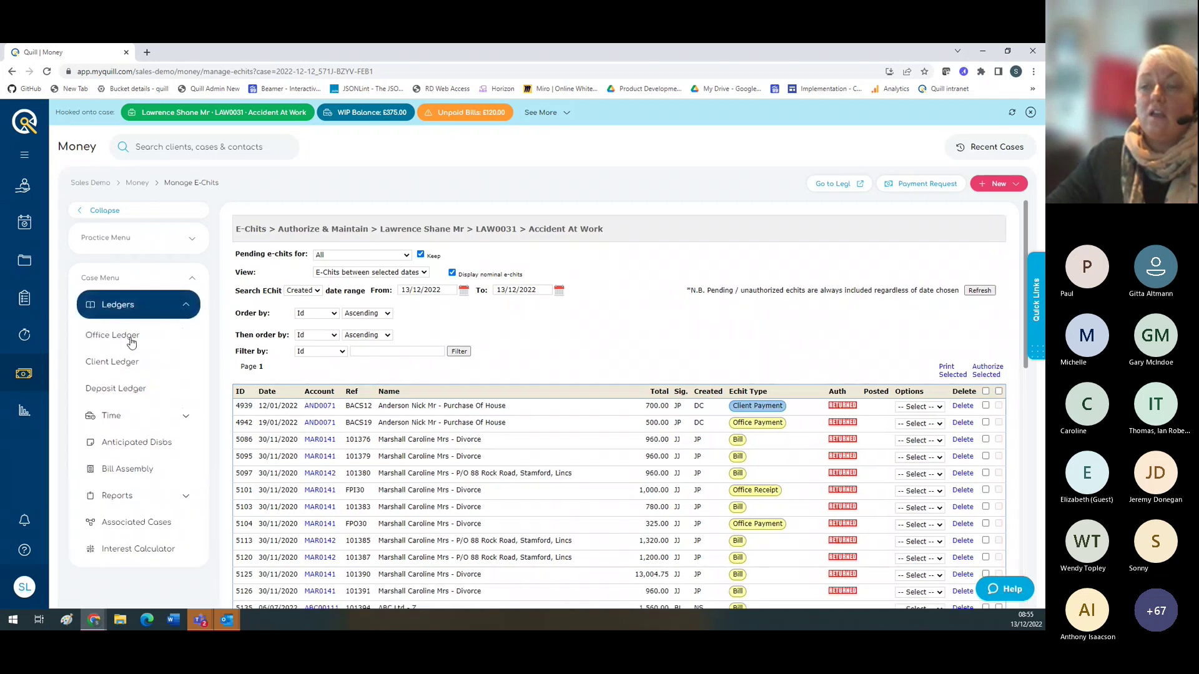
{"action": "left_click", "coordinate": [131, 342]}
{"action": "left_click", "coordinate": [126, 361]}
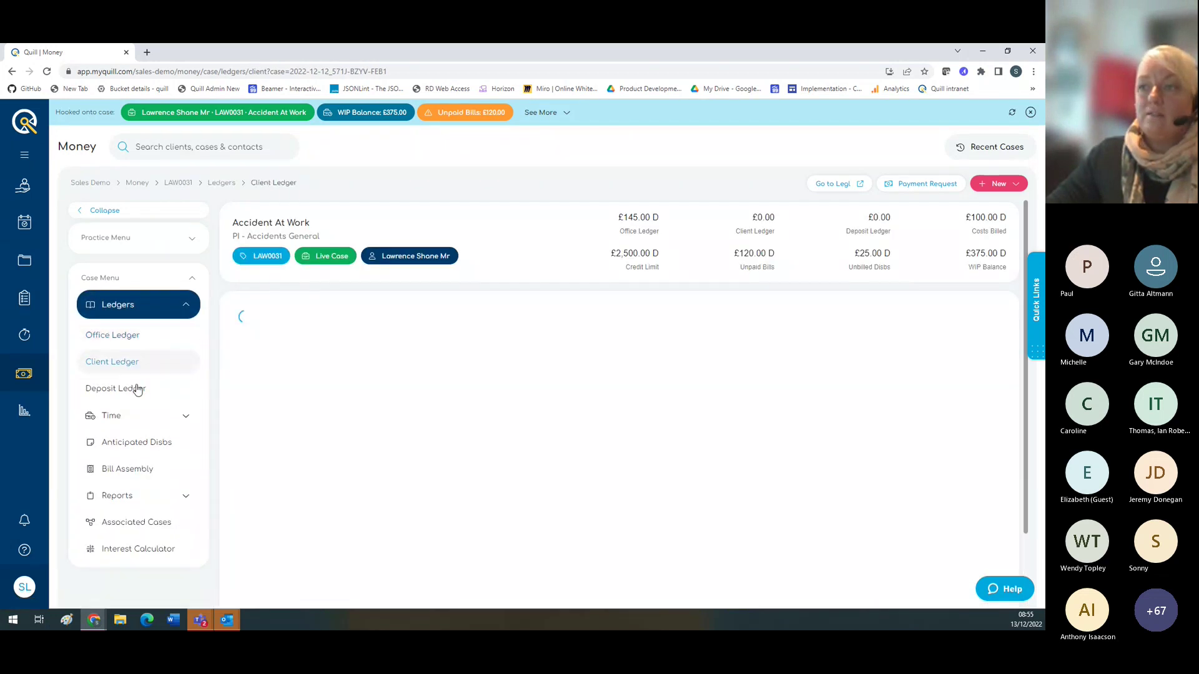
{"action": "left_click", "coordinate": [132, 387]}
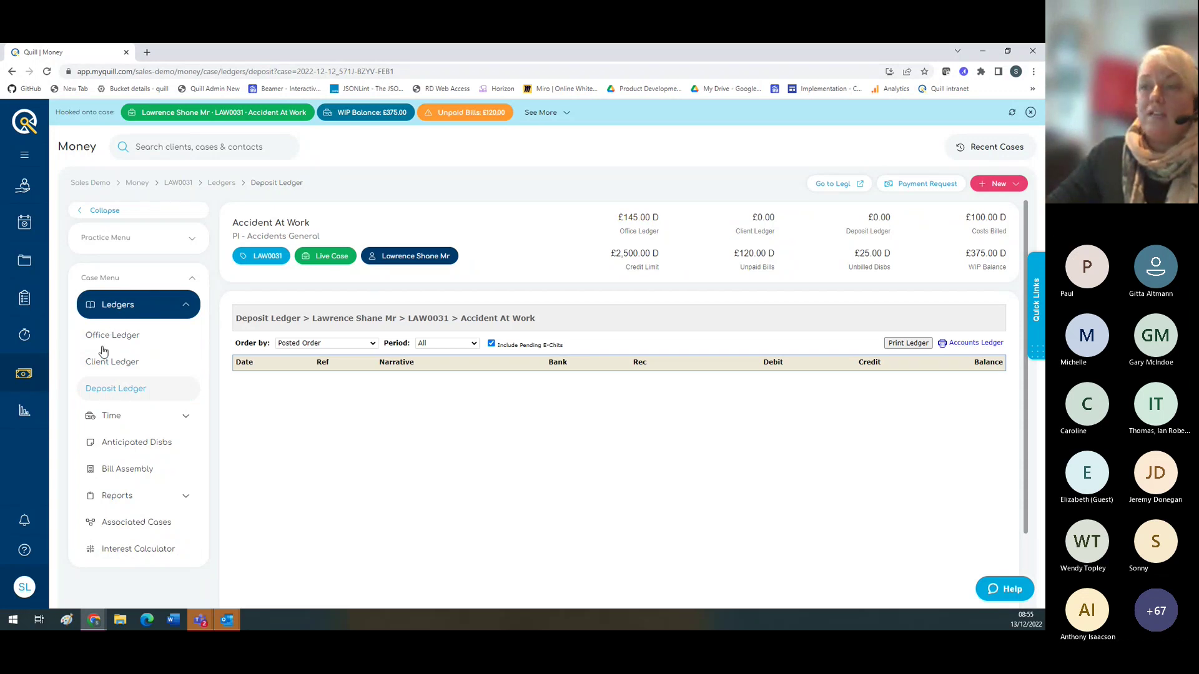
{"action": "left_click", "coordinate": [652, 233]}
{"action": "left_click", "coordinate": [758, 226]}
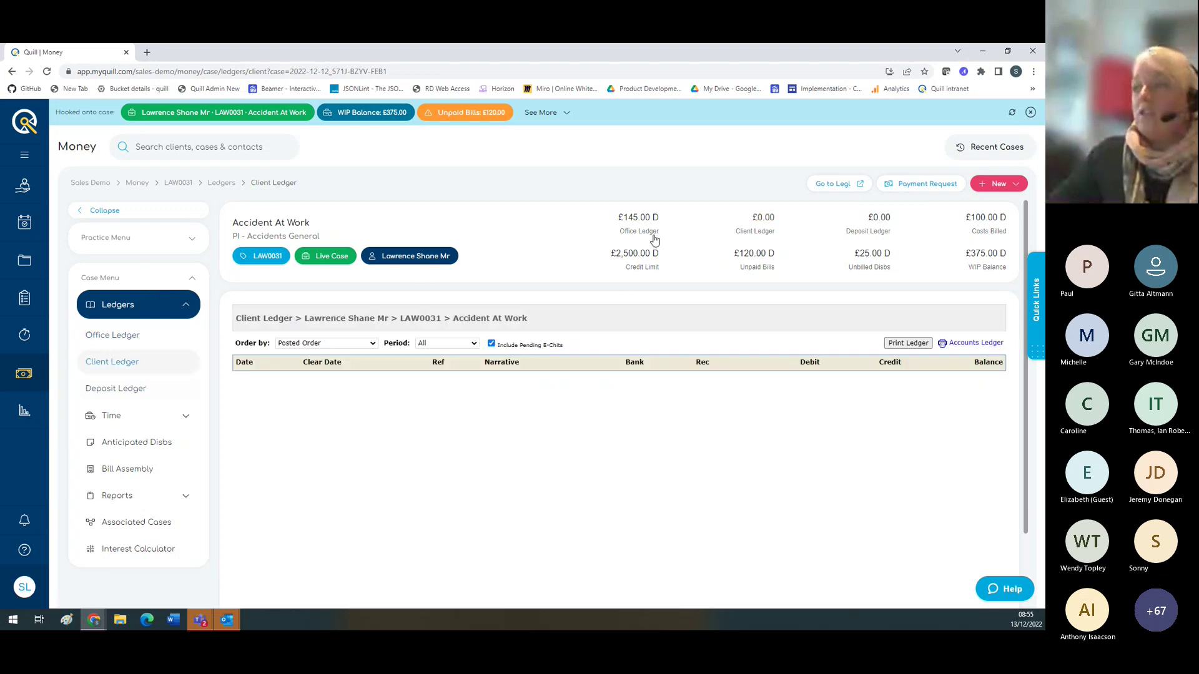
{"action": "left_click", "coordinate": [638, 224]}
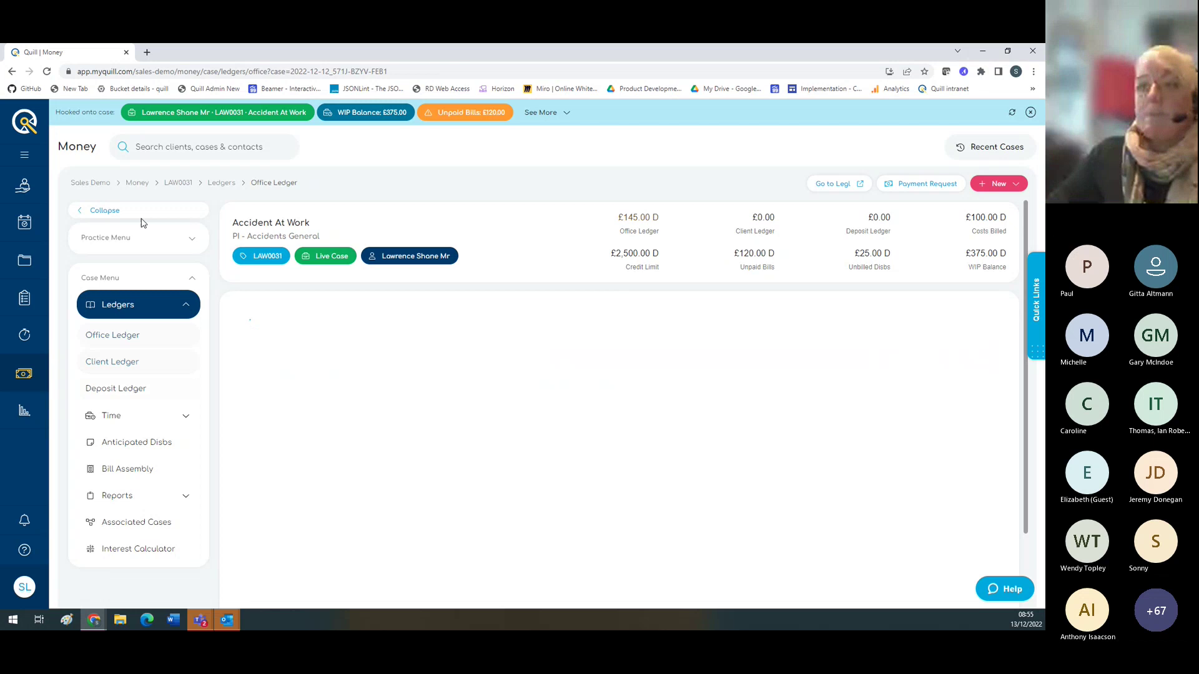
{"action": "left_click", "coordinate": [103, 211]}
{"action": "left_click", "coordinate": [77, 218]}
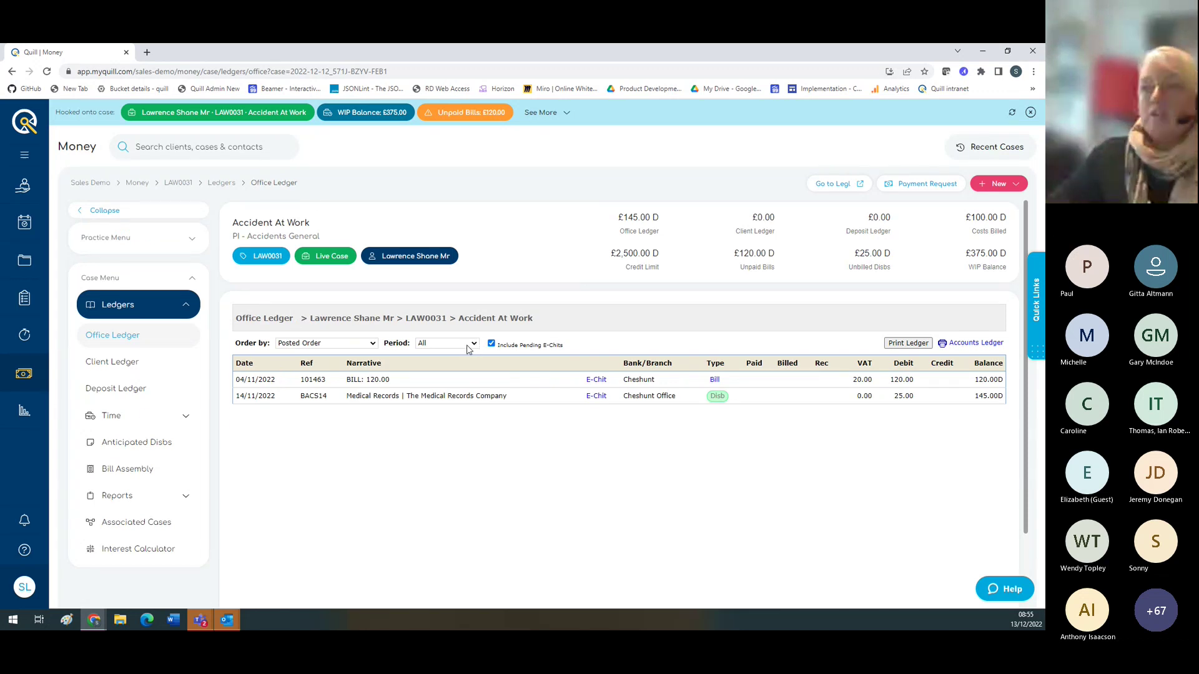
Step: Create a new Client E-Chit and set it as a Payment
{"action": "left_click", "coordinate": [979, 187]}
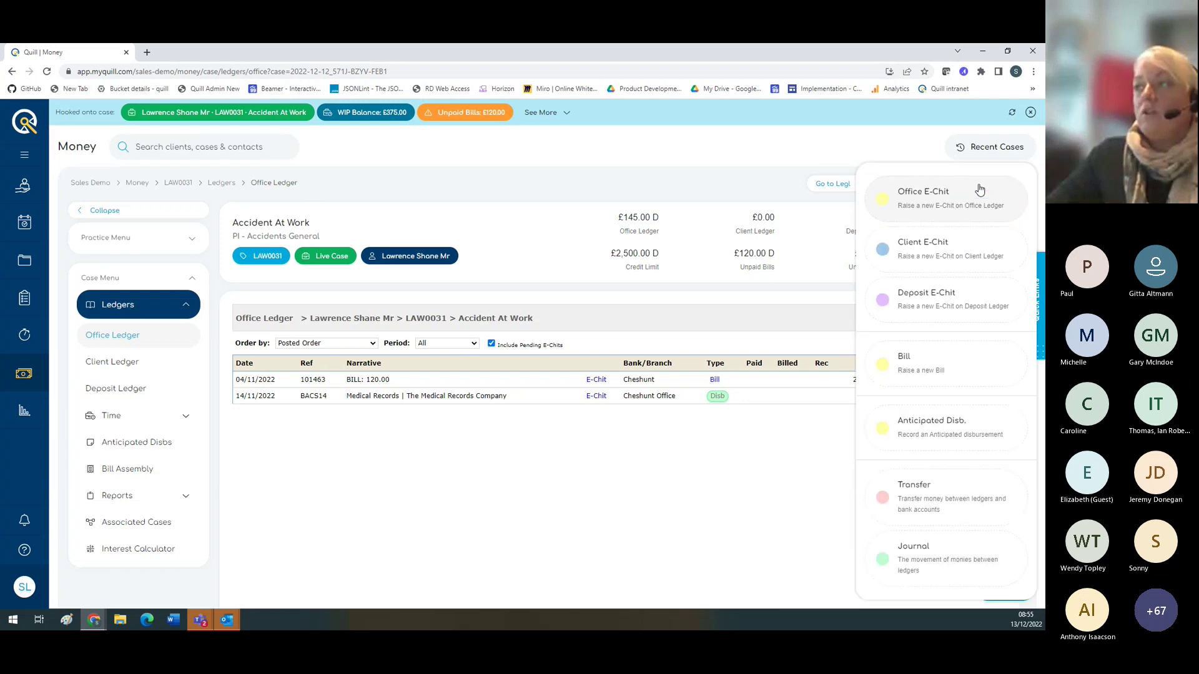
{"action": "left_click", "coordinate": [919, 253]}
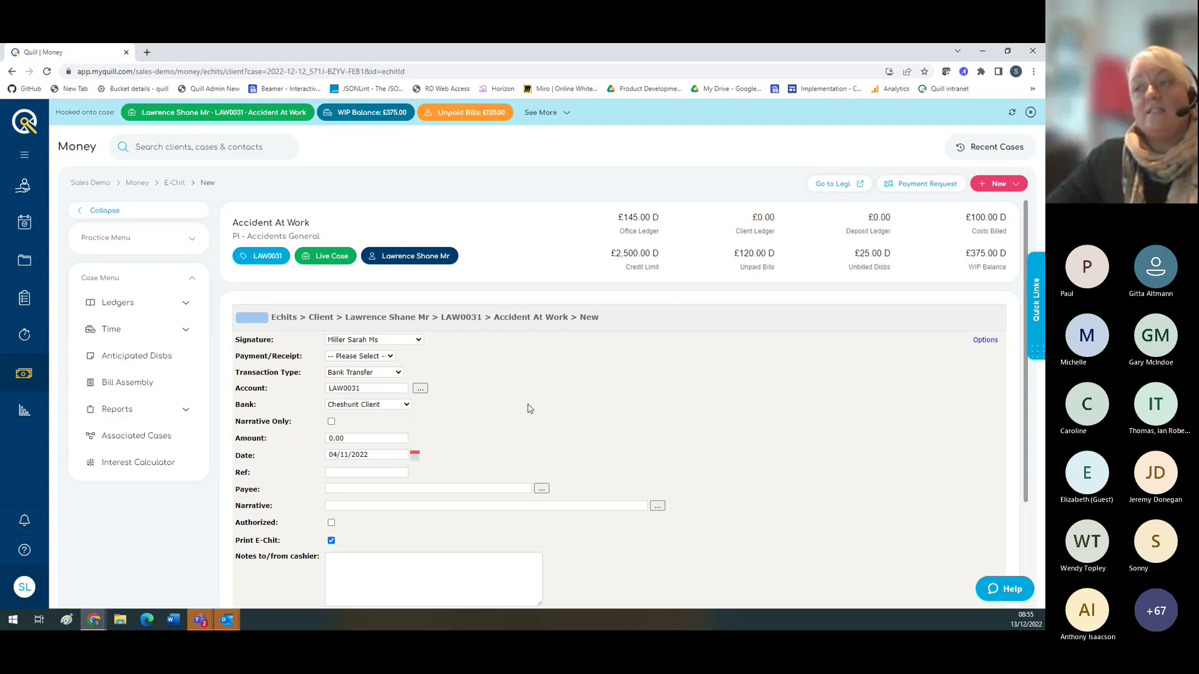
{"action": "left_click", "coordinate": [390, 356]}
{"action": "left_click", "coordinate": [353, 377]}
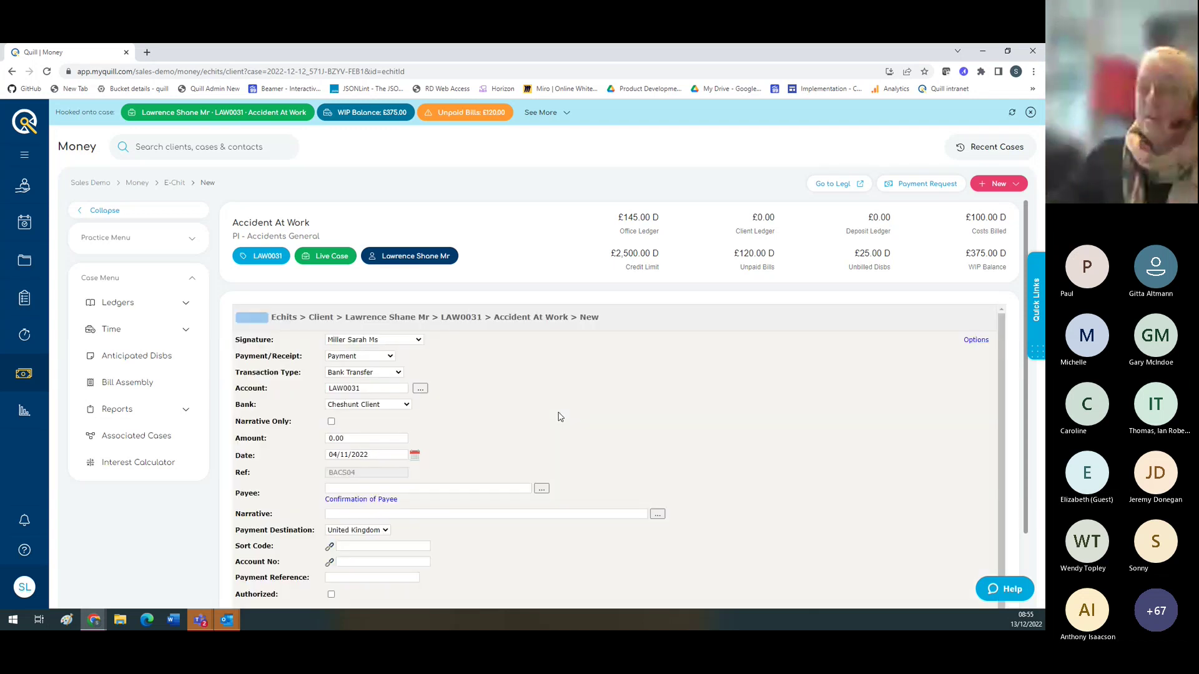
Step: Review the rest of the e-chit form, then expand the case's Ledgers list
{"action": "scroll", "coordinate": [557, 415], "scroll_direction": "down", "scroll_amount": 1}
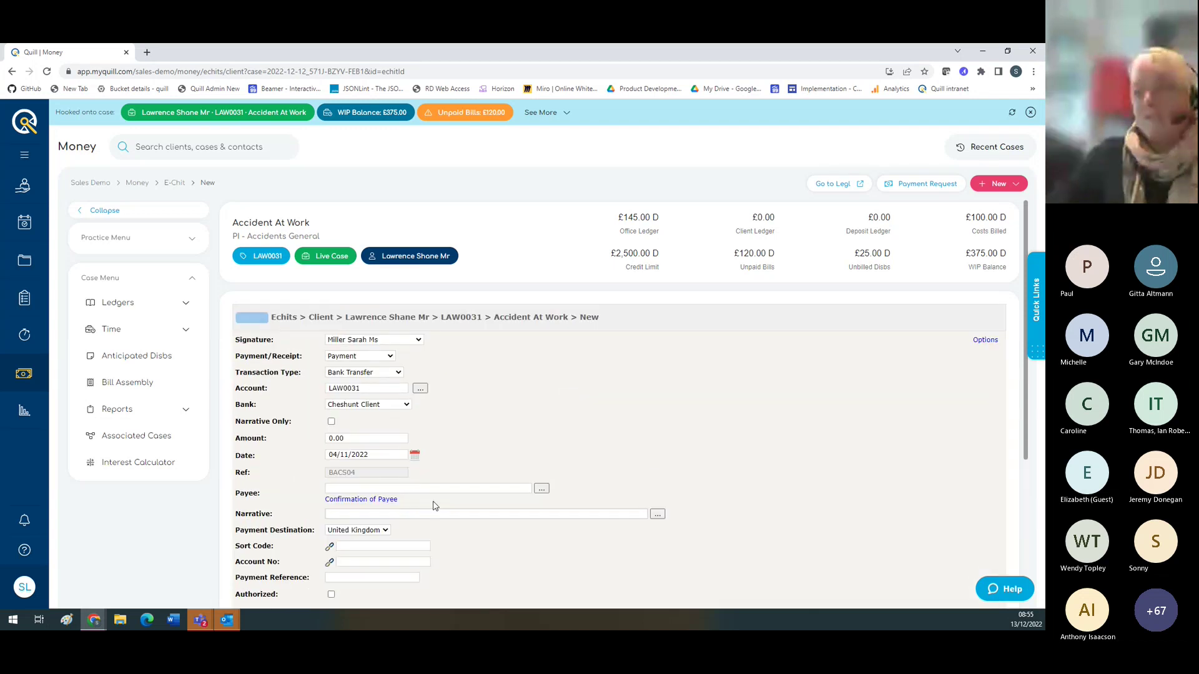
{"action": "scroll", "coordinate": [556, 421], "scroll_direction": "down", "scroll_amount": 2}
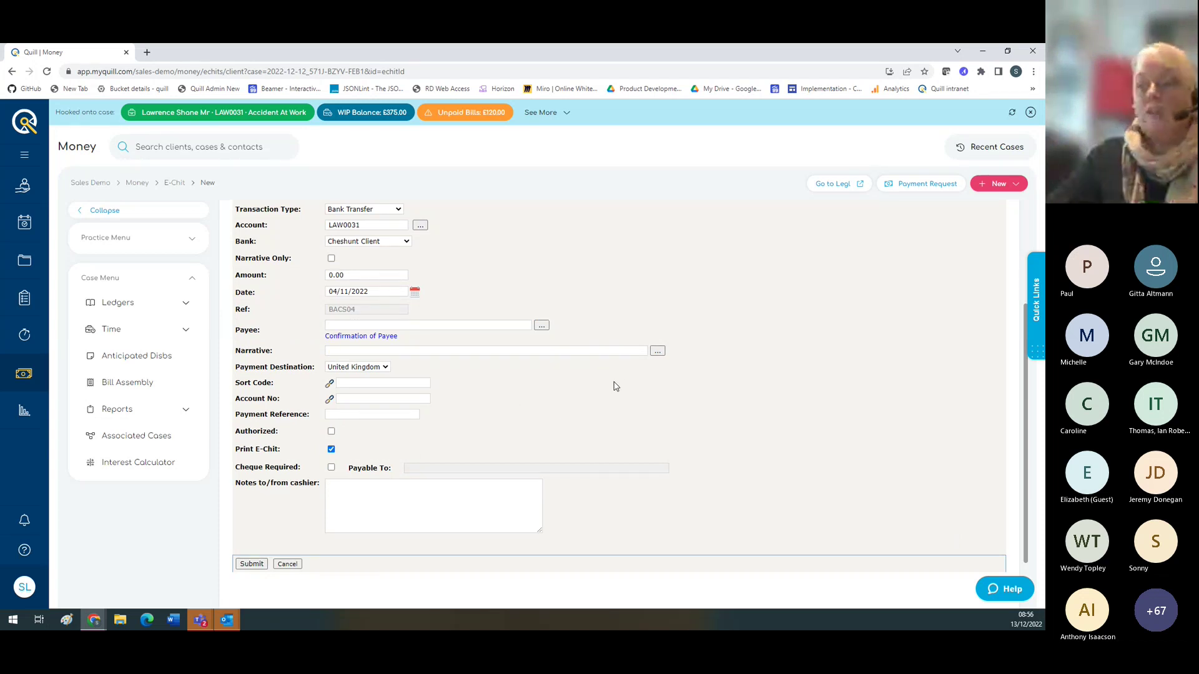
{"action": "scroll", "coordinate": [573, 406], "scroll_direction": "up", "scroll_amount": 1}
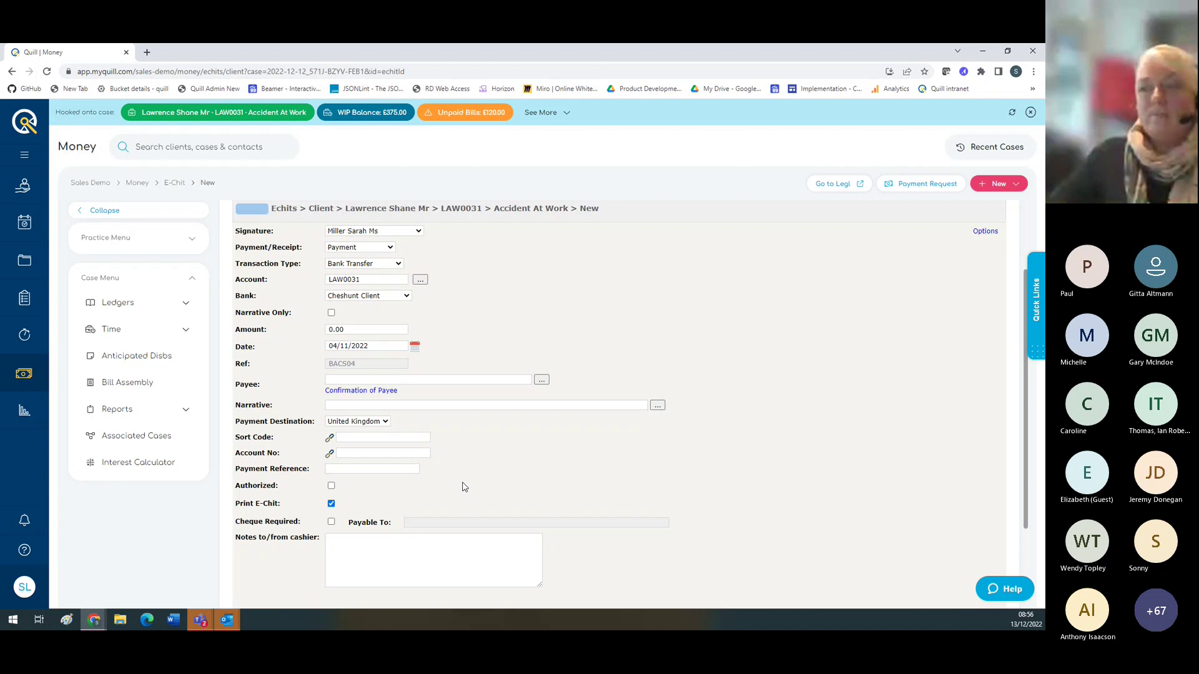
{"action": "scroll", "coordinate": [463, 487], "scroll_direction": "up", "scroll_amount": 1}
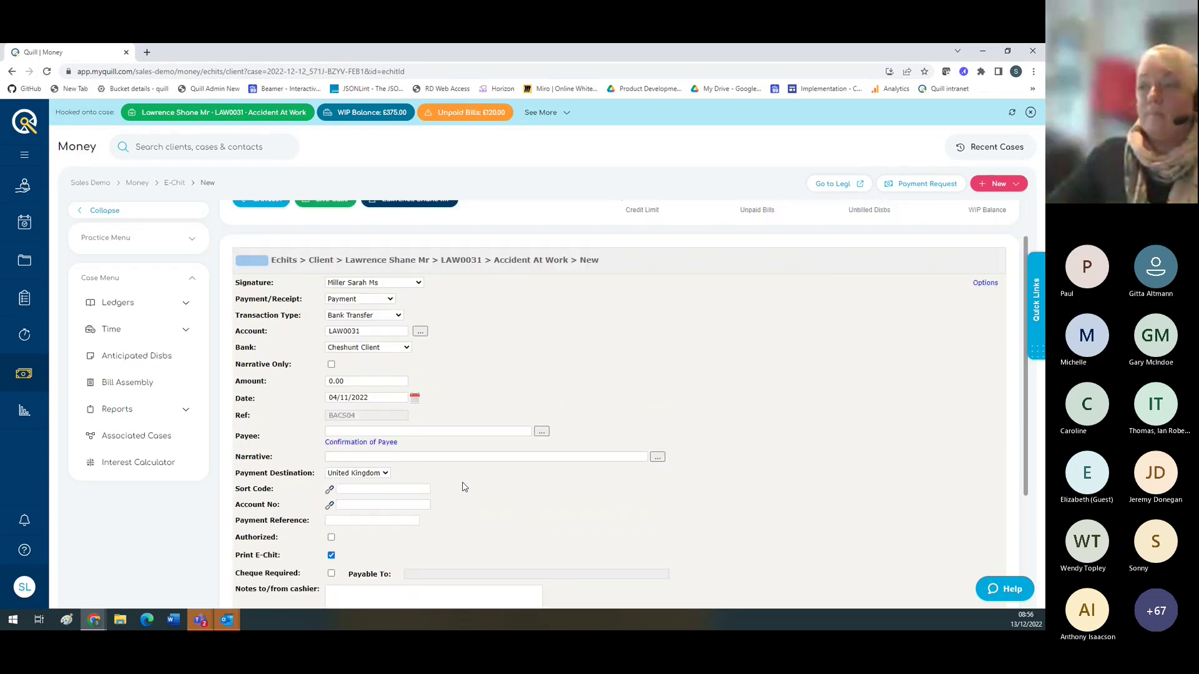
{"action": "scroll", "coordinate": [727, 368], "scroll_direction": "up", "scroll_amount": 1}
{"action": "scroll", "coordinate": [727, 368], "scroll_direction": "up", "scroll_amount": 1}
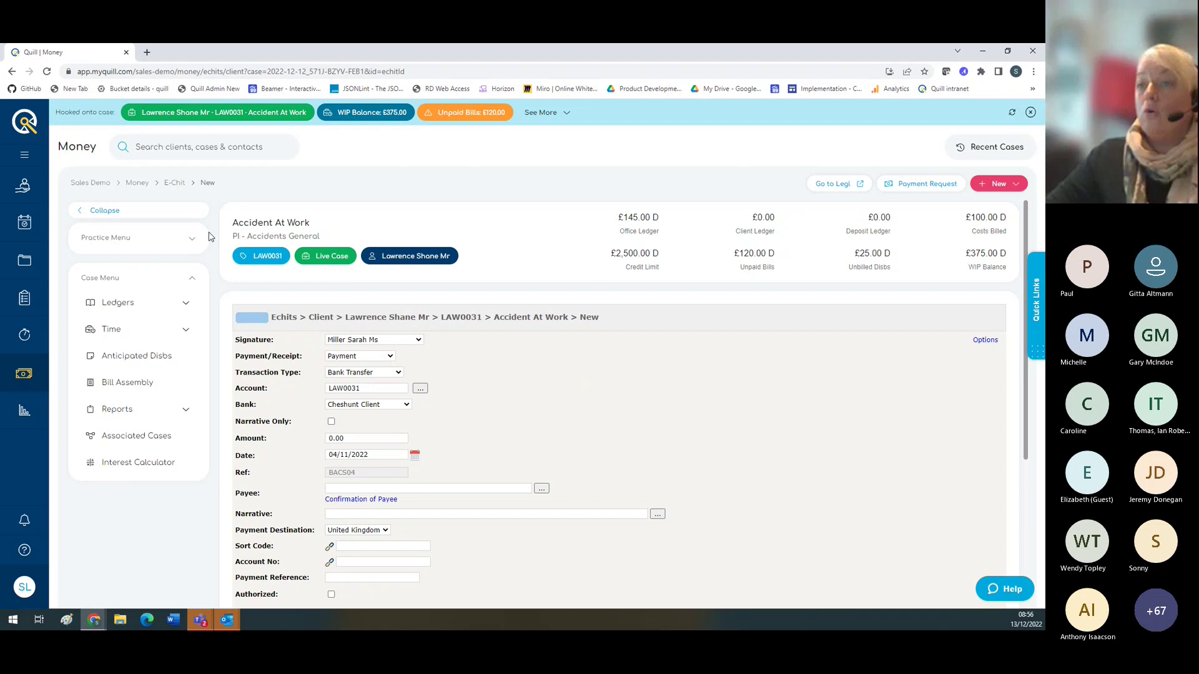
{"action": "left_click", "coordinate": [185, 307]}
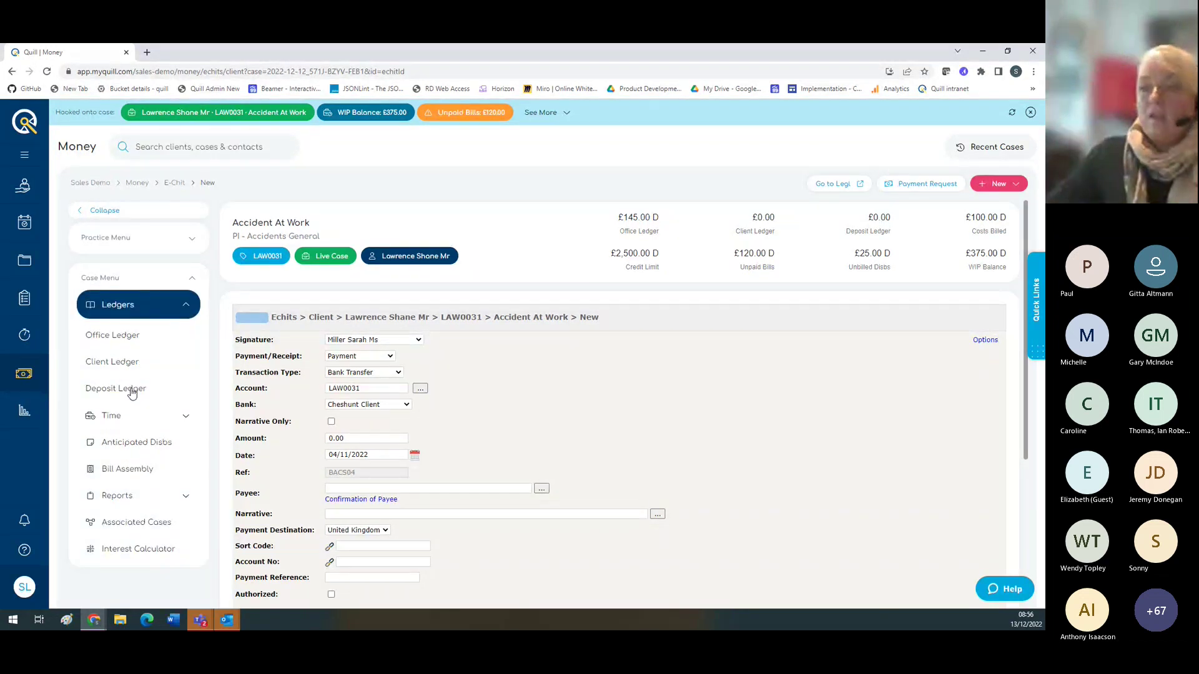
Step: Check WIP entry 11169's narrative ('Attending Client to Discuss Claim'), then start a new bill
{"action": "left_click", "coordinate": [176, 418]}
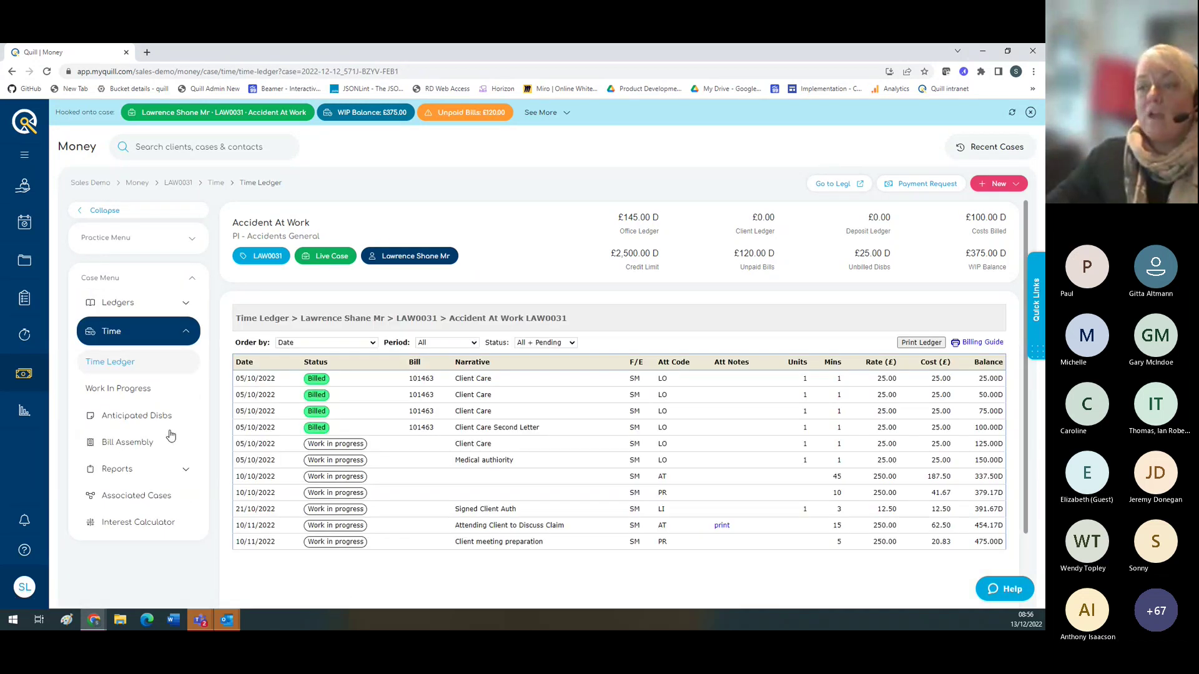
{"action": "left_click", "coordinate": [141, 391]}
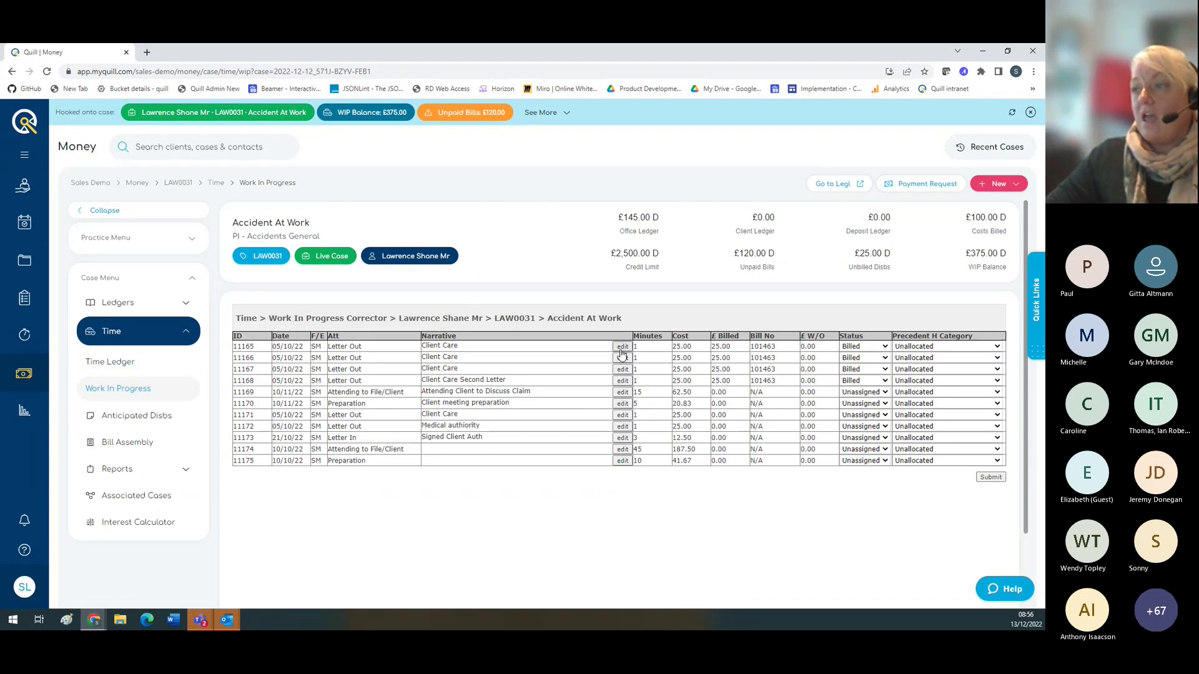
{"action": "left_click", "coordinate": [622, 392]}
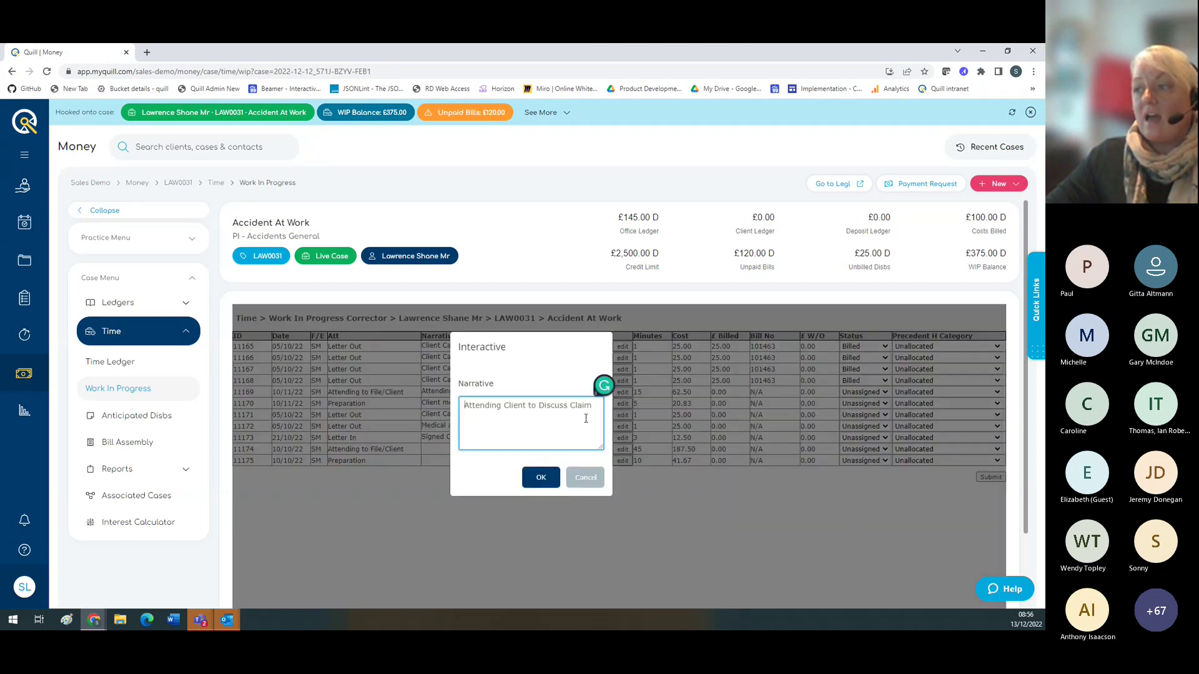
{"action": "left_click", "coordinate": [538, 477]}
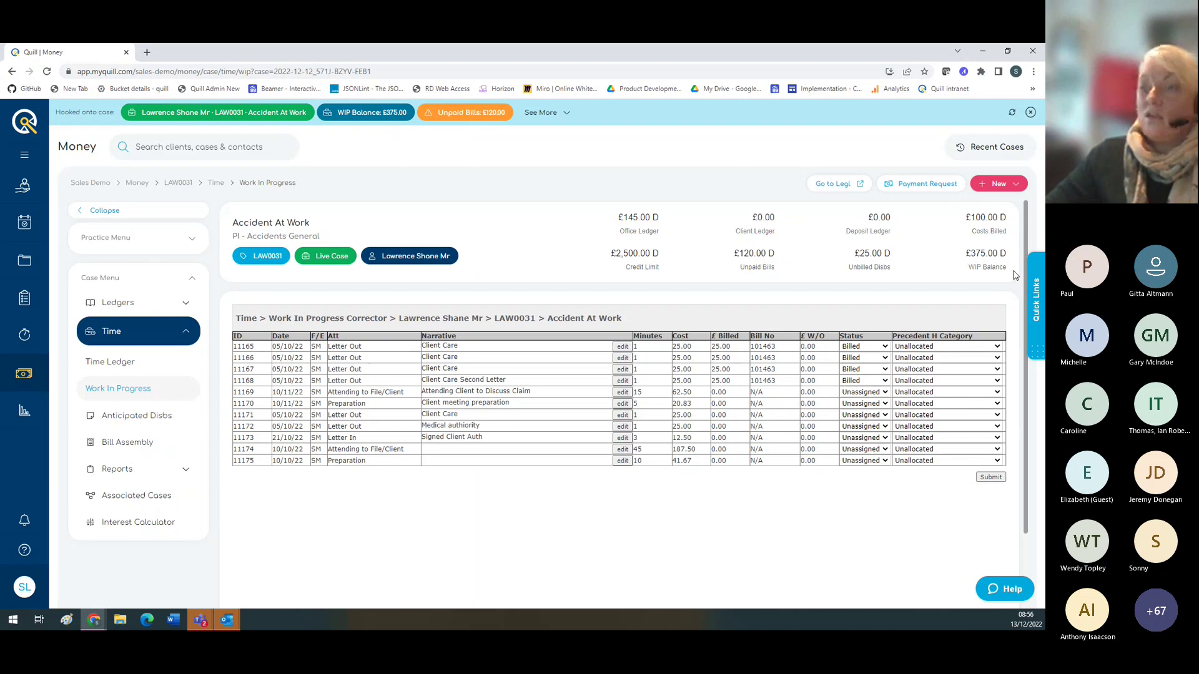
{"action": "left_click", "coordinate": [986, 185]}
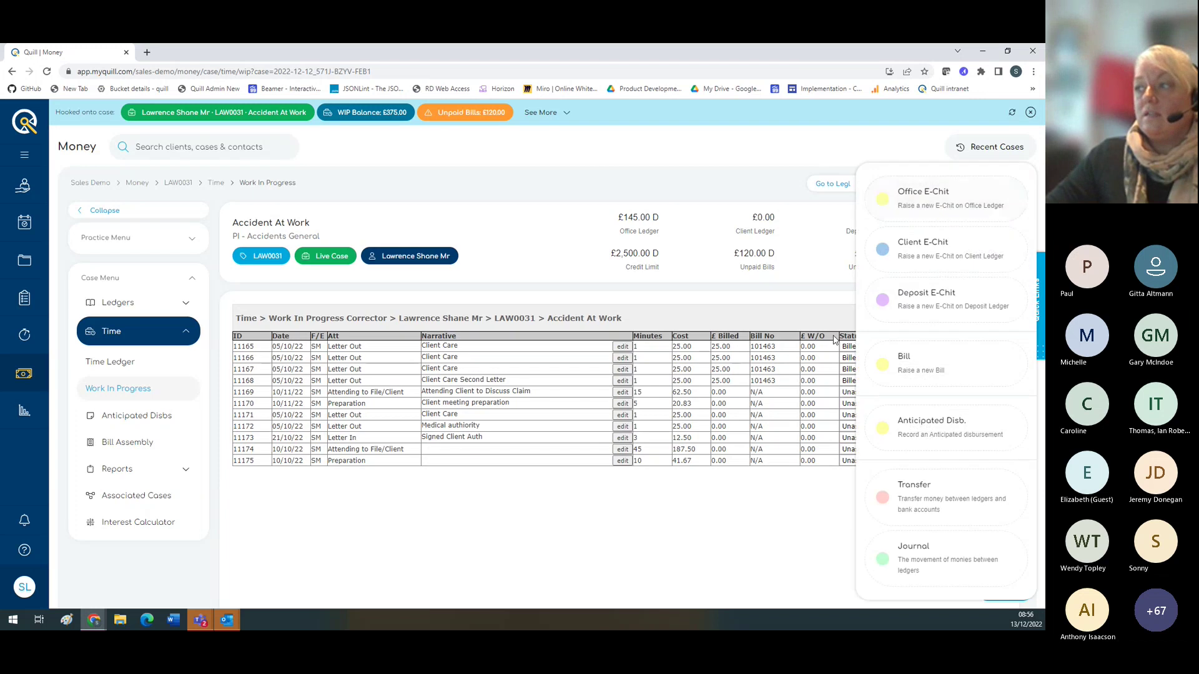
{"action": "left_click", "coordinate": [896, 375]}
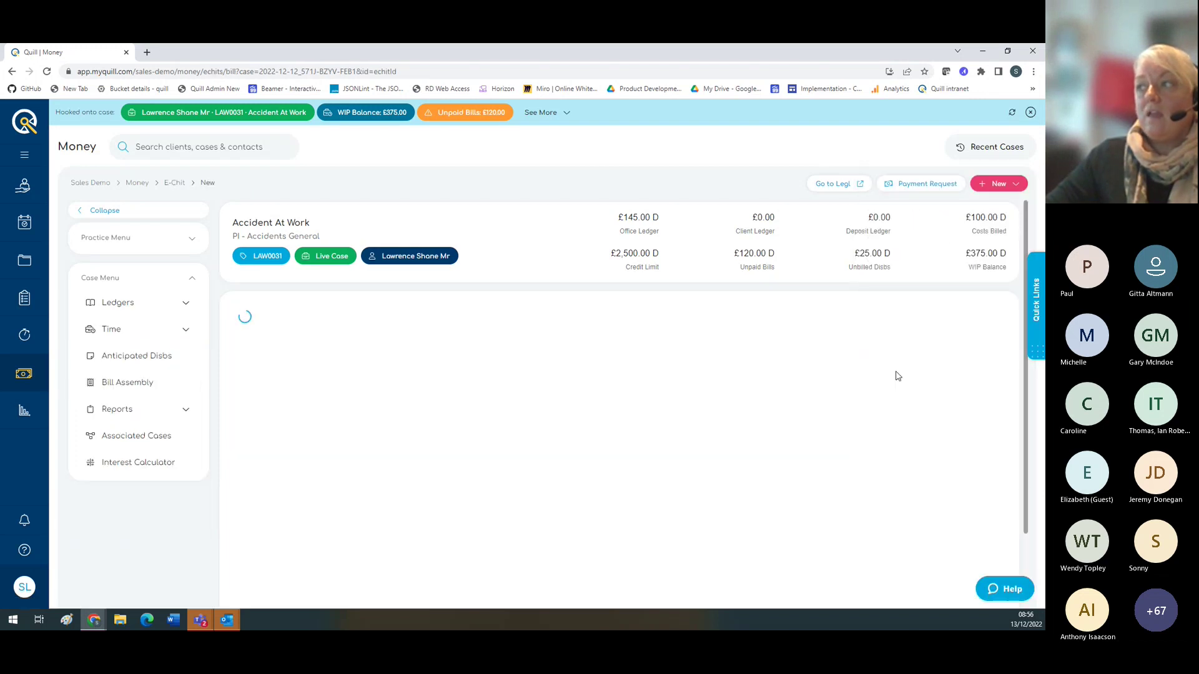
Step: Open Bill Assembly and view the Accounts Ledger, Billing Guide and Client Statement reports
{"action": "left_click", "coordinate": [115, 386]}
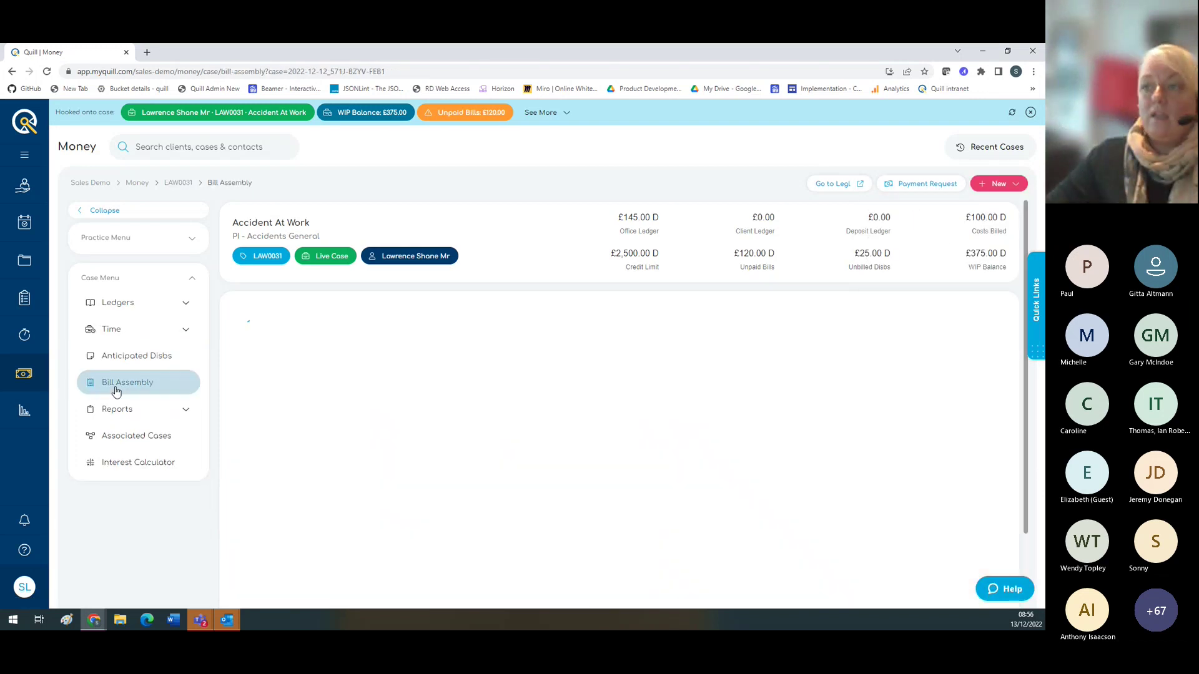
{"action": "left_click", "coordinate": [343, 361]}
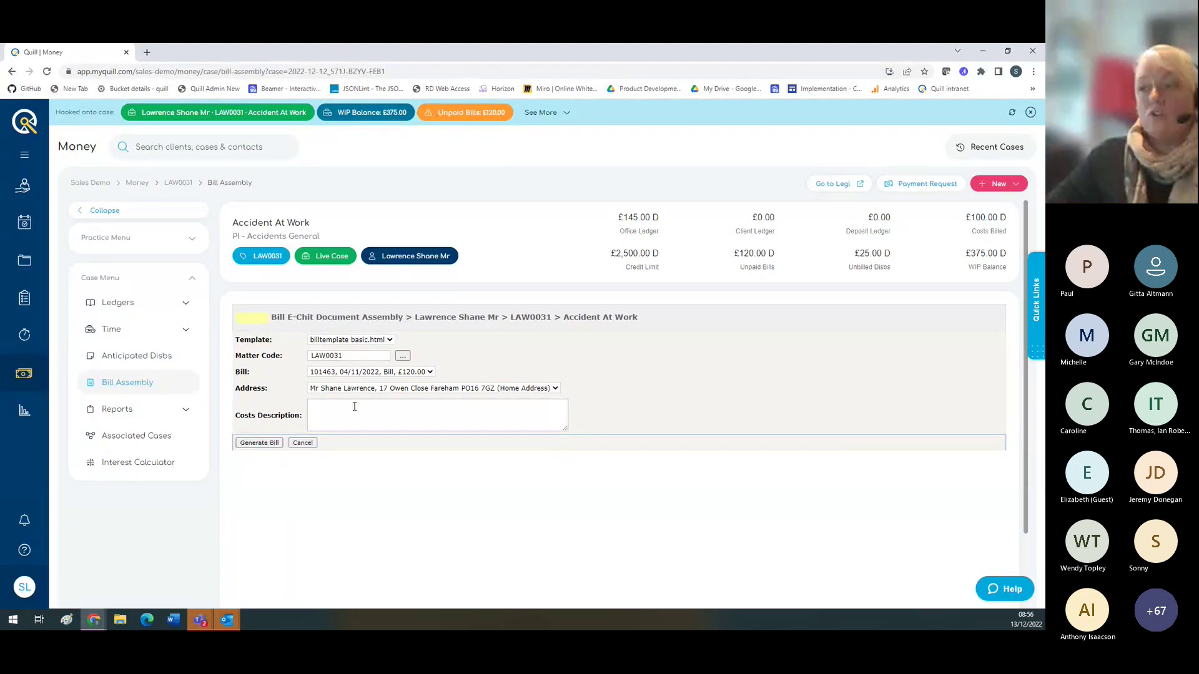
{"action": "left_click", "coordinate": [185, 412]}
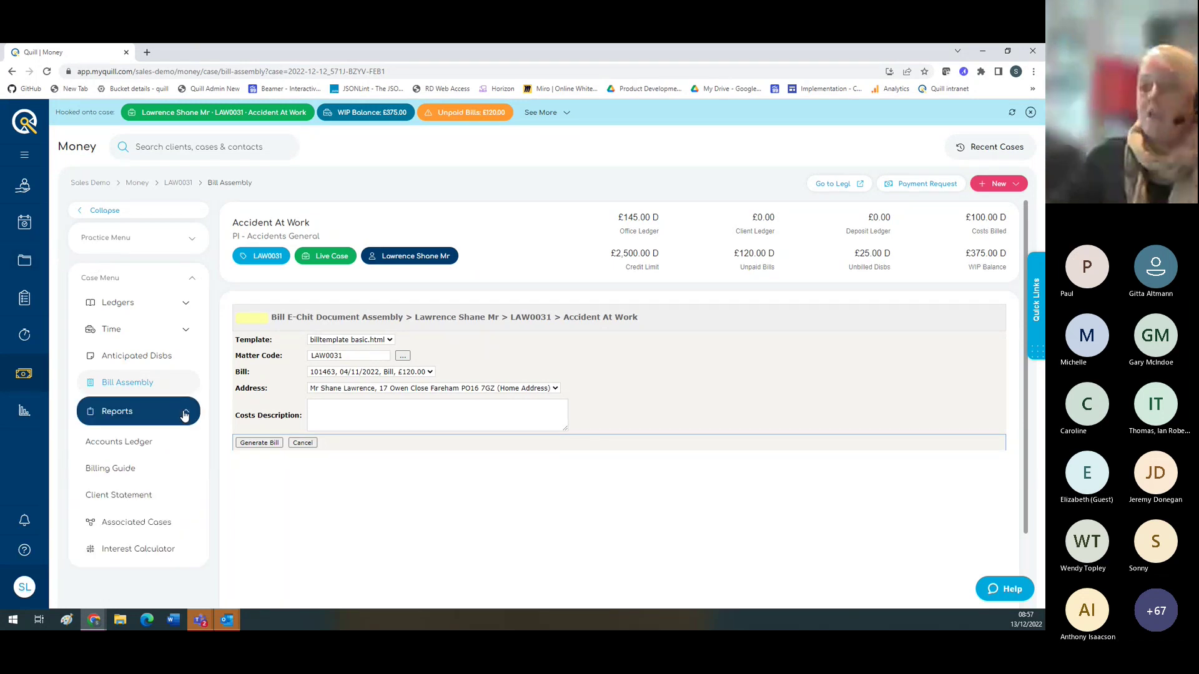
{"action": "left_click", "coordinate": [132, 441]}
{"action": "left_click", "coordinate": [120, 469]}
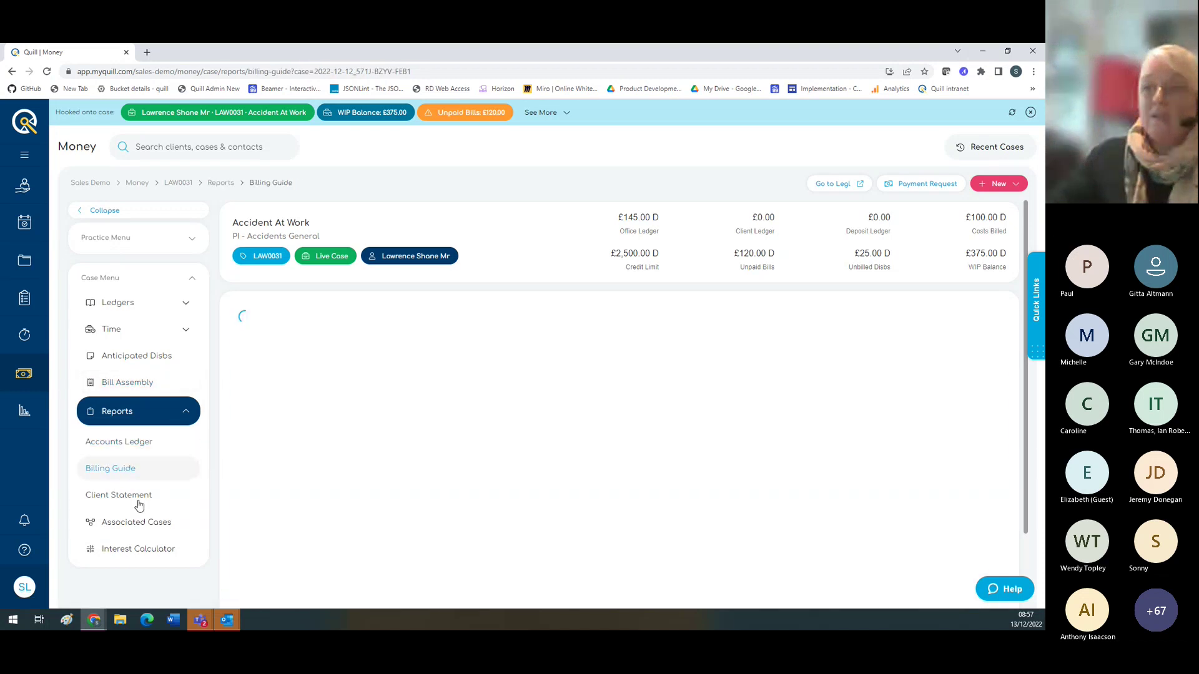
{"action": "left_click", "coordinate": [138, 501]}
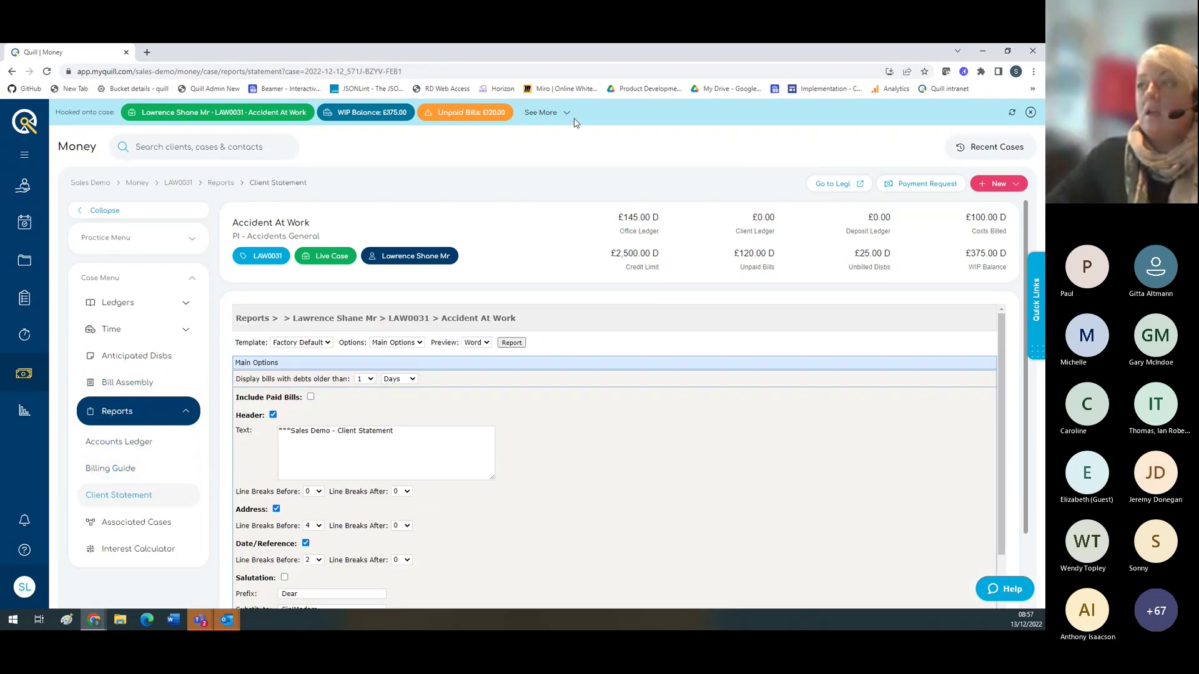
Step: Toggle See More/See Less on the financial details and list the Accident At Work and Will cases
{"action": "left_click", "coordinate": [572, 115]}
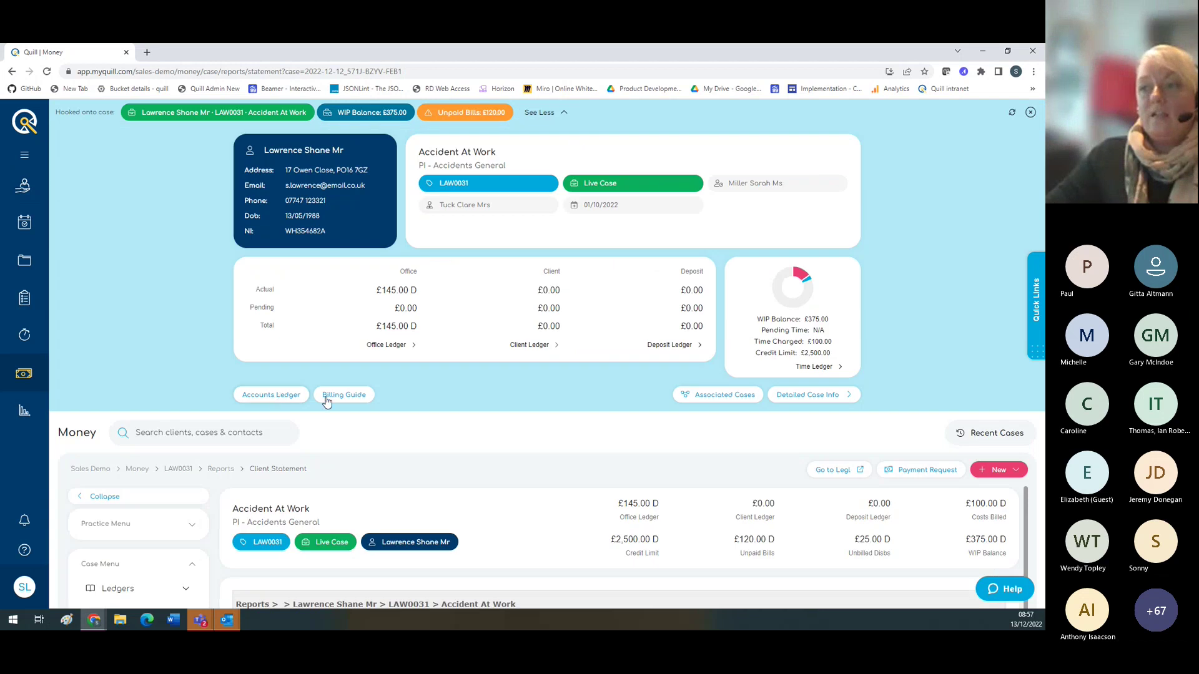
{"action": "left_click", "coordinate": [560, 115]}
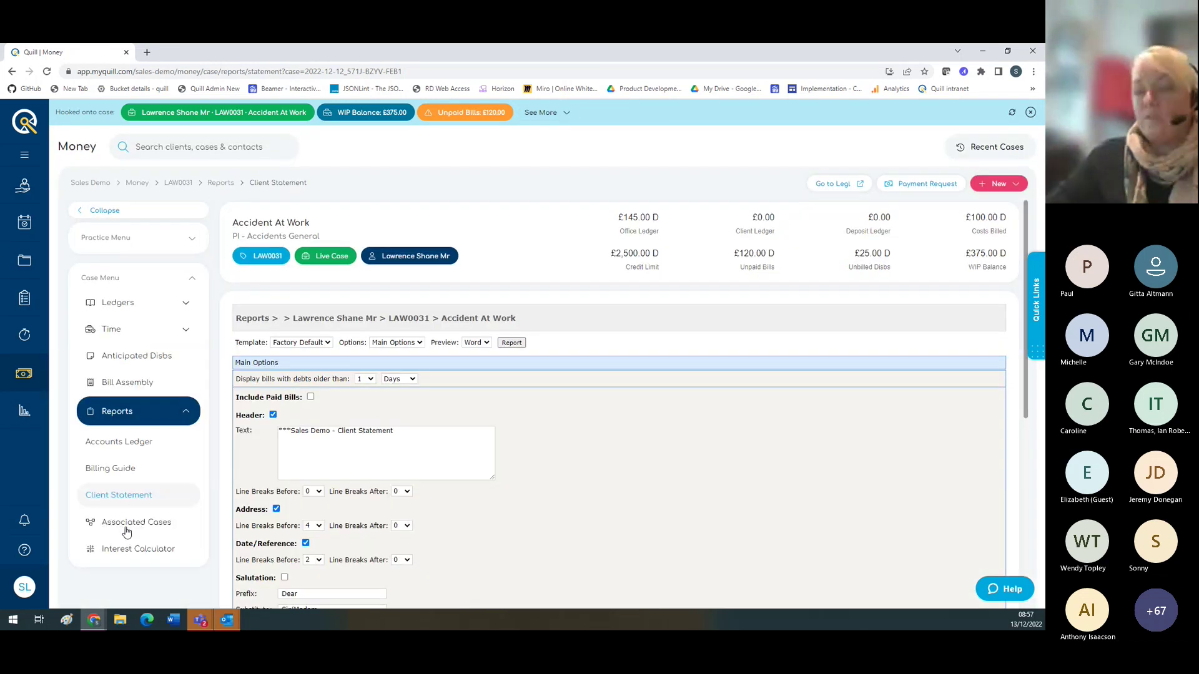
{"action": "left_click", "coordinate": [123, 527]}
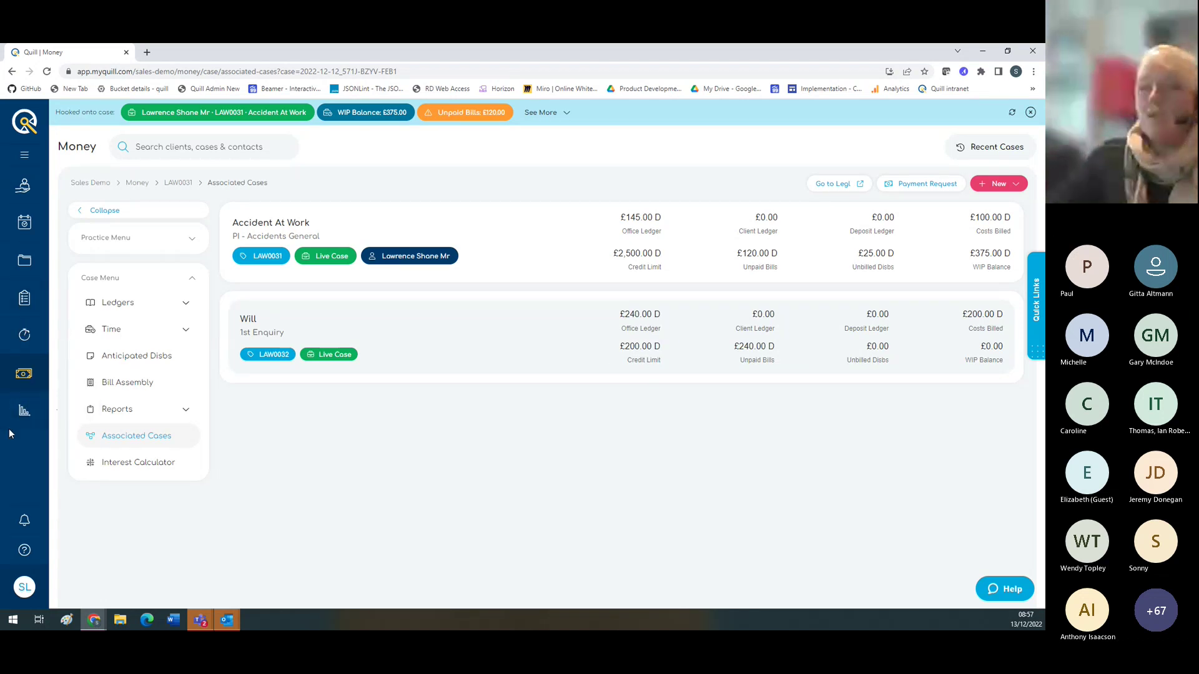
Step: Search reports for 'profit' and star Profit Costs Rendered Detail as a favourite
{"action": "left_click", "coordinate": [23, 413]}
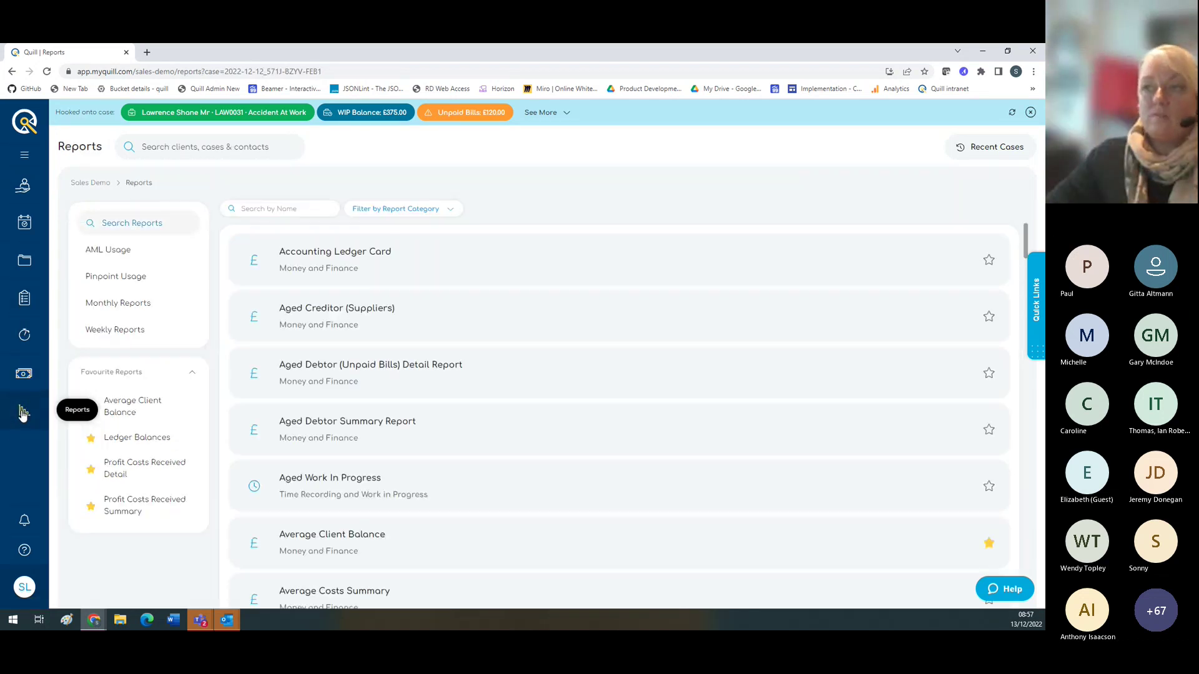
{"action": "left_click", "coordinate": [272, 208]}
{"action": "type", "text": "profit"}
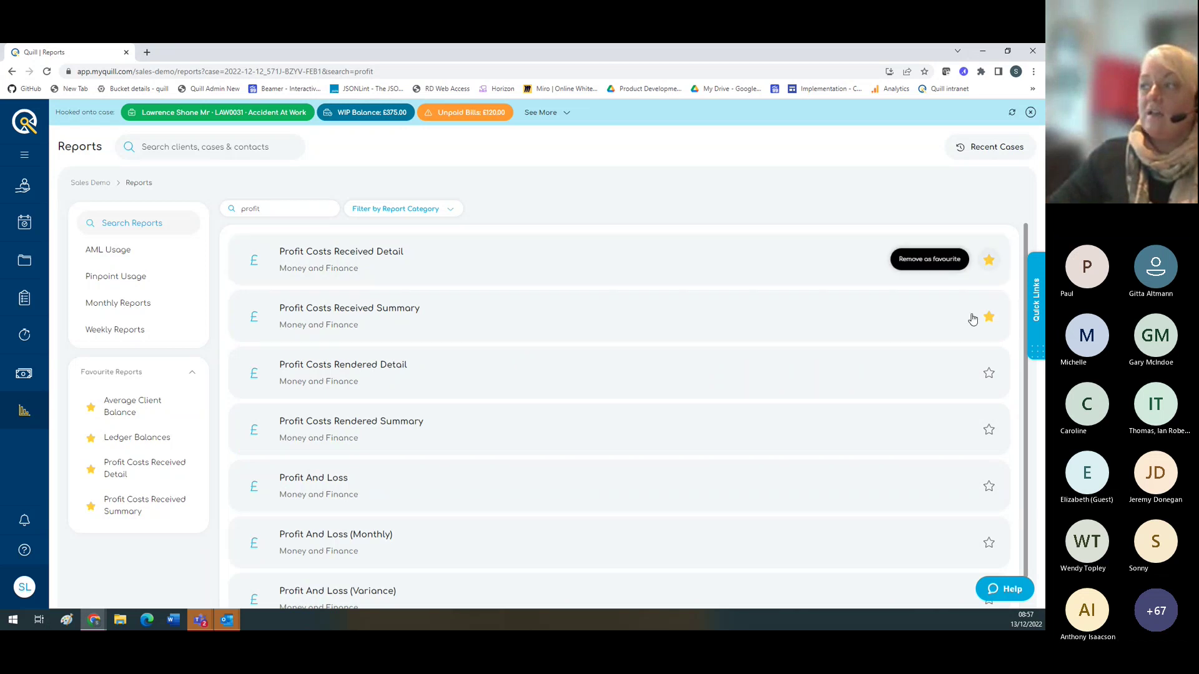
{"action": "left_click", "coordinate": [989, 373]}
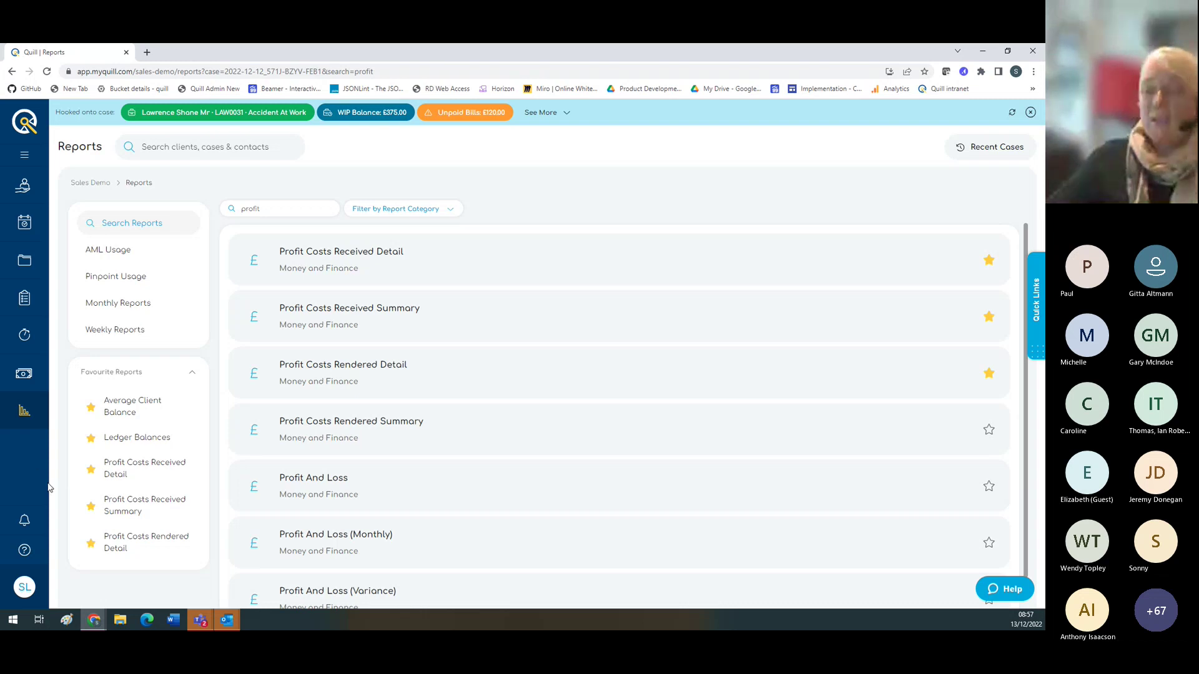
Step: Browse the What's New announcements panel and close it
{"action": "left_click", "coordinate": [25, 526]}
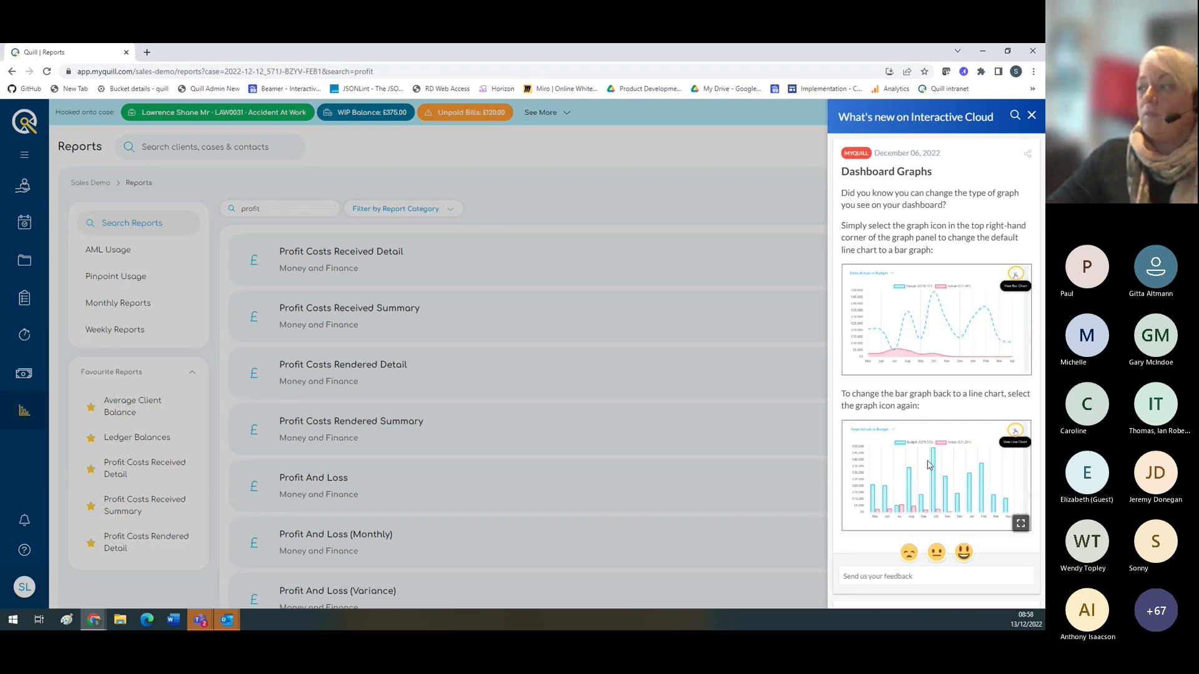
{"action": "scroll", "coordinate": [927, 465], "scroll_direction": "down", "scroll_amount": 8}
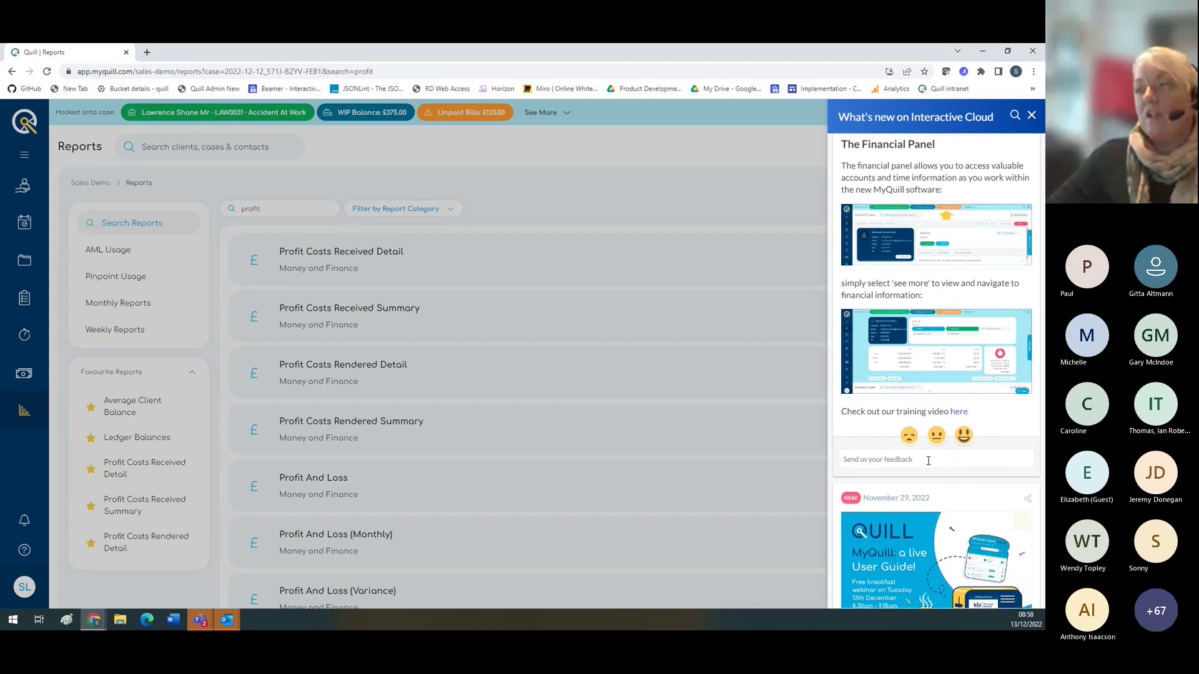
{"action": "scroll", "coordinate": [929, 461], "scroll_direction": "up", "scroll_amount": 8}
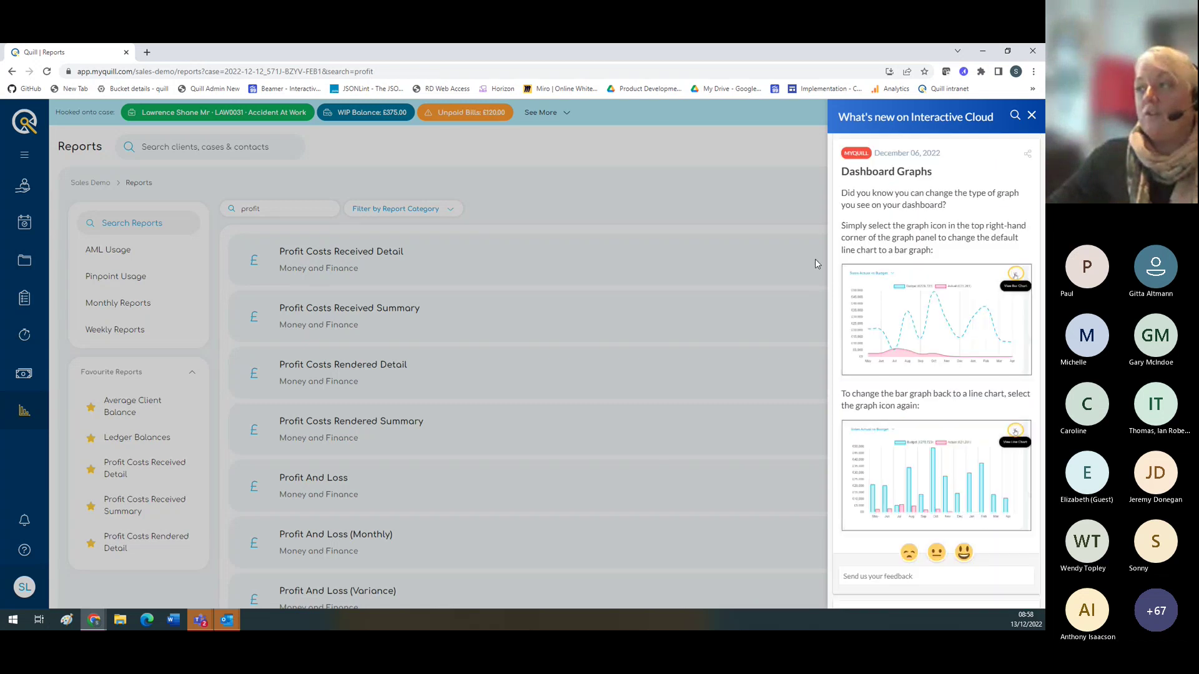
{"action": "left_click", "coordinate": [1031, 116]}
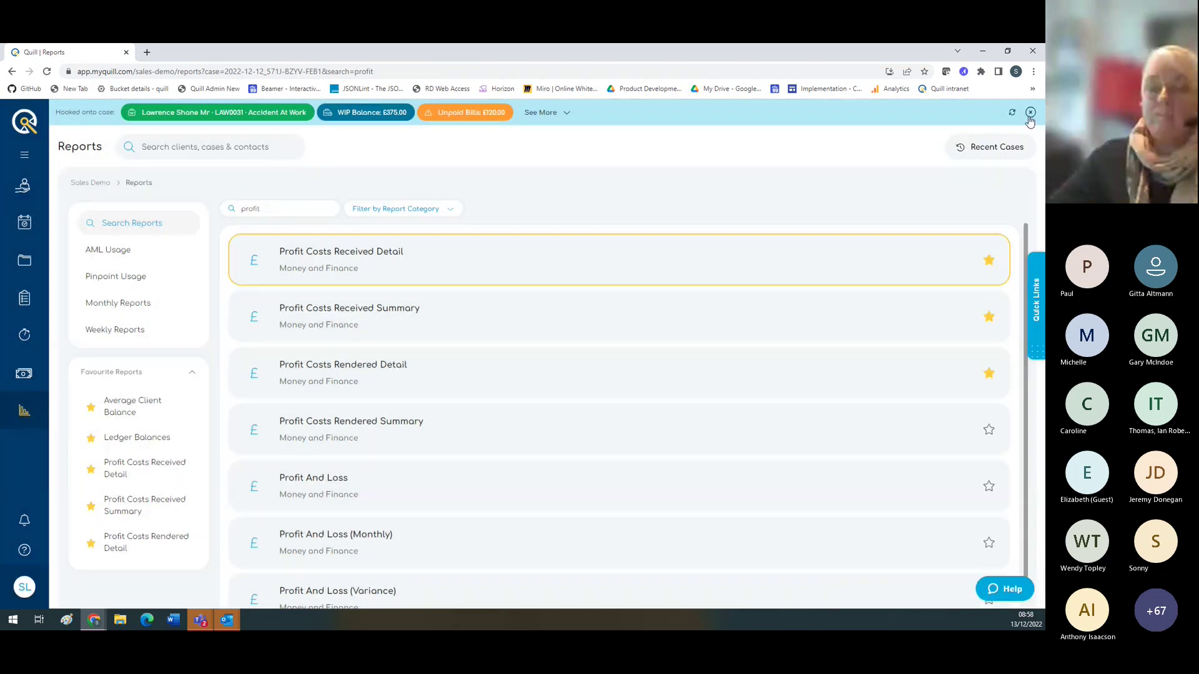
Step: Open the Support Centre help guides
{"action": "left_click", "coordinate": [27, 549]}
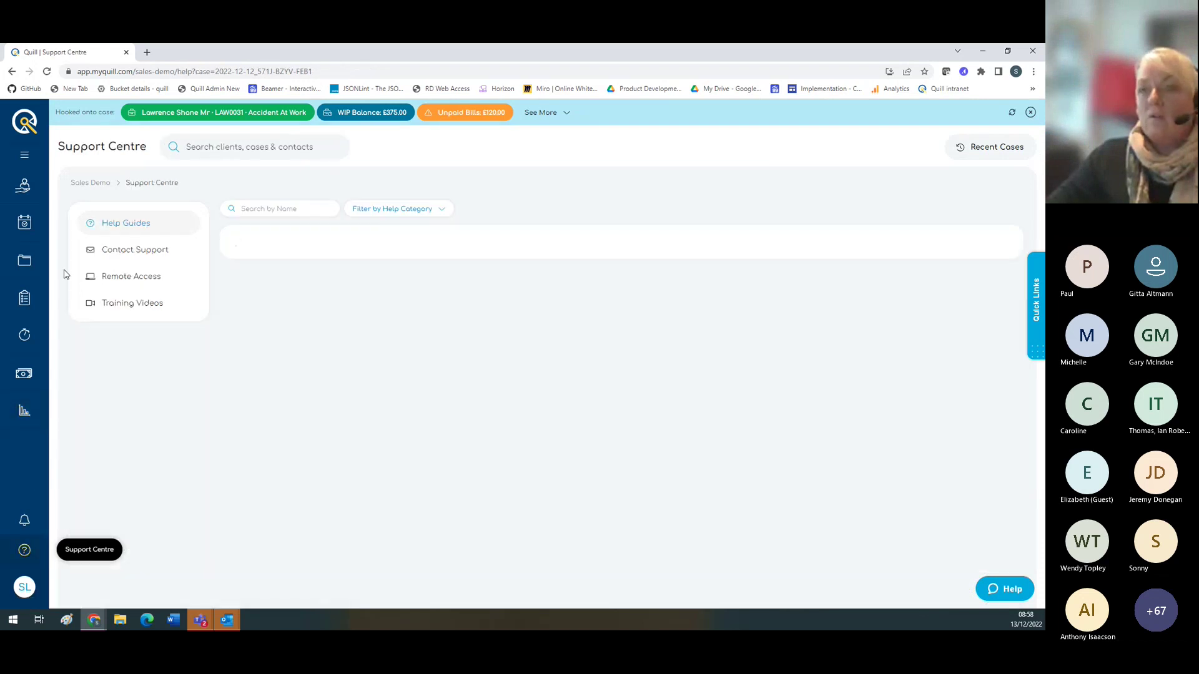
{"action": "left_click", "coordinate": [23, 124]}
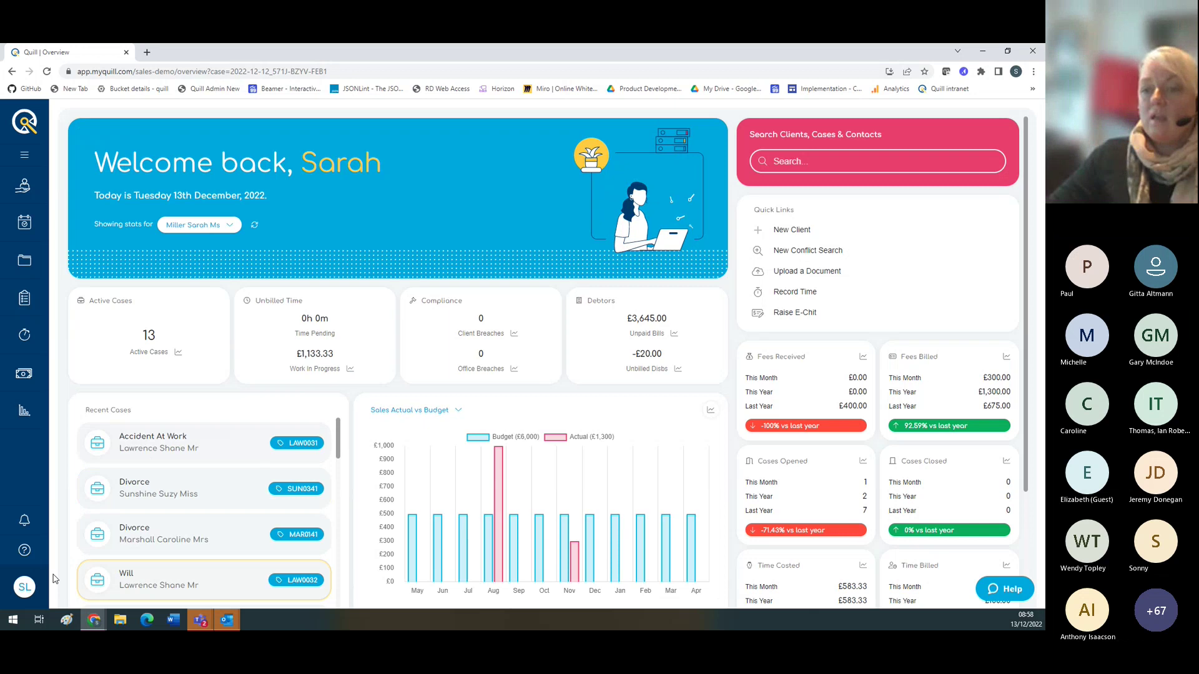
{"action": "left_click", "coordinate": [24, 550]}
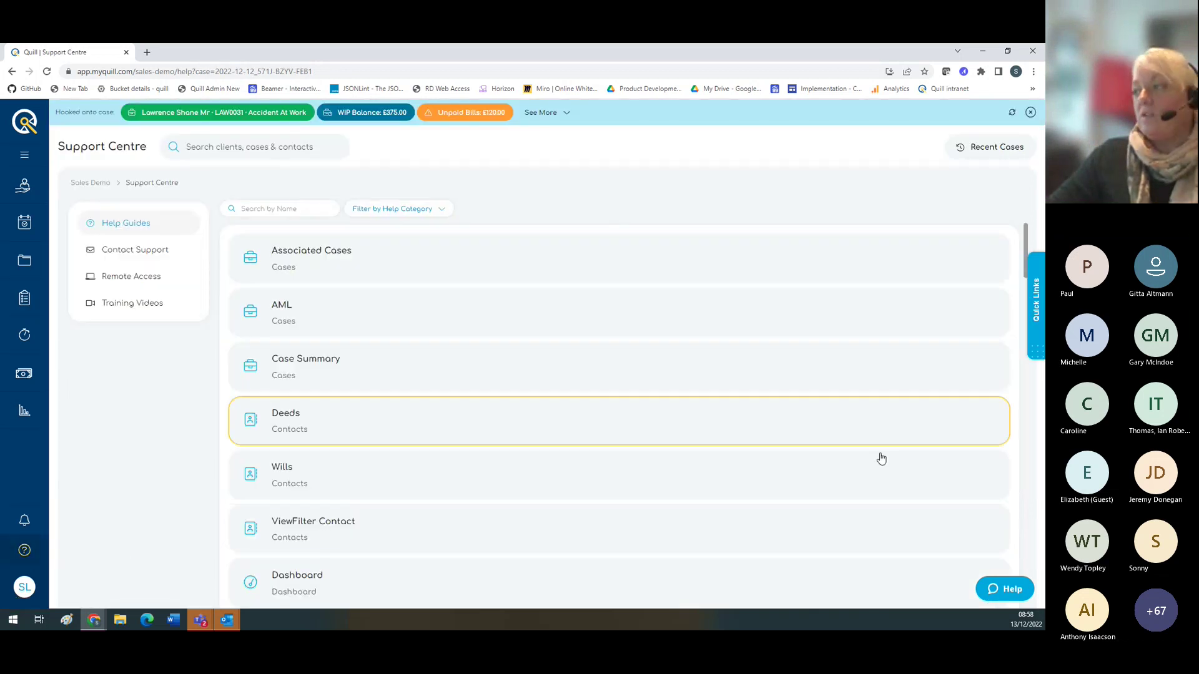
Step: Ask the help chat bot about passwords, choose Get in touch, then close the chat
{"action": "left_click", "coordinate": [1010, 590]}
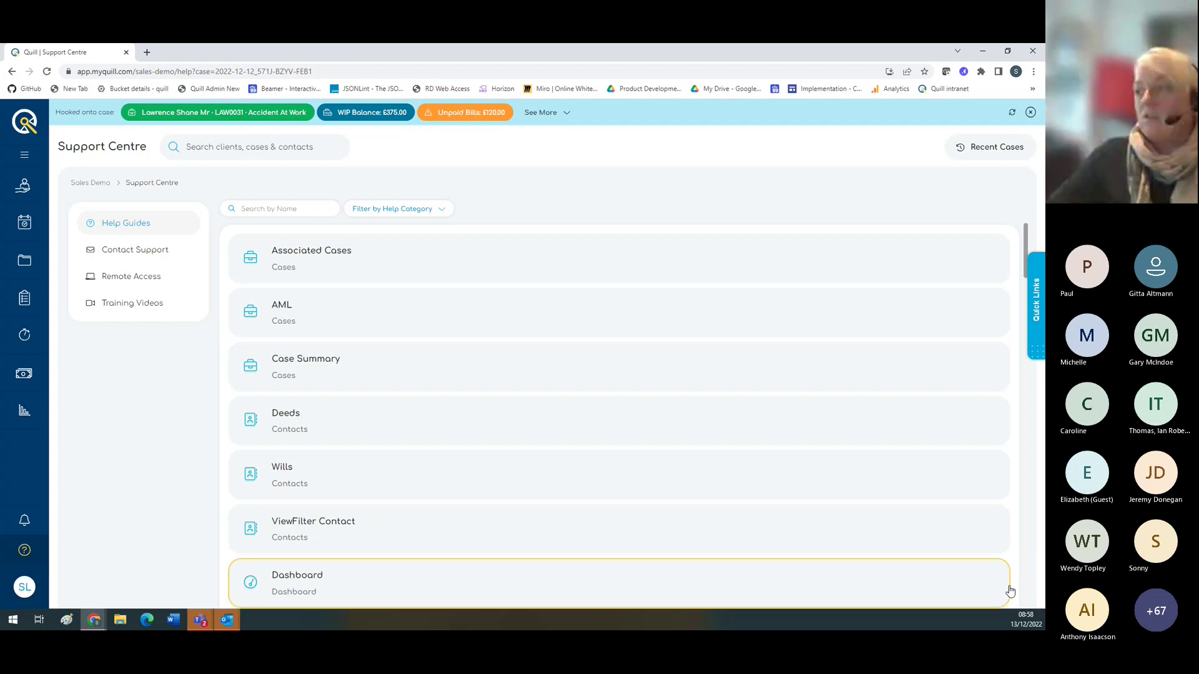
{"action": "left_click", "coordinate": [913, 554]}
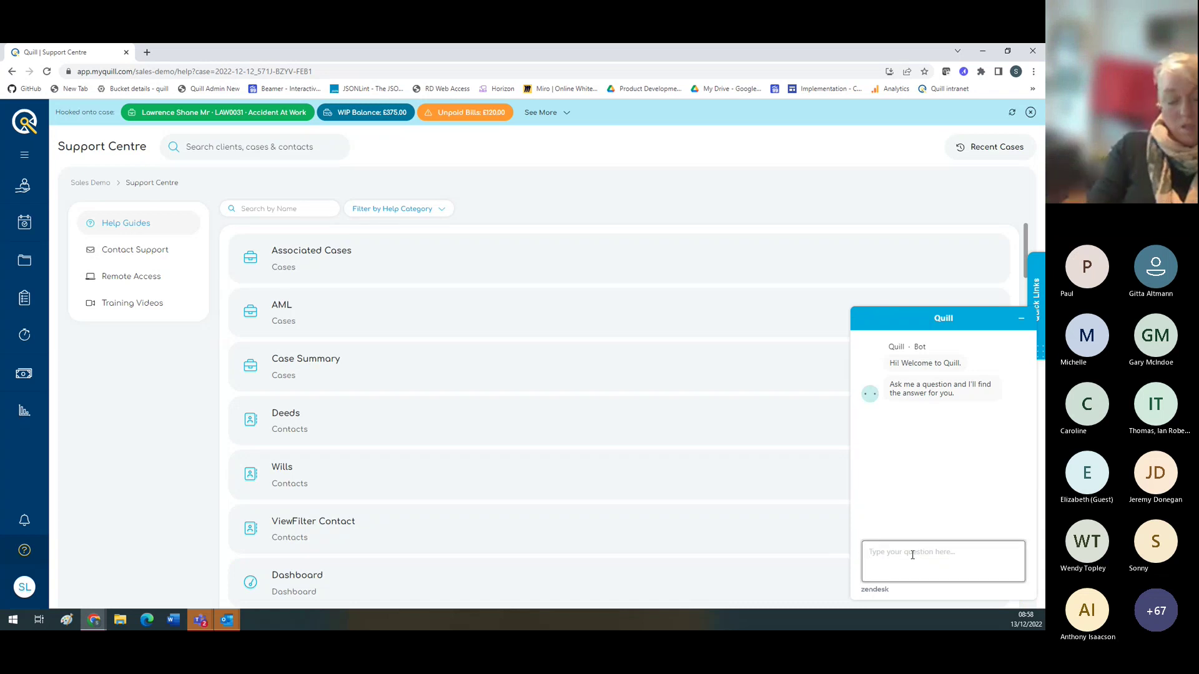
{"action": "type", "text": "Passow"}
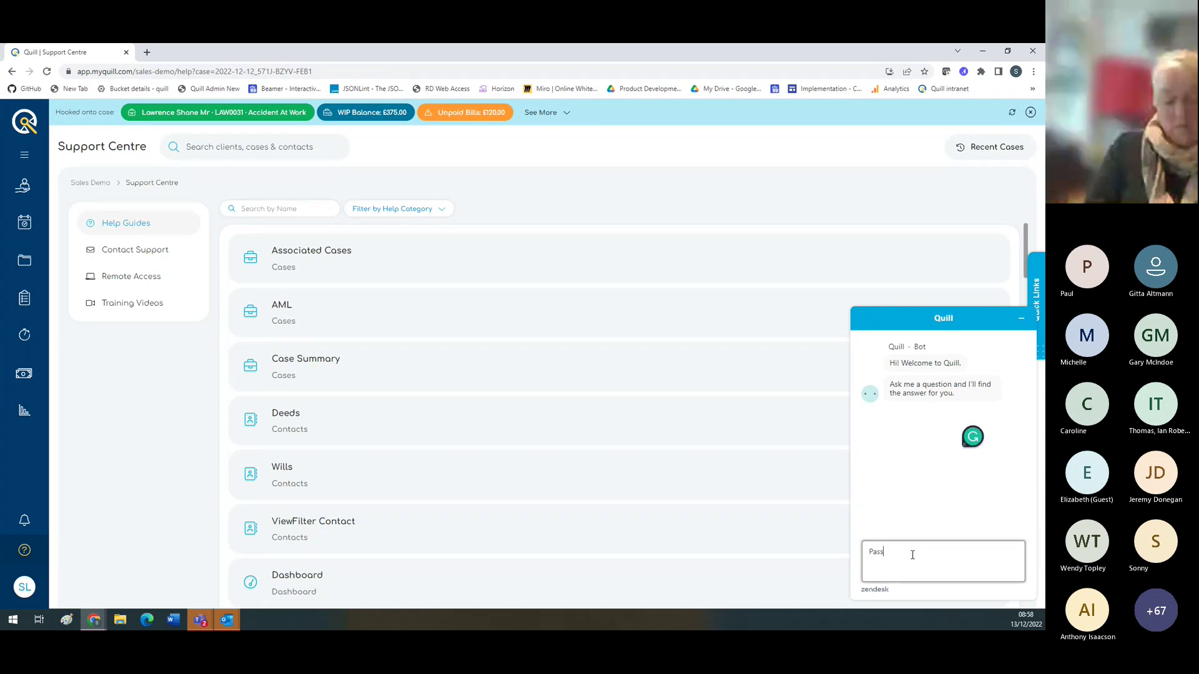
{"action": "key", "text": "Return"}
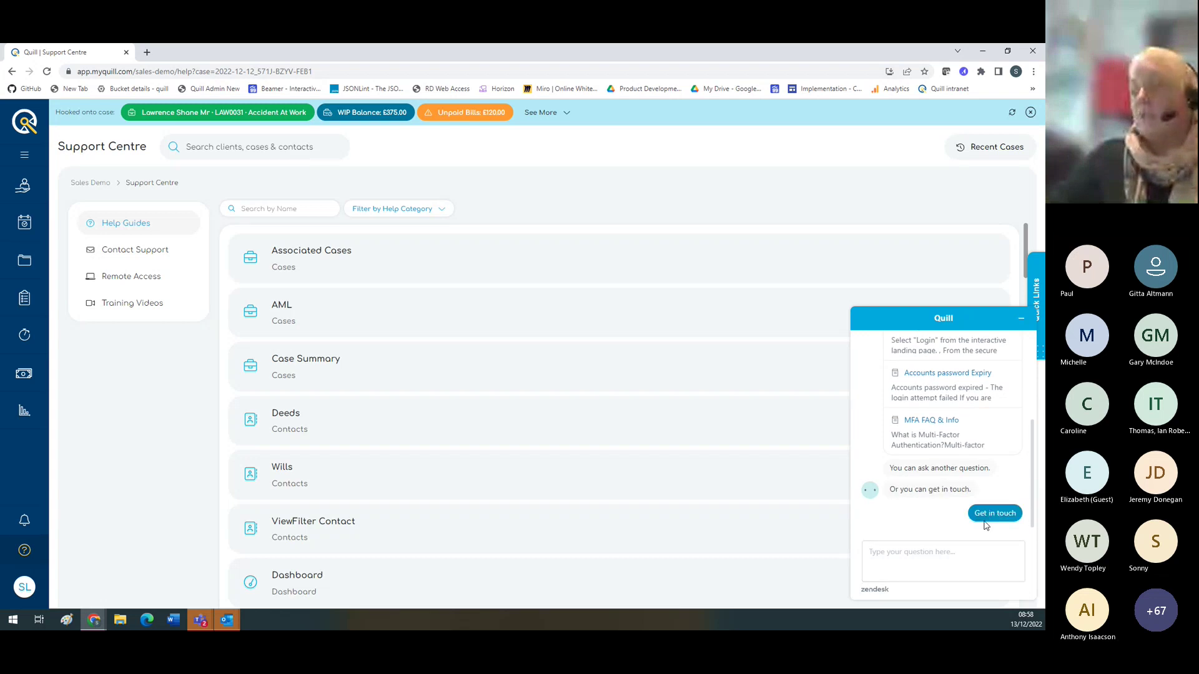
{"action": "left_click", "coordinate": [984, 521]}
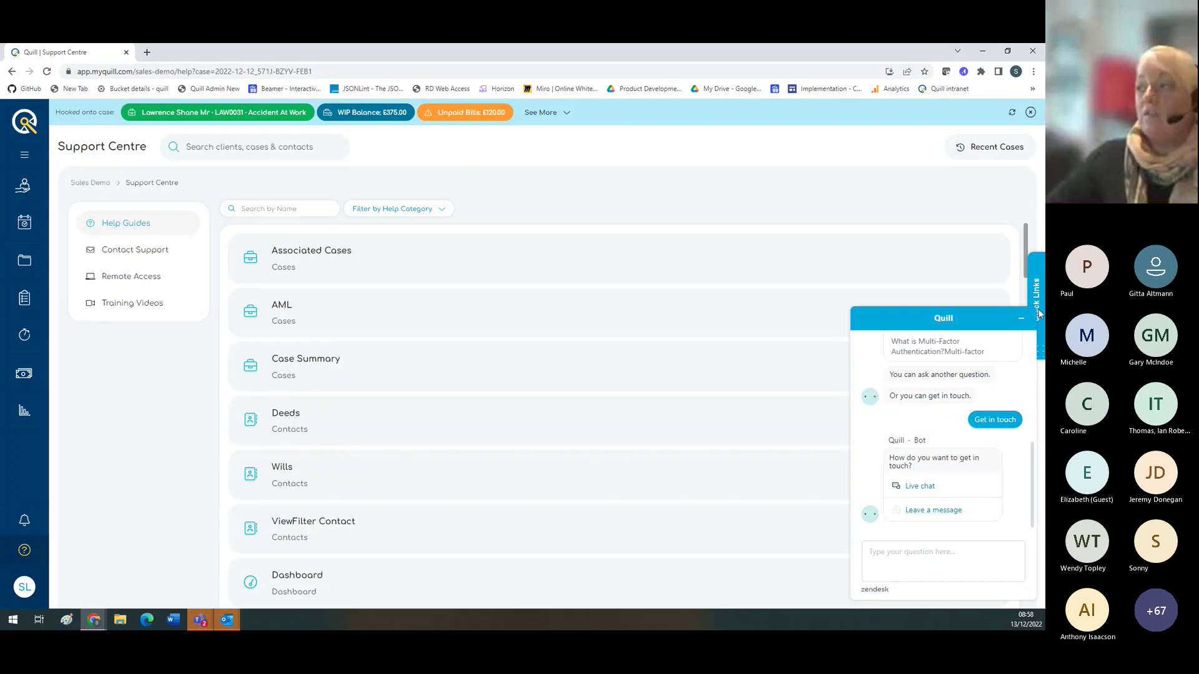
{"action": "left_click", "coordinate": [969, 336]}
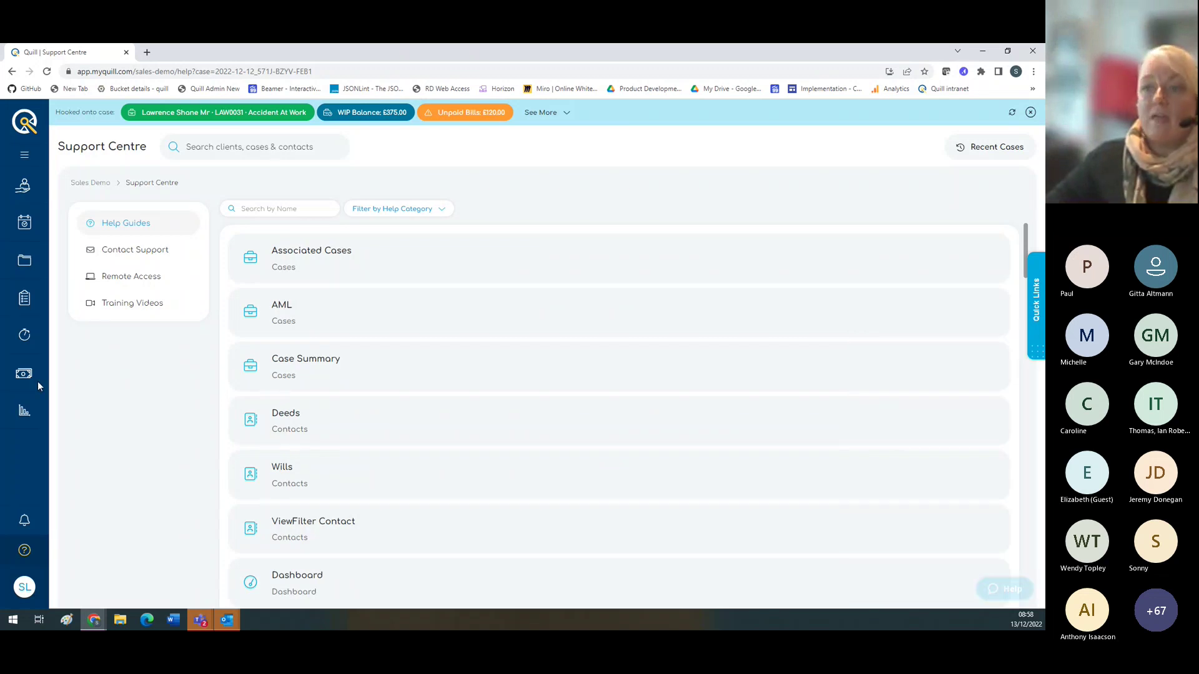
Step: Return to the overview dashboard and turn Night Mode on and back off
{"action": "left_click", "coordinate": [25, 587]}
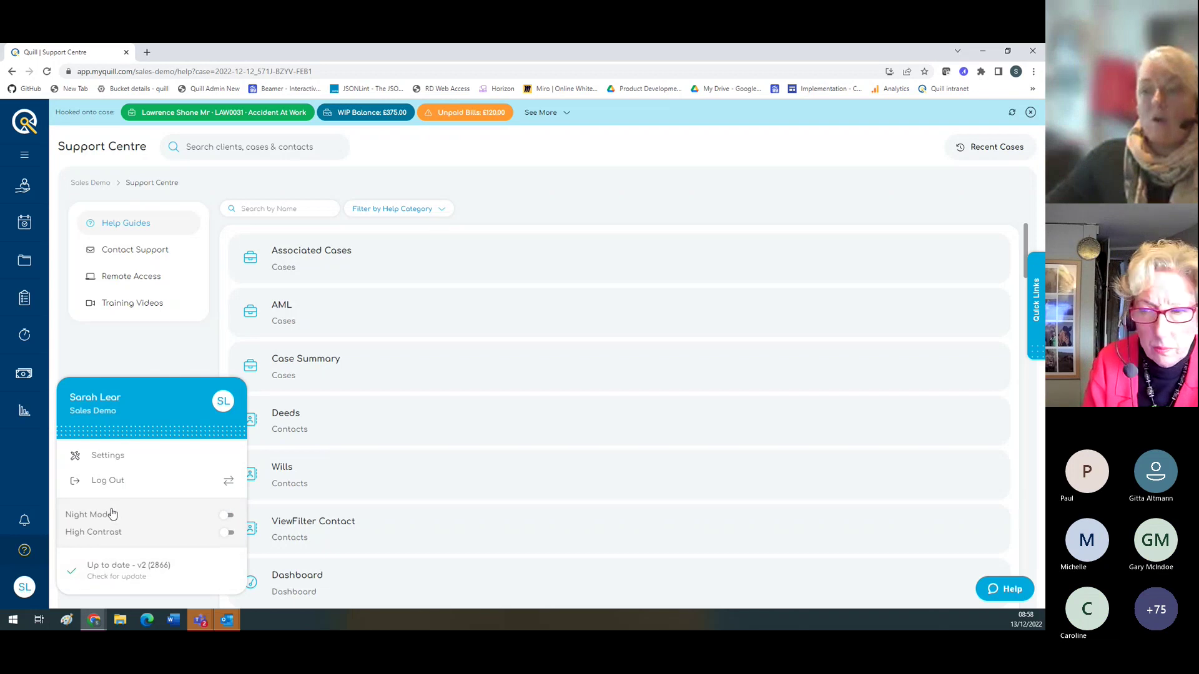
{"action": "left_click", "coordinate": [13, 481]}
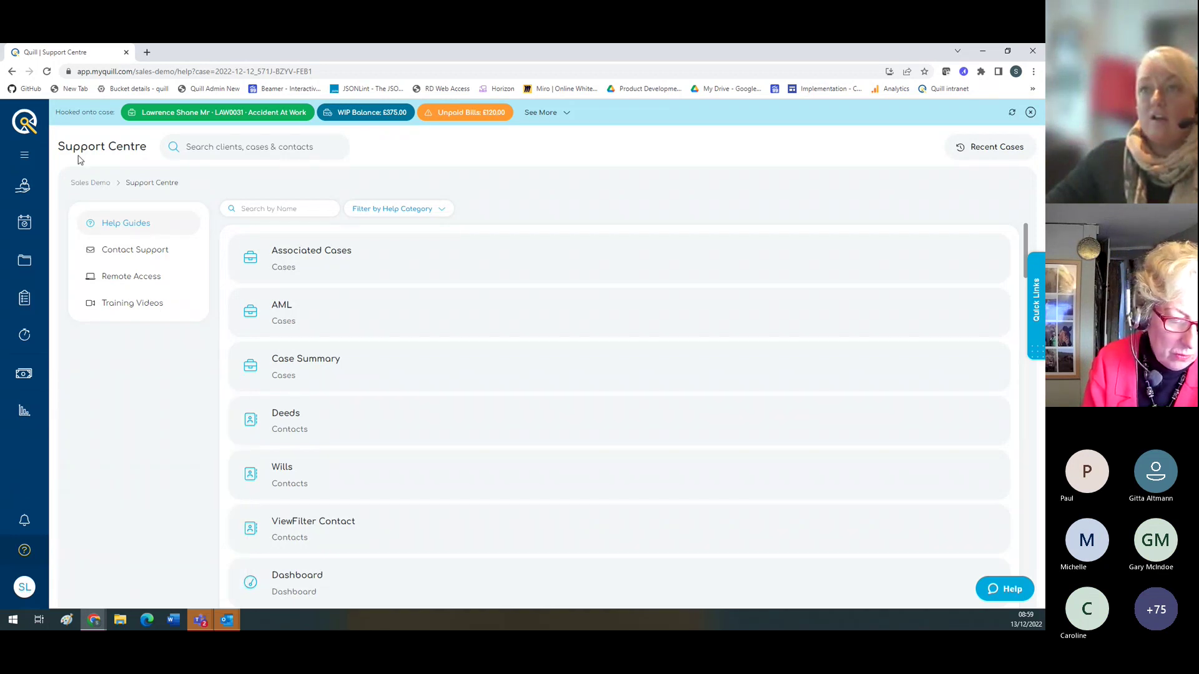
{"action": "left_click", "coordinate": [31, 124]}
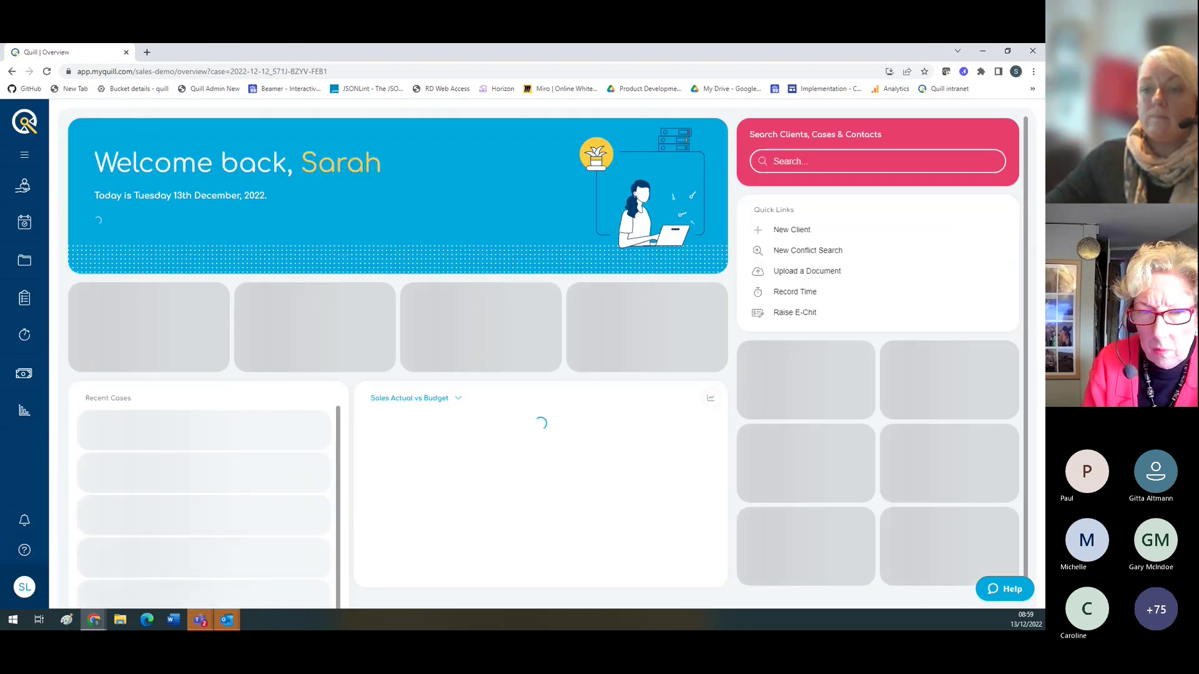
{"action": "left_click", "coordinate": [25, 587]}
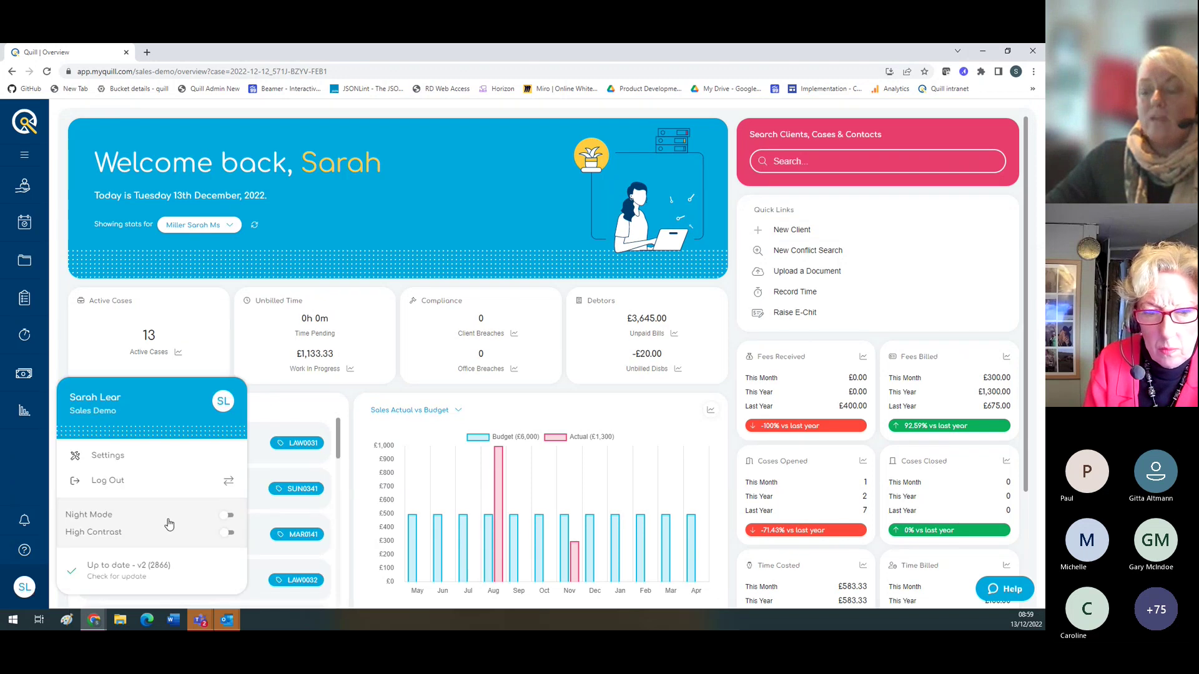
{"action": "left_click", "coordinate": [228, 517]}
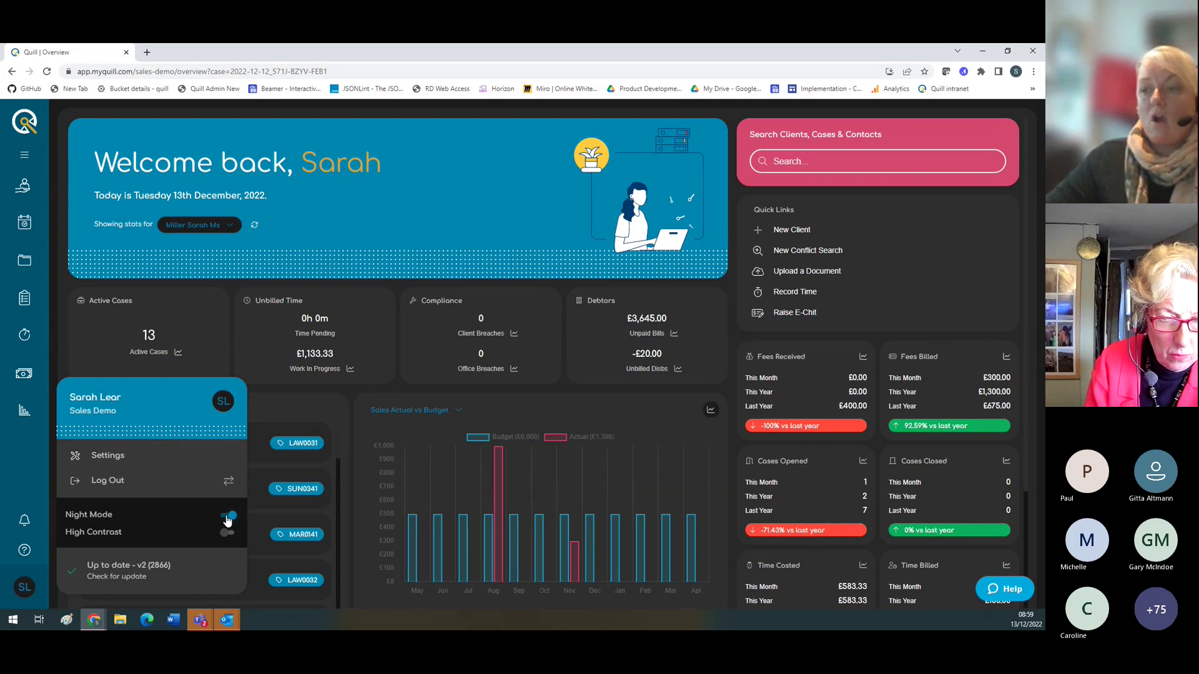
{"action": "left_click", "coordinate": [228, 517]}
Step: Turn High Contrast on and back off, then close the account panel
{"action": "left_click", "coordinate": [229, 533]}
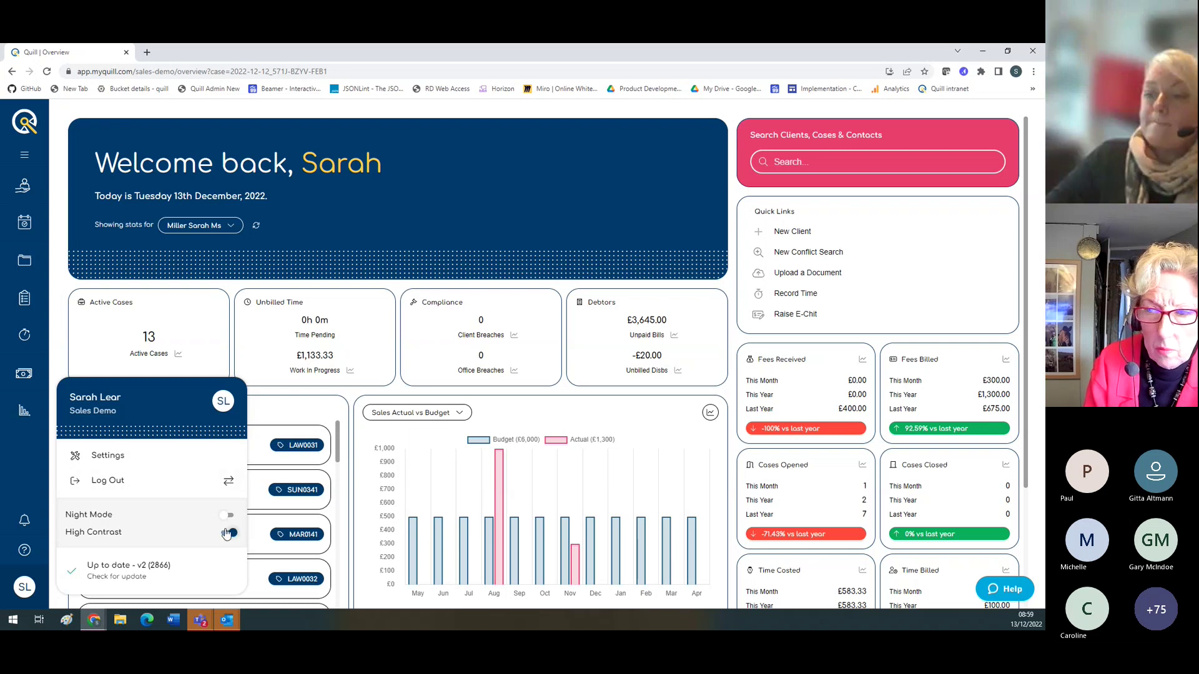
{"action": "left_click", "coordinate": [230, 533]}
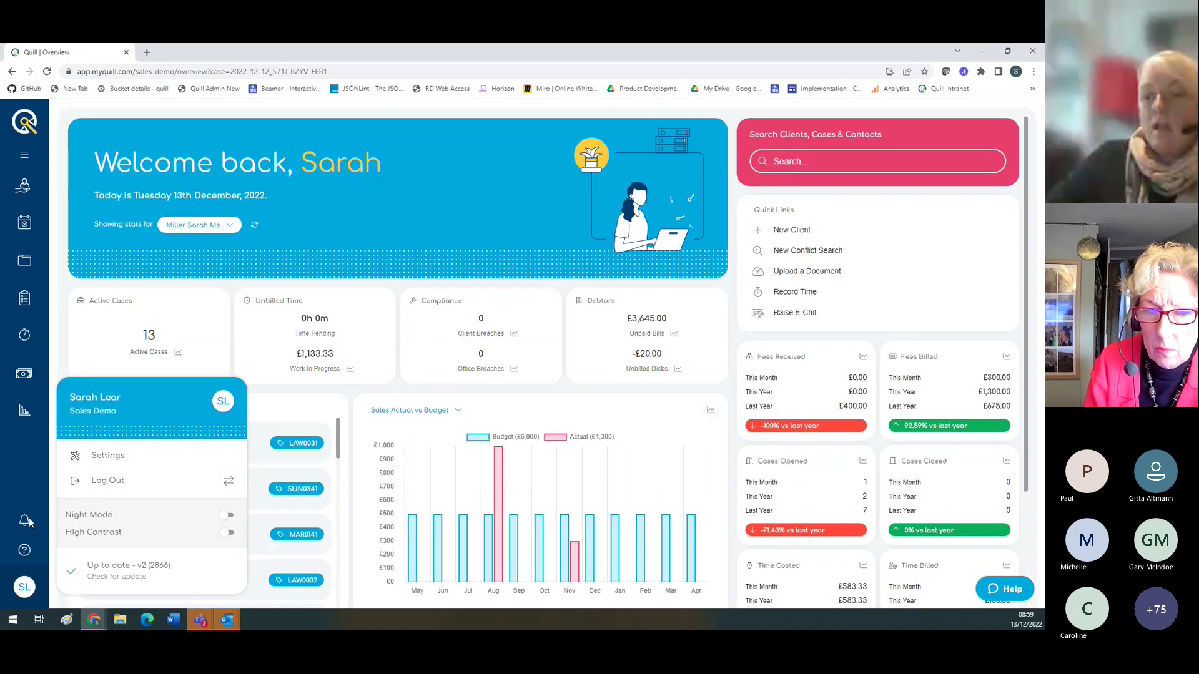
{"action": "left_click", "coordinate": [31, 123]}
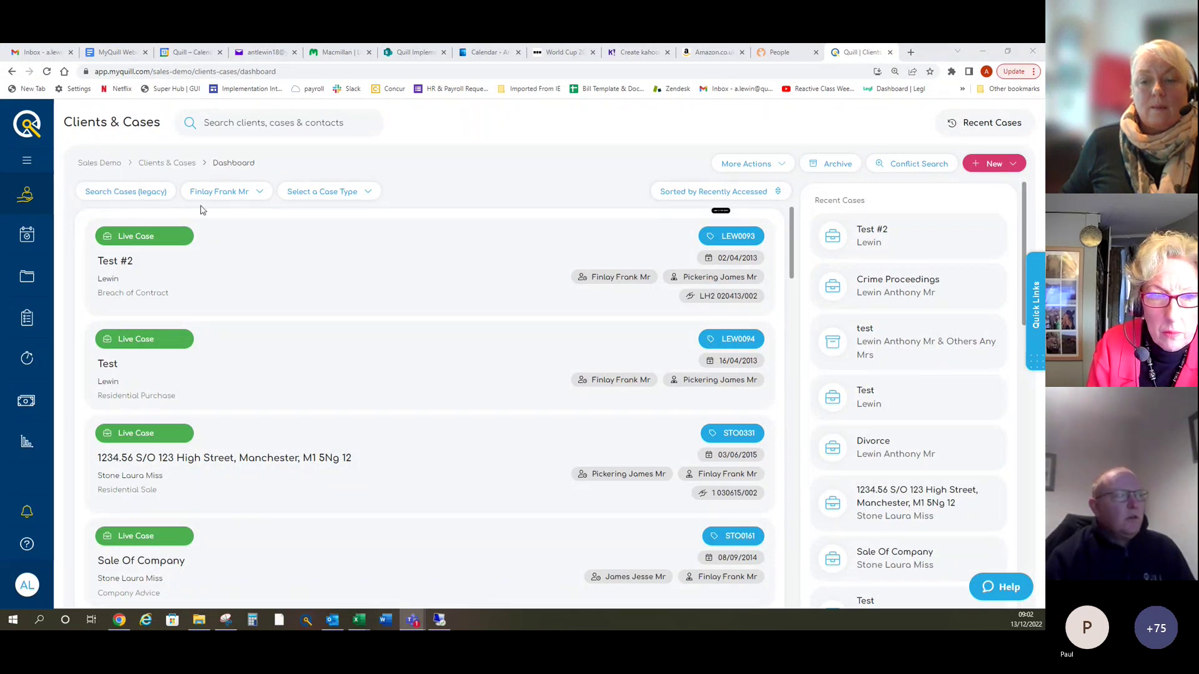
Step: Expand the side menu and sort Clients & Cases by Client Name Ascending
{"action": "left_click", "coordinate": [27, 160]}
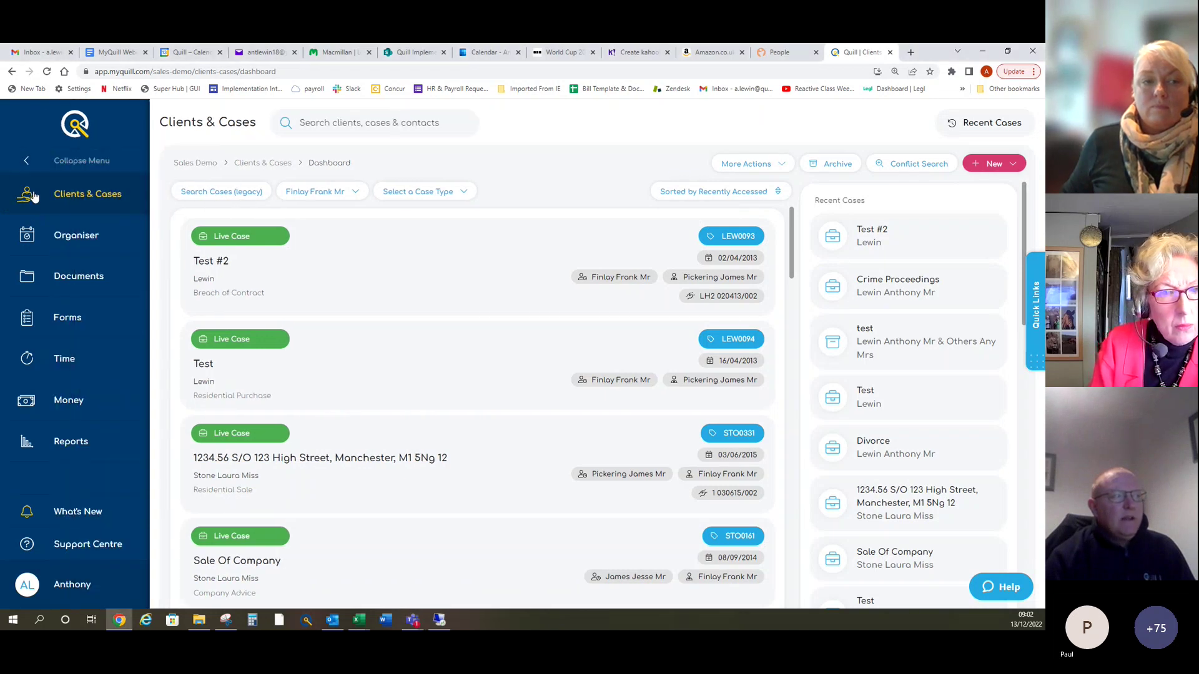
{"action": "left_click", "coordinate": [78, 196]}
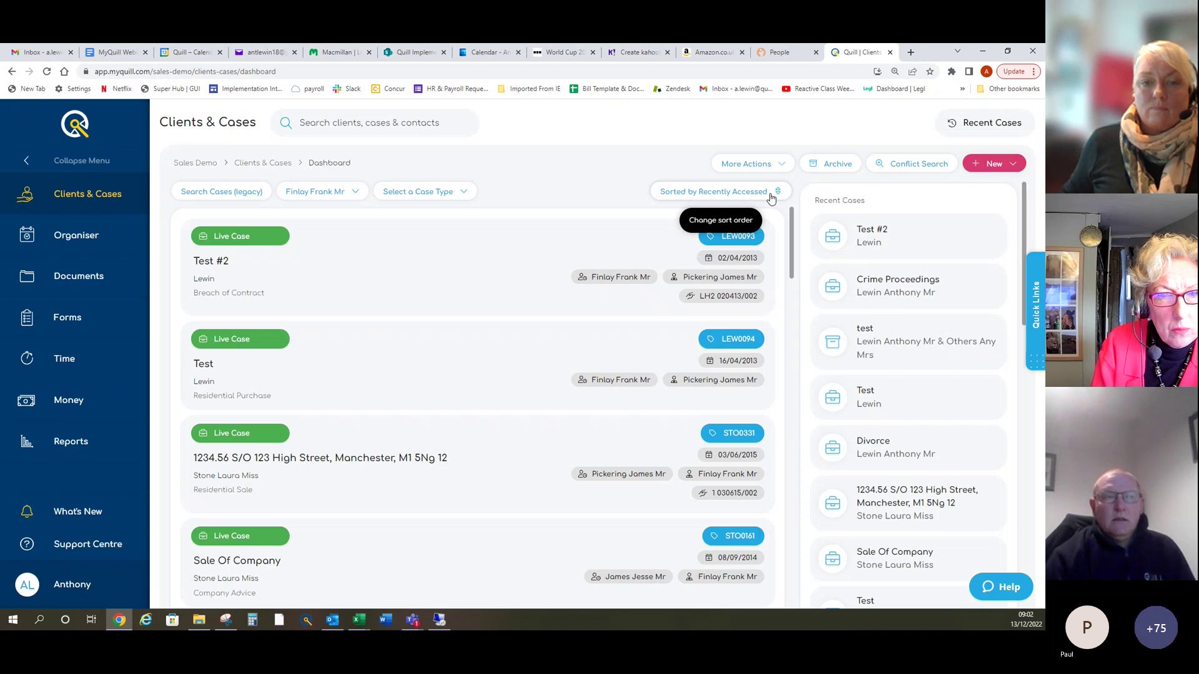
{"action": "left_click", "coordinate": [772, 198]}
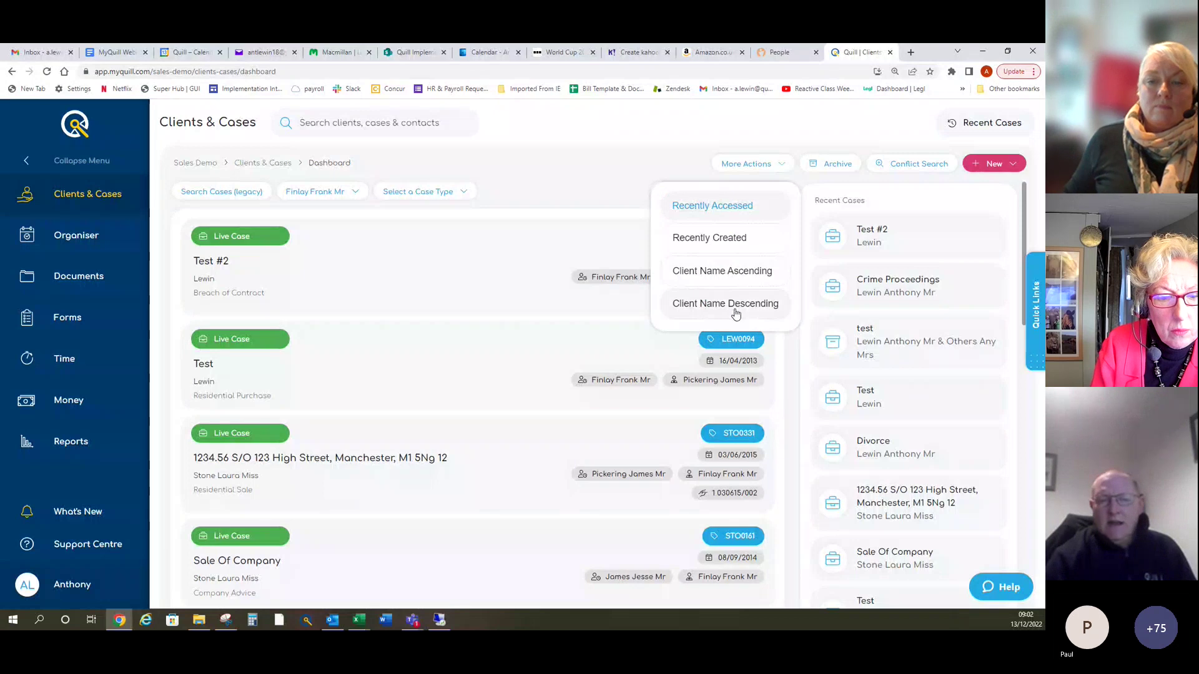
{"action": "left_click", "coordinate": [734, 280]}
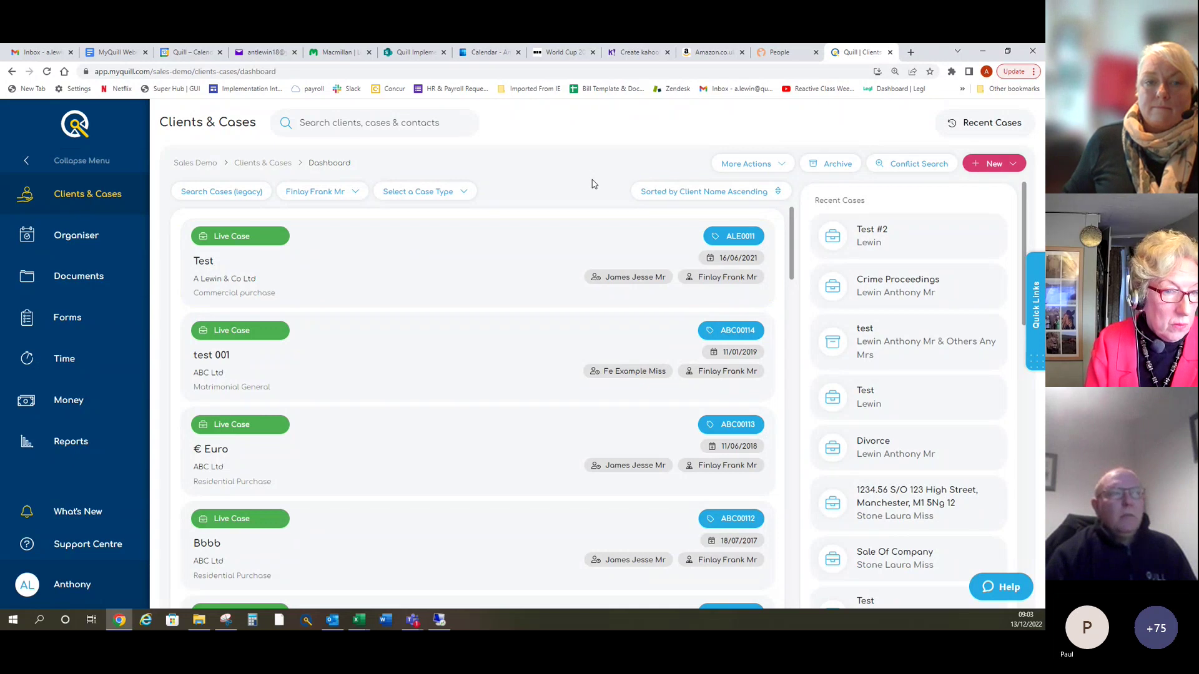
Step: Reopen Clients & Cases and re-sort by client name, finally leaving Recently Accessed order
{"action": "left_click", "coordinate": [84, 132]}
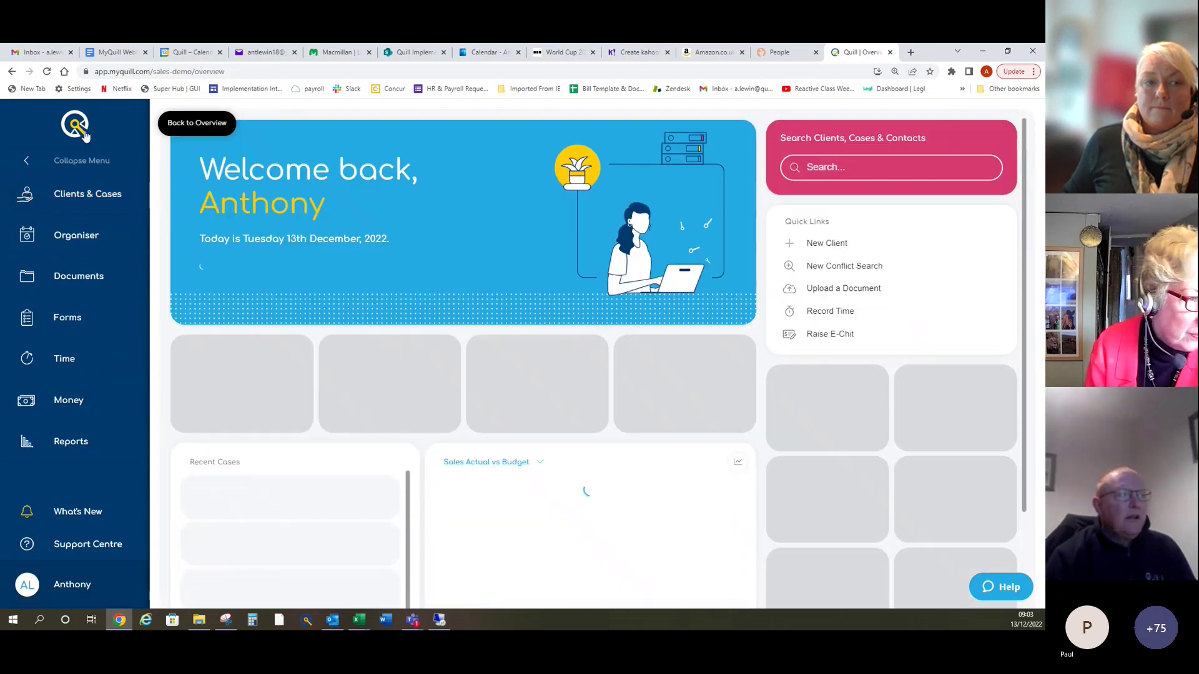
{"action": "left_click", "coordinate": [75, 198]}
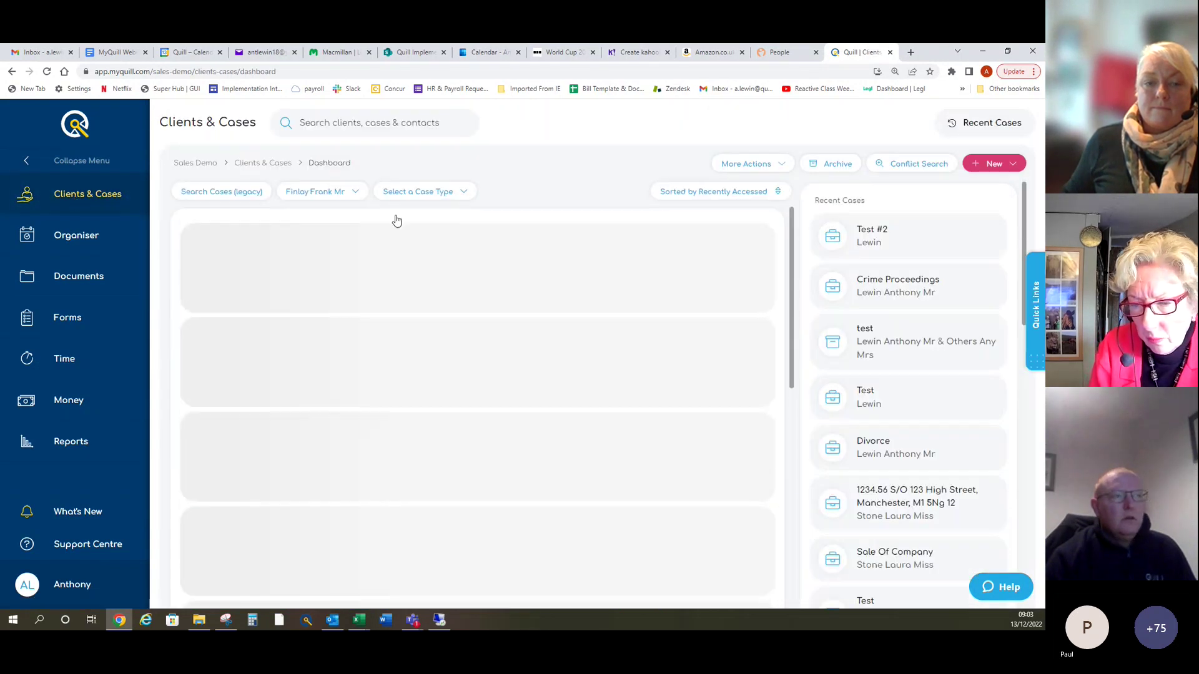
{"action": "left_click", "coordinate": [743, 200]}
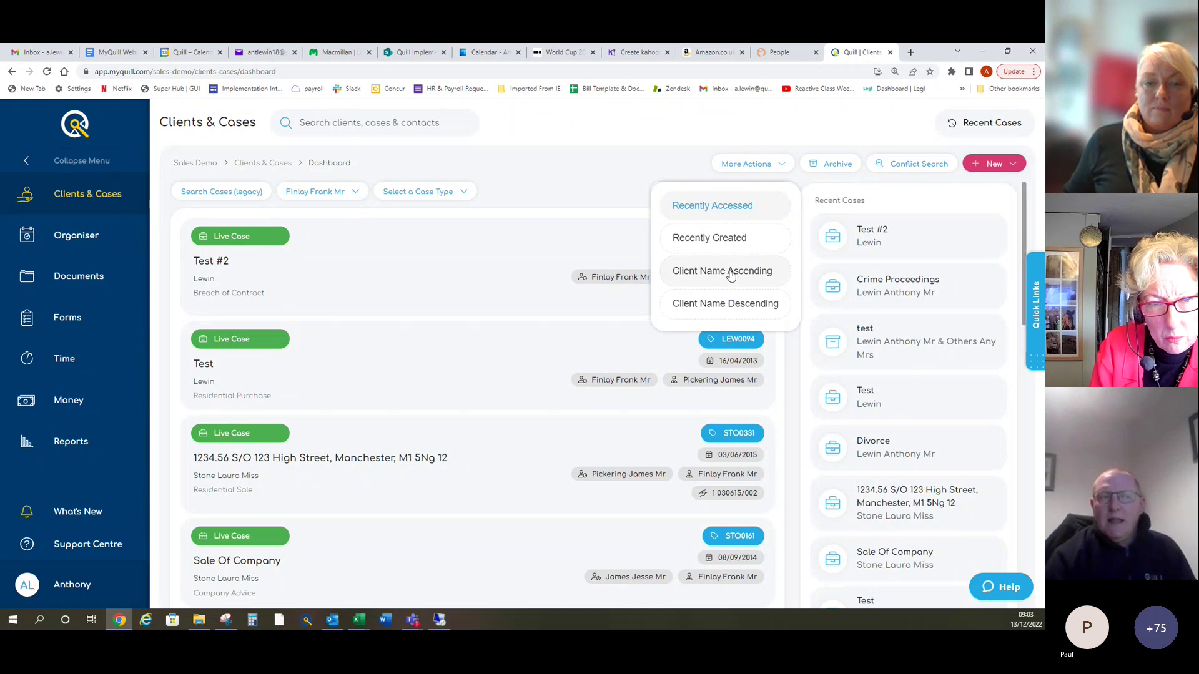
{"action": "left_click", "coordinate": [731, 273]}
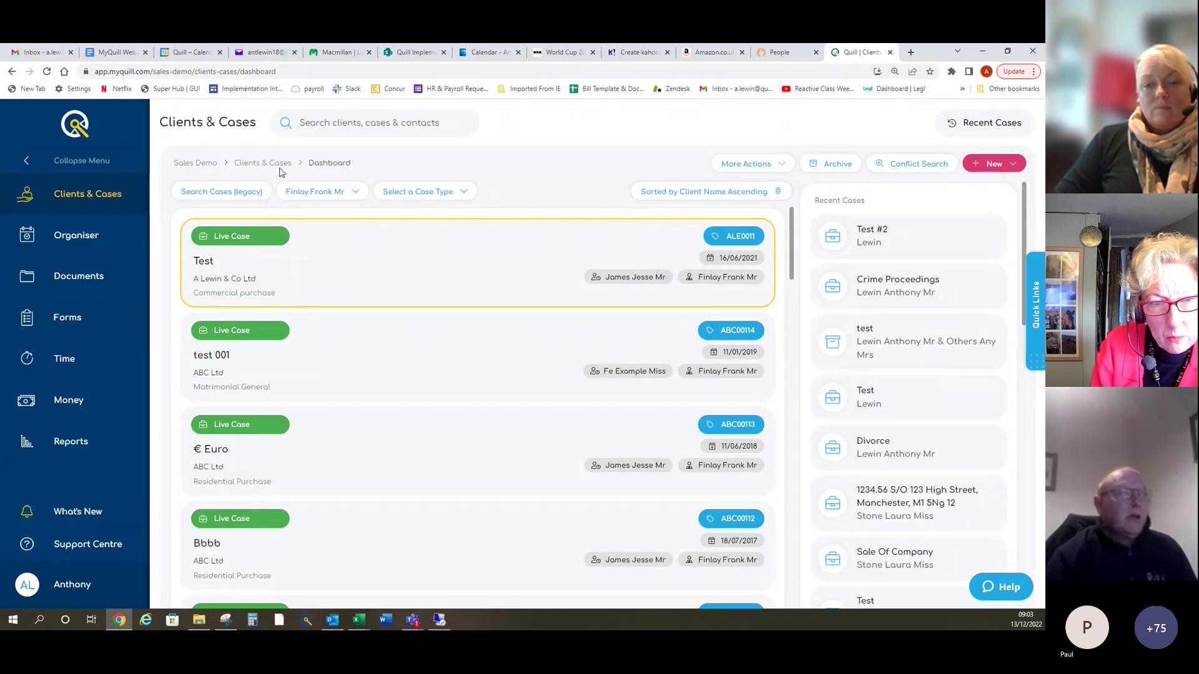
{"action": "left_click", "coordinate": [84, 126]}
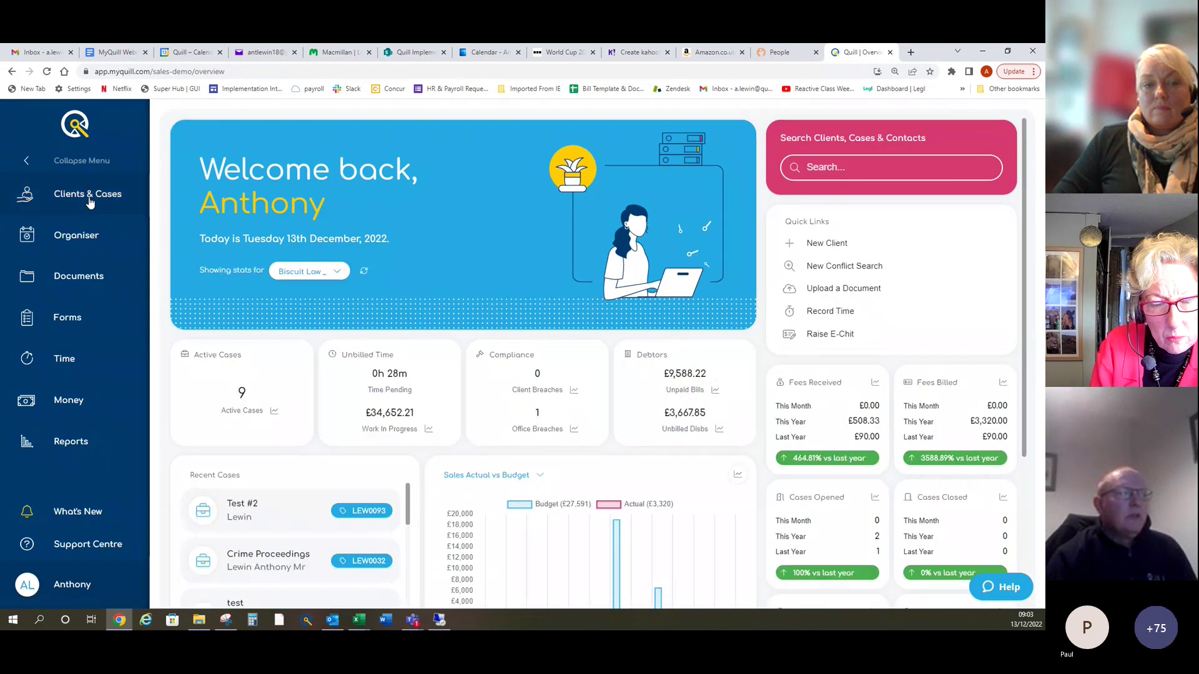
{"action": "left_click", "coordinate": [90, 201]}
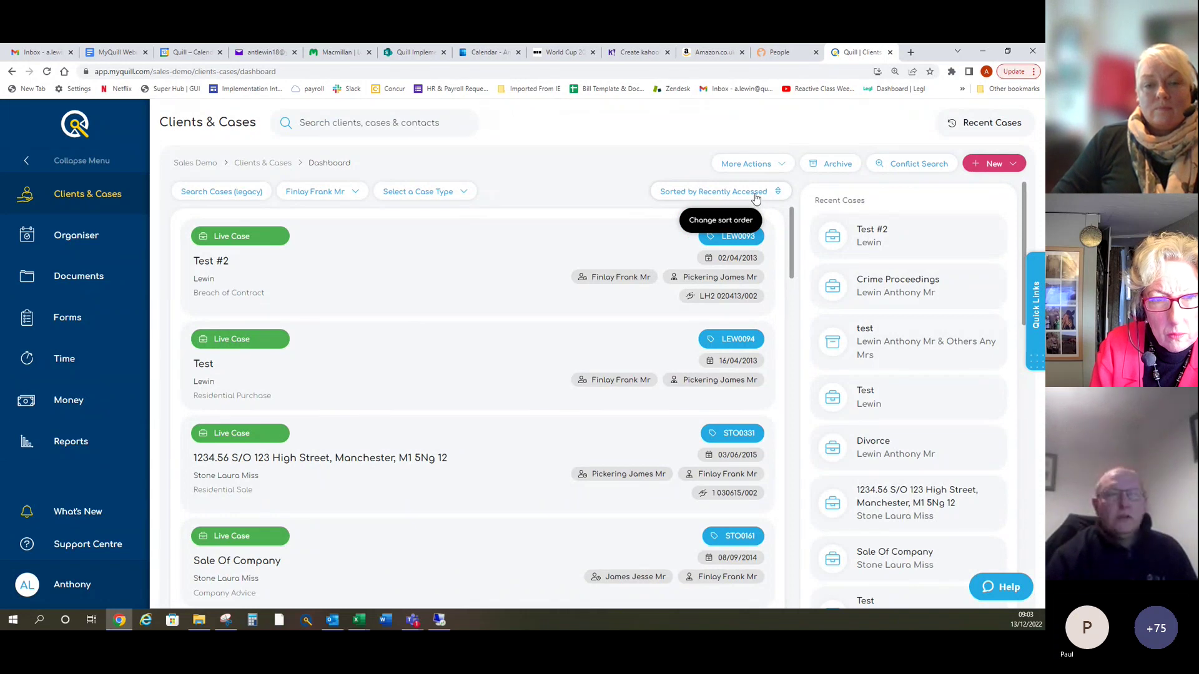
{"action": "left_click", "coordinate": [756, 198]}
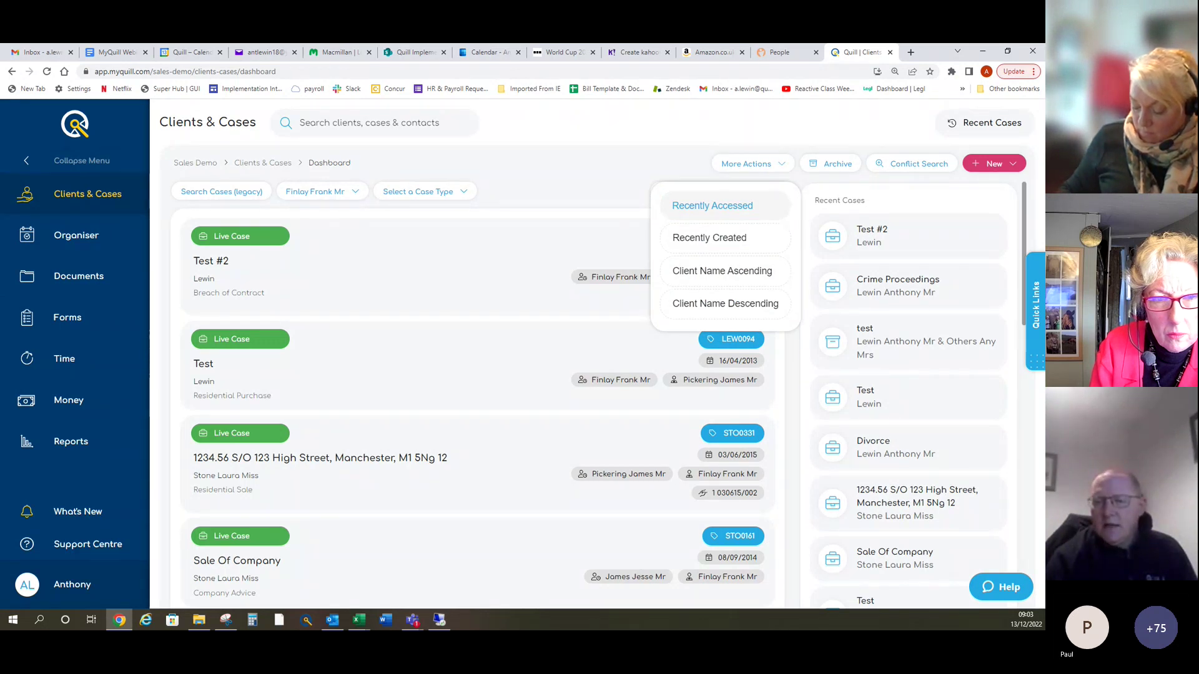
{"action": "left_click", "coordinate": [547, 181]}
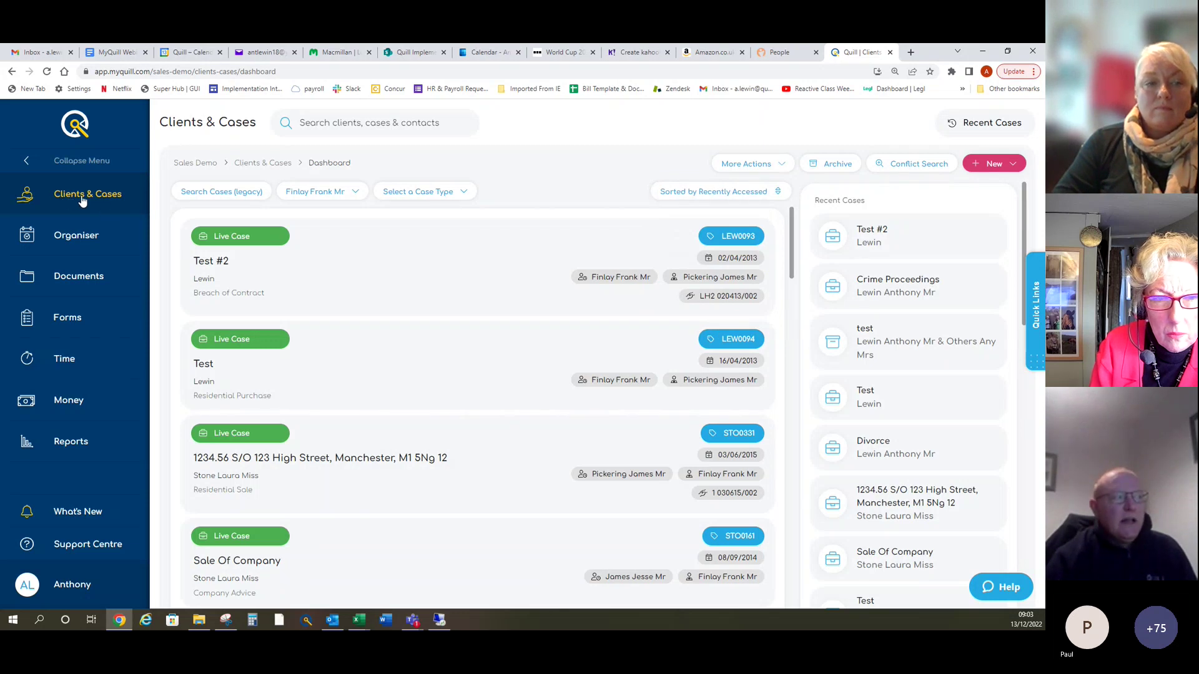
Step: Look through the fee earner, case type and sort dropdowns without changing anything
{"action": "left_click", "coordinate": [320, 193]}
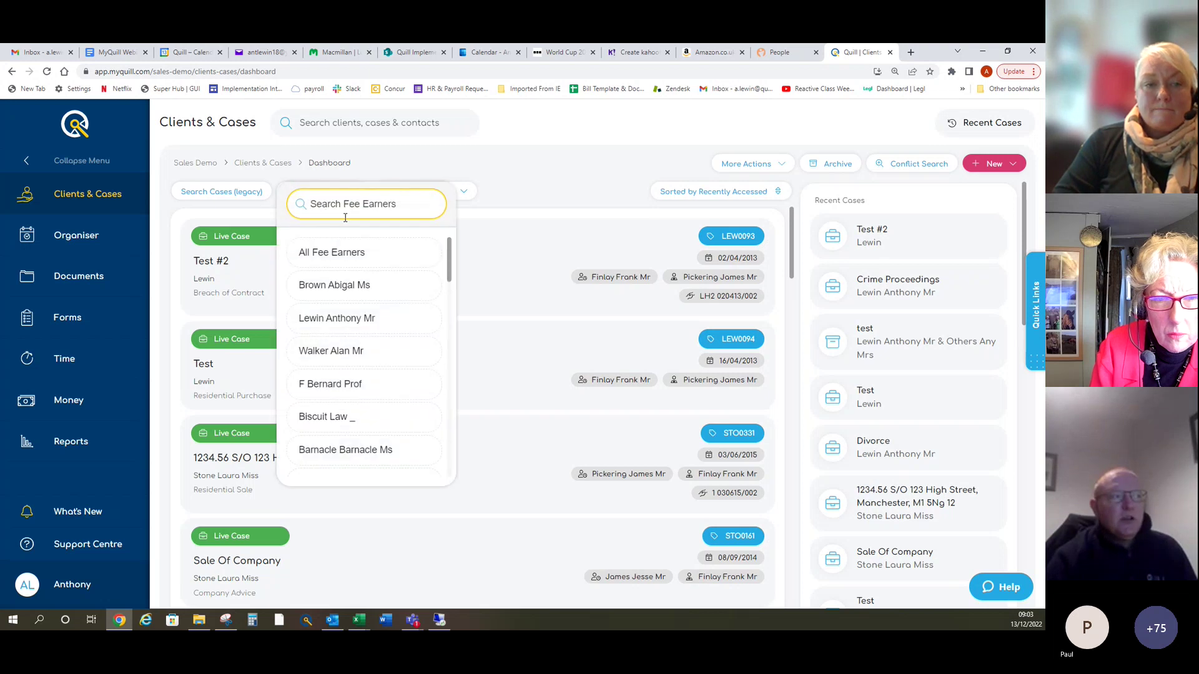
{"action": "left_click", "coordinate": [376, 166]}
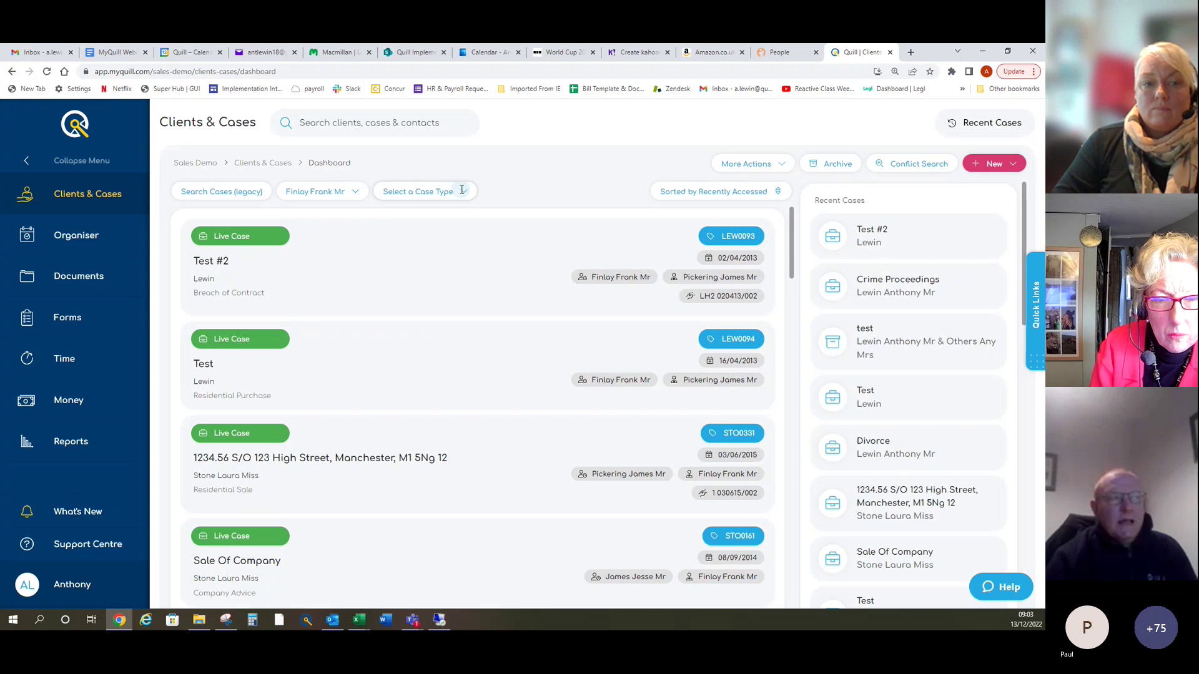
{"action": "left_click", "coordinate": [462, 190]}
{"action": "left_click", "coordinate": [718, 206]}
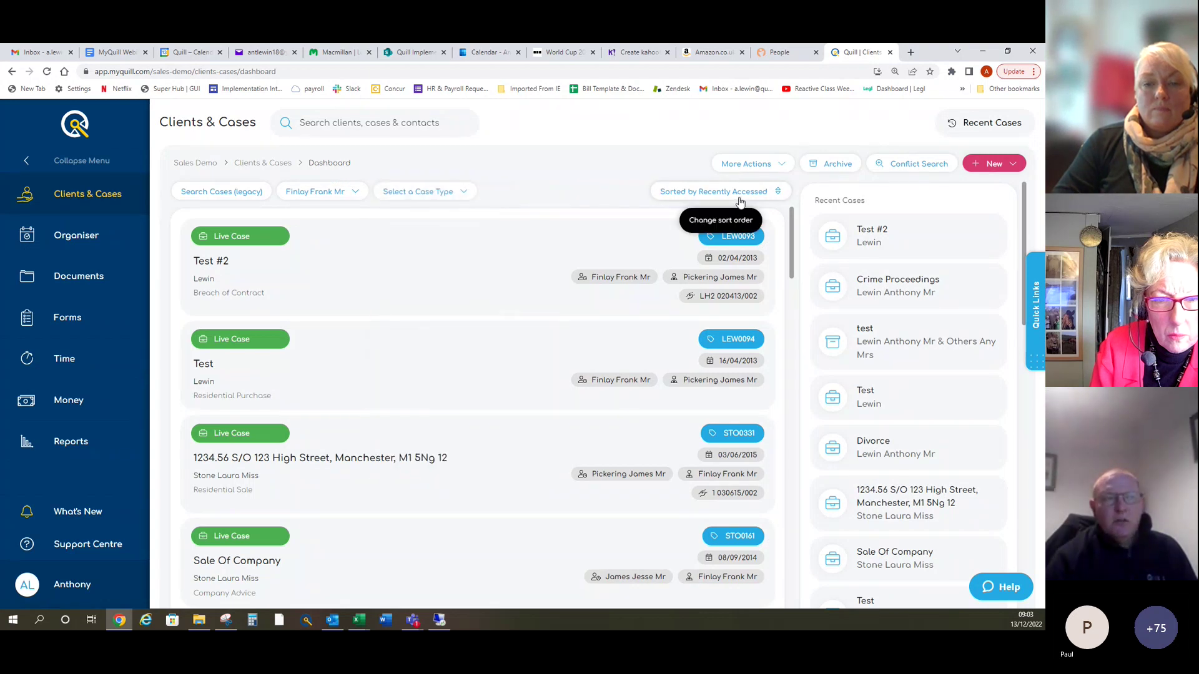
{"action": "left_click", "coordinate": [739, 199]}
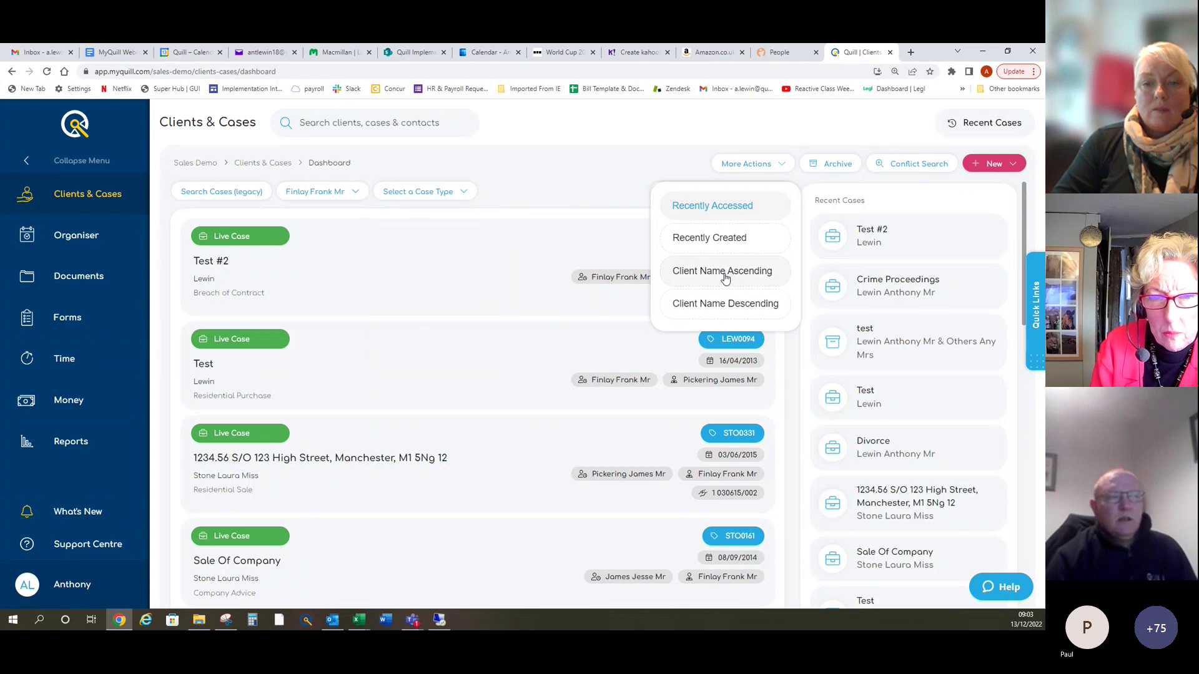
{"action": "left_click", "coordinate": [560, 179]}
Step: Open the Test #2 case summary, then clear the hooked-on case
{"action": "left_click", "coordinate": [292, 258]}
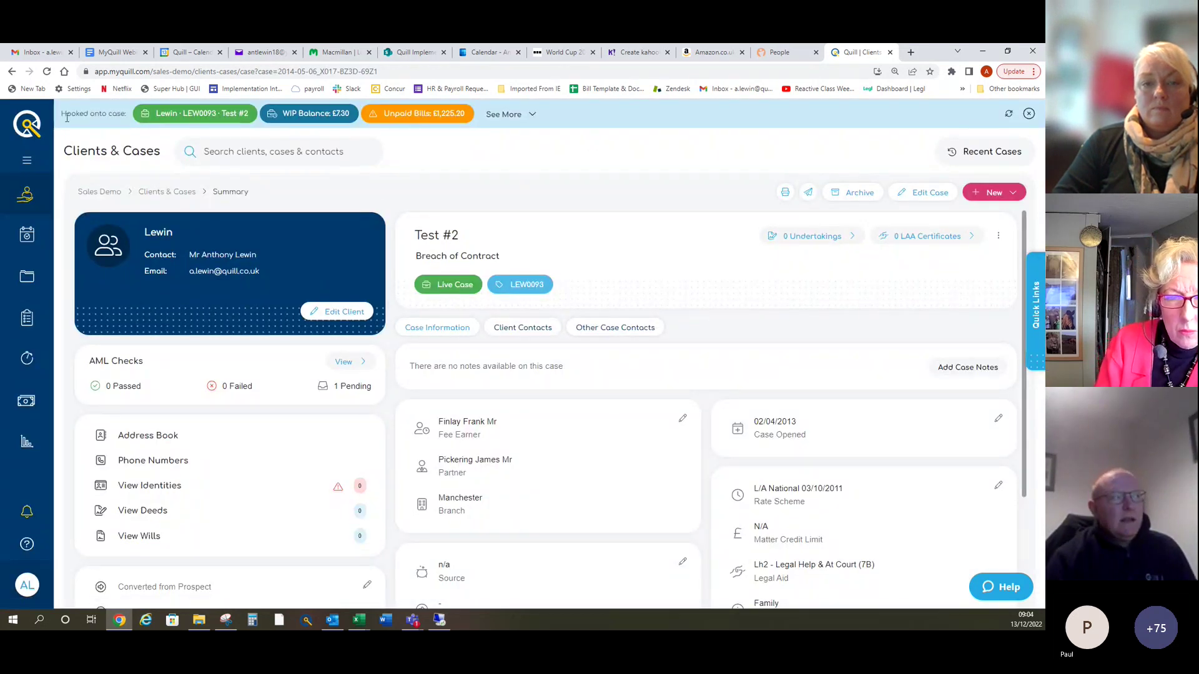
{"action": "left_click_drag", "start_coordinate": [62, 113], "coordinate": [671, 119]}
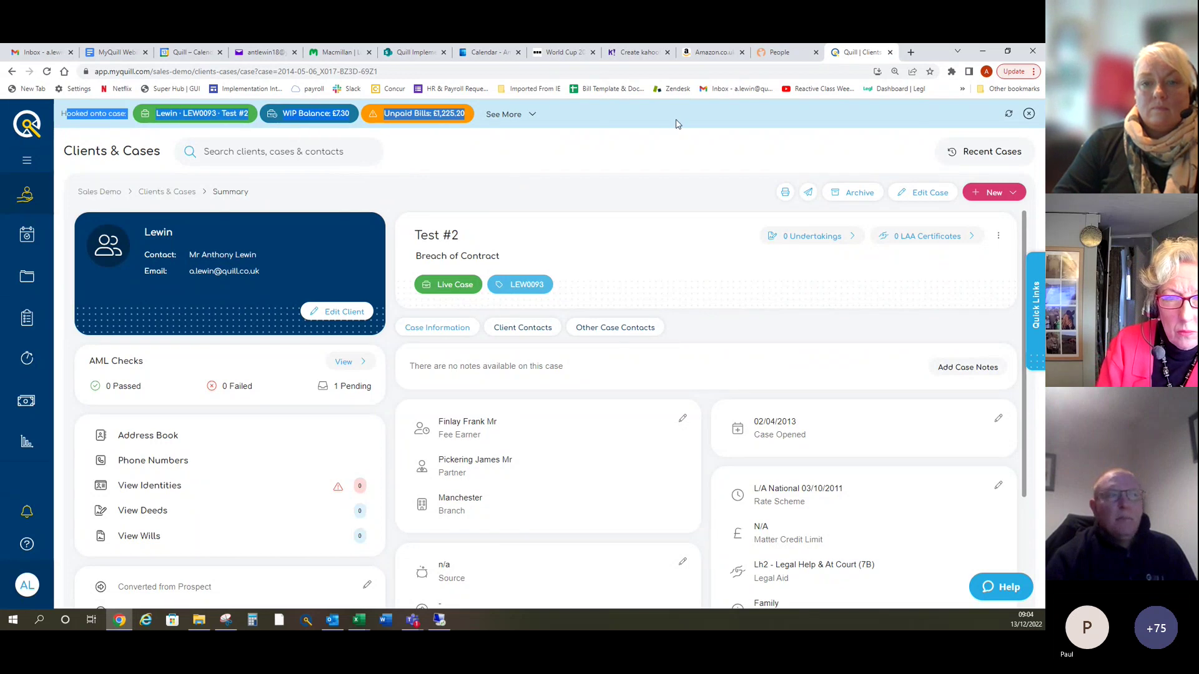
{"action": "left_click", "coordinate": [641, 147]}
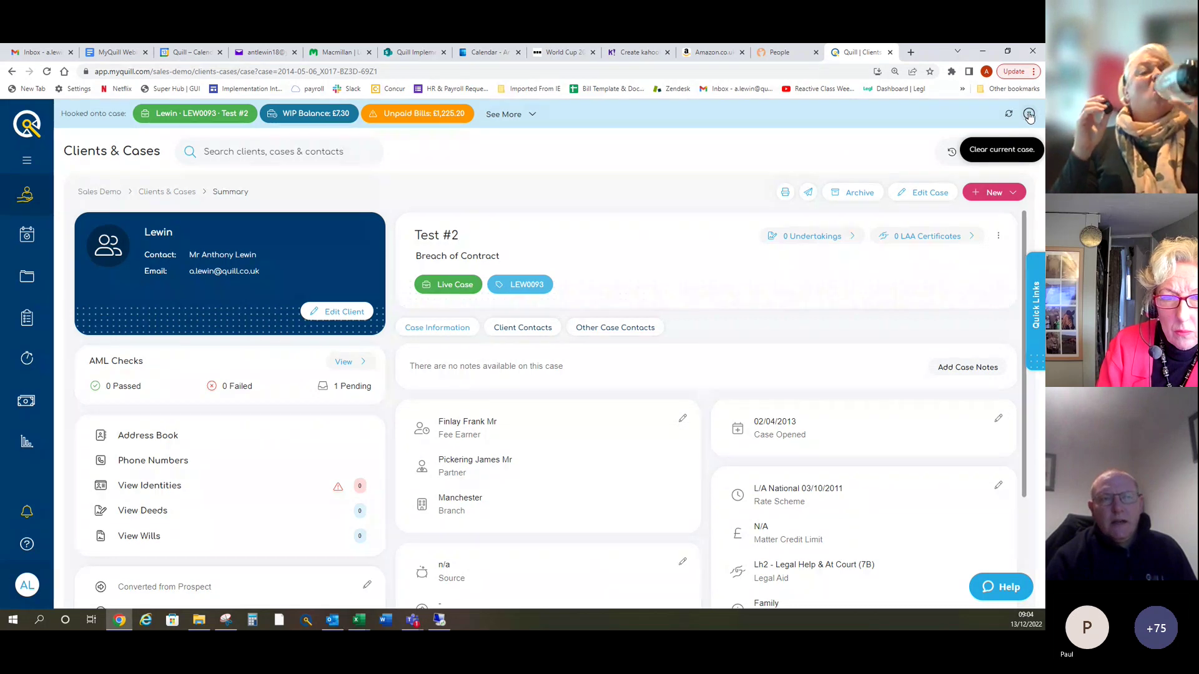
{"action": "left_click", "coordinate": [1029, 116]}
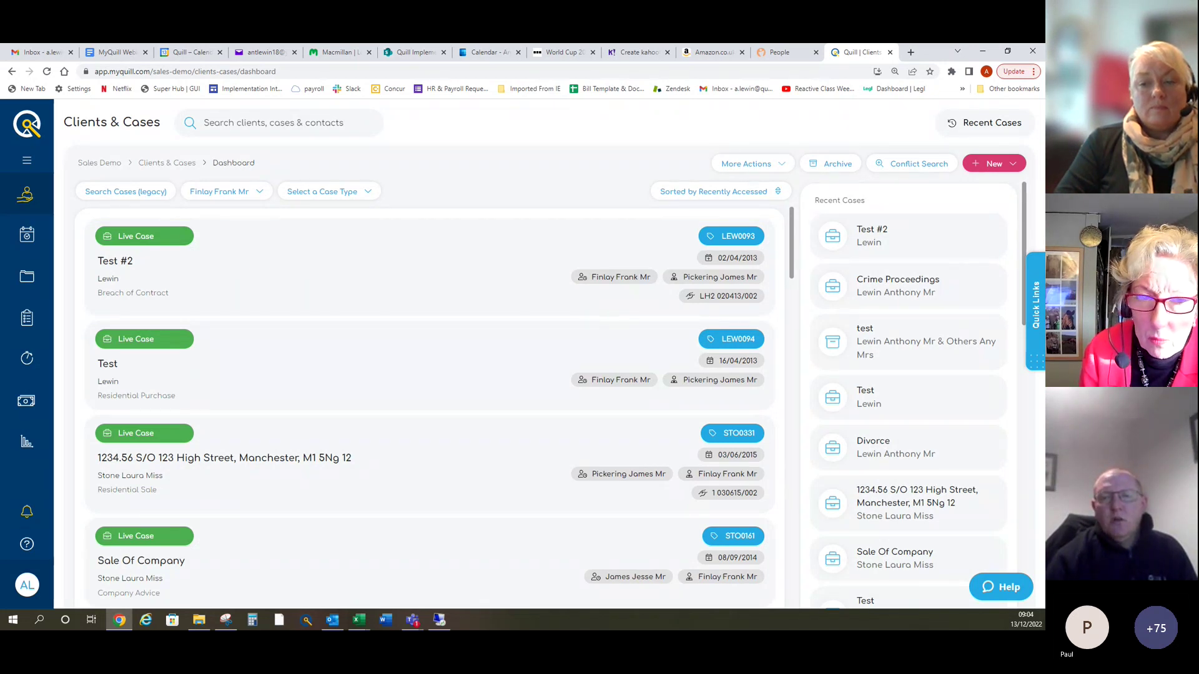
{"action": "key", "text": "alt+Tab"}
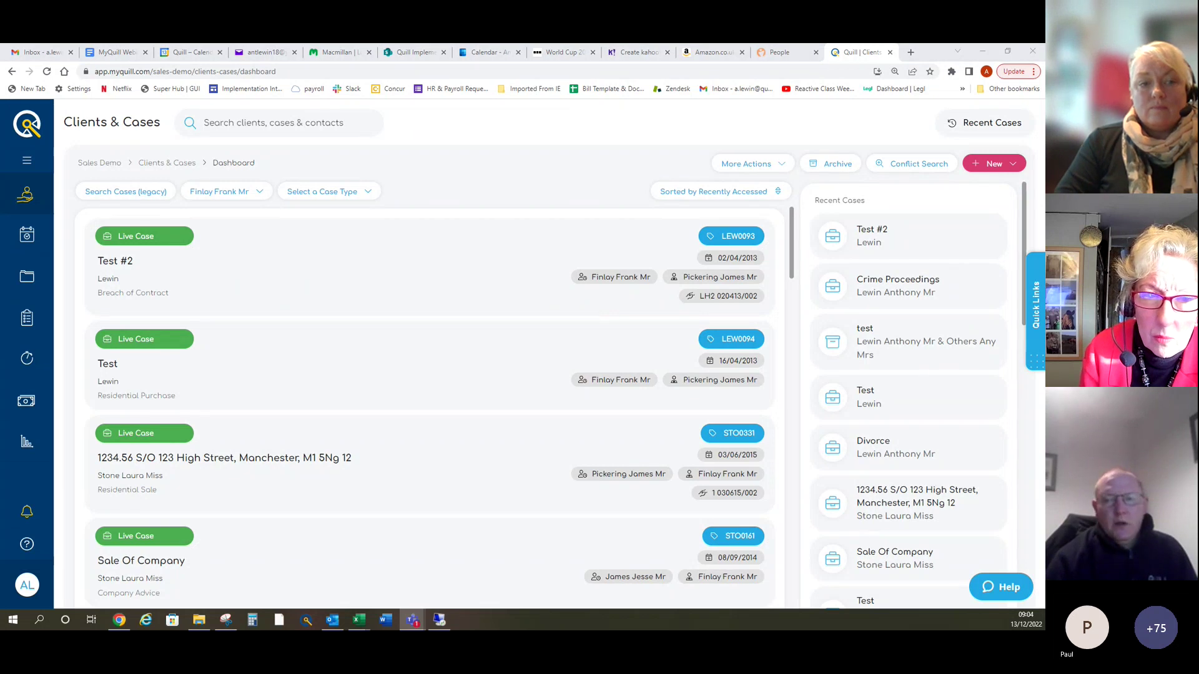